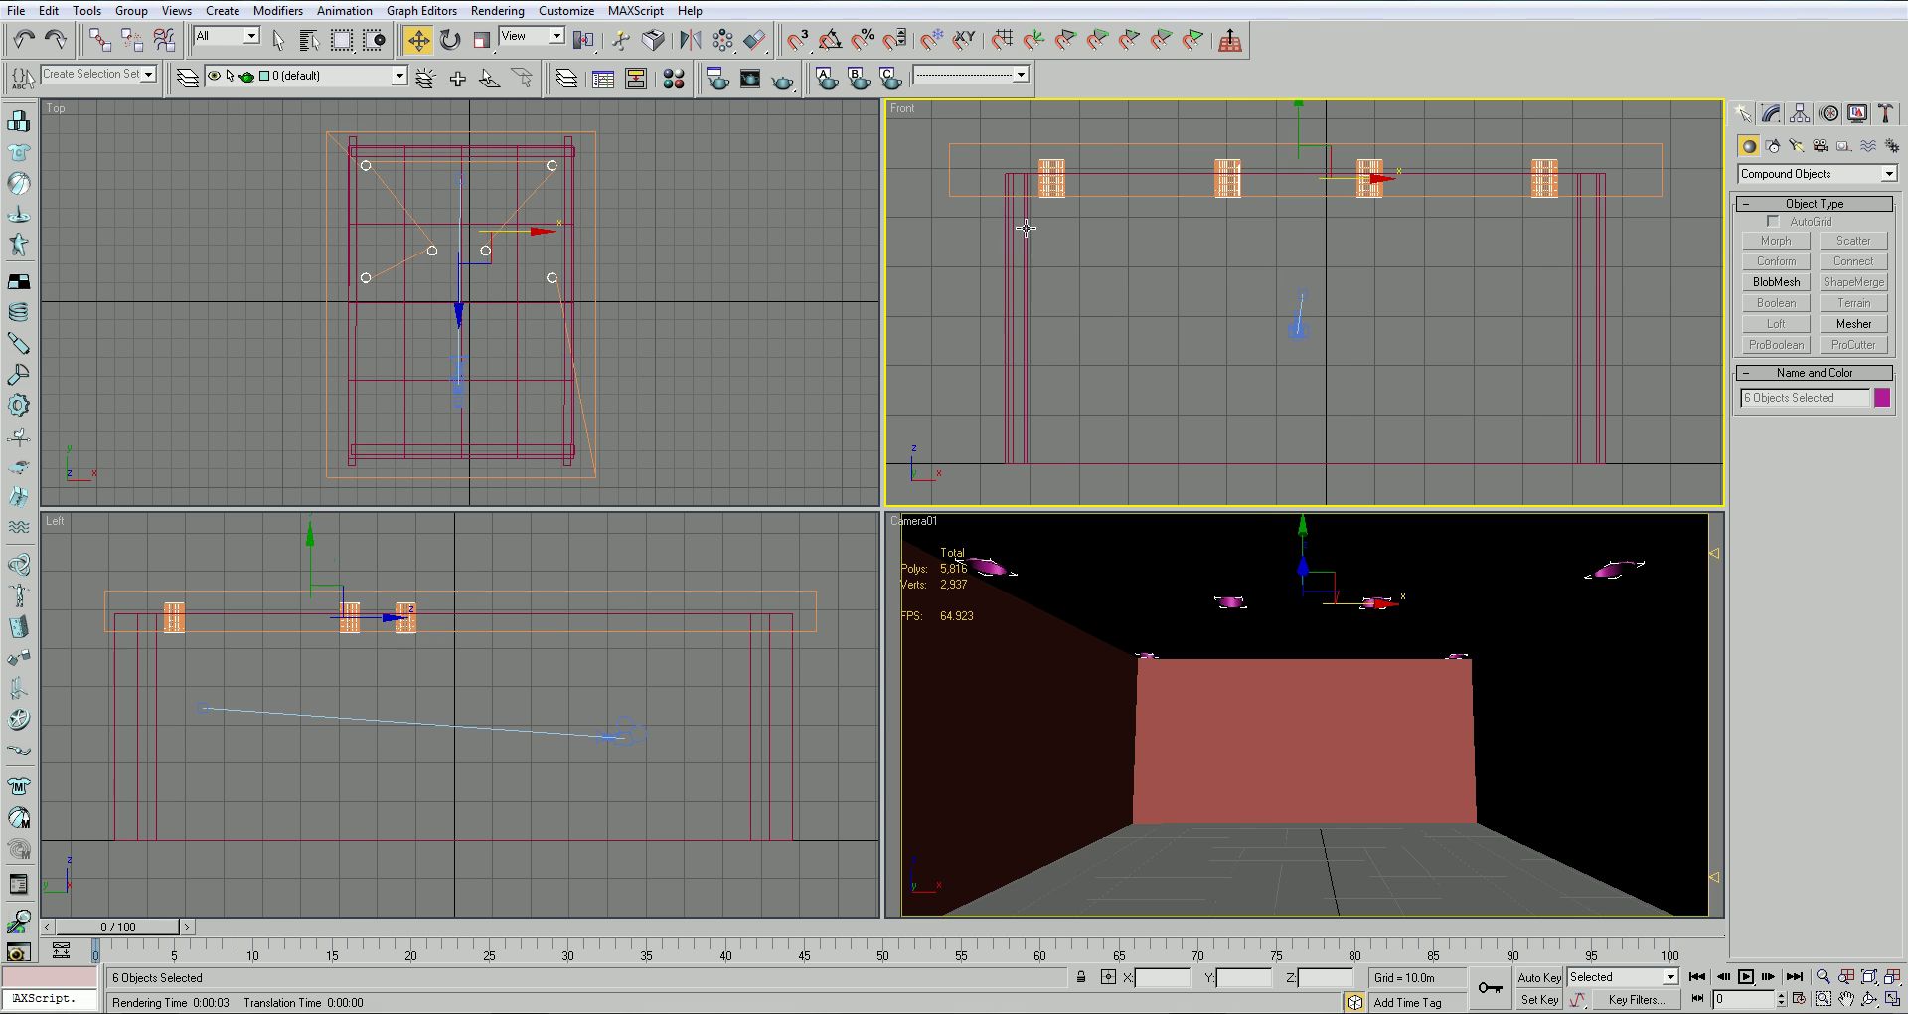
Undo the trial move of the six selected ceiling lamps and assign them a material from the Material Editor
drag(1304, 139, 1303, 240)
click(21, 41)
click(674, 81)
click(202, 376)
click(465, 97)
click(1000, 638)
Save the scene, review the last rendered frame of the room, and close the frame window
click(16, 10)
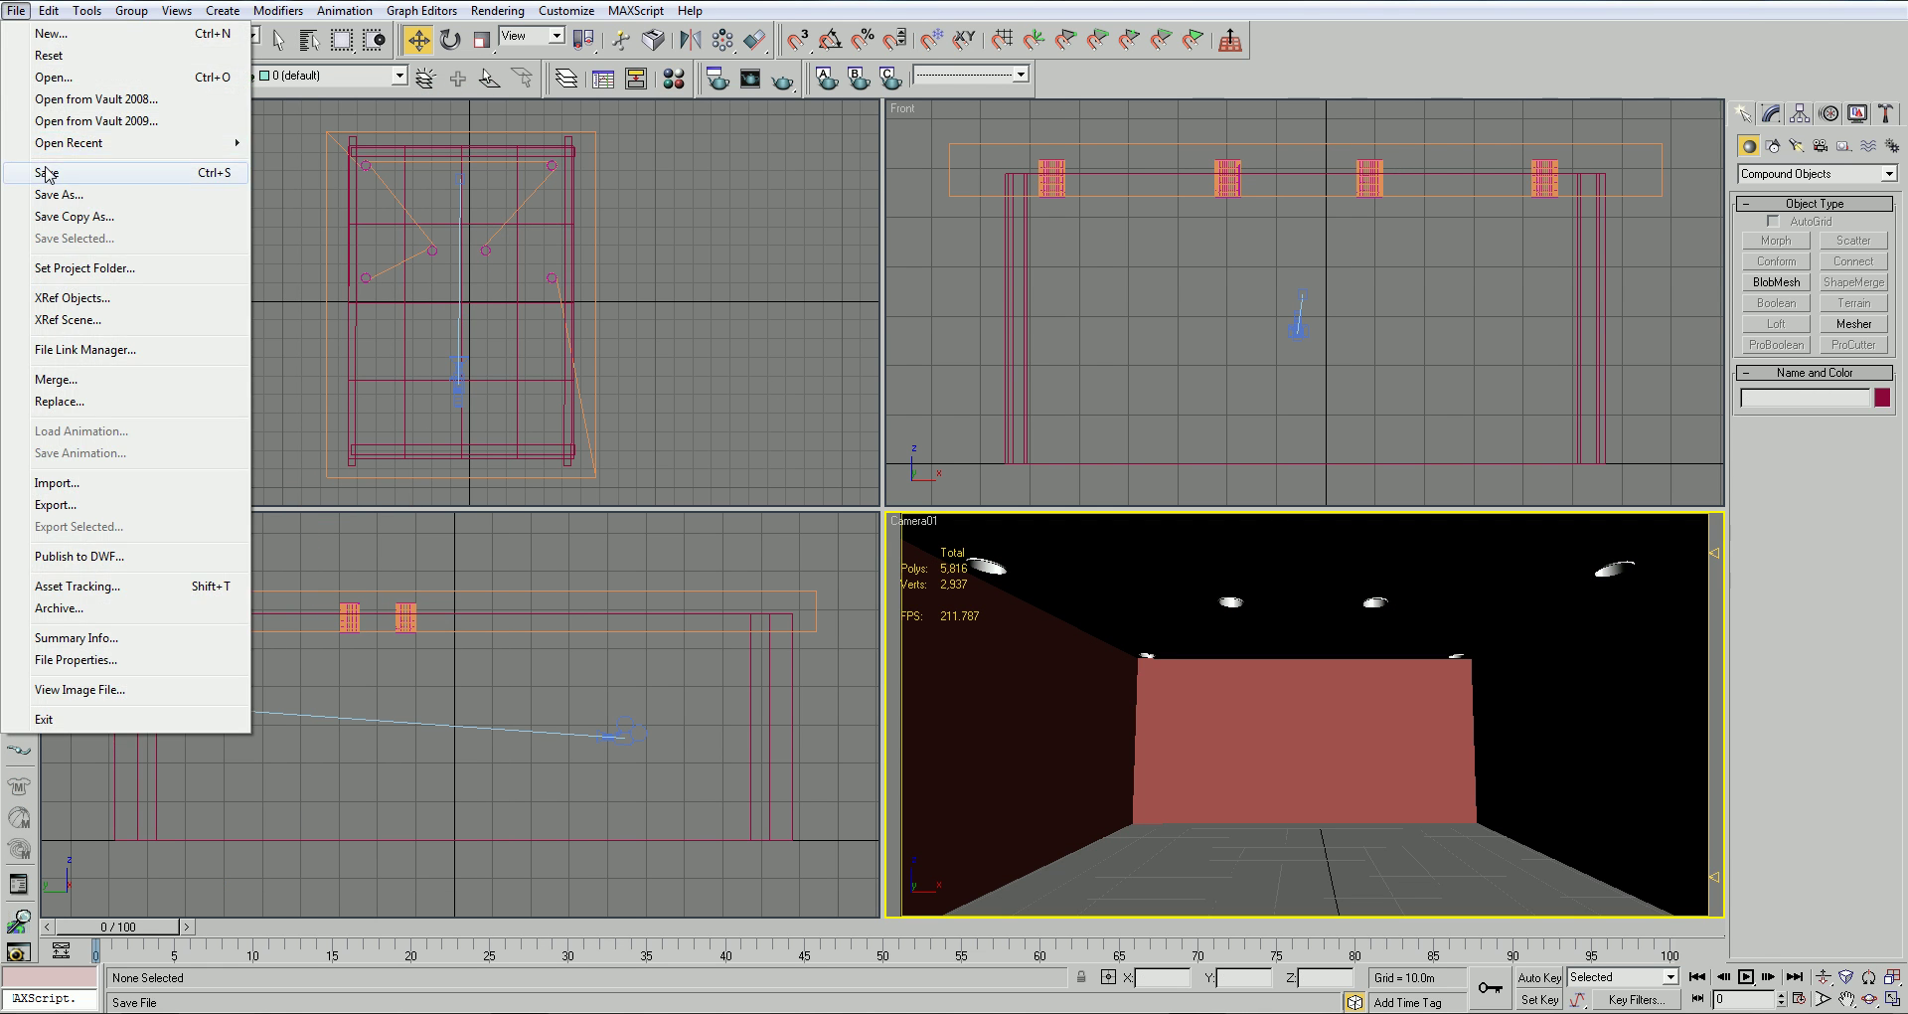
click(749, 79)
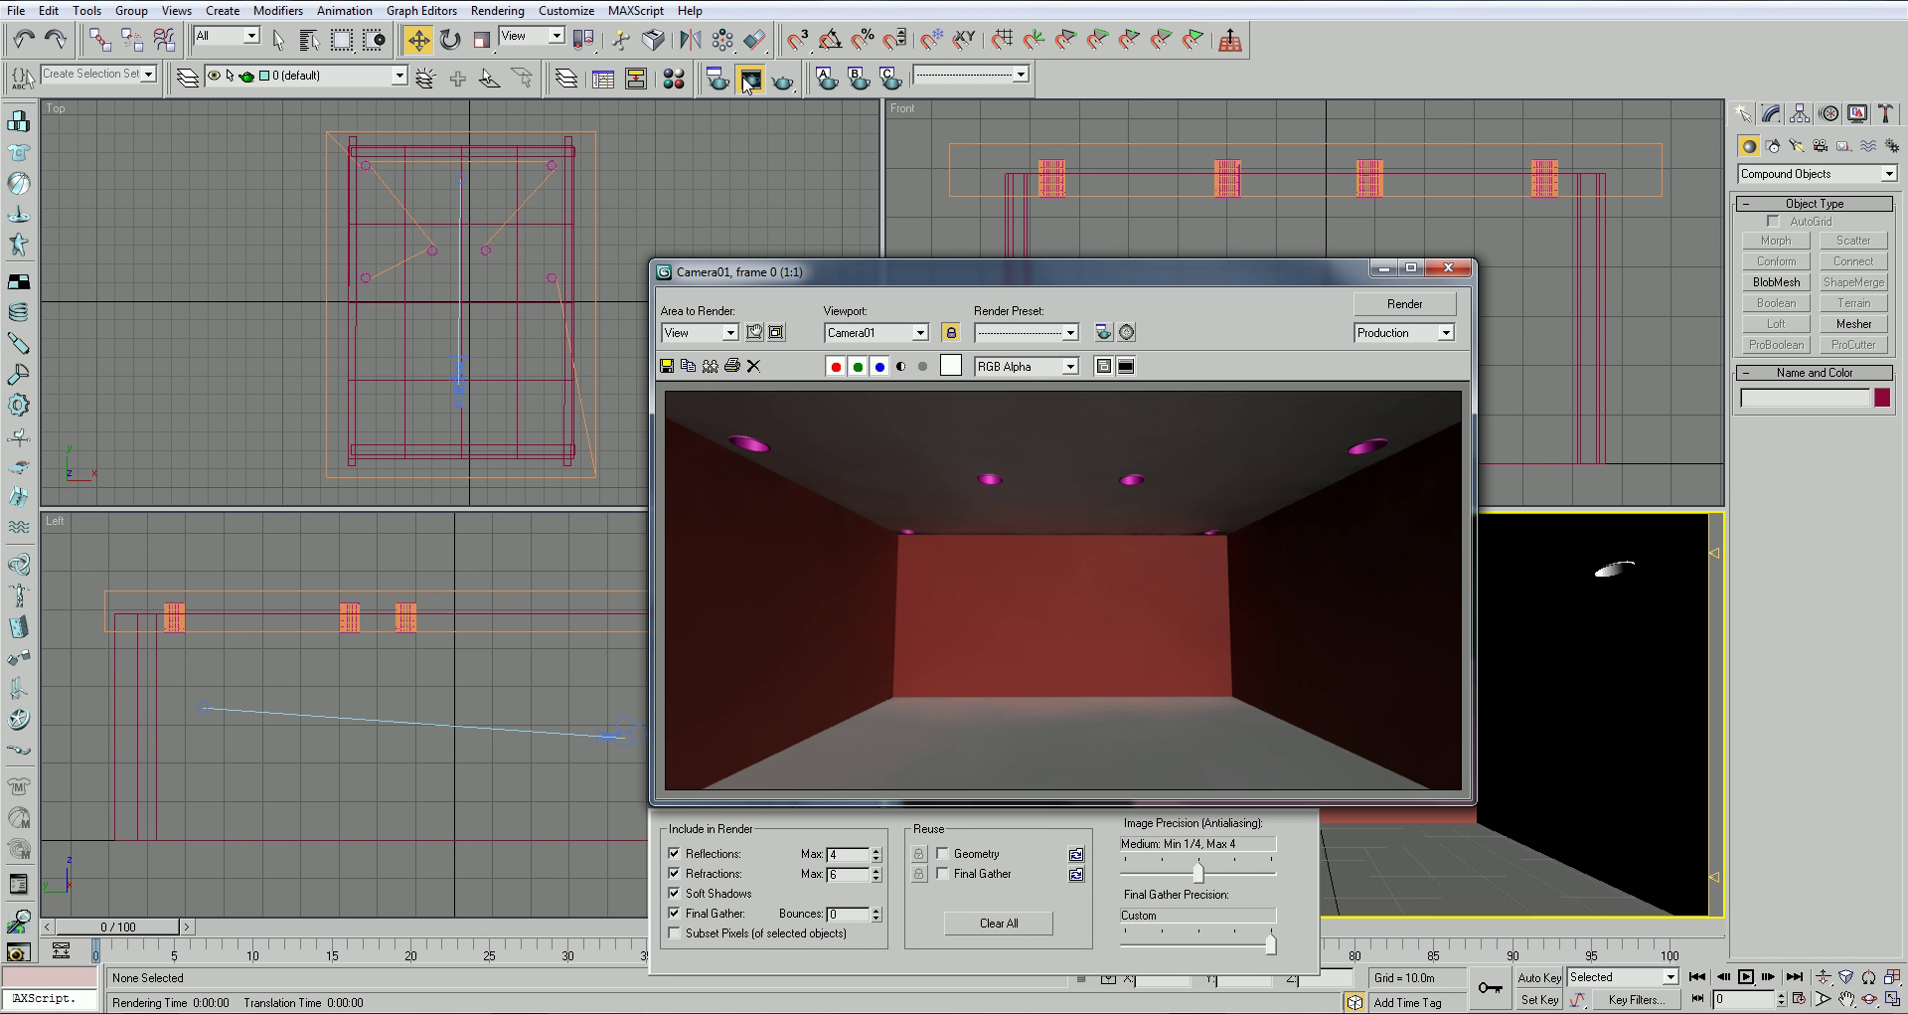
drag(1228, 275, 990, 251)
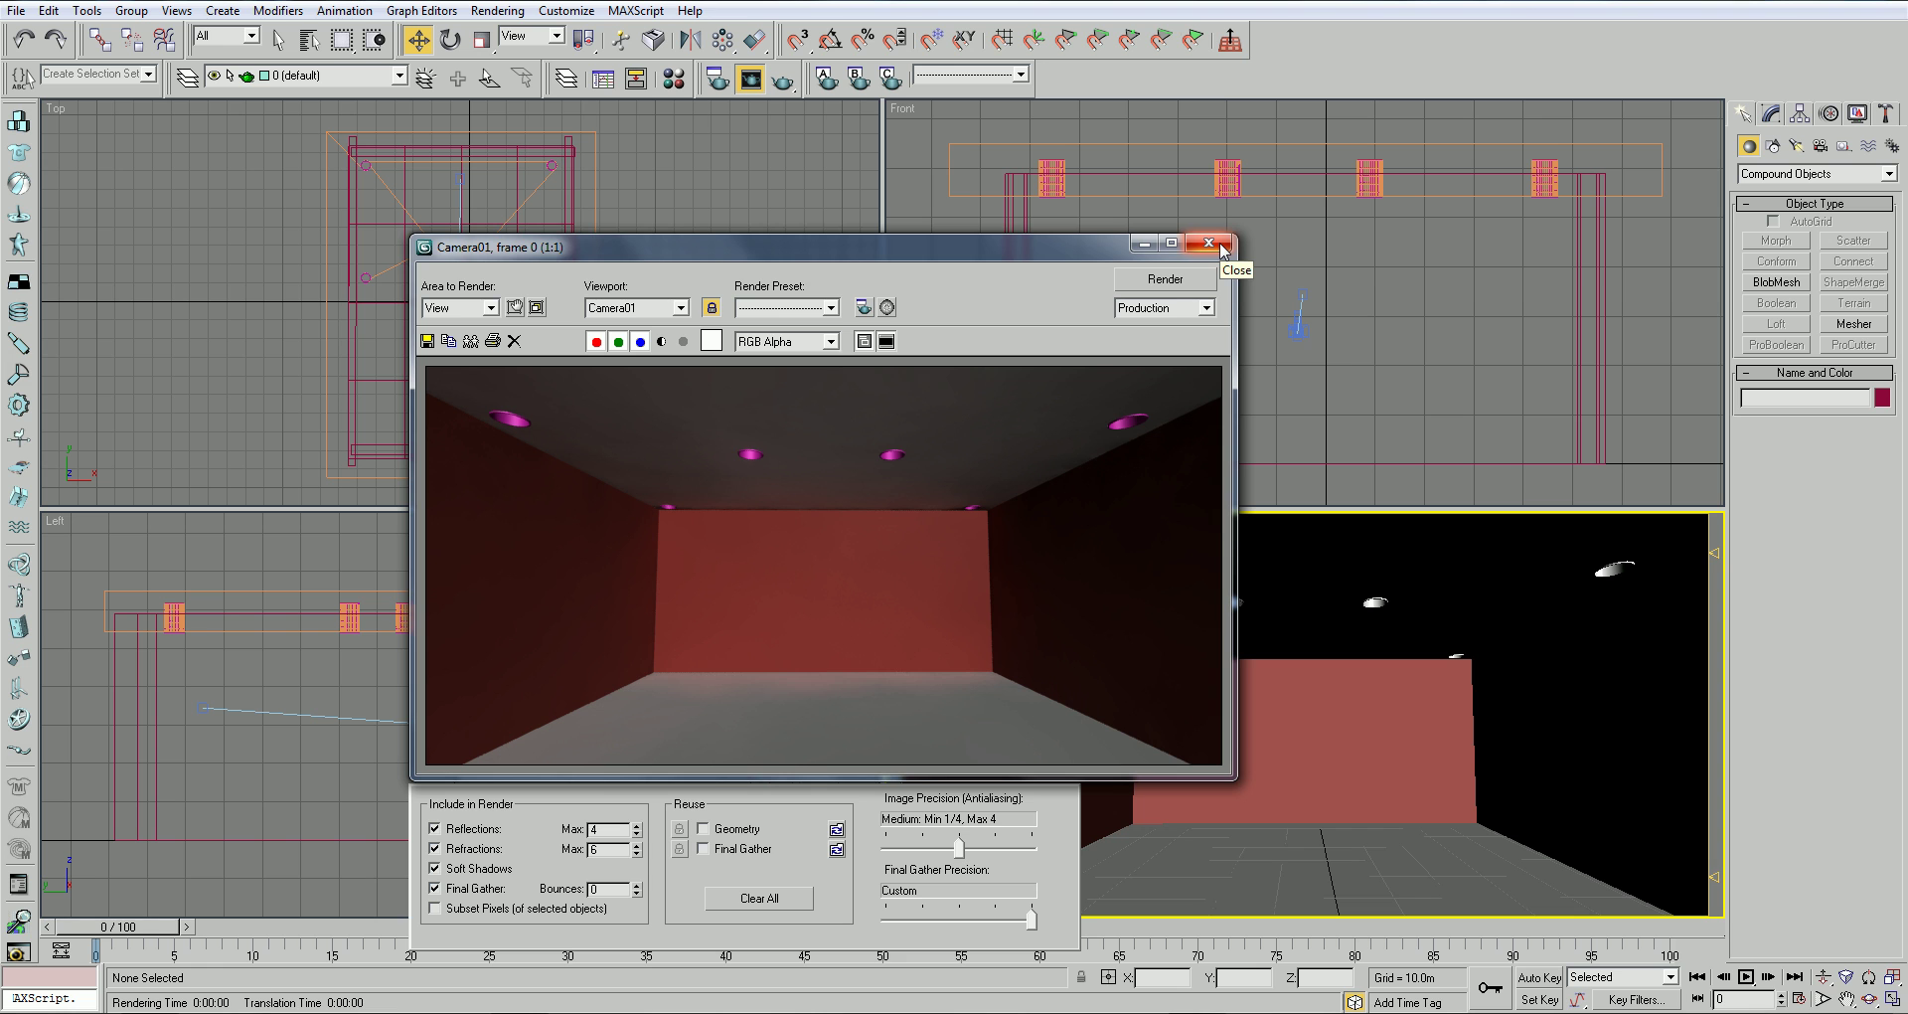
click(1208, 242)
Move Camera01 slightly farther back and reframe the room by adjusting its orbit, field of view and dolly
click(743, 280)
scroll(689, 296, up, 4)
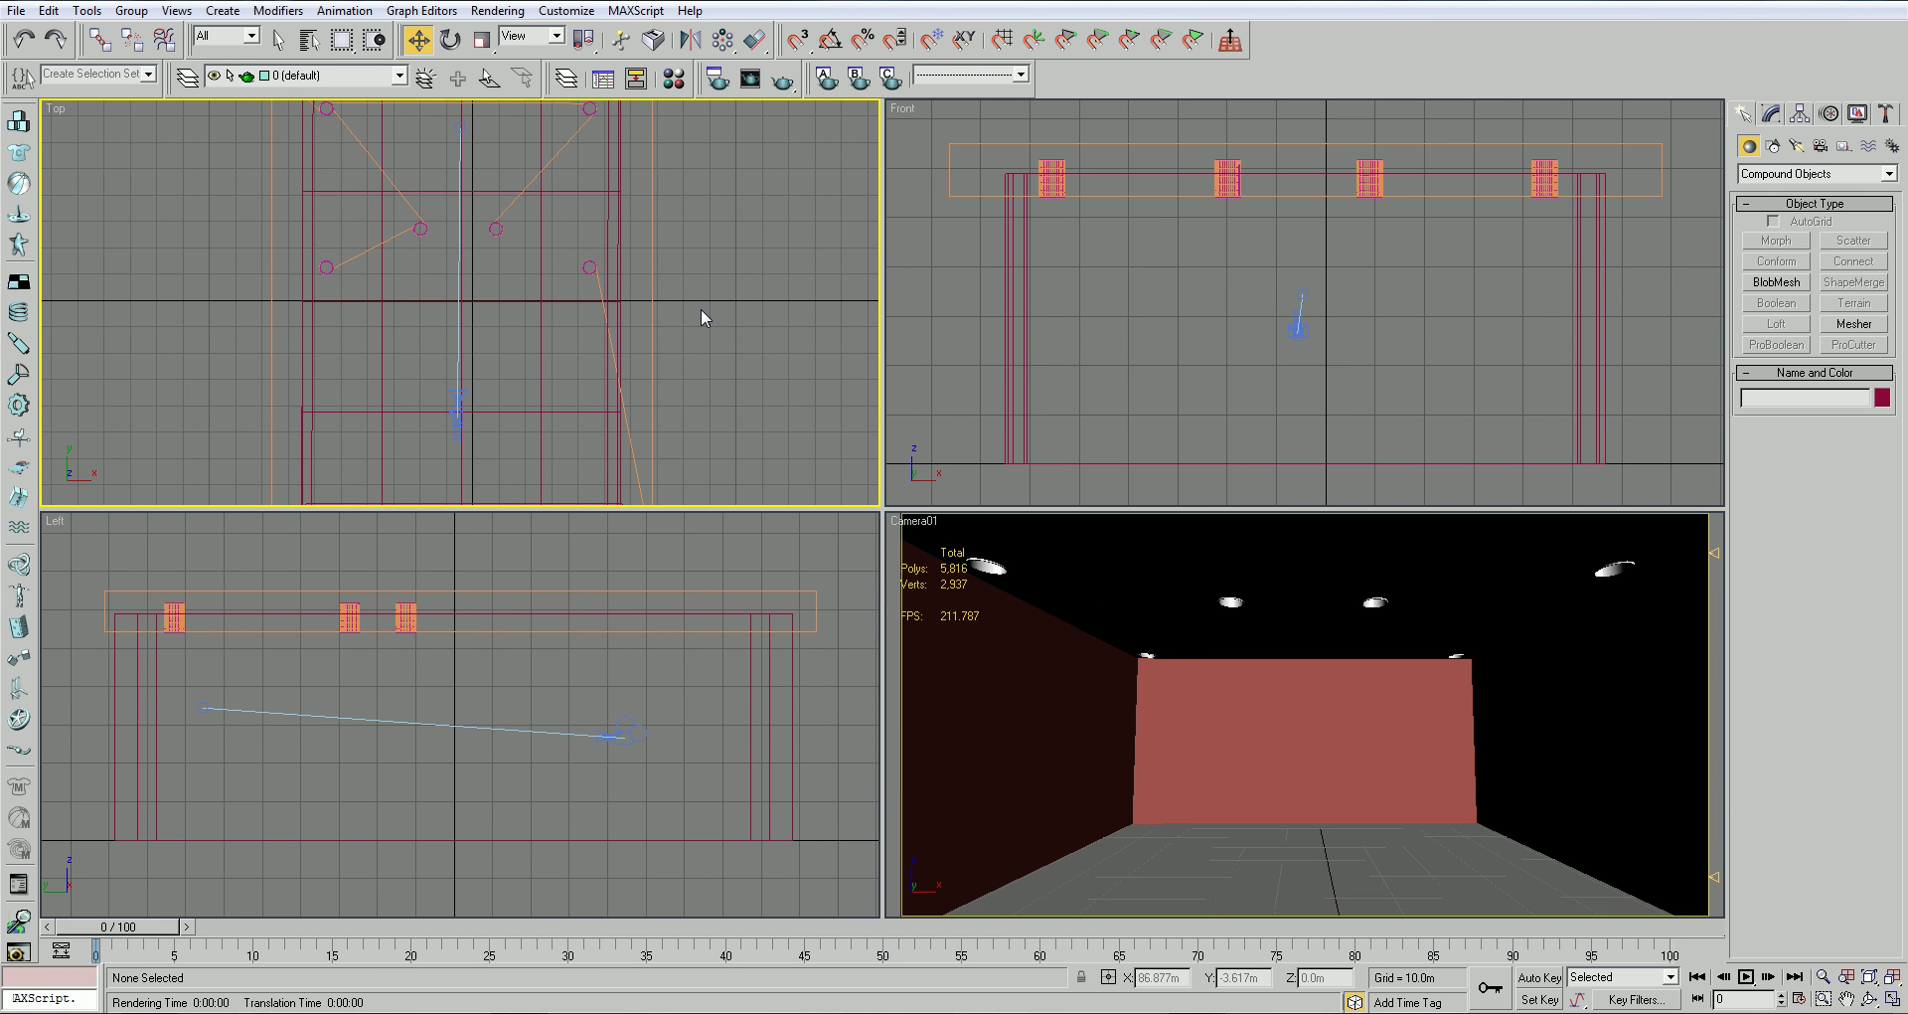
click(456, 413)
mouse_move(458, 357)
mouse_down()
mouse_move(461, 402)
mouse_move(462, 377)
mouse_up()
click(1870, 1000)
drag(1430, 742, 1431, 734)
click(1822, 1000)
drag(1478, 835, 1486, 803)
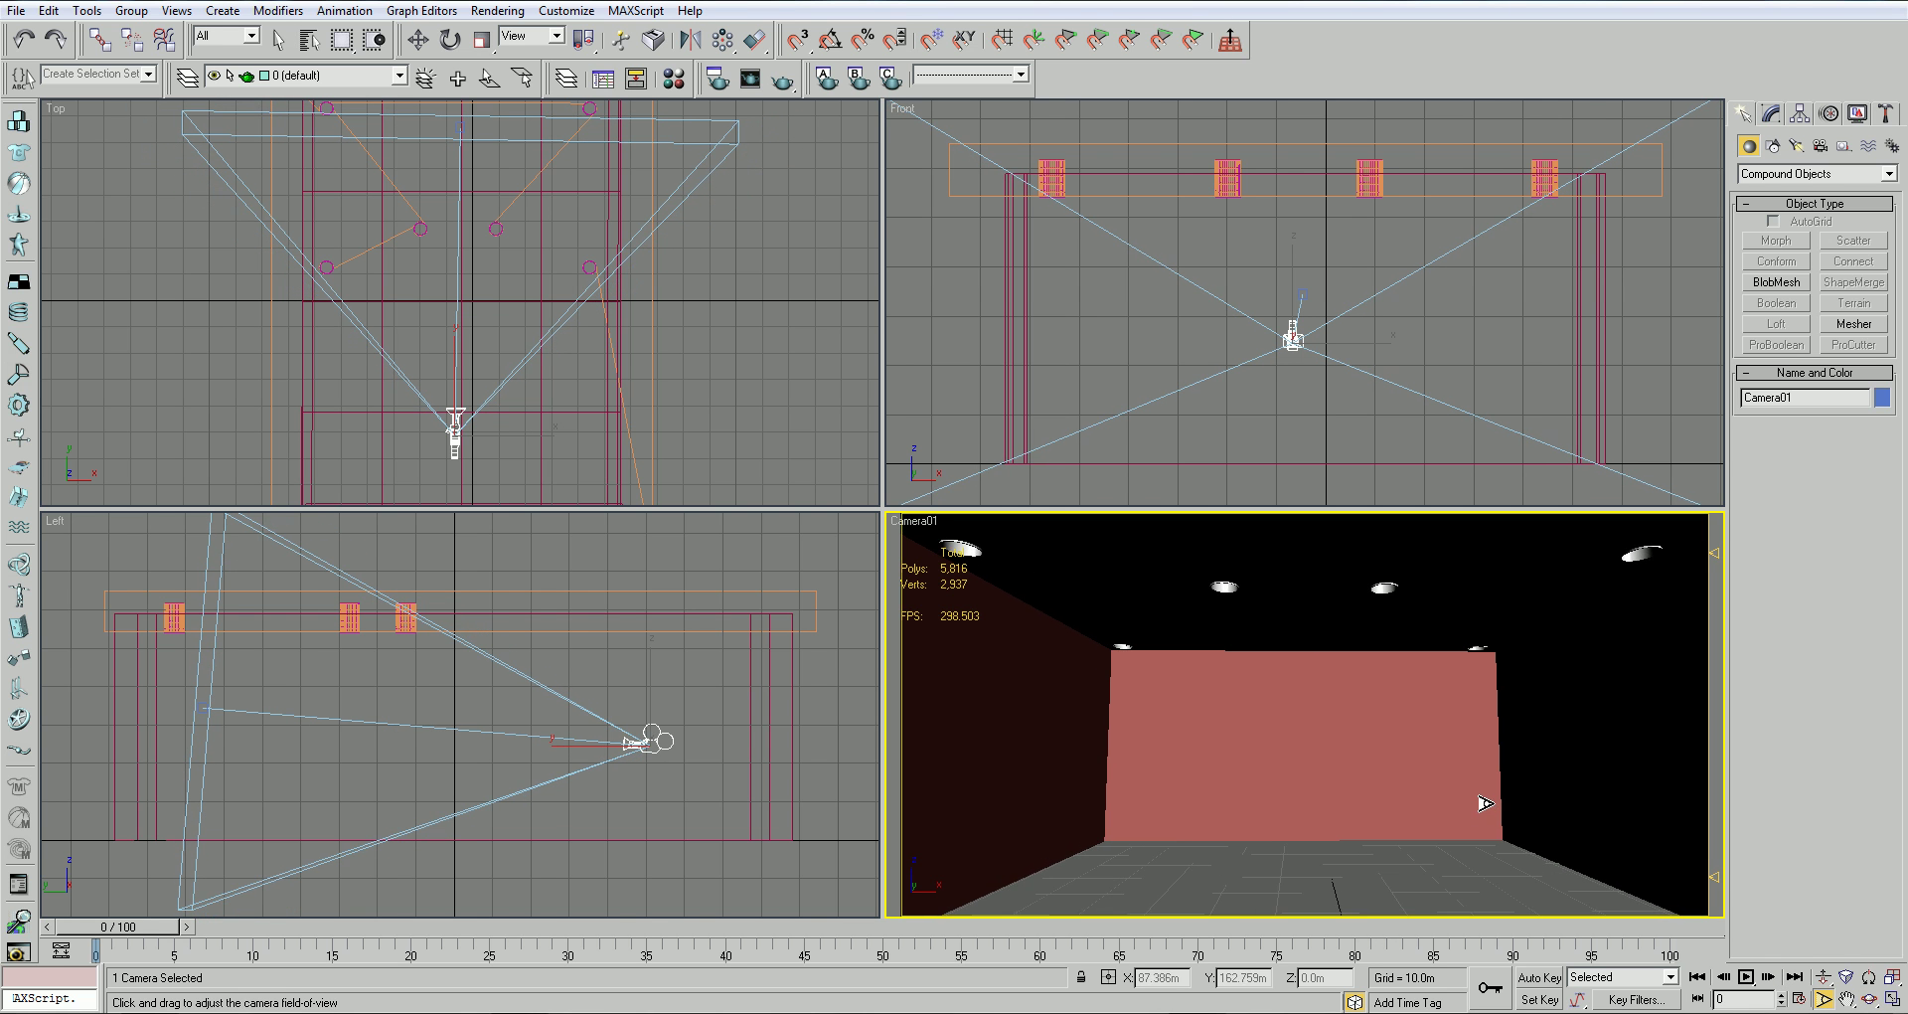
click(1824, 976)
drag(1487, 740, 1417, 759)
click(1869, 999)
Render the Camera01 view to check the lamps, close the rendered frame, and save the scene
key(w)
key(shift+q)
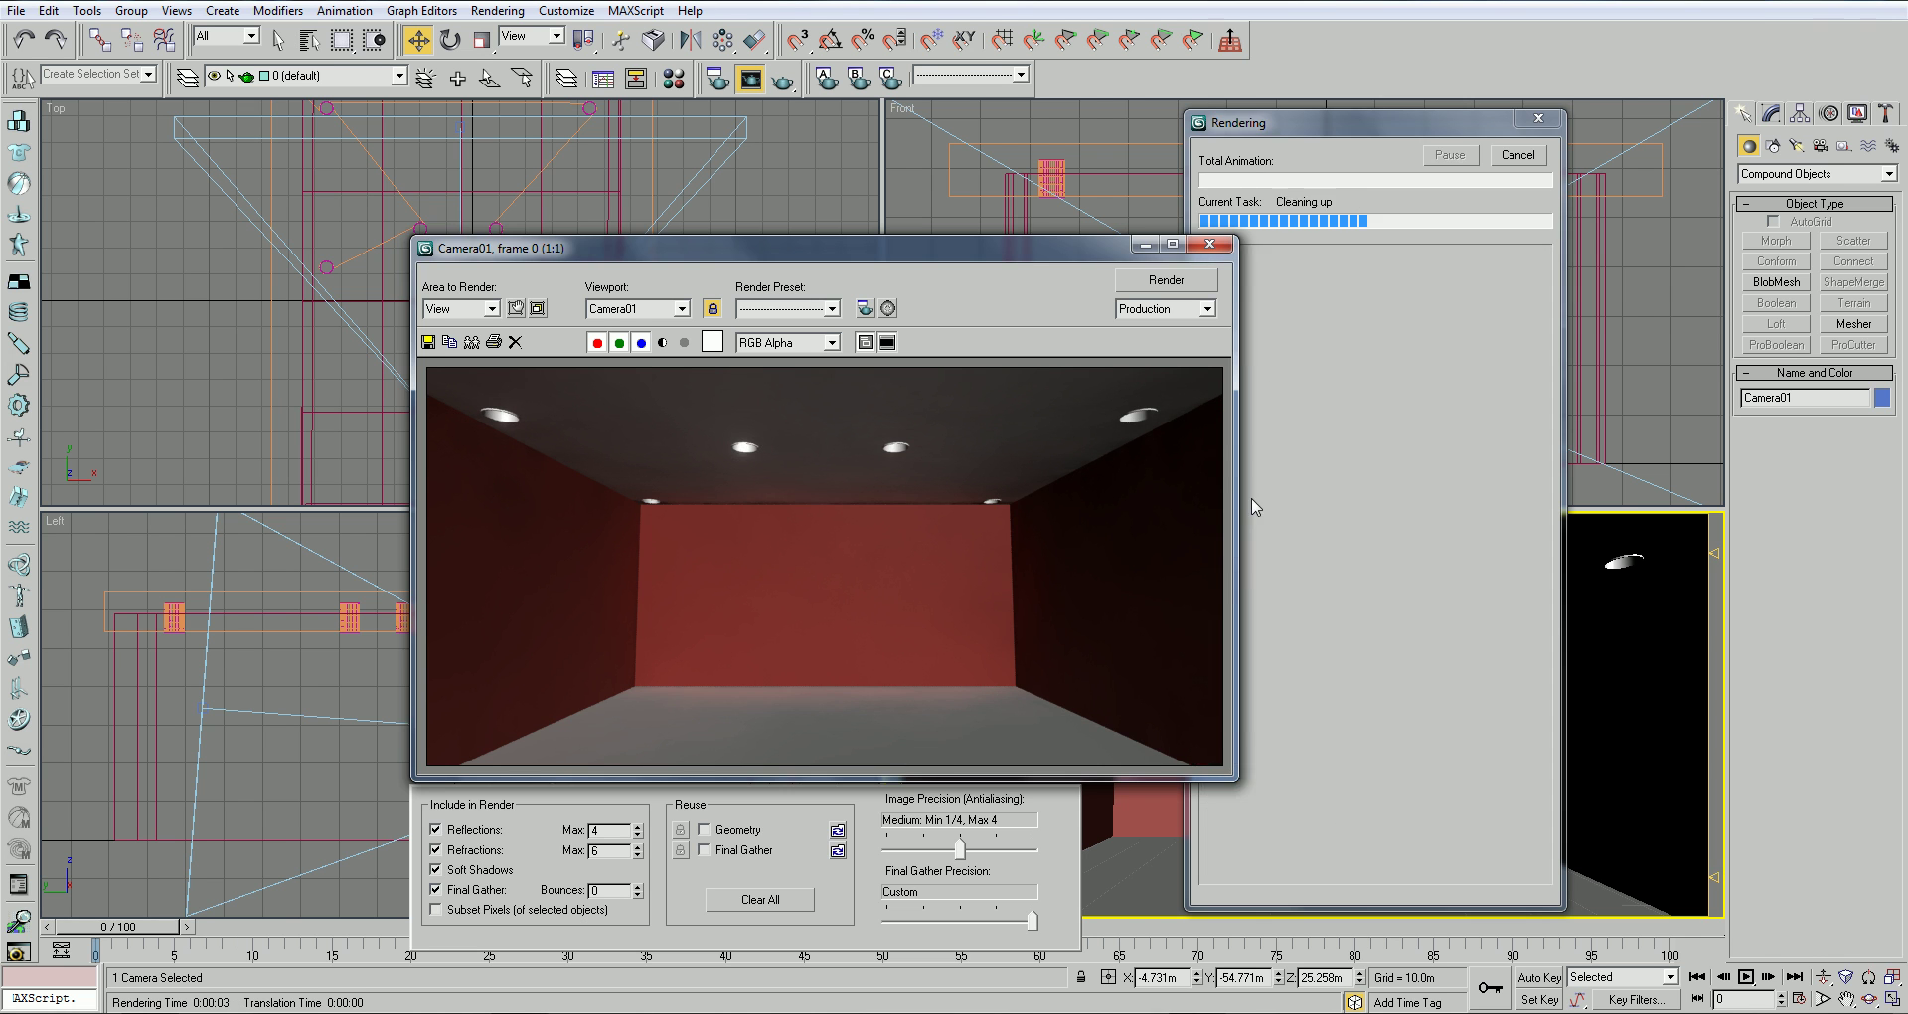
drag(985, 254, 881, 290)
click(1105, 266)
click(775, 370)
scroll(775, 370, up, 2)
click(13, 10)
click(31, 172)
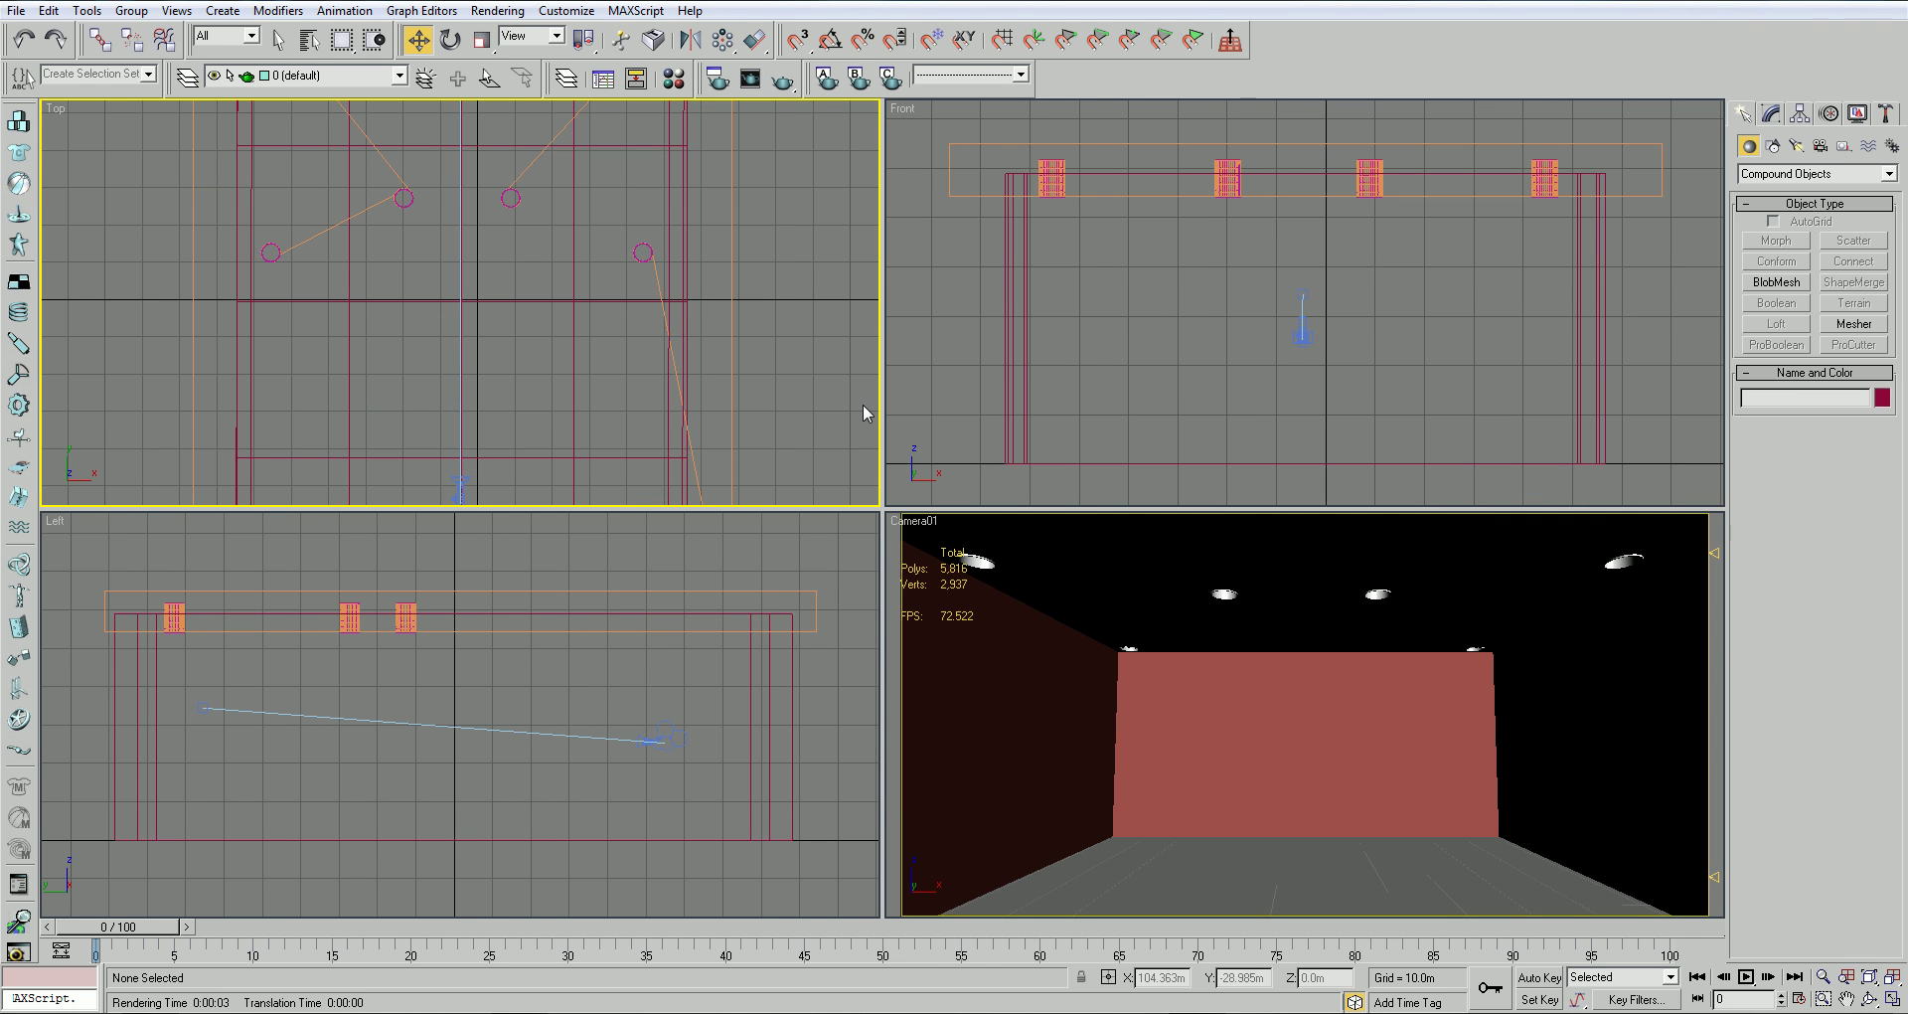
Accept mr Photographic Exposure Control and create a photometric Target Light below the middle ceiling lamp, aimed straight down about 25 m
click(635, 537)
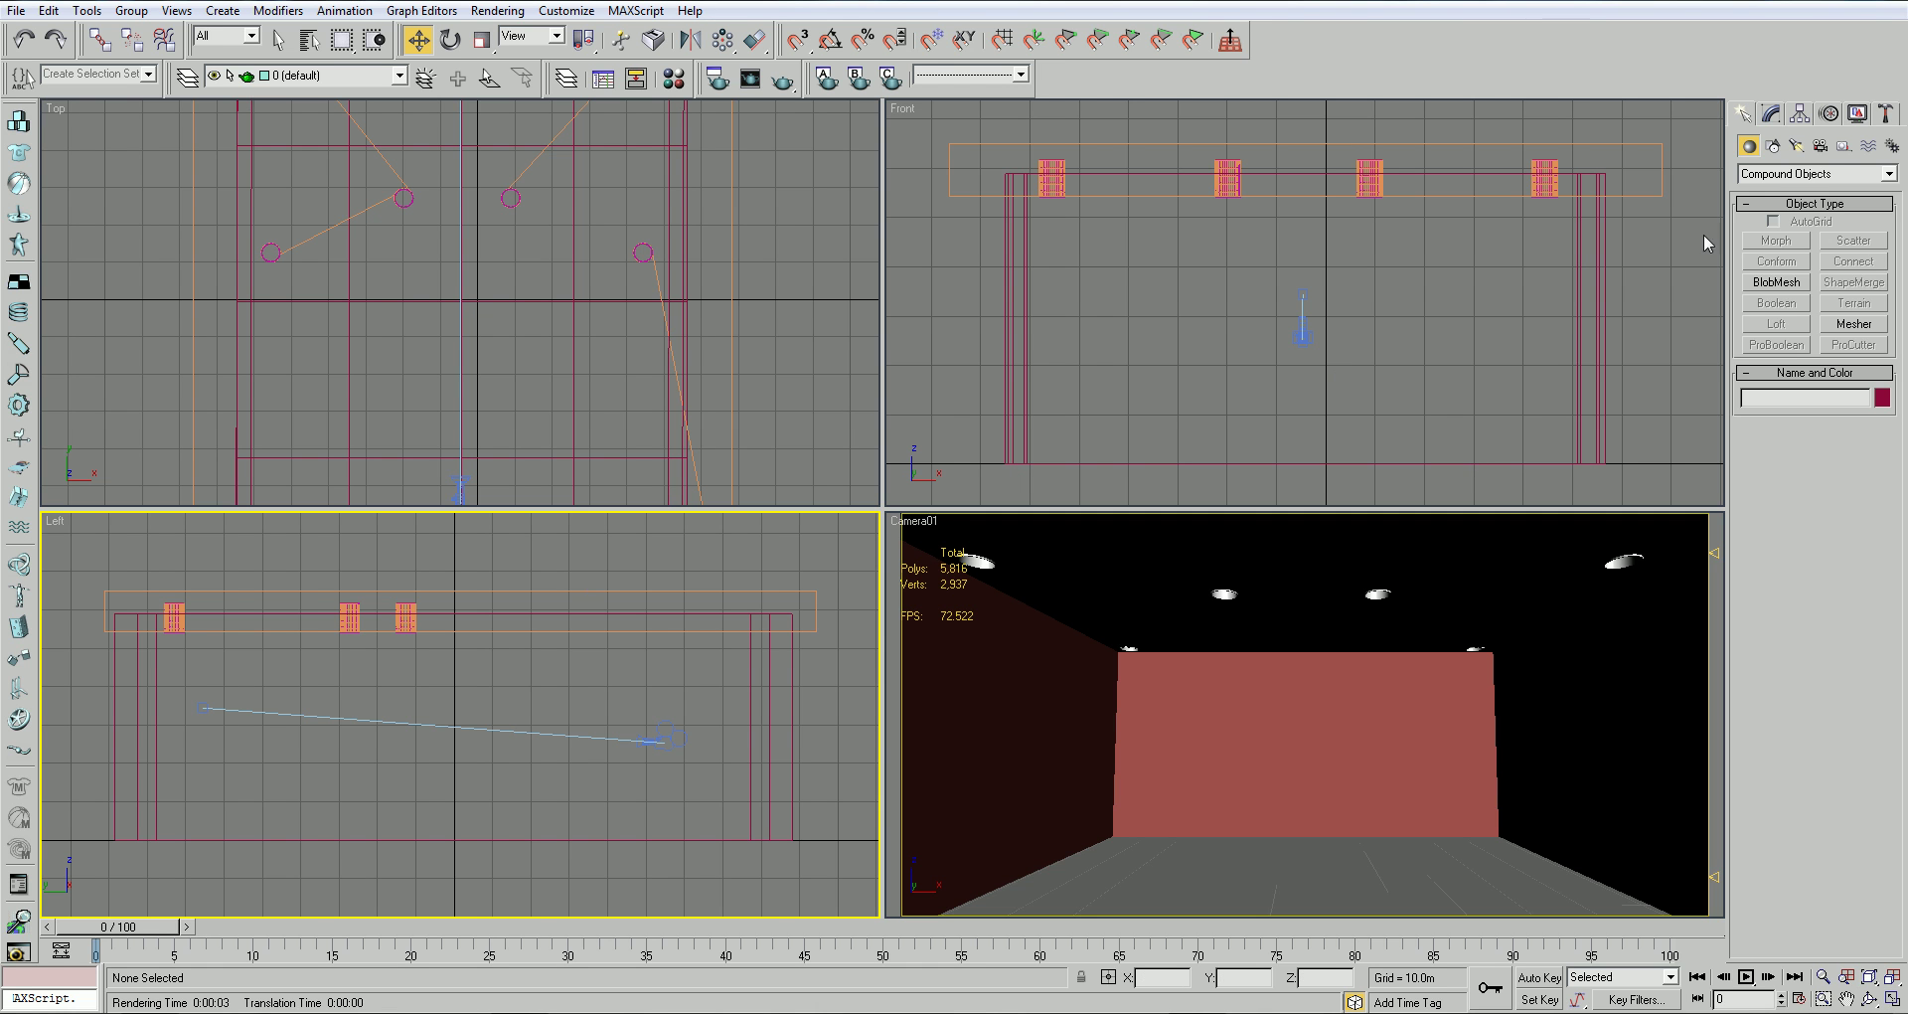
click(1778, 177)
click(1780, 188)
click(1796, 148)
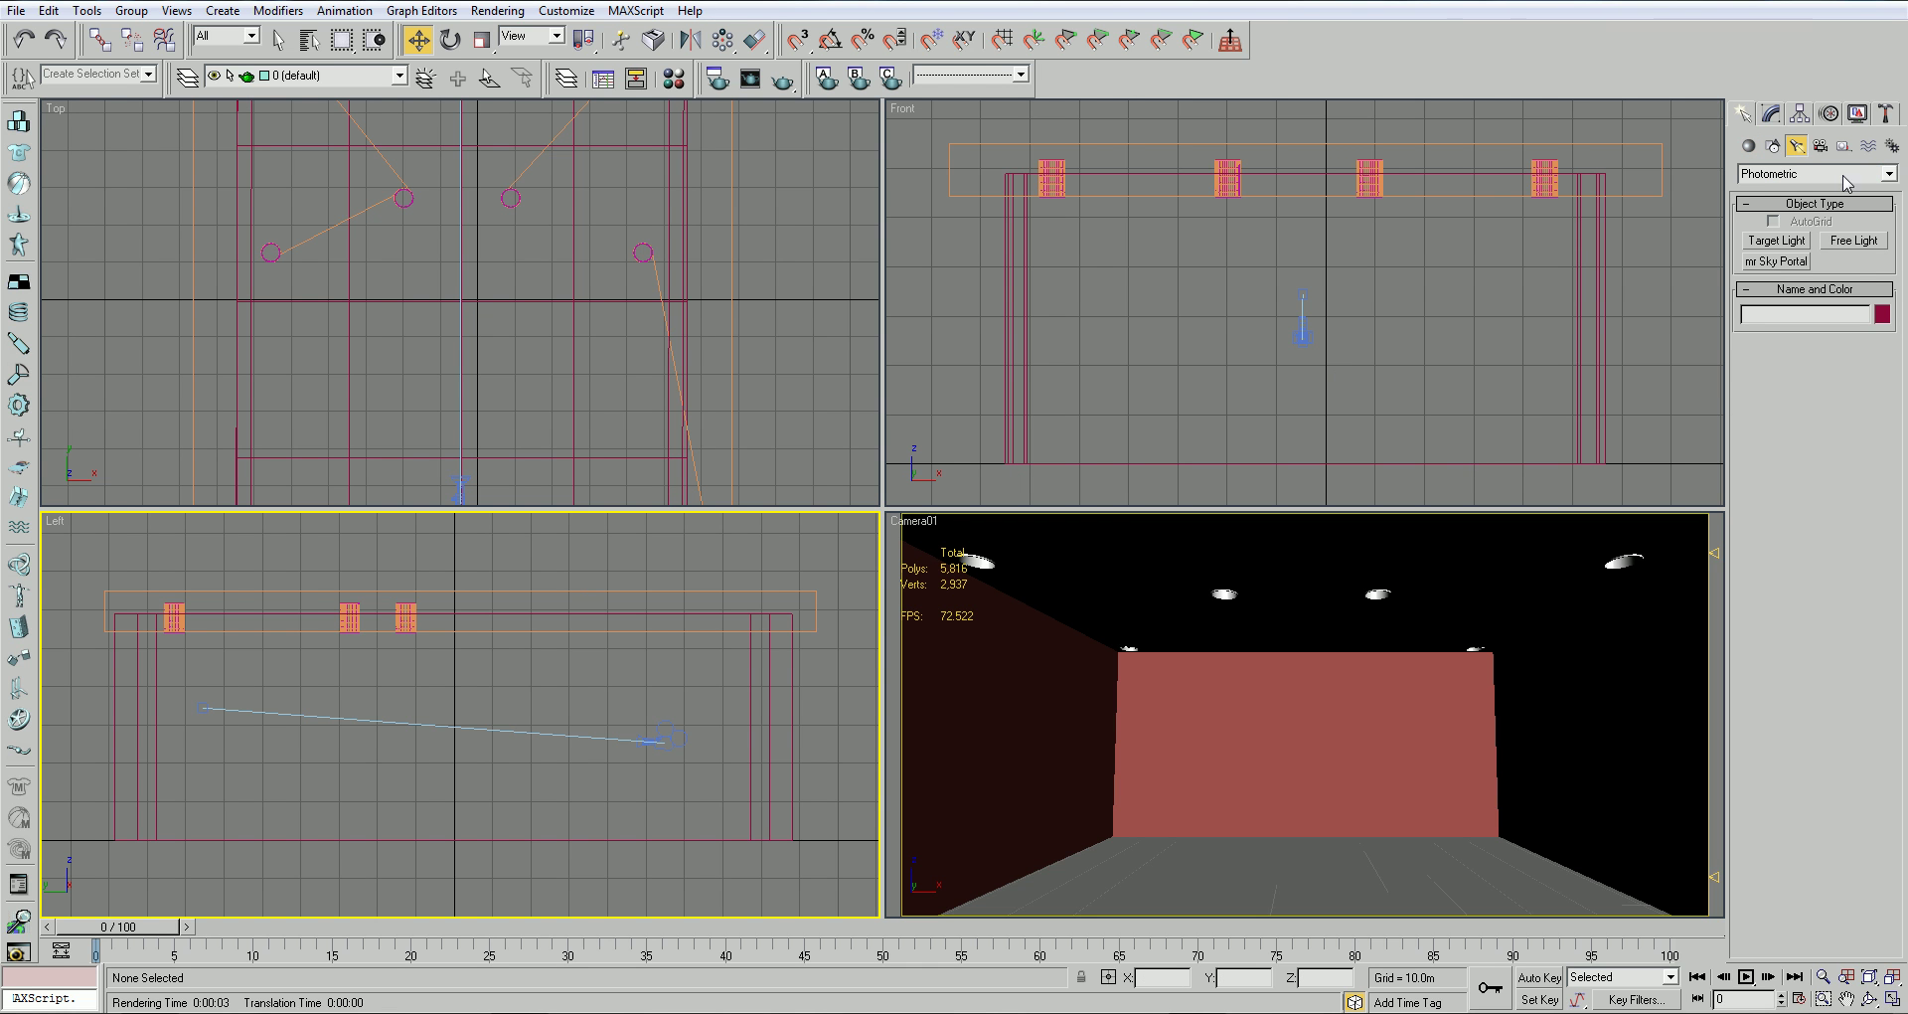
click(1779, 242)
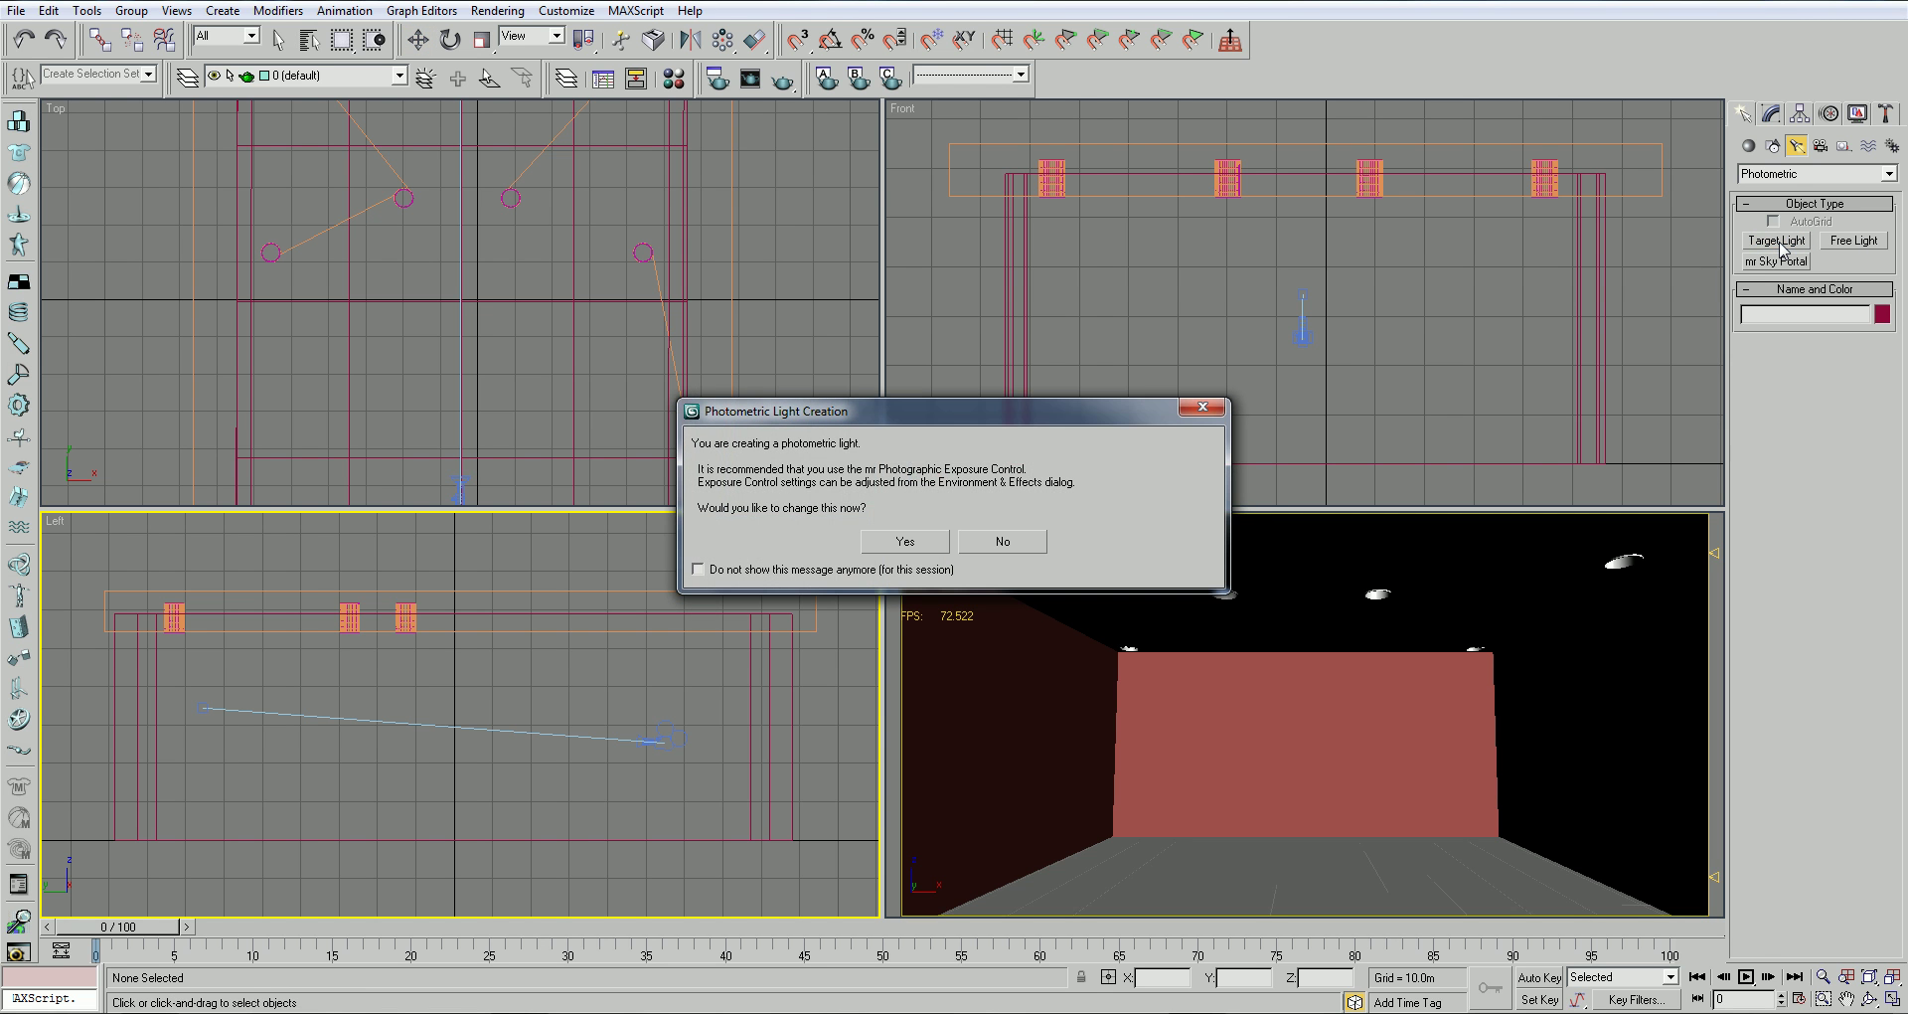
click(917, 544)
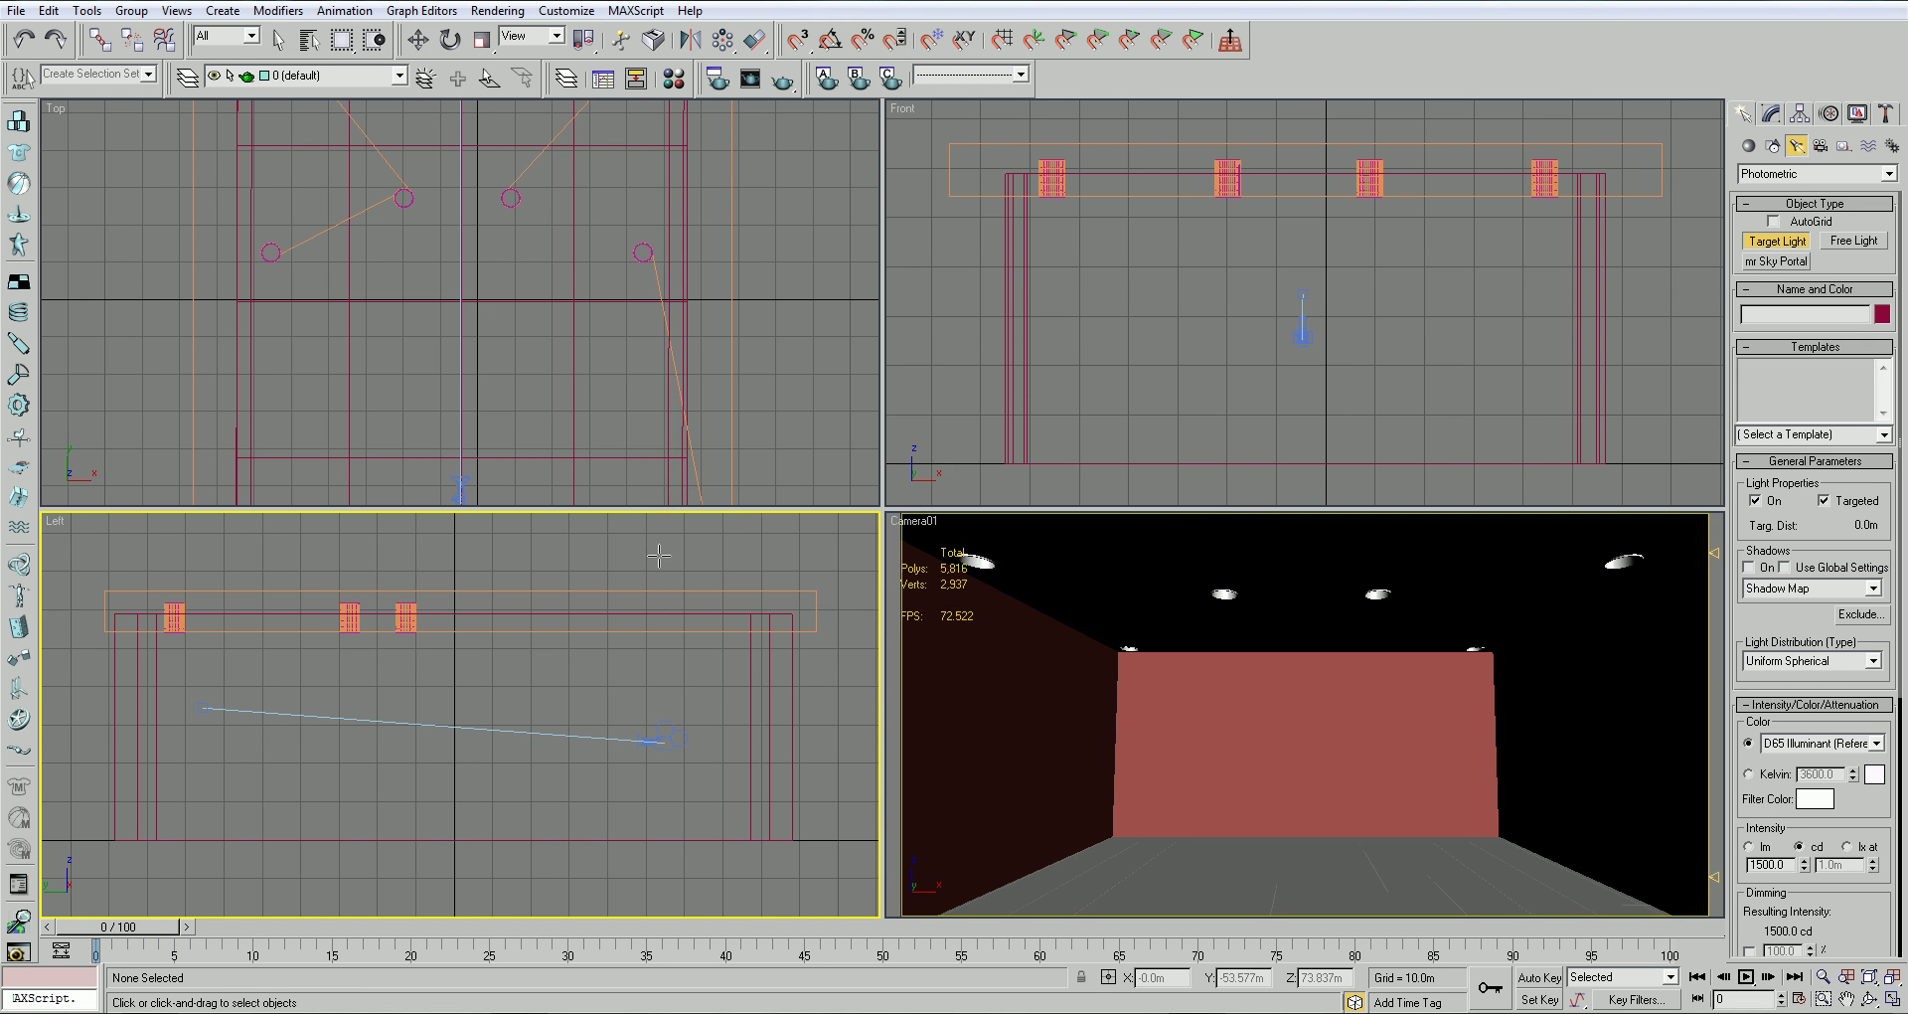
drag(349, 628, 350, 727)
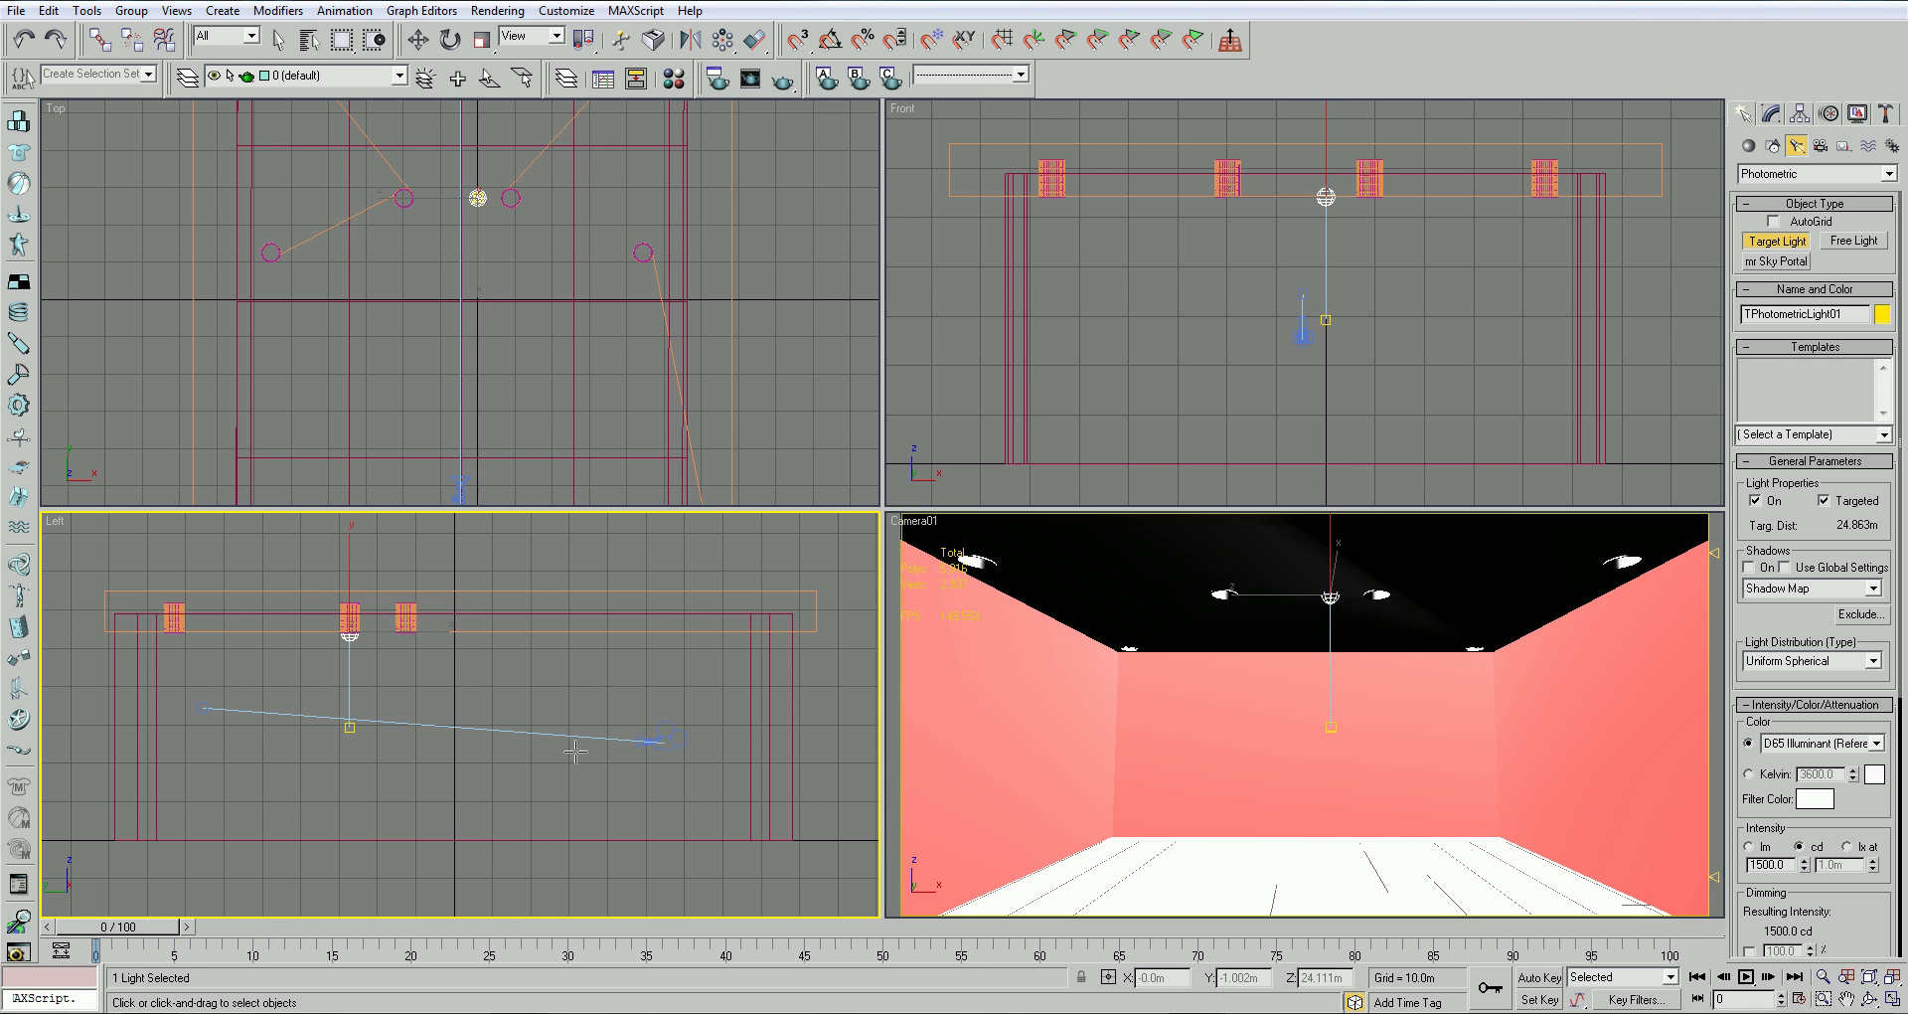
Move the target light together with its target to the centre of the nearest ceiling lamp along the left wall
click(418, 42)
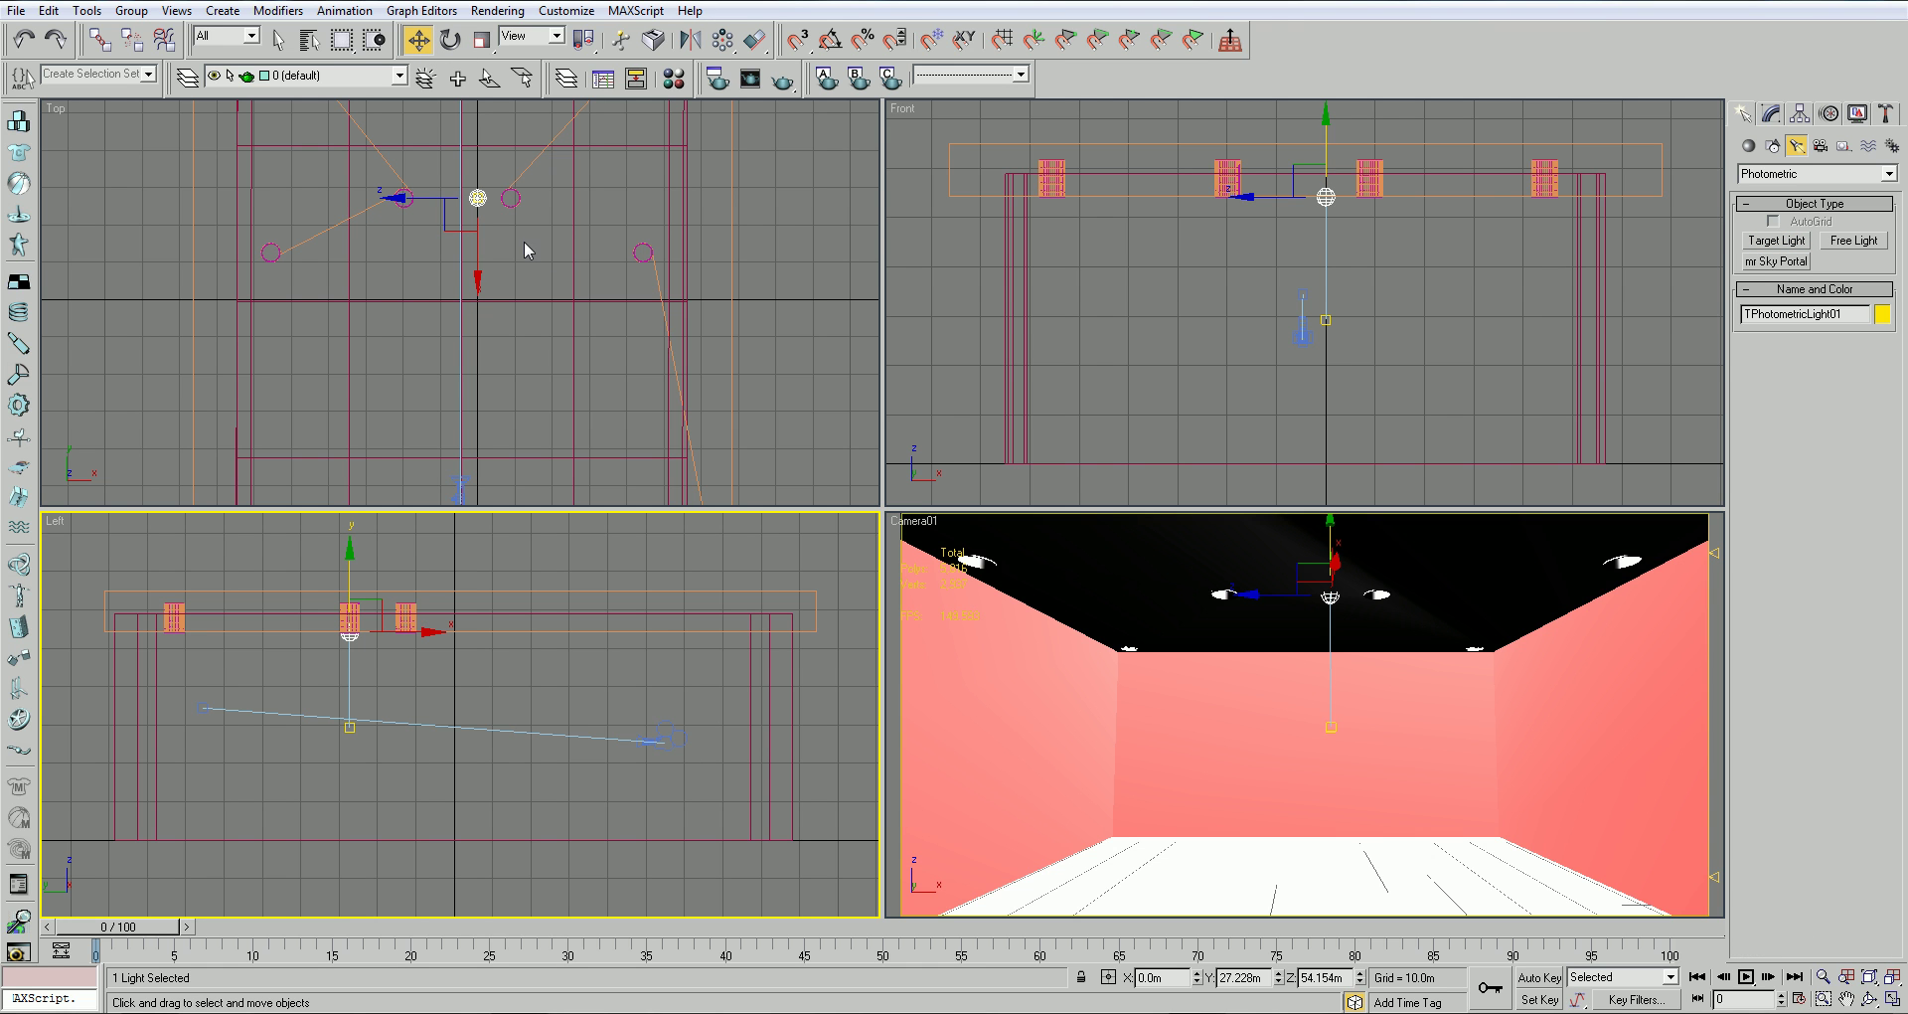
click(355, 723)
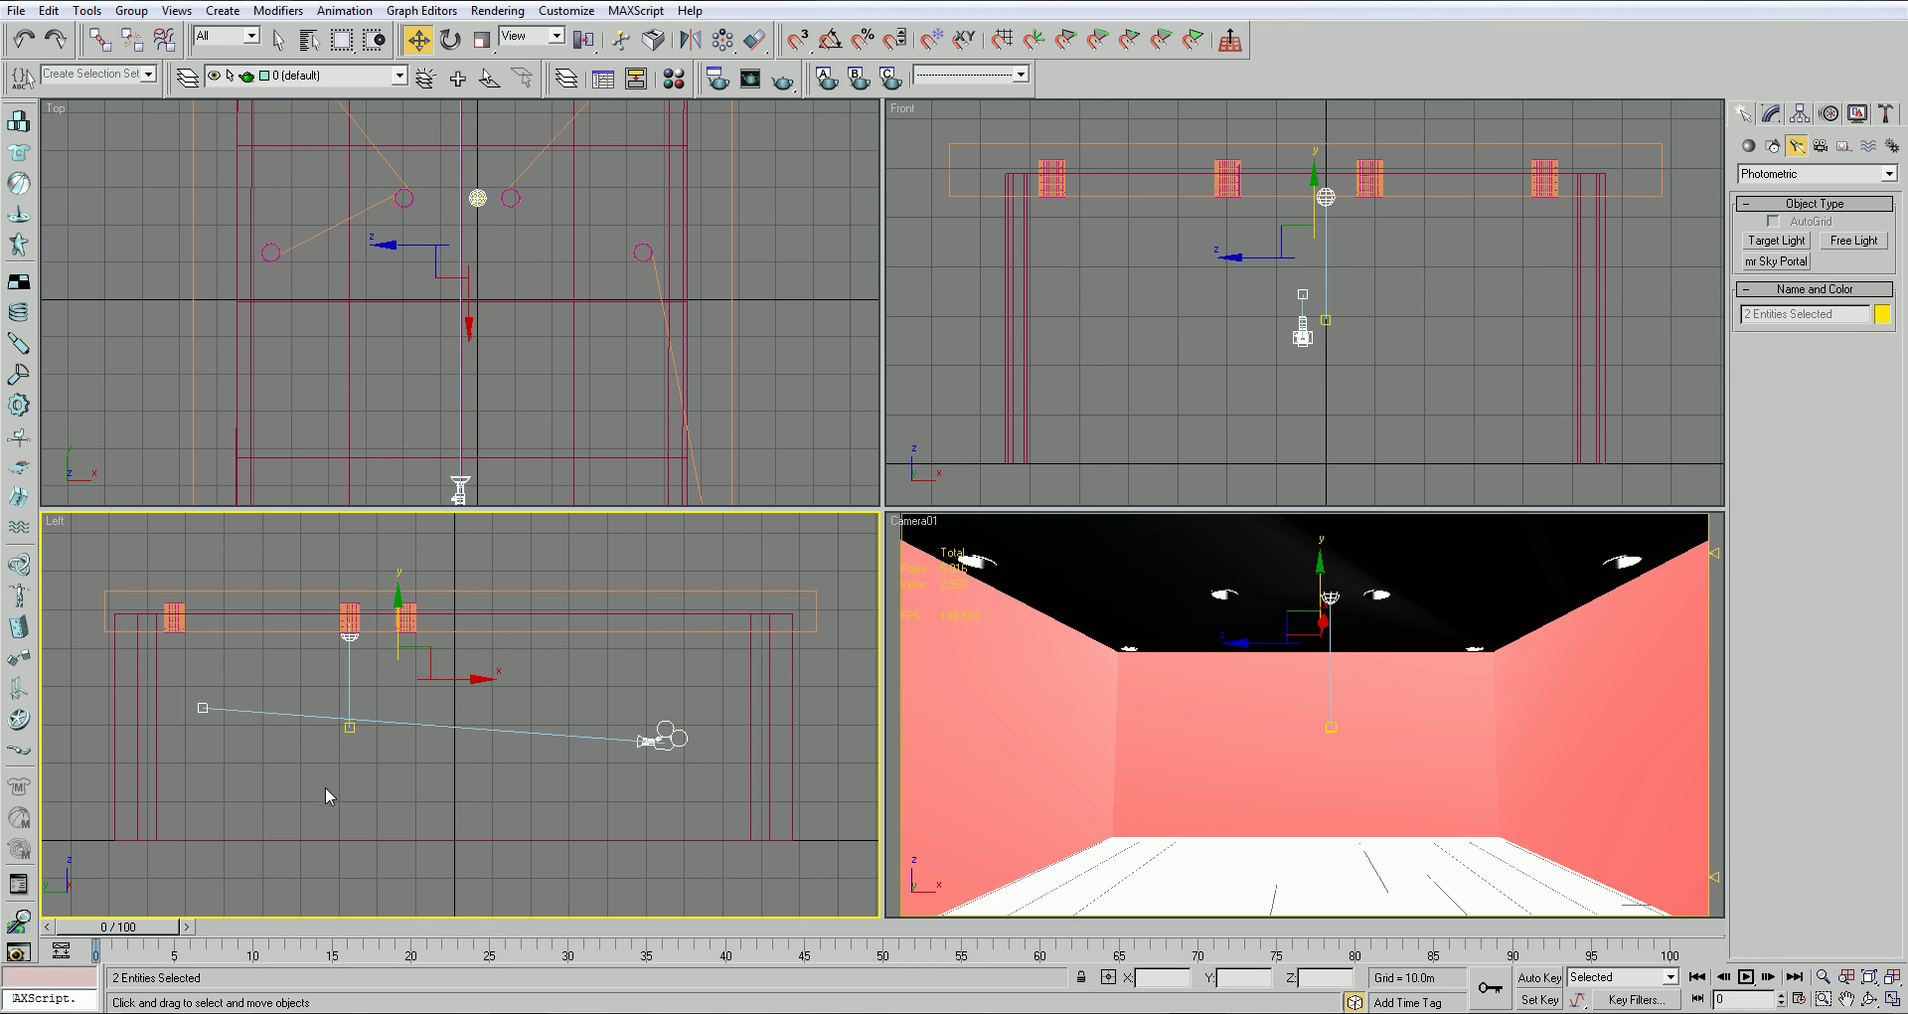
click(353, 664)
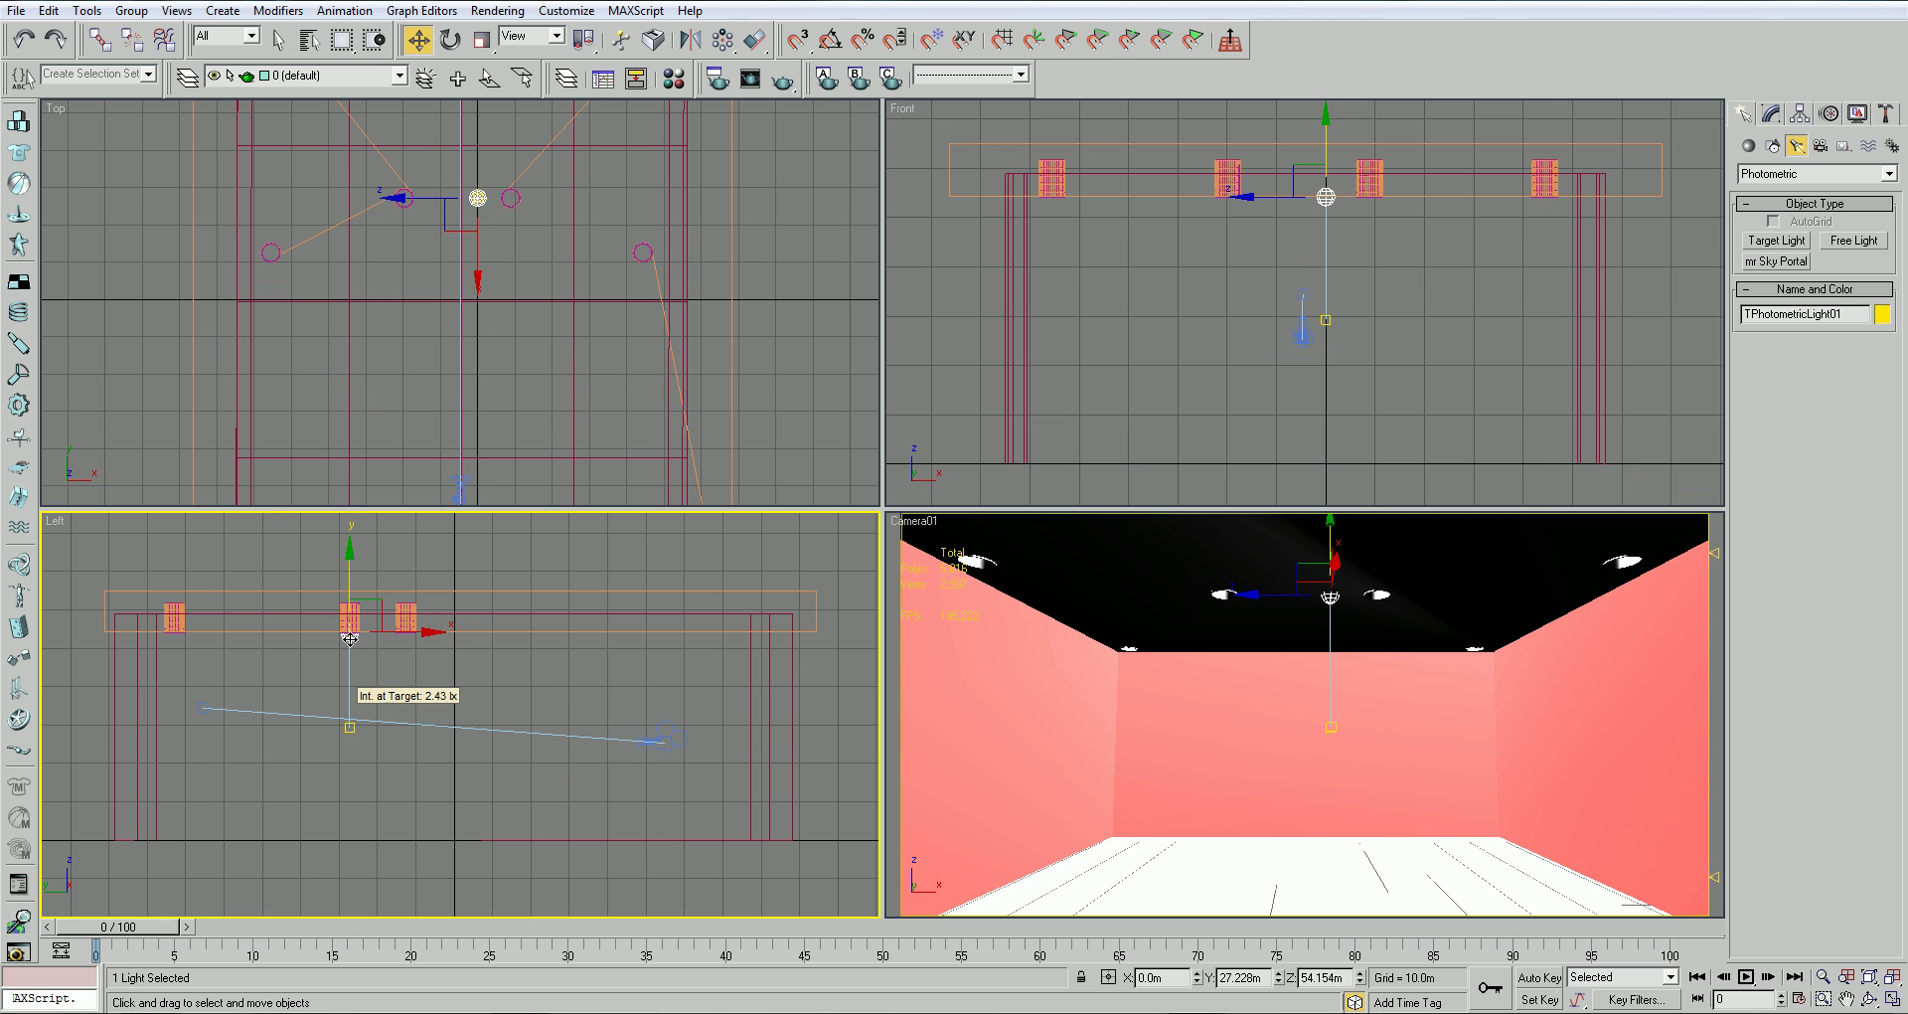
click(354, 729)
click(535, 233)
click(479, 198)
drag(485, 169, 261, 215)
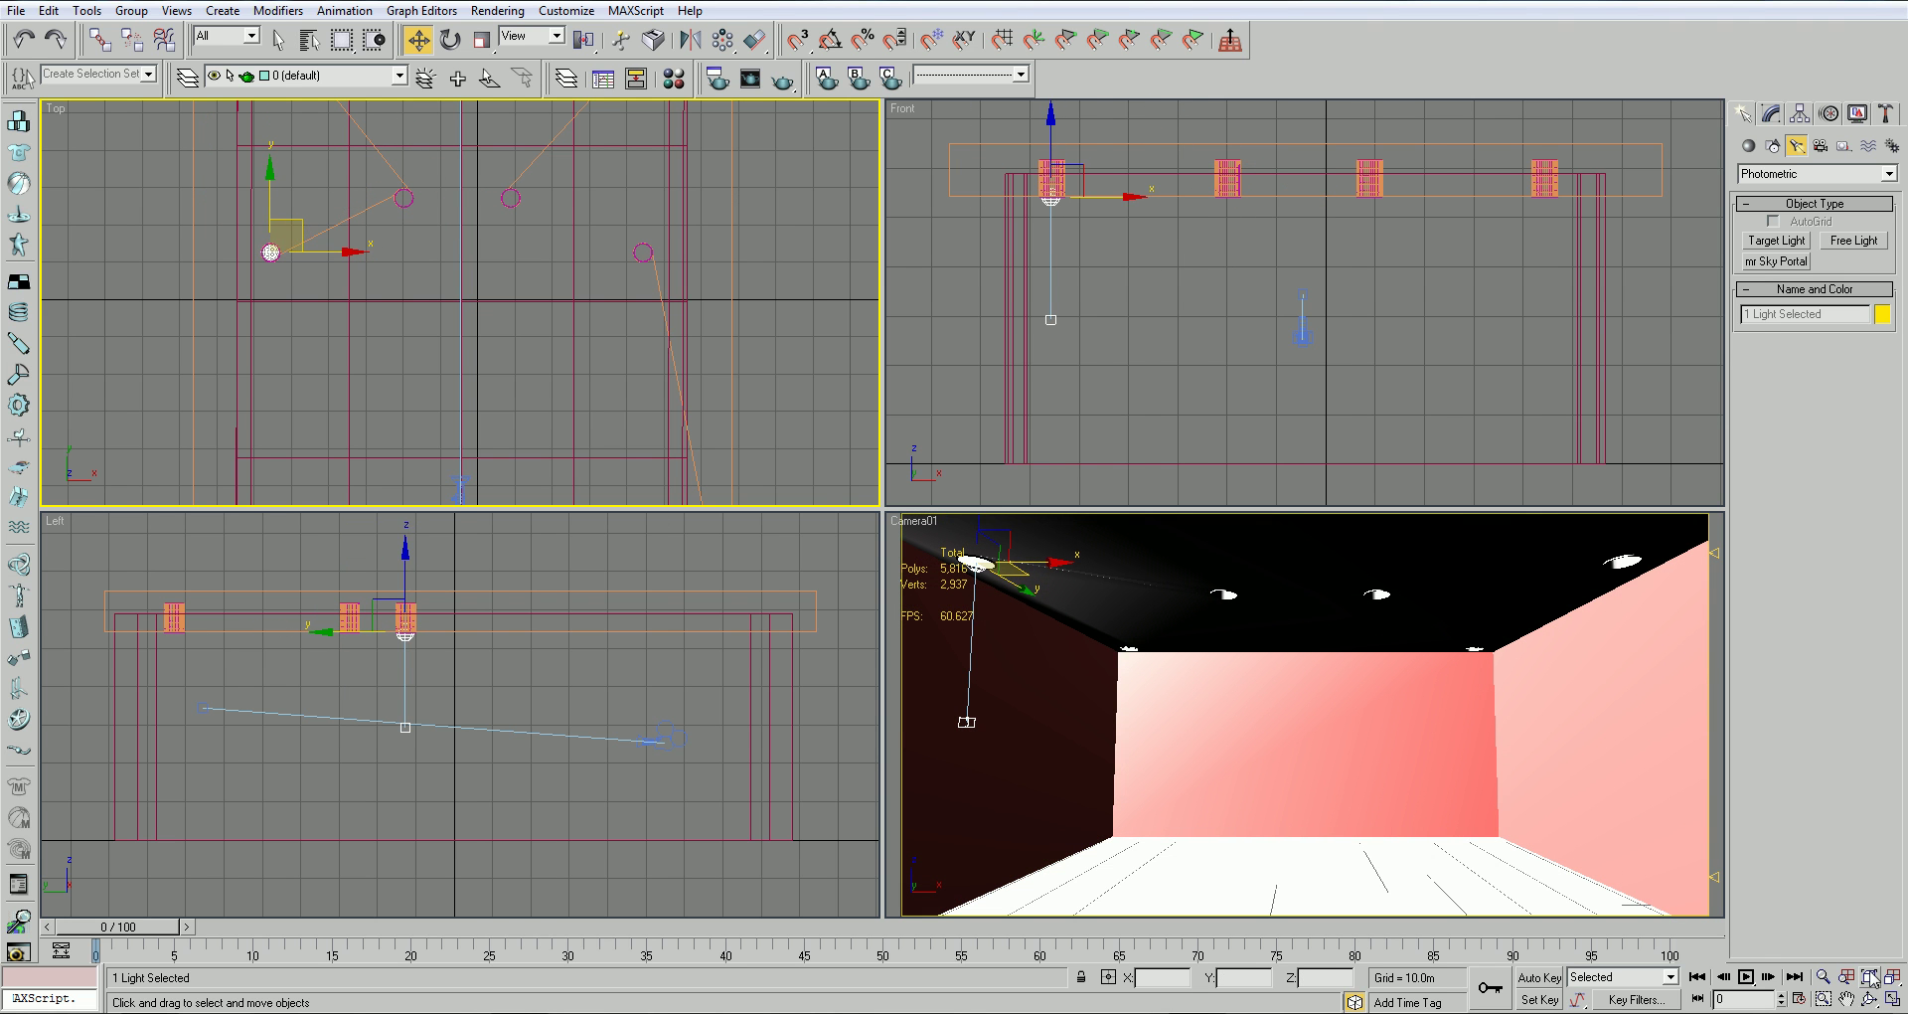
click(1891, 977)
click(1847, 998)
scroll(652, 411, down, 3)
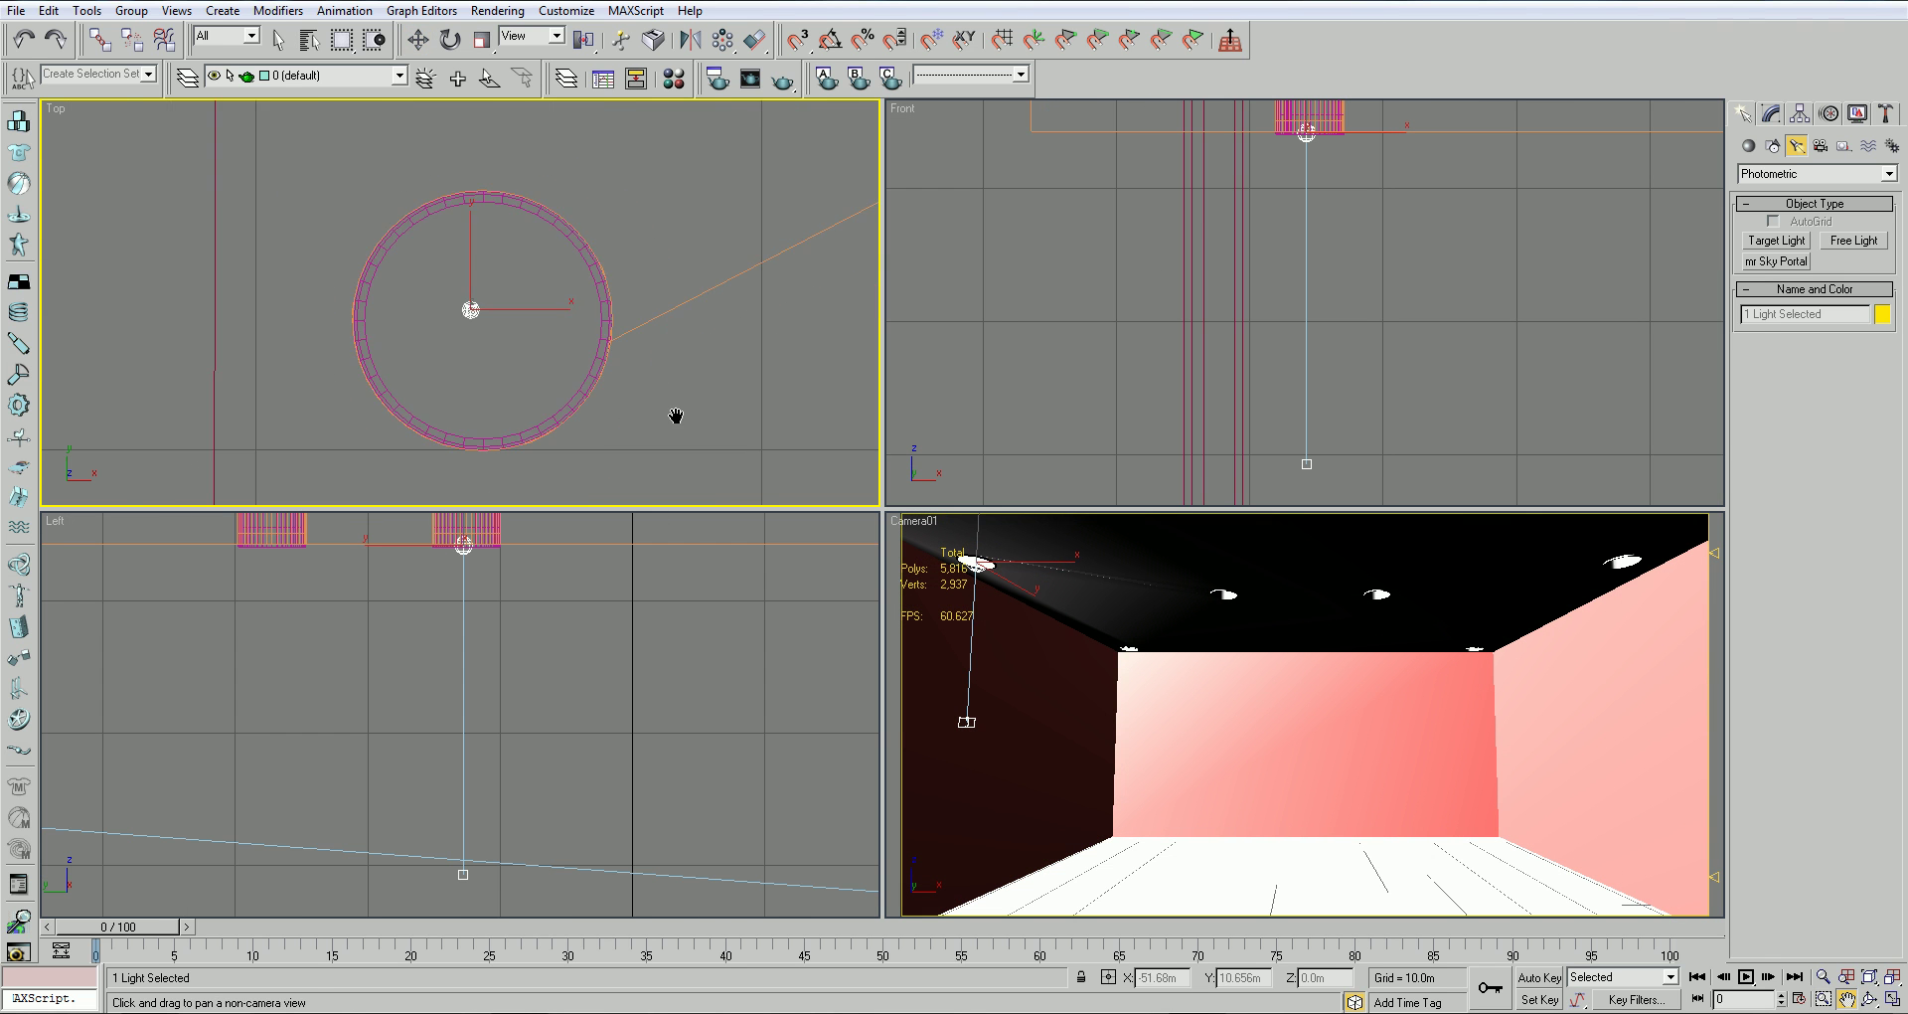
click(417, 39)
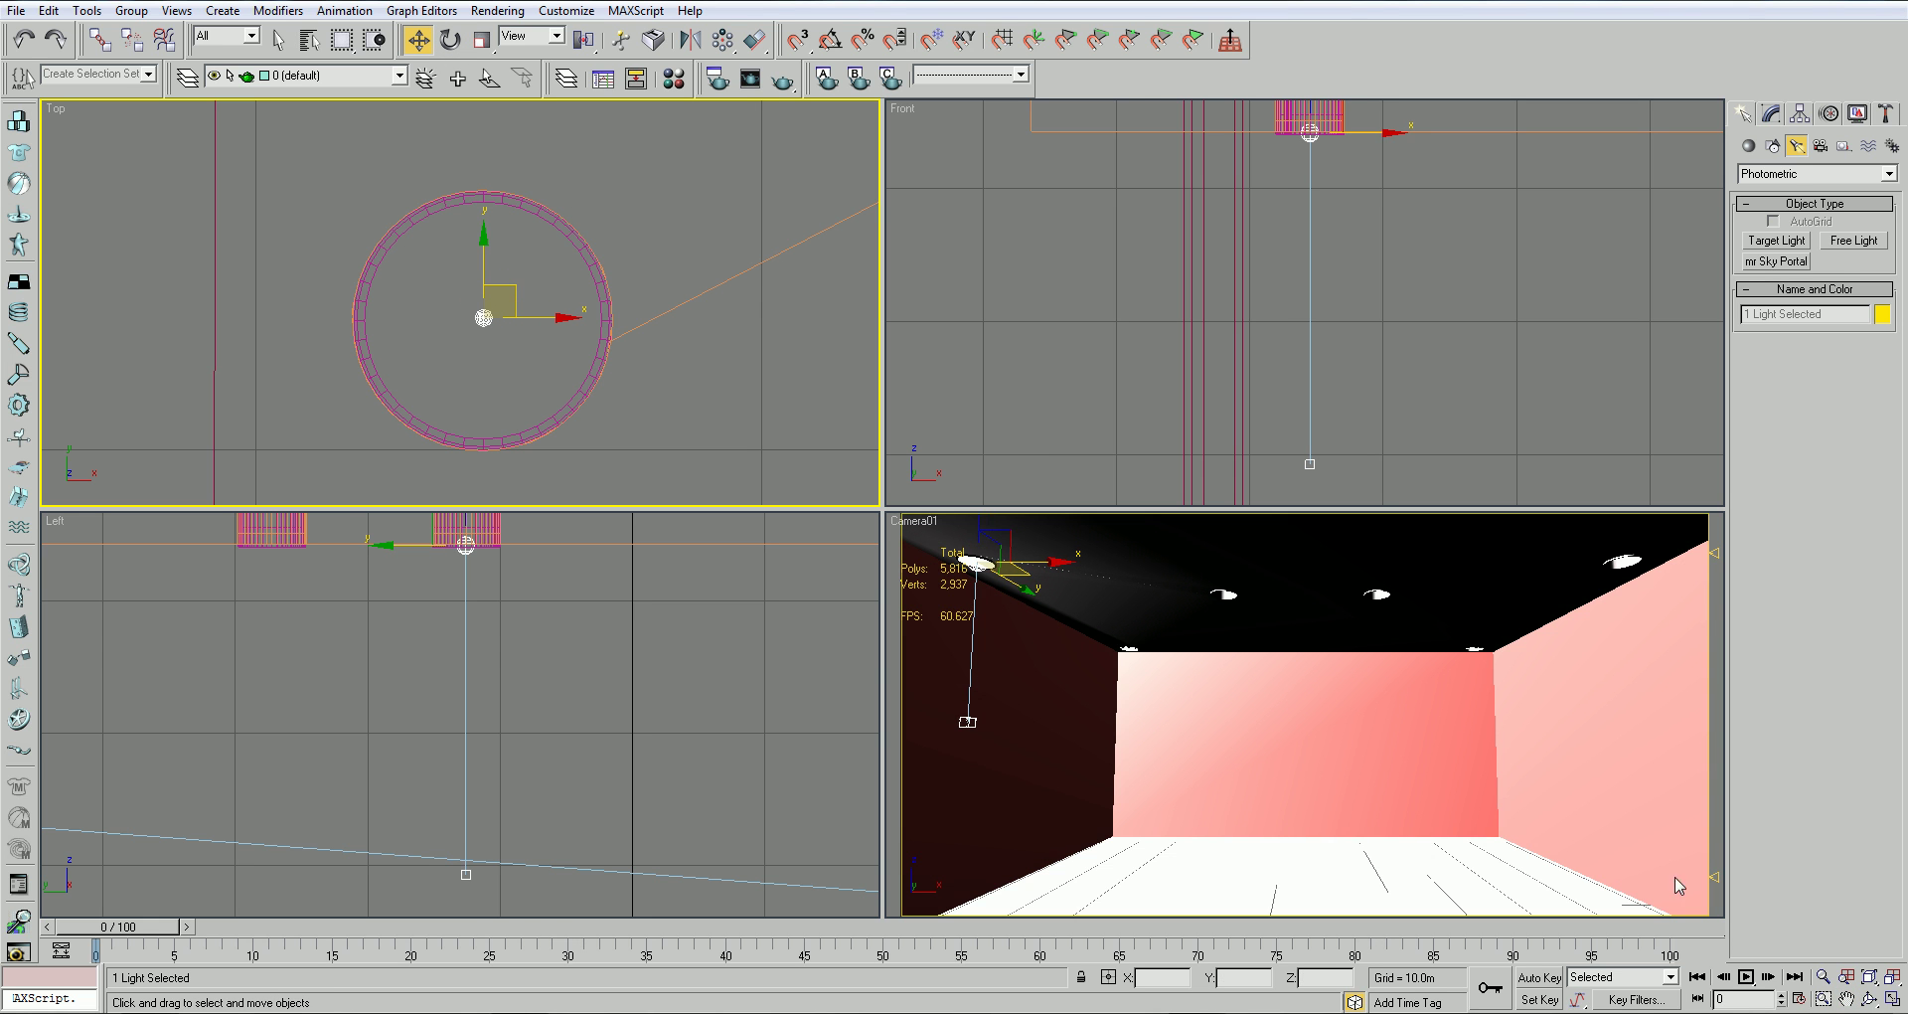
Change the Camera01 viewport to Perspective and frame the new light under its lamp
right_click(936, 517)
mouse_move(969, 30)
click(1197, 69)
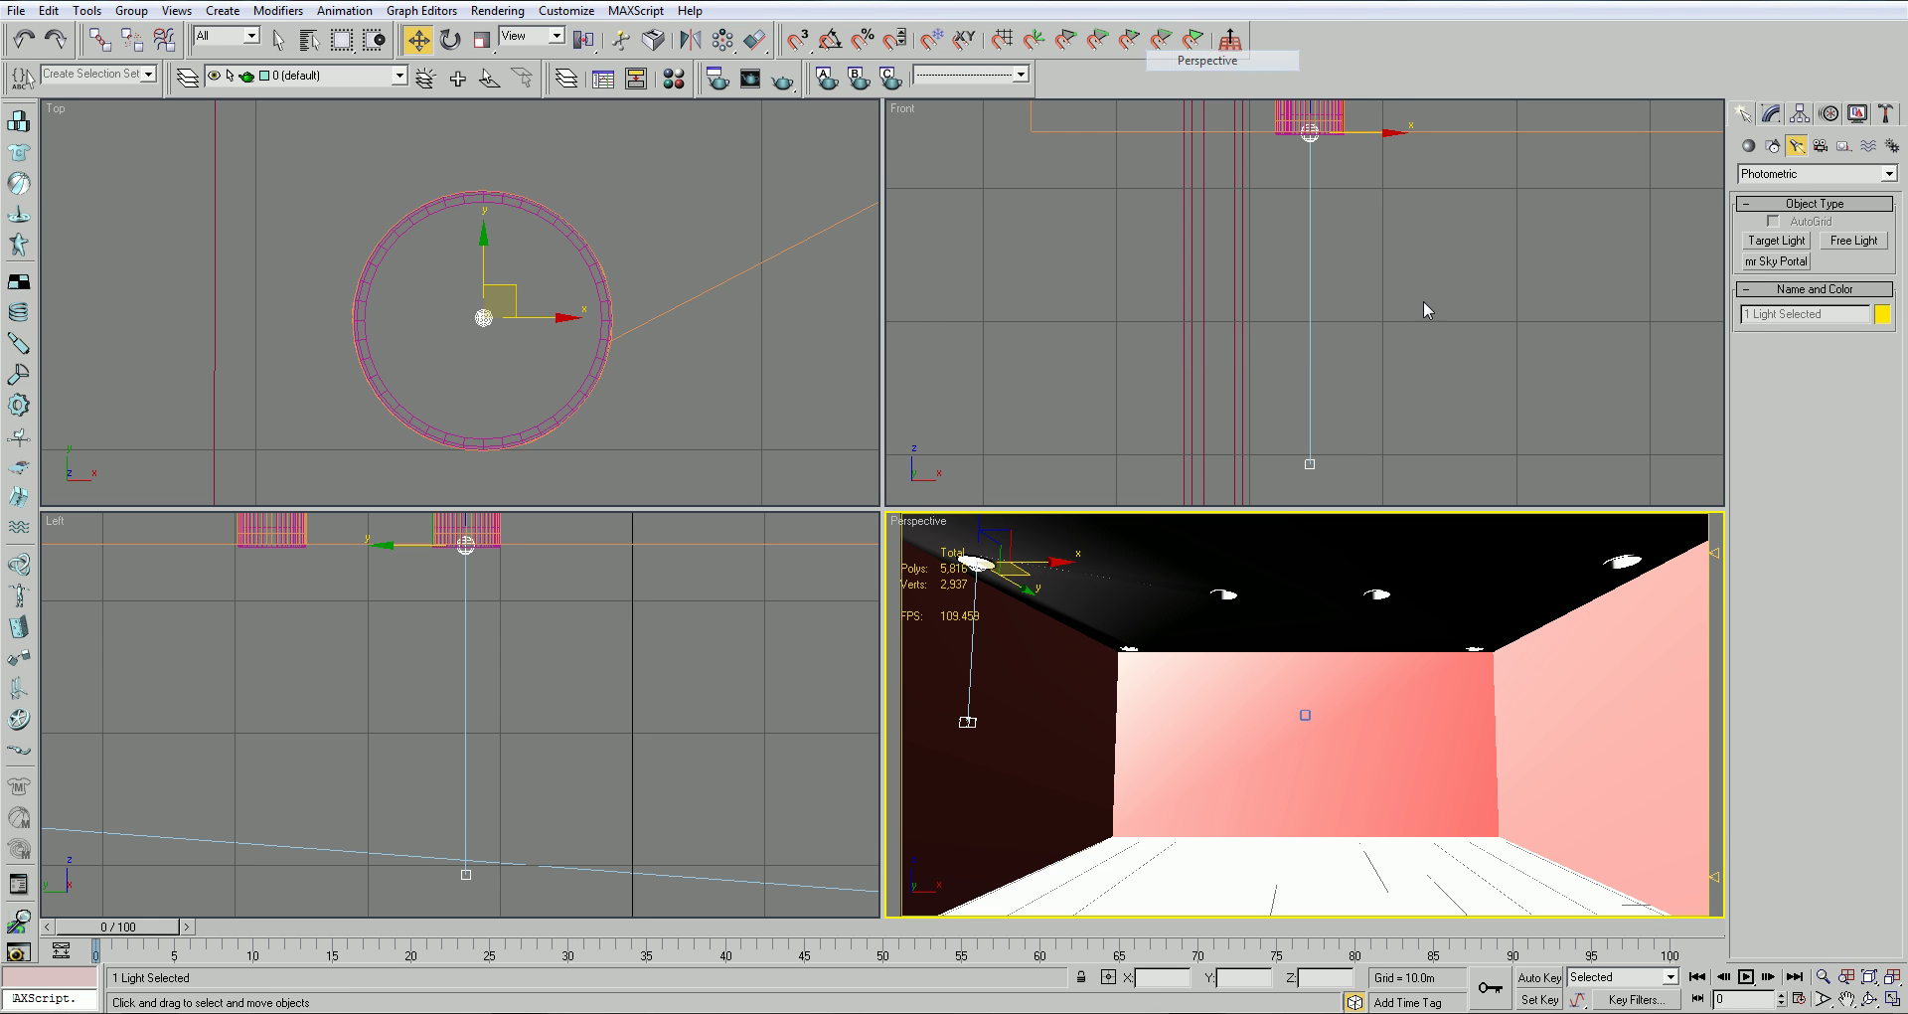
click(1892, 982)
click(1870, 999)
drag(1361, 646, 1305, 662)
Raise the photometric light in the Front view to just inside the lamp cylinder's lower edge, at Z 54.688 m
right_click(1149, 213)
click(1309, 135)
click(1893, 978)
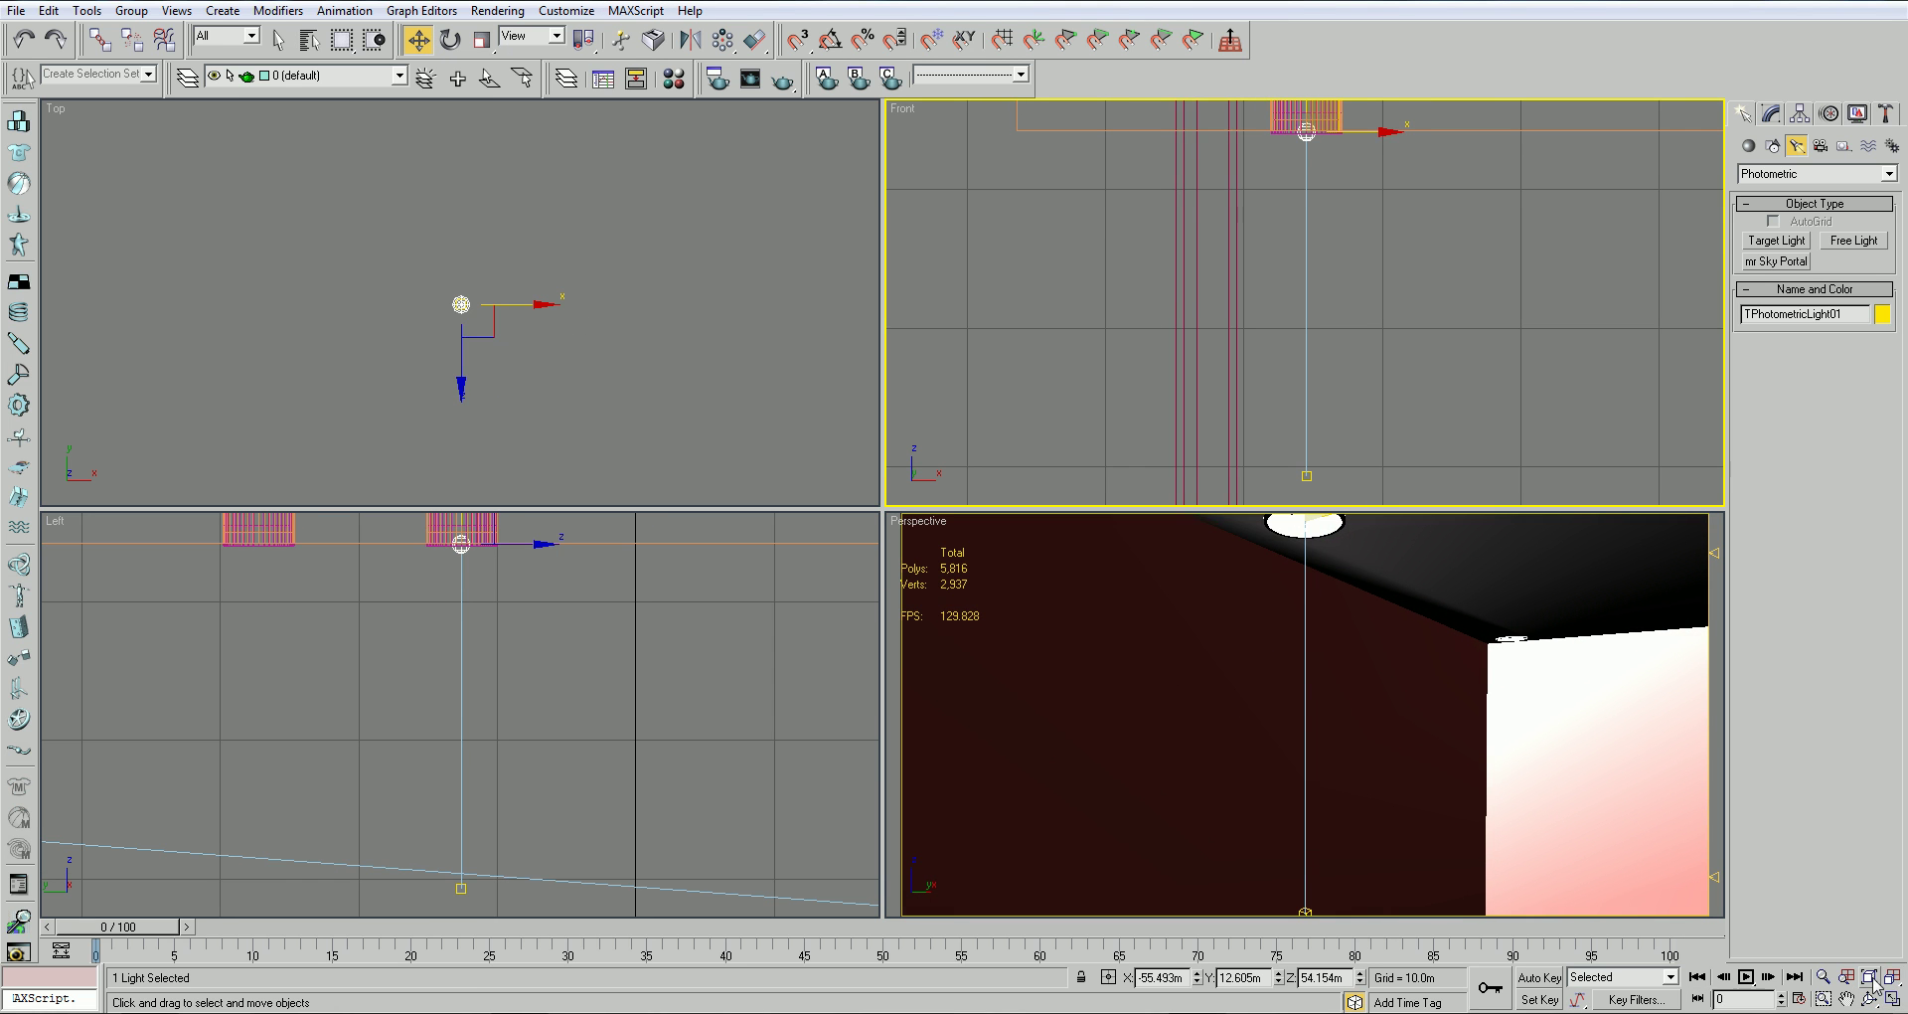
click(1846, 999)
drag(1348, 267, 1316, 370)
scroll(1322, 374, up, 2)
drag(1240, 169, 1232, 308)
right_click(1232, 308)
drag(1234, 247, 1229, 202)
scroll(1244, 289, down, 2)
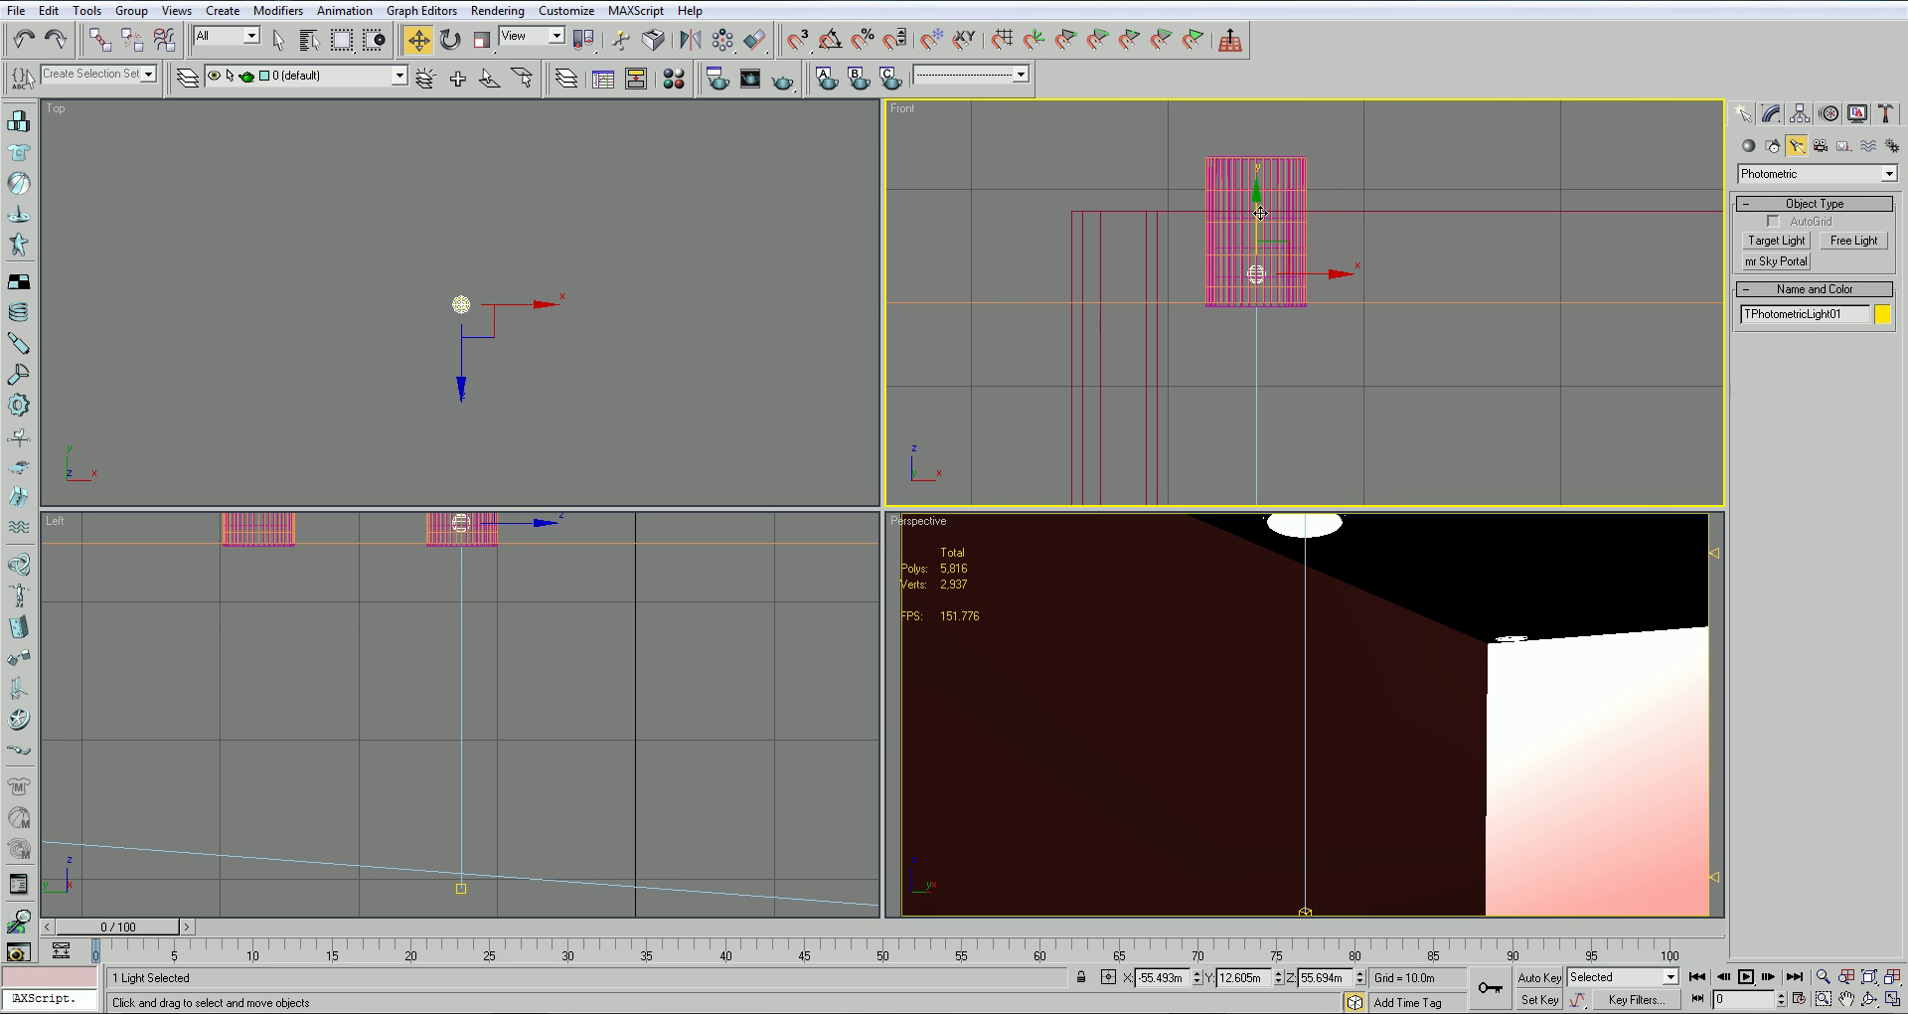
scroll(1263, 343, down, 2)
drag(1270, 215, 1270, 229)
Set the photometric light's distribution type to Photometric Web
click(1771, 113)
scroll(1878, 537, up, 5)
click(1872, 682)
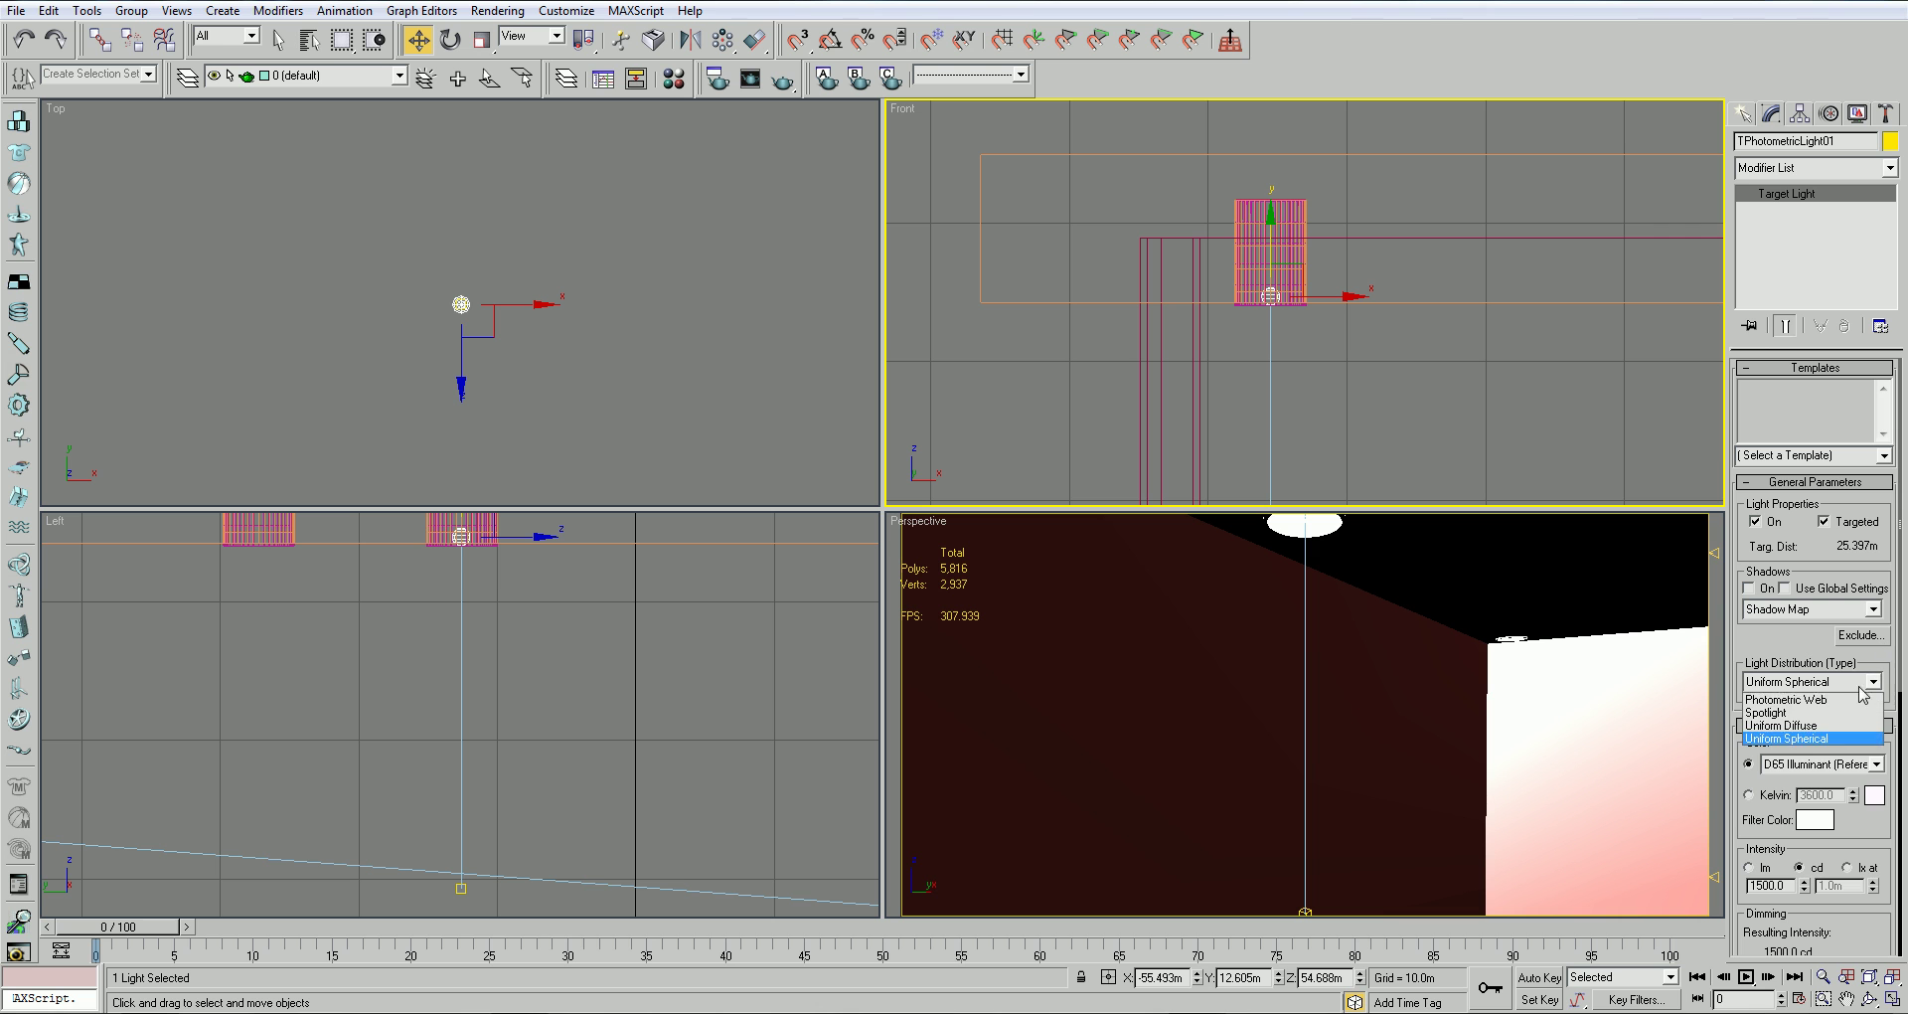
click(1806, 700)
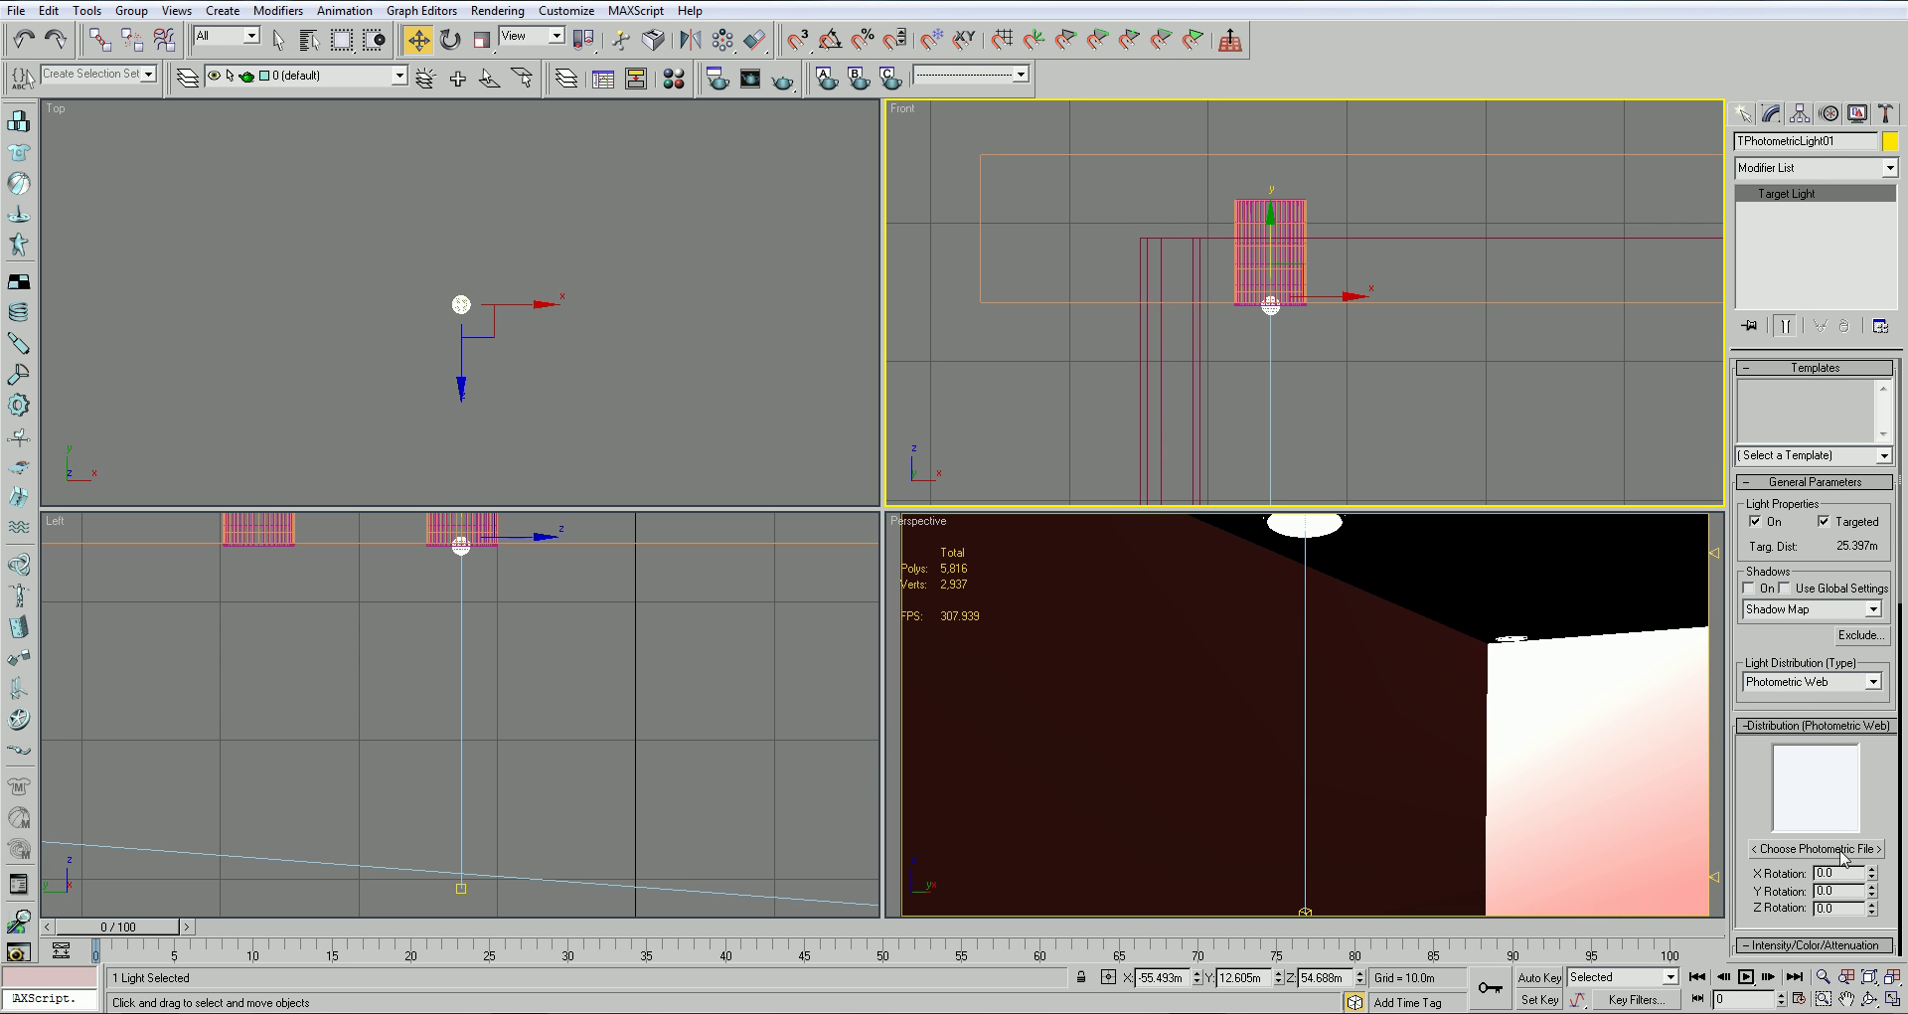
Load the photometric file 26.ies for the light from the Project Work folder on the 3DS MAX (F:) drive
click(1844, 851)
click(282, 107)
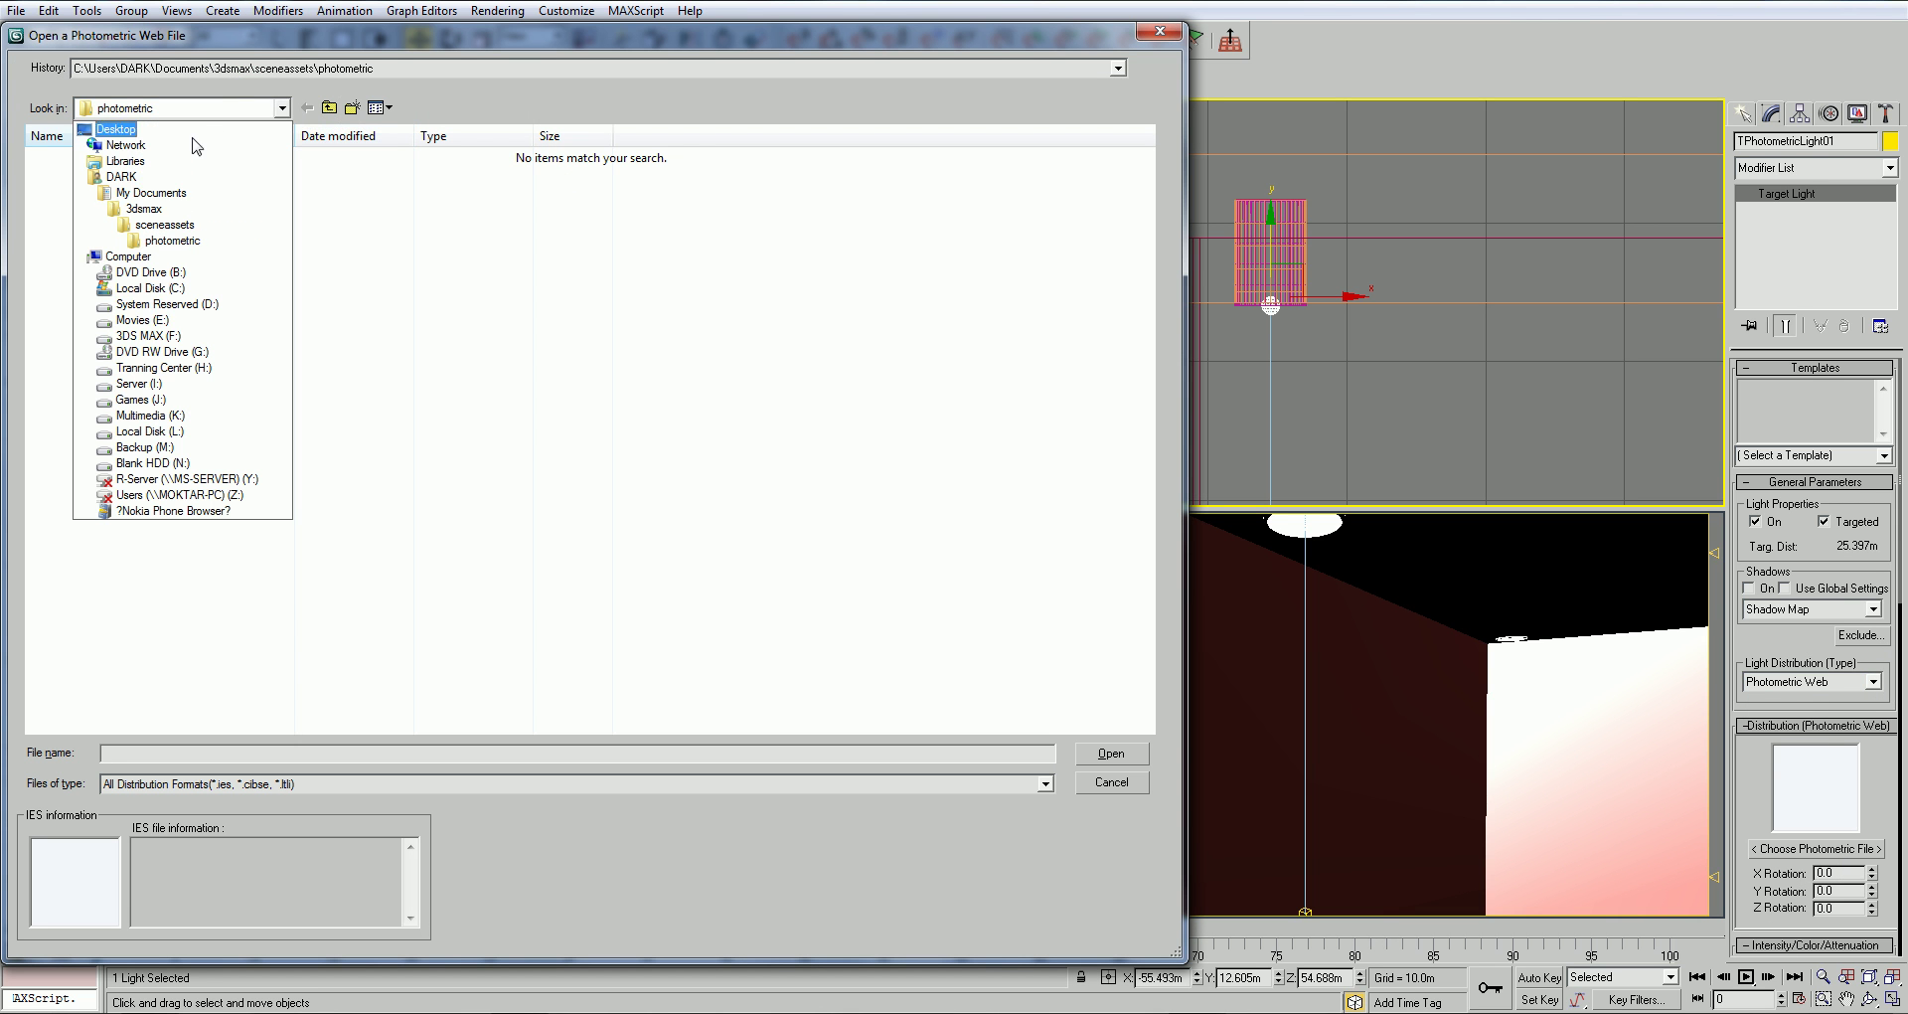
click(151, 336)
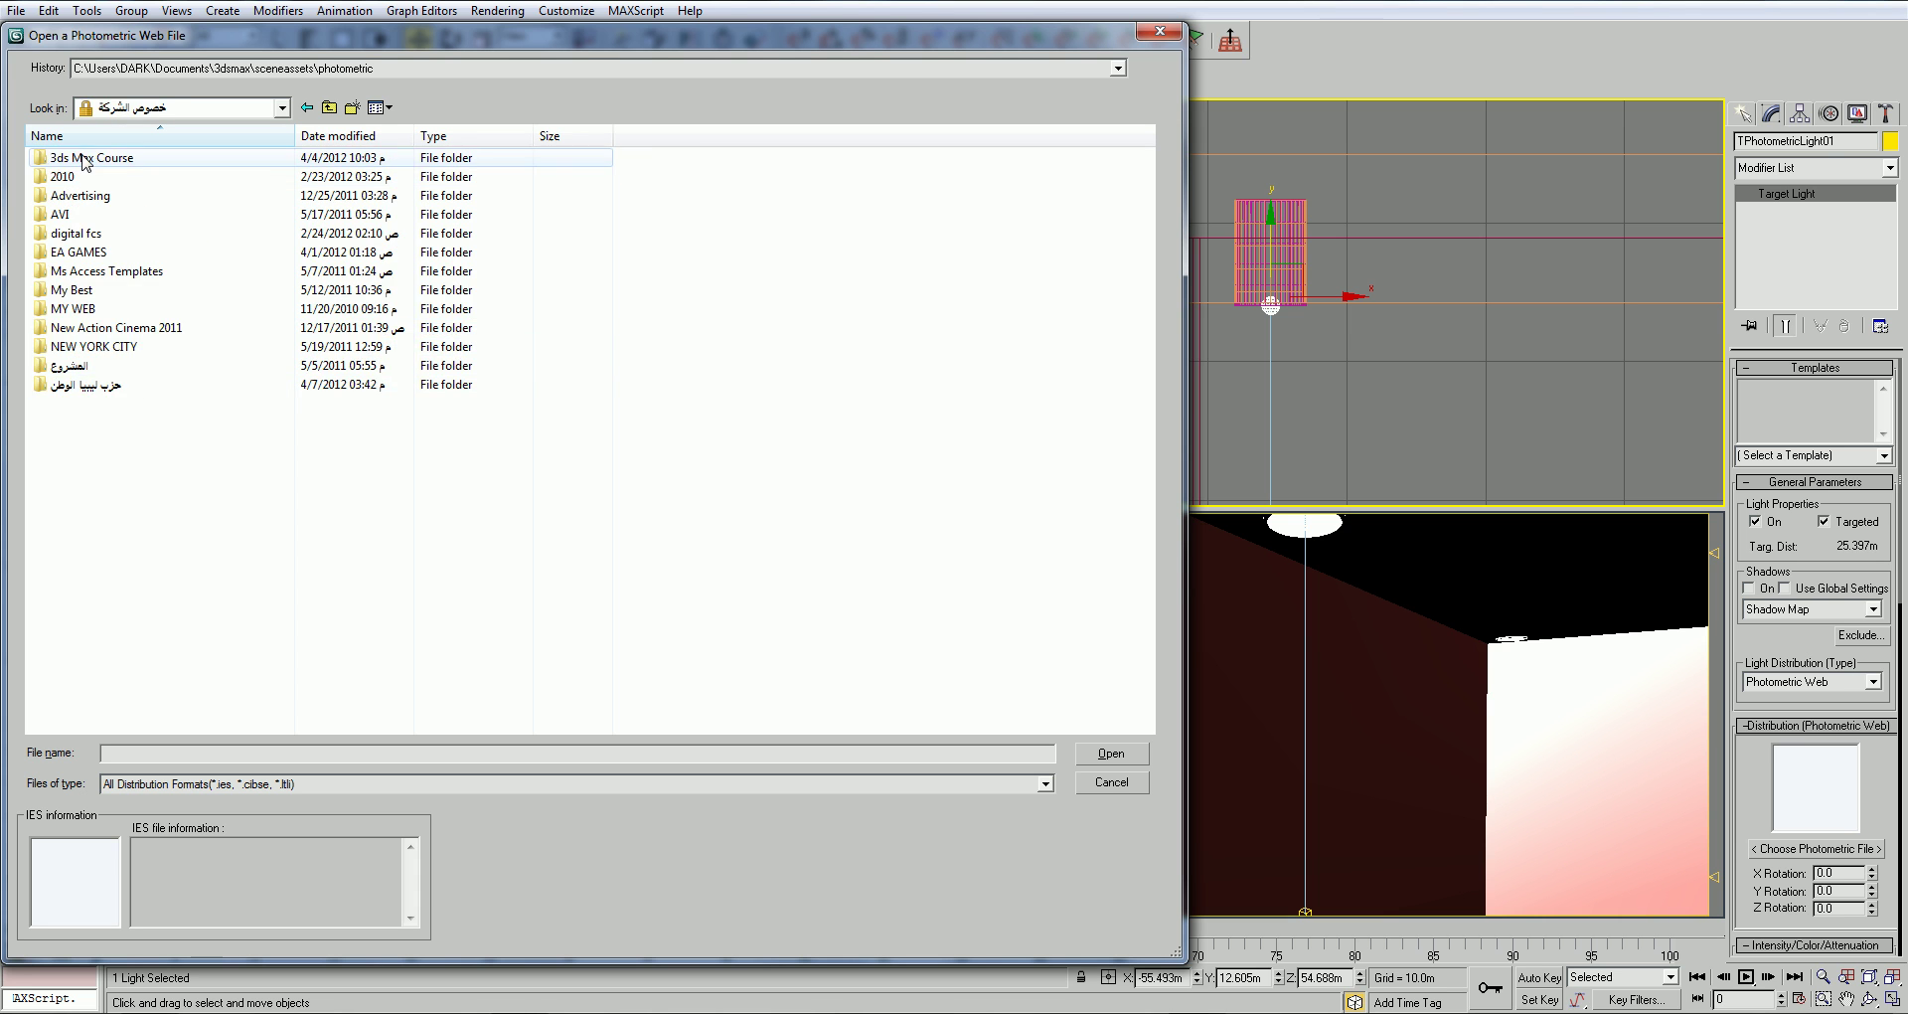
double_click(84, 159)
double_click(72, 232)
key(BackSpace)
double_click(80, 159)
double_click(487, 193)
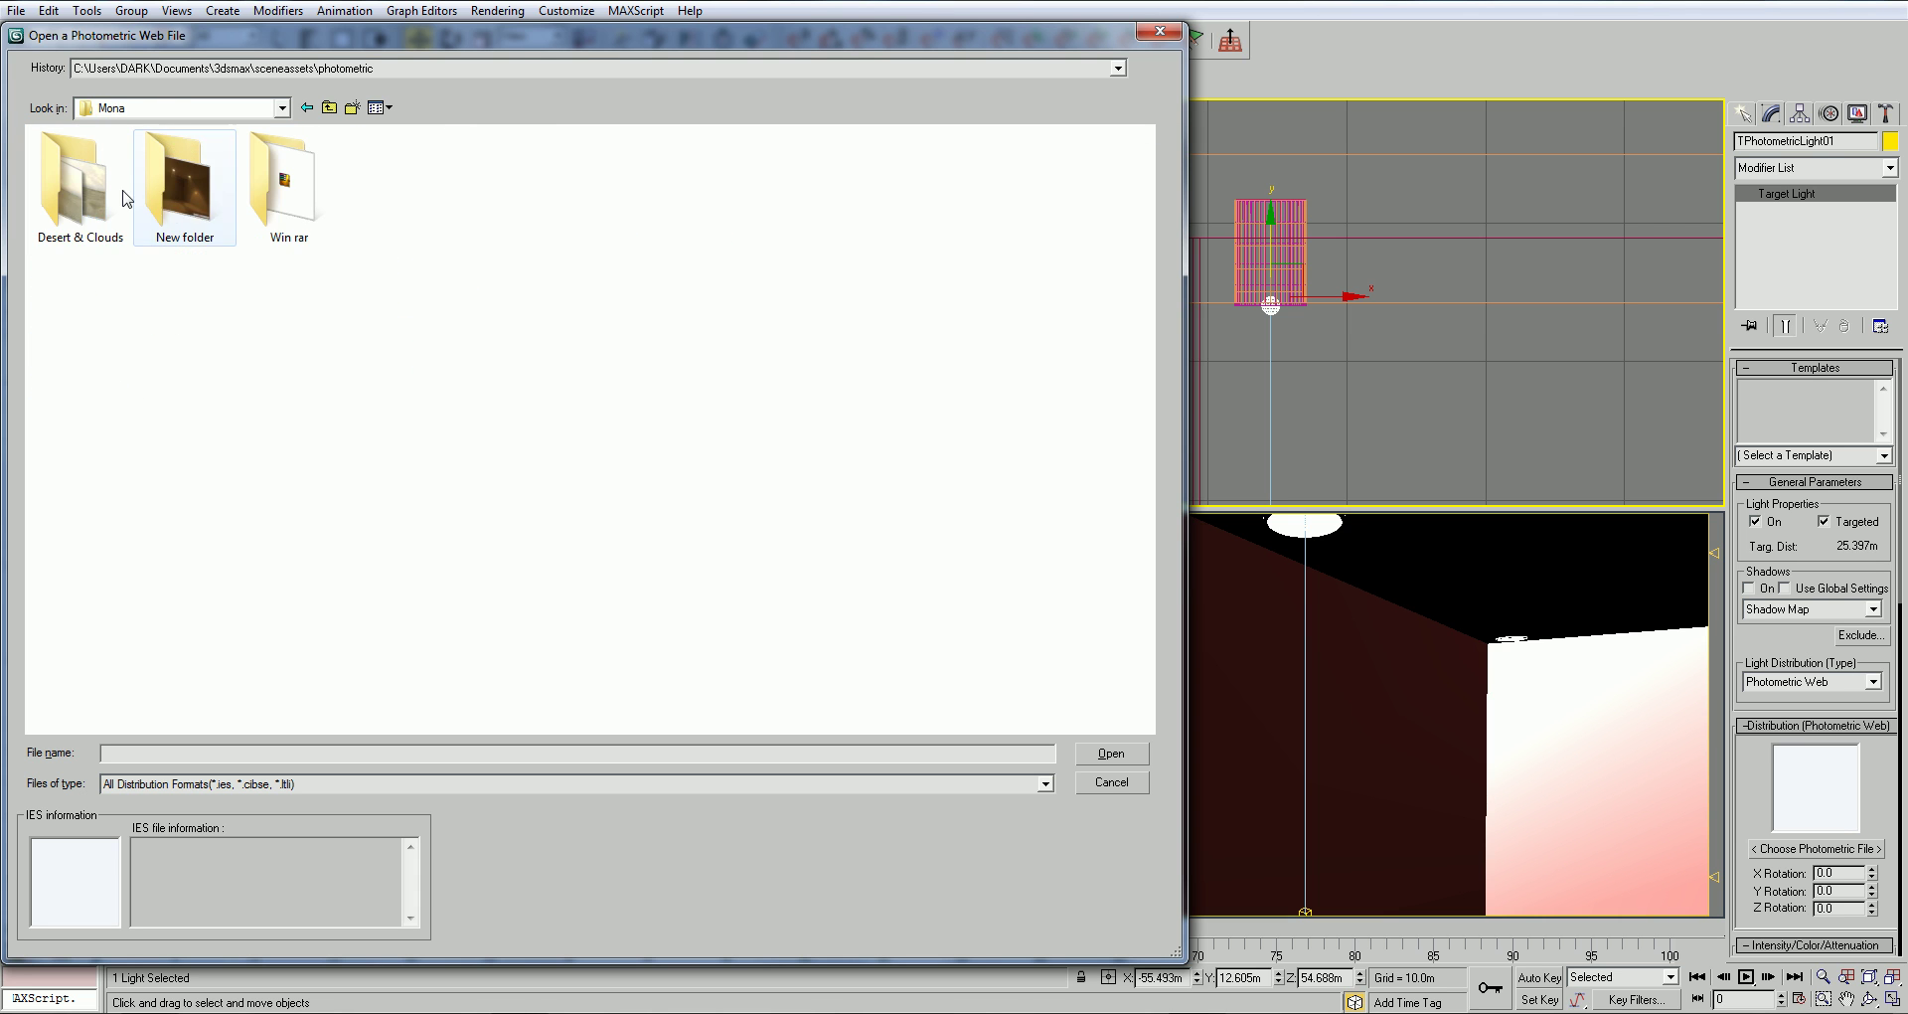
double_click(192, 186)
key(BackSpace)
double_click(191, 187)
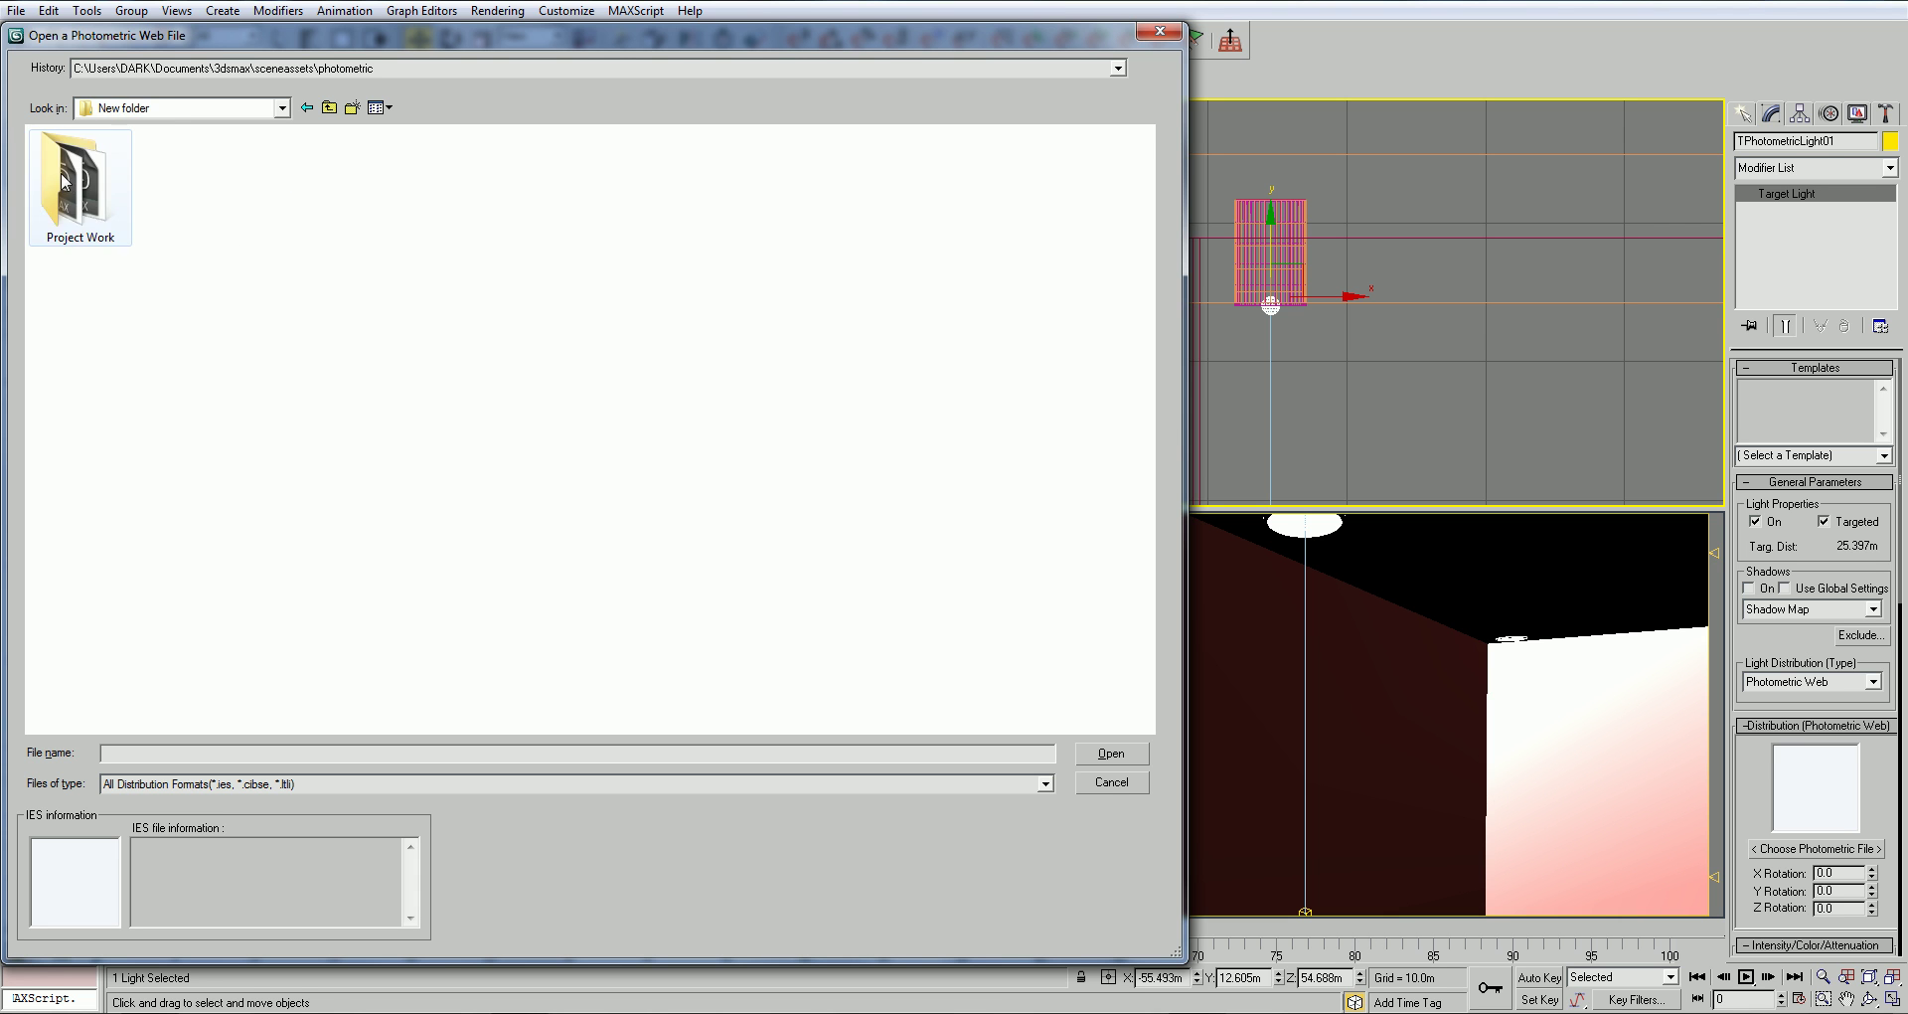
double_click(67, 182)
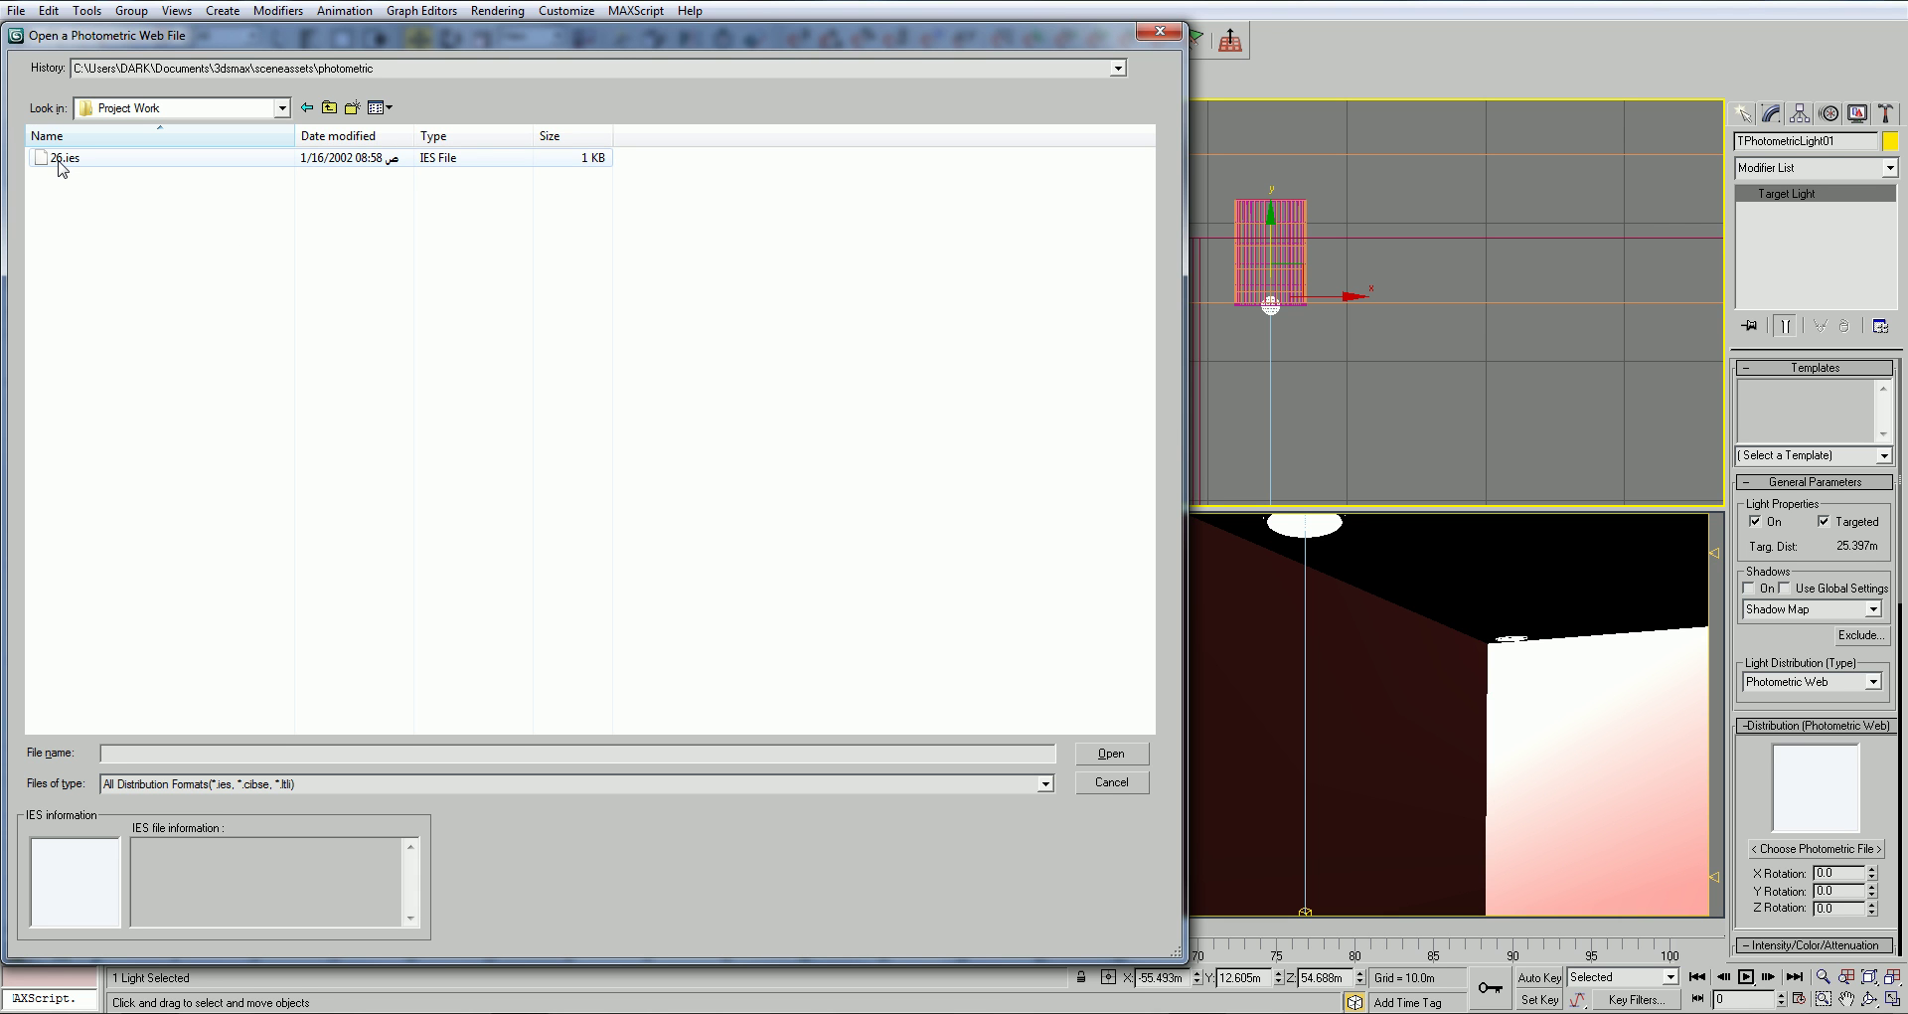
double_click(62, 159)
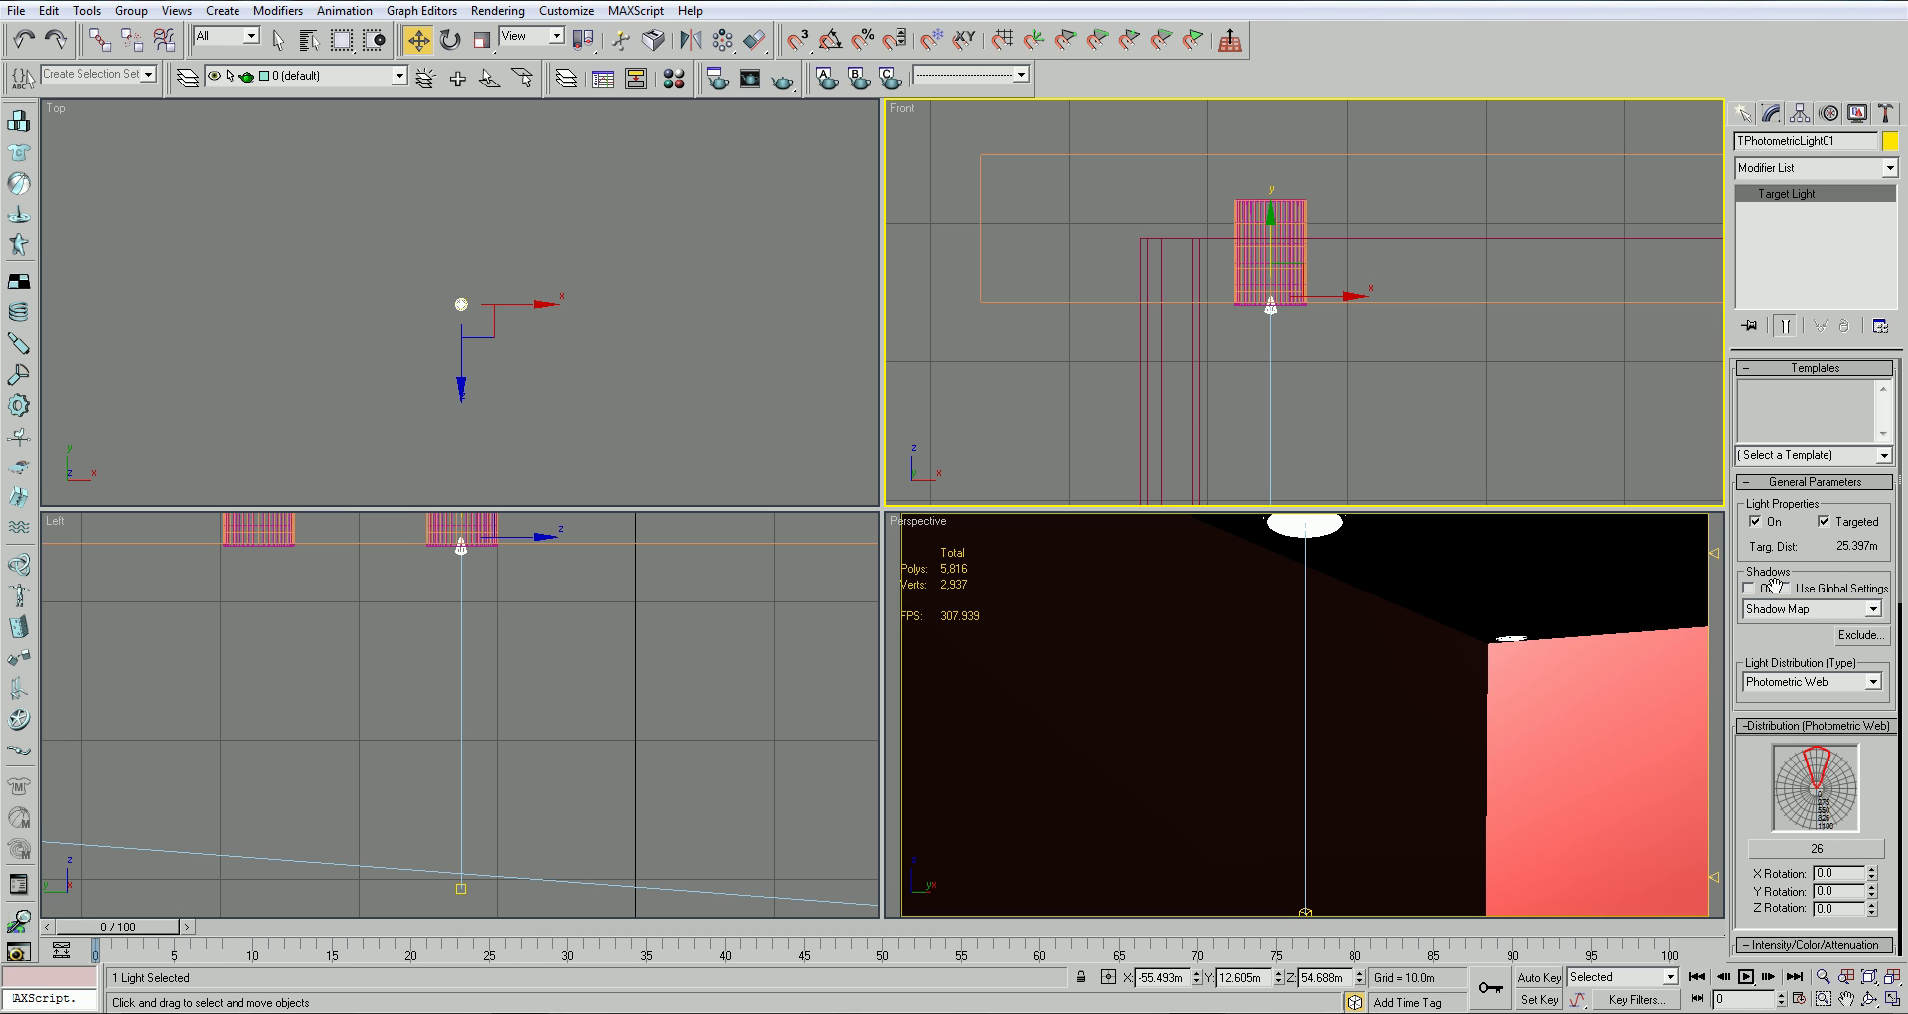
Enable the light's shadows as Adv. Ray Traced and apply the 100W Bulb template
click(1784, 611)
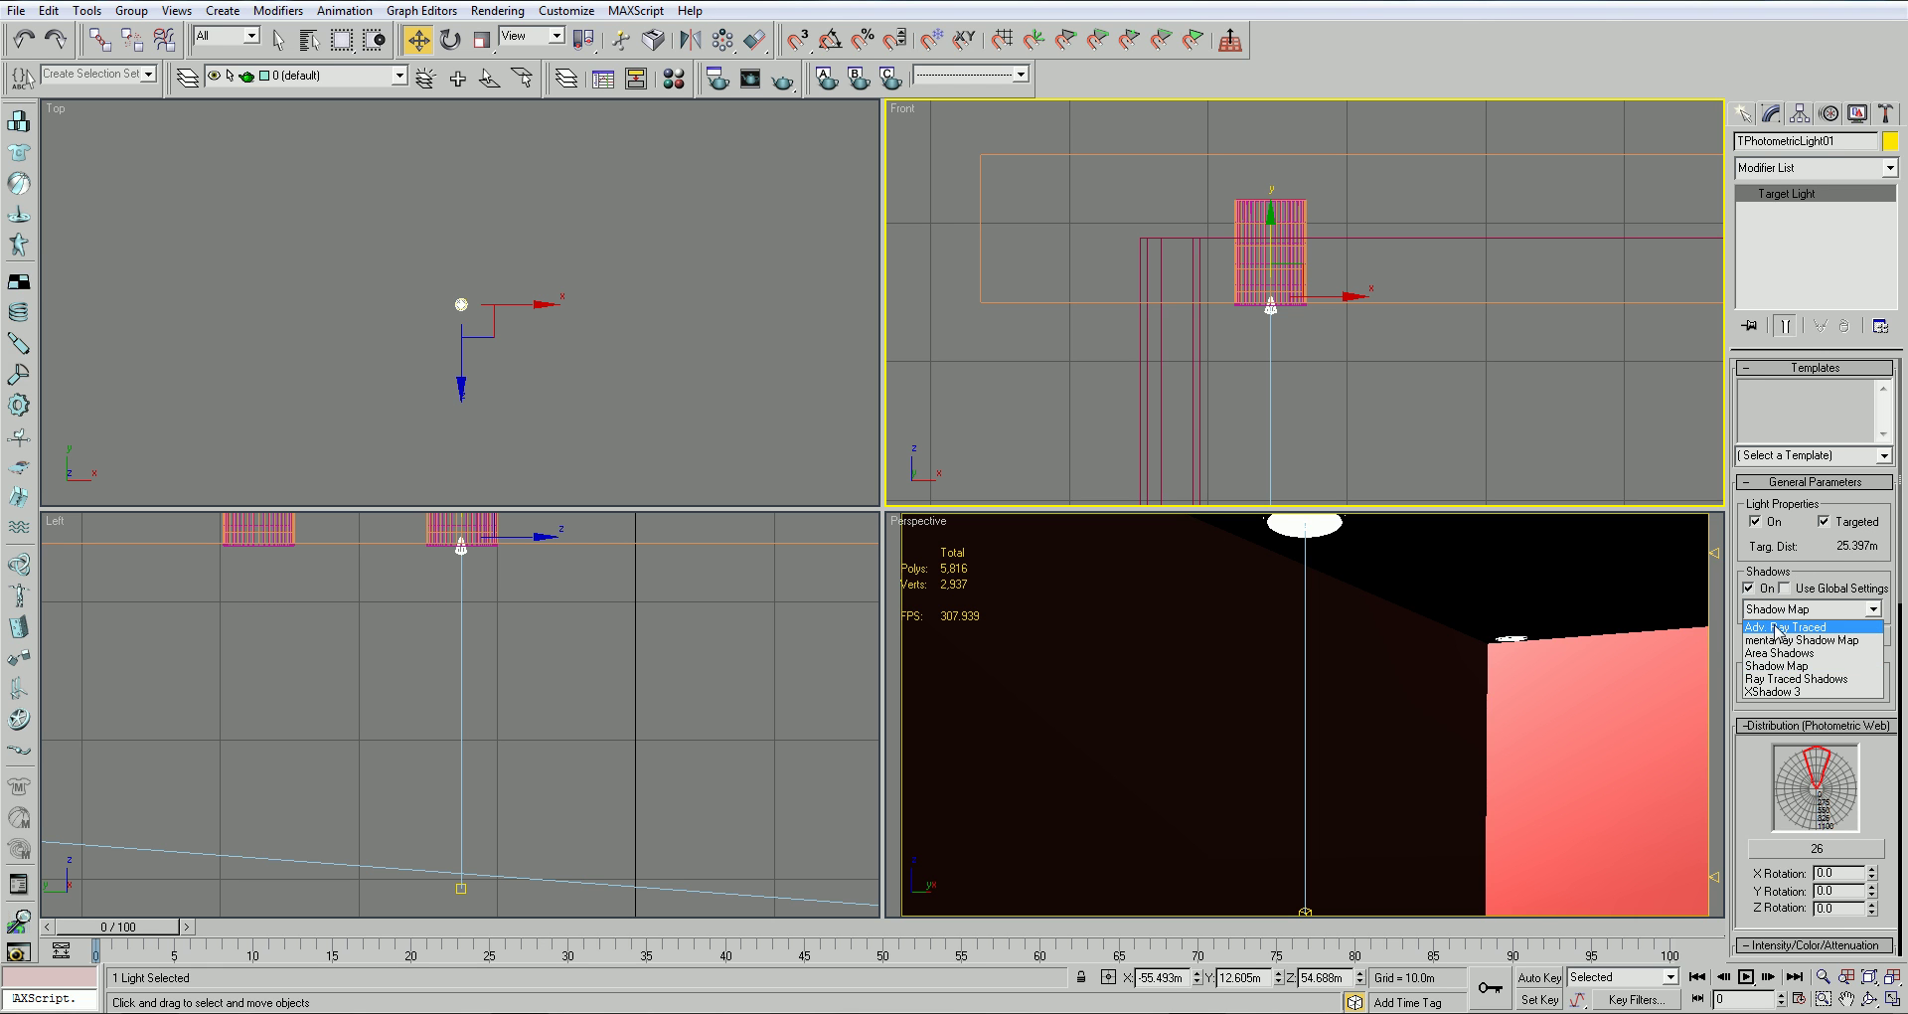
click(1777, 628)
click(1882, 459)
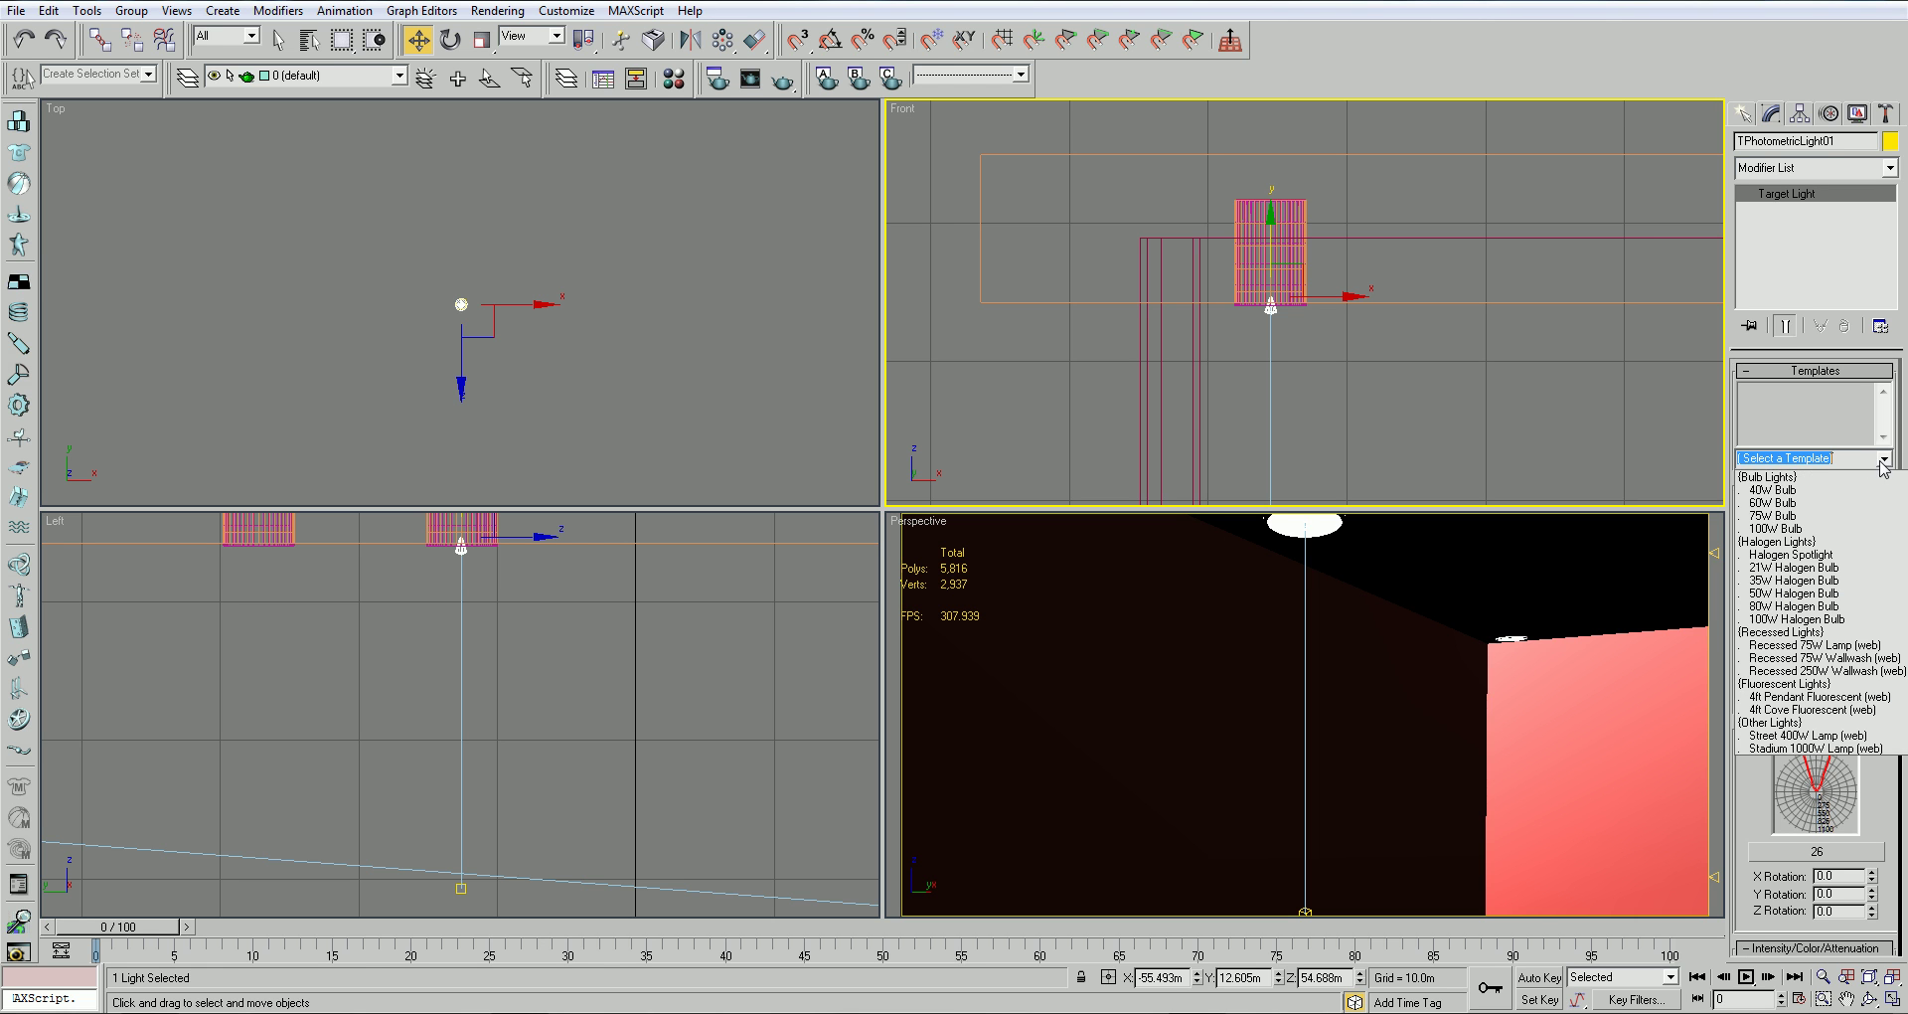
click(1776, 532)
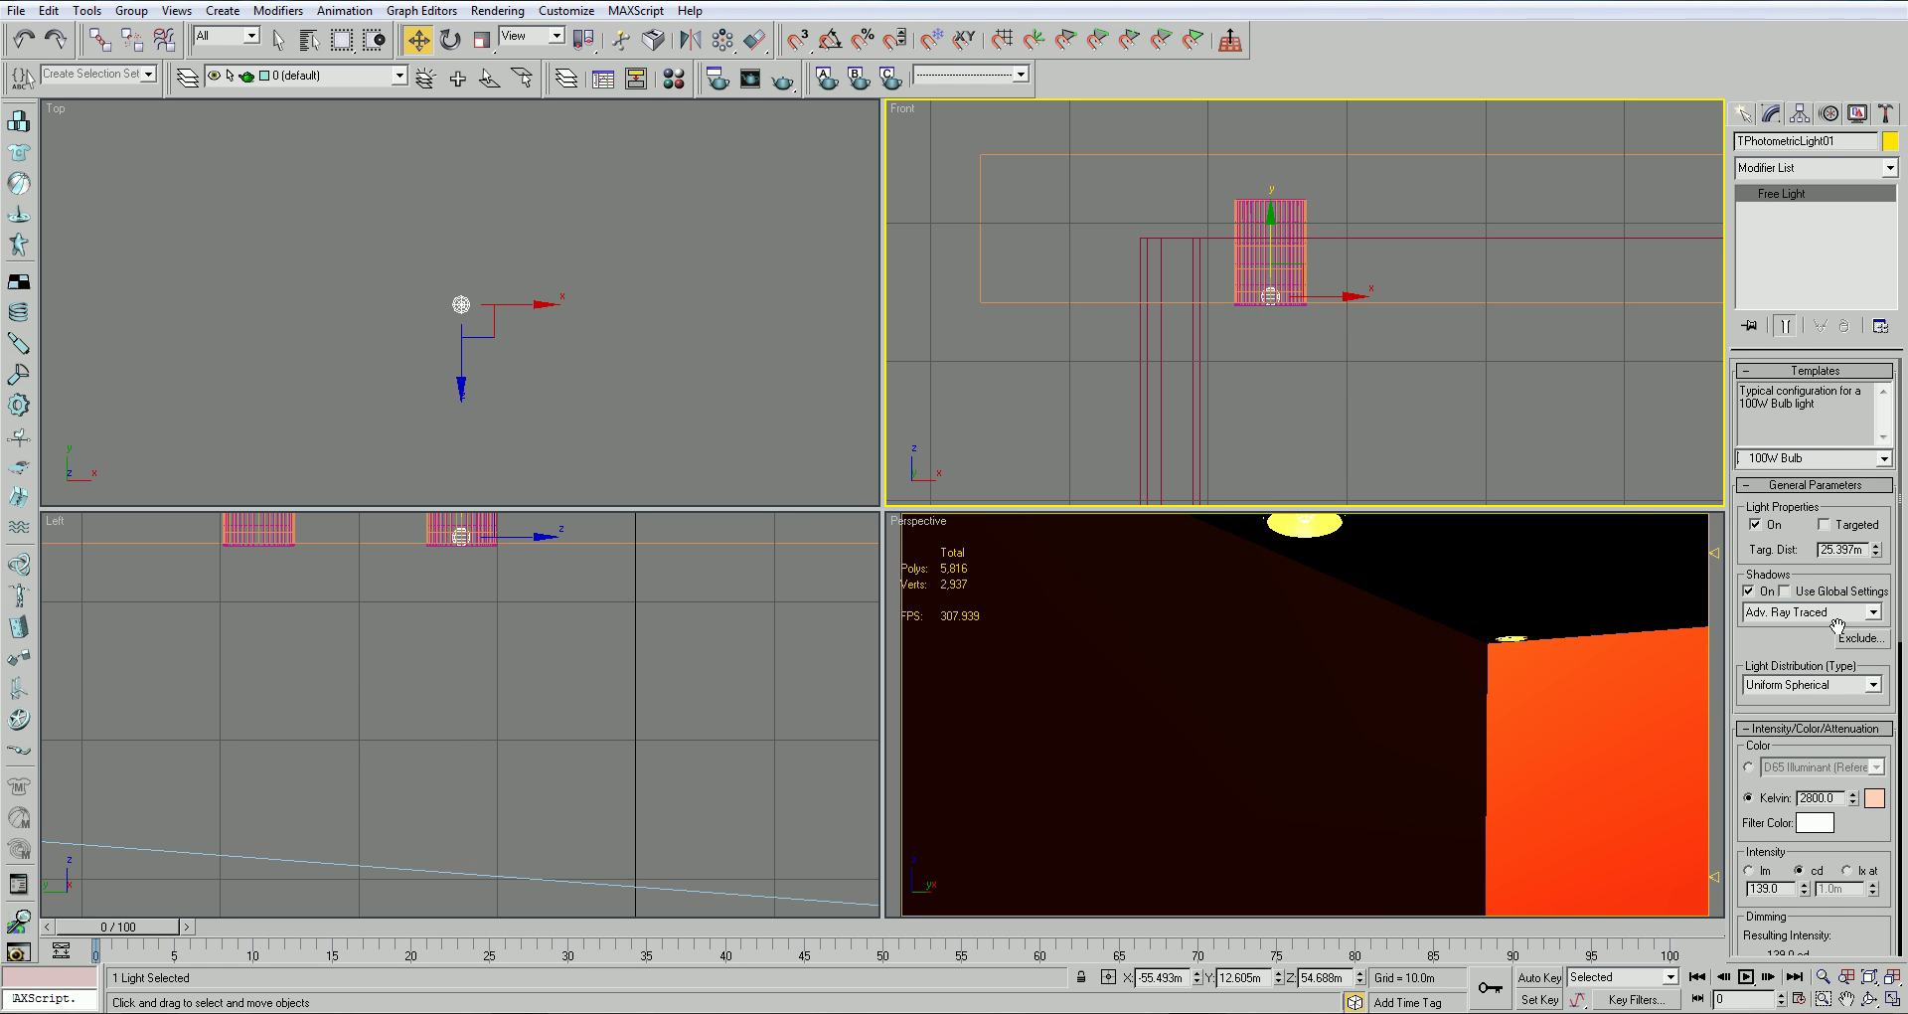
Set the light's distribution back to Photometric Web with 26.ies, make it Targeted again, and deselect it
click(1861, 684)
click(1842, 703)
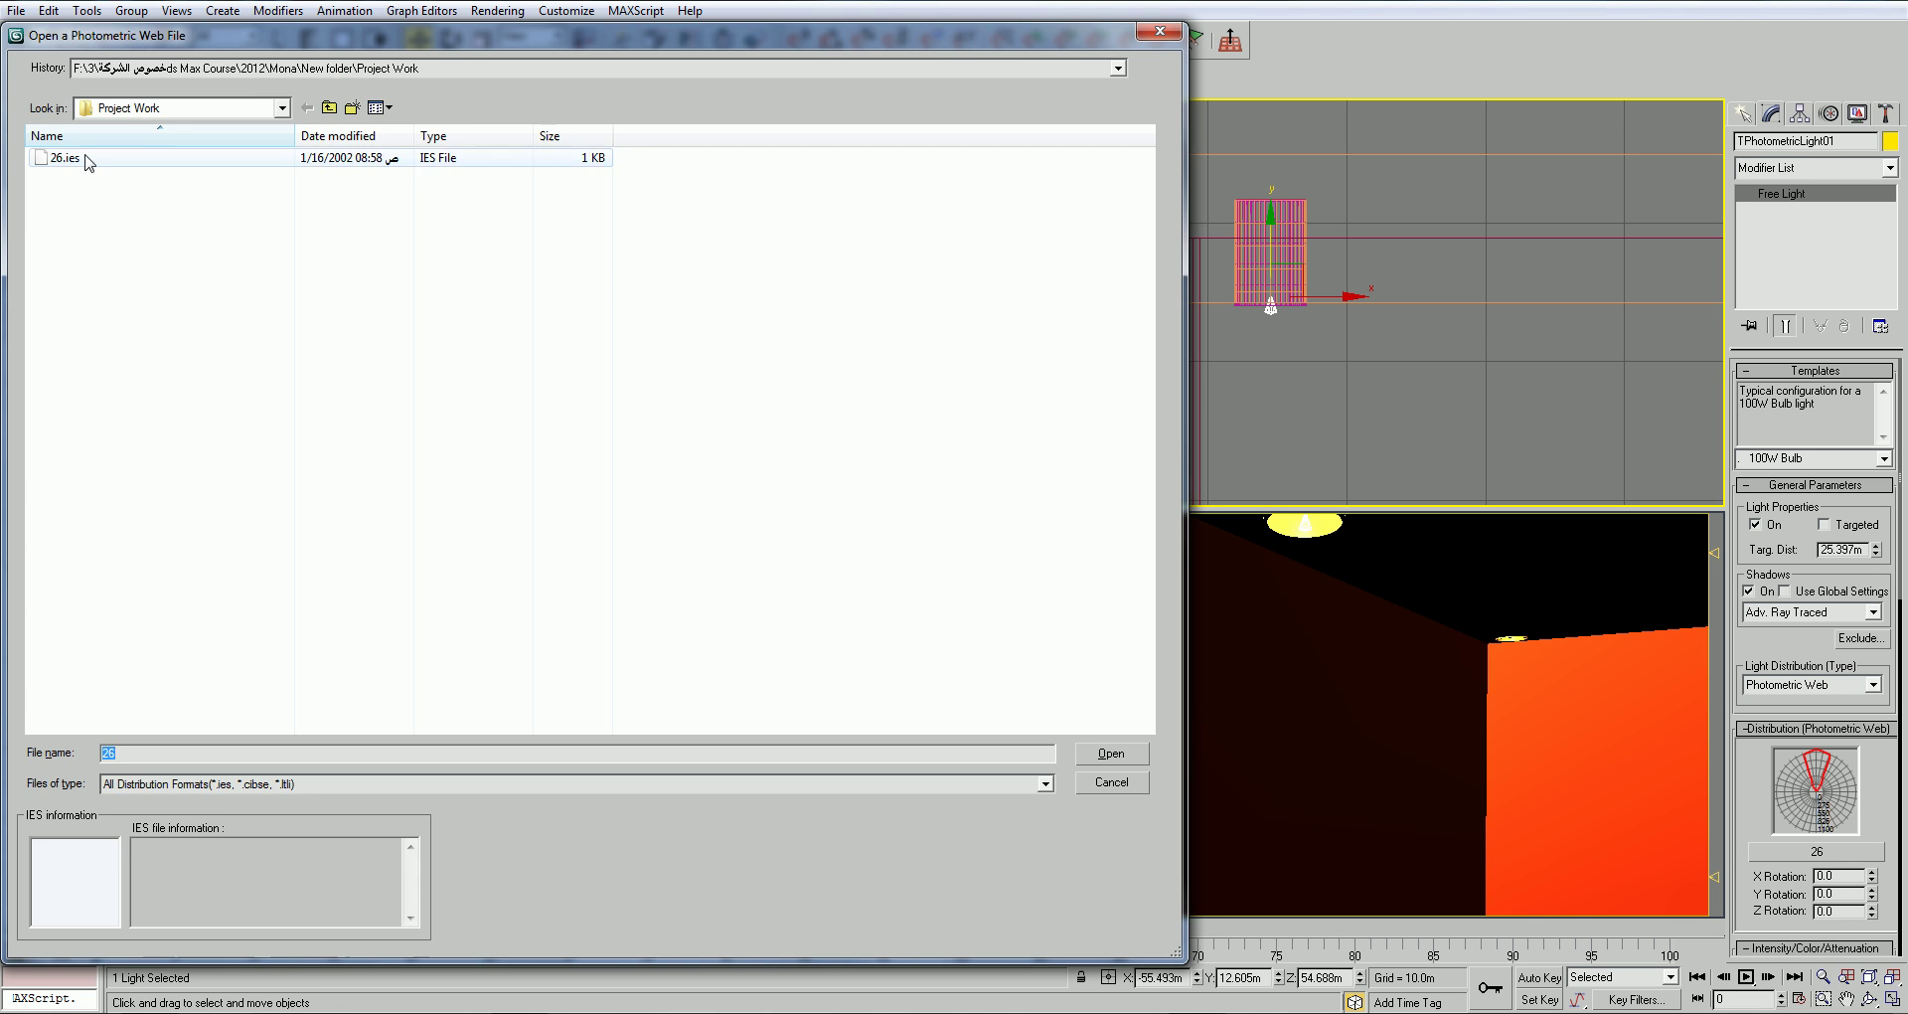
double_click(86, 161)
drag(1884, 766, 1900, 926)
click(1851, 528)
click(1384, 453)
scroll(1372, 465, down, 5)
scroll(1297, 394, up, 2)
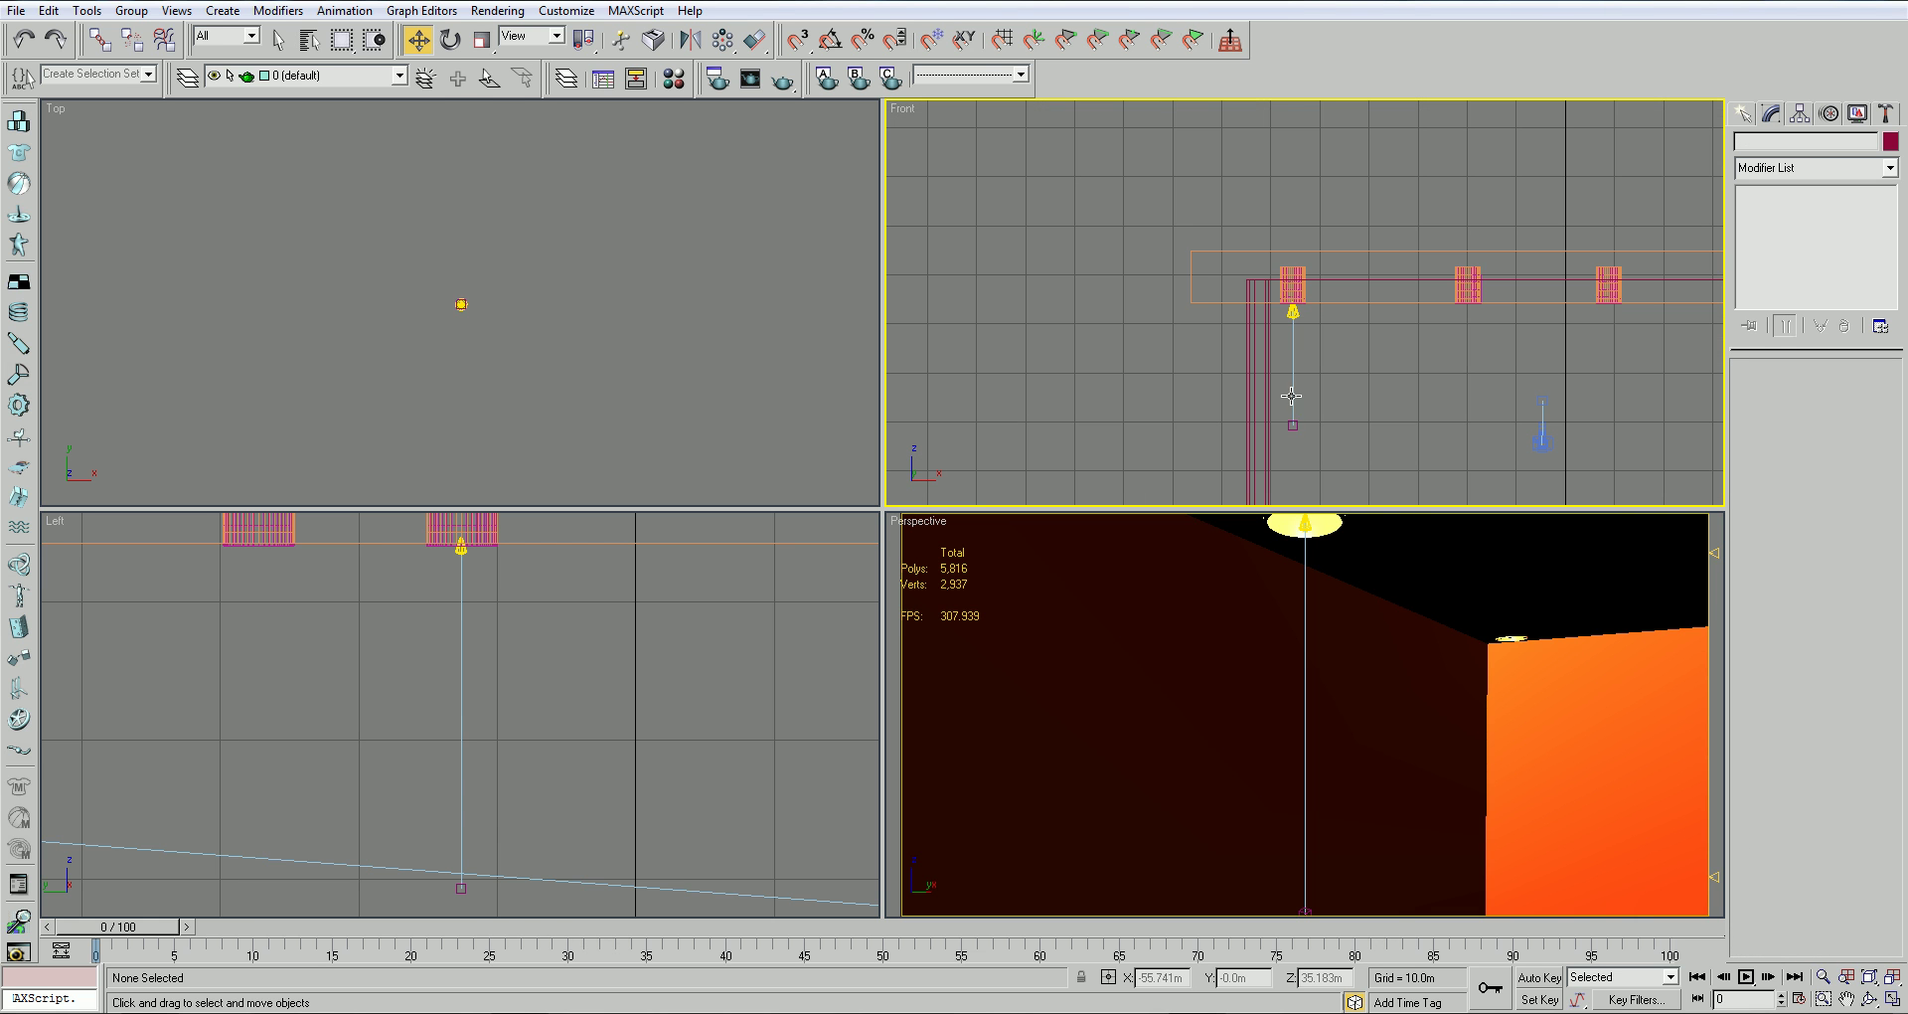
click(1291, 424)
click(1323, 301)
scroll(1317, 310, up, 4)
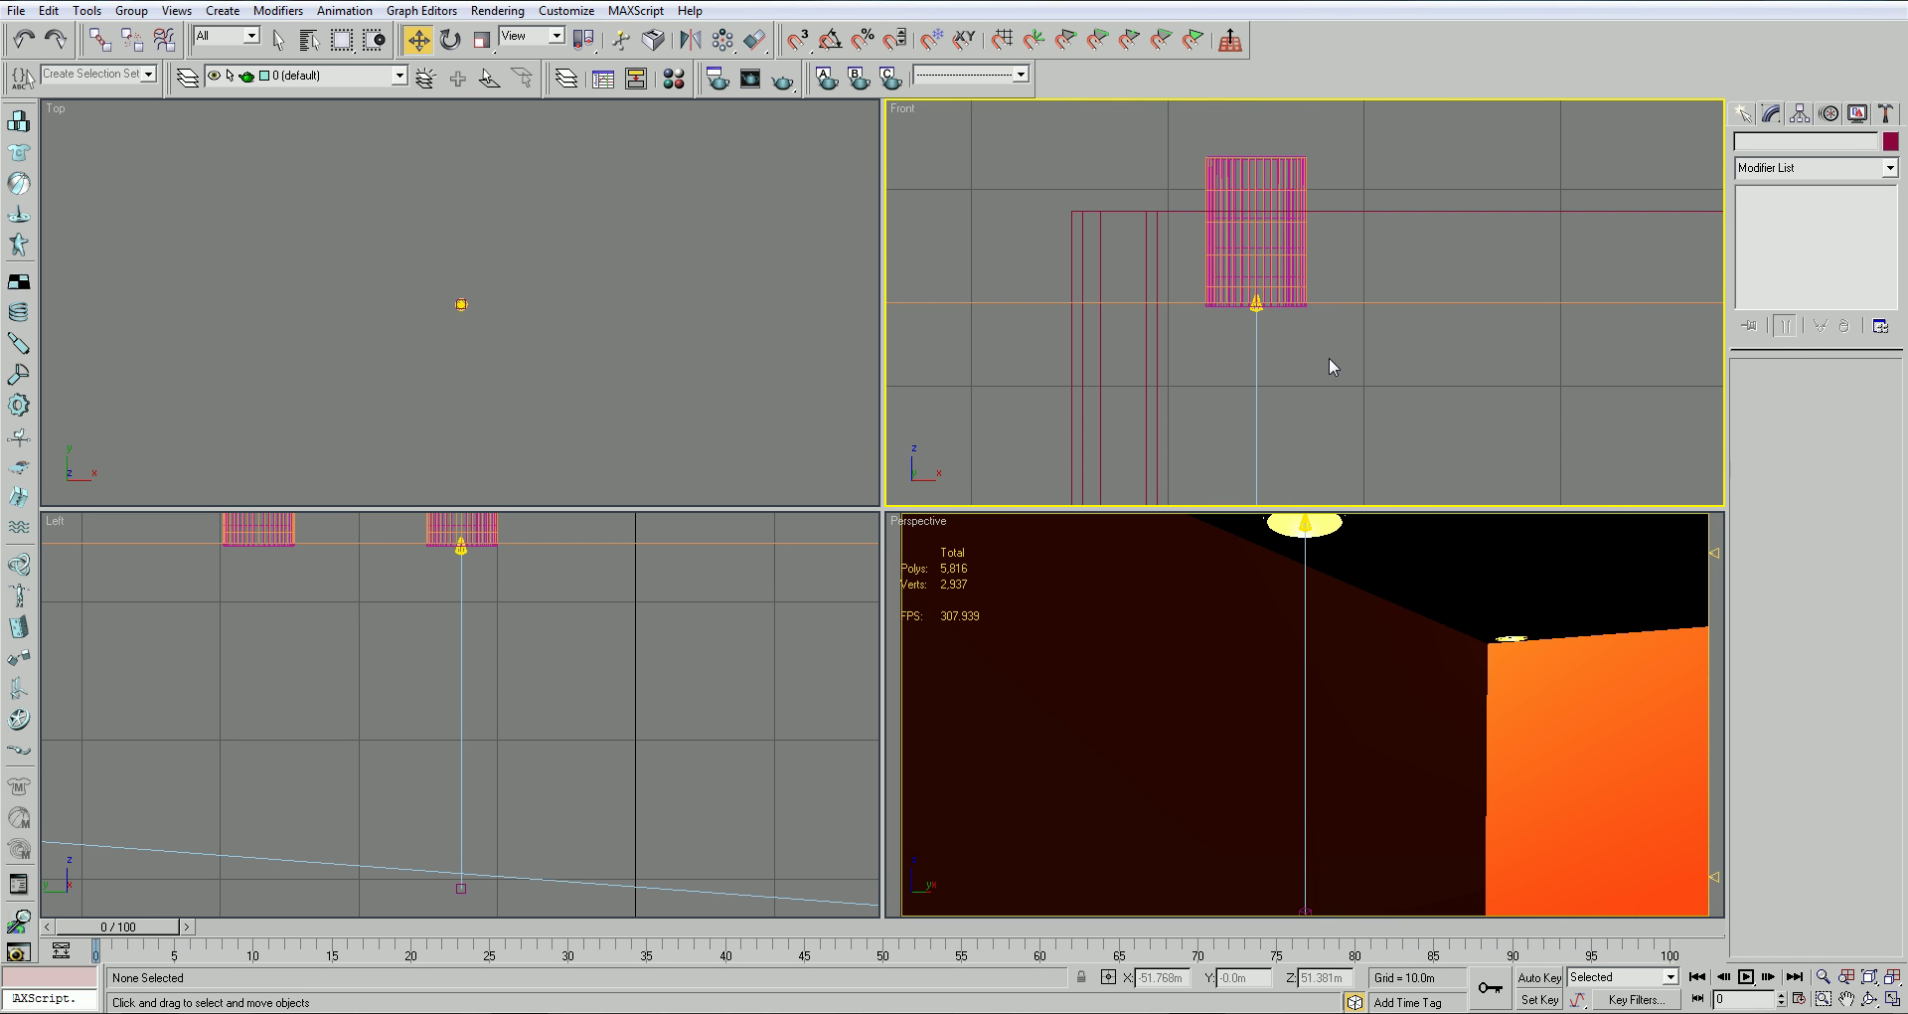
Move the photometric light up slightly inside its lamp cylinder, to a height of about 55.9 m
click(1255, 310)
scroll(1274, 350, up, 3)
drag(1164, 188, 1164, 199)
scroll(1228, 377, down, 4)
drag(1271, 262, 1271, 249)
click(1231, 561)
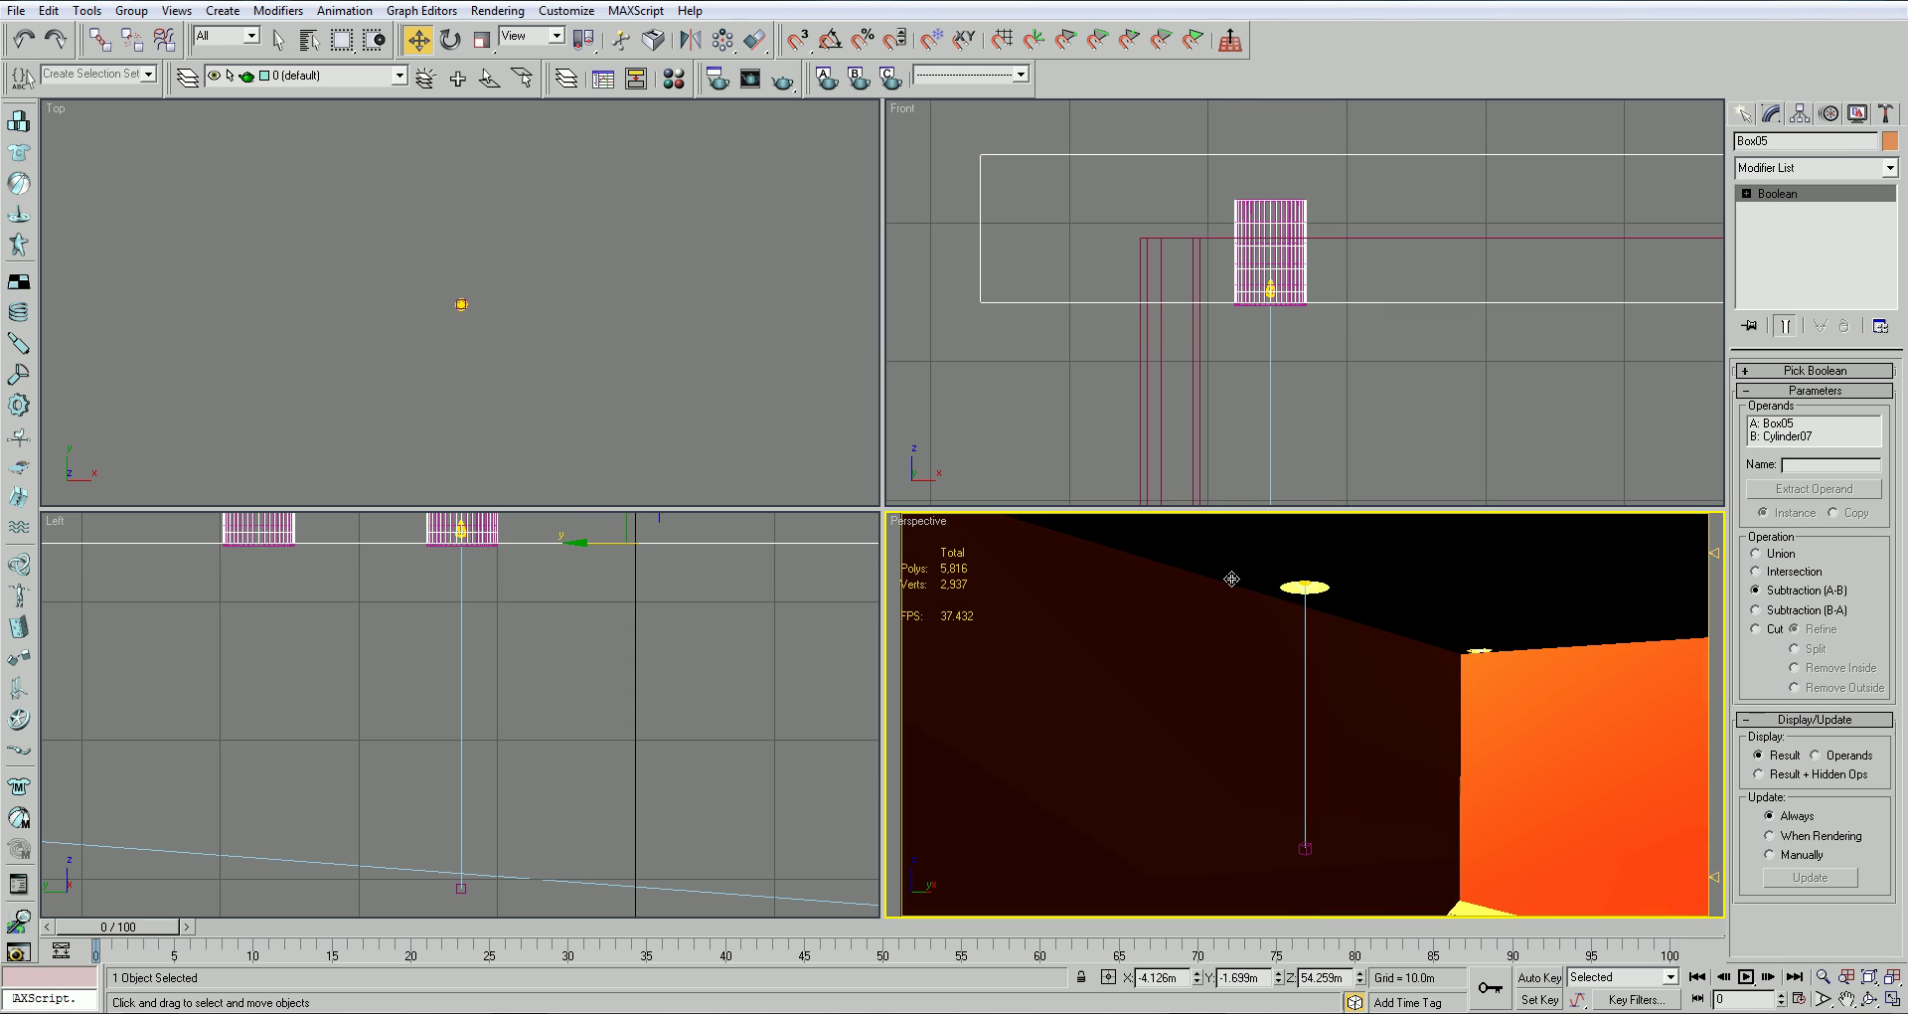
Set the lamp's photometric light to a color temperature of 2548 K and its dimming to 90%
click(1868, 998)
drag(1297, 656, 1357, 699)
click(1846, 998)
drag(1590, 803, 1611, 712)
click(1871, 1002)
drag(1375, 658, 1359, 646)
click(419, 40)
click(1325, 371)
click(1282, 291)
click(1272, 292)
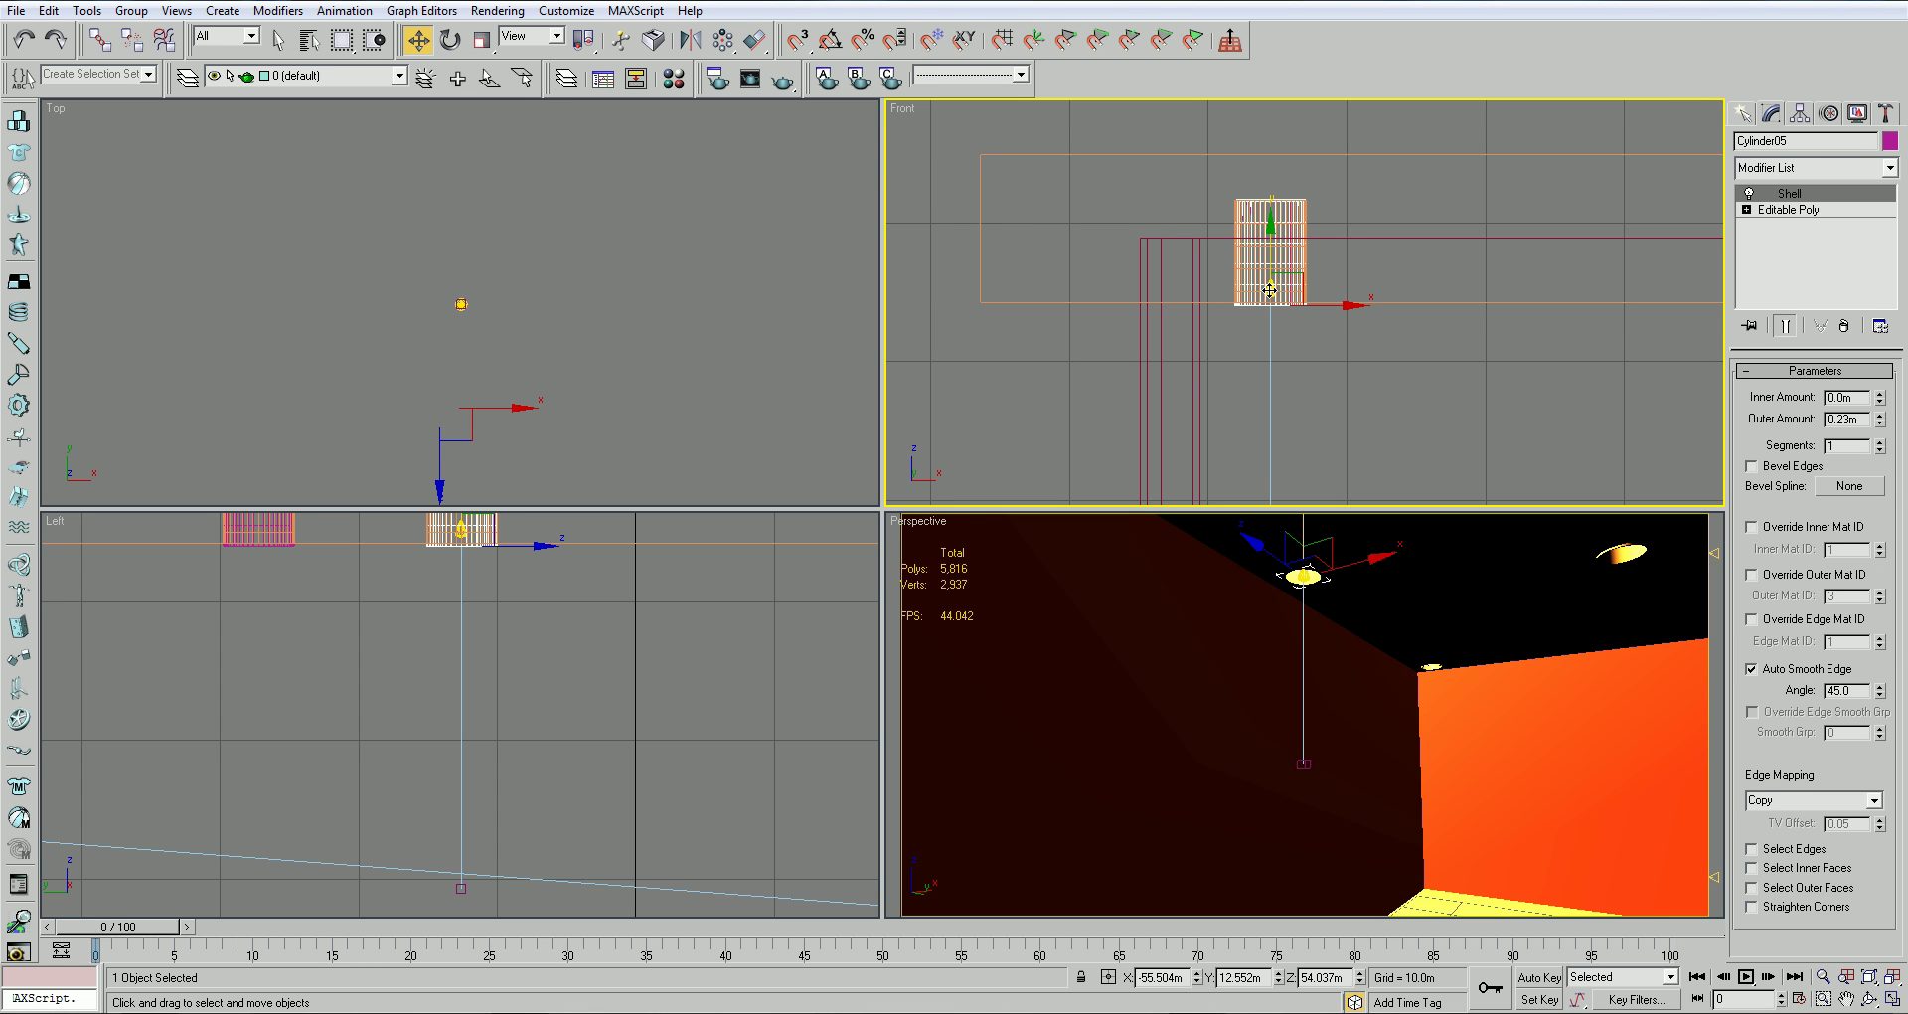
click(1271, 291)
scroll(1861, 751, down, 4)
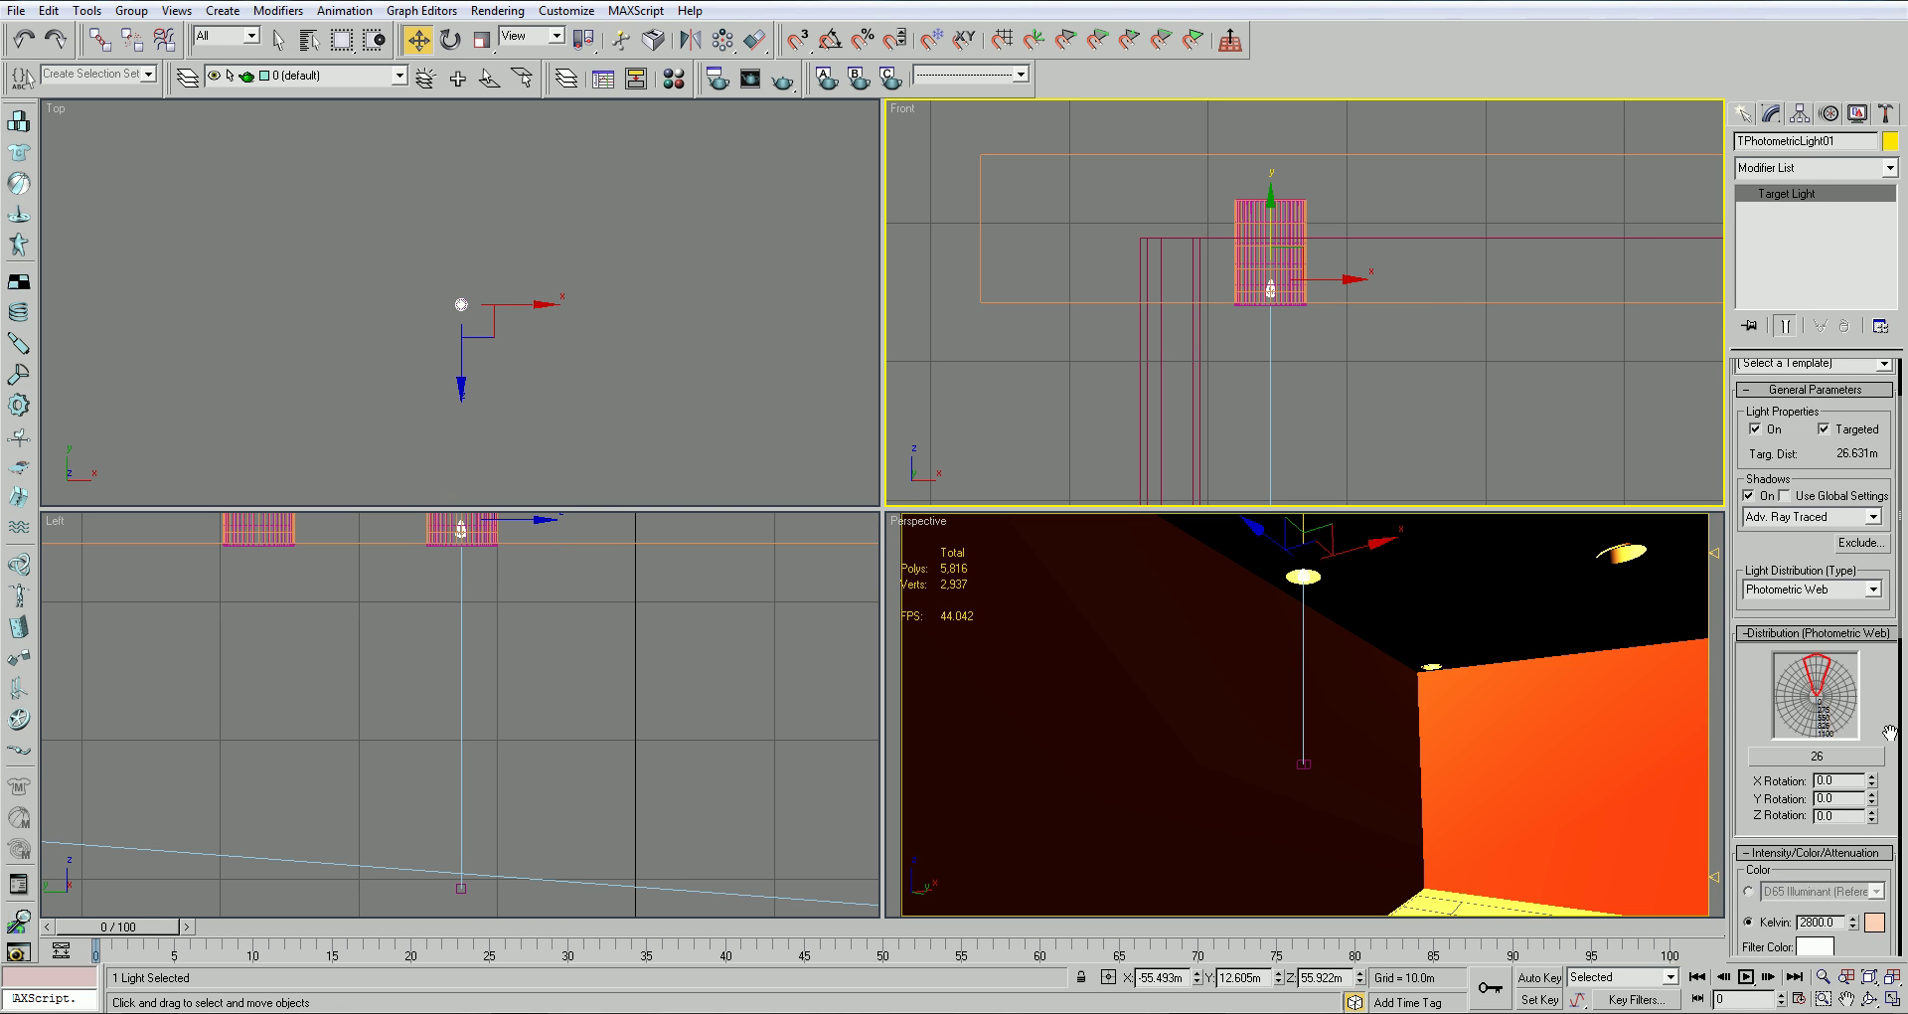
drag(1849, 658, 1851, 637)
click(1750, 807)
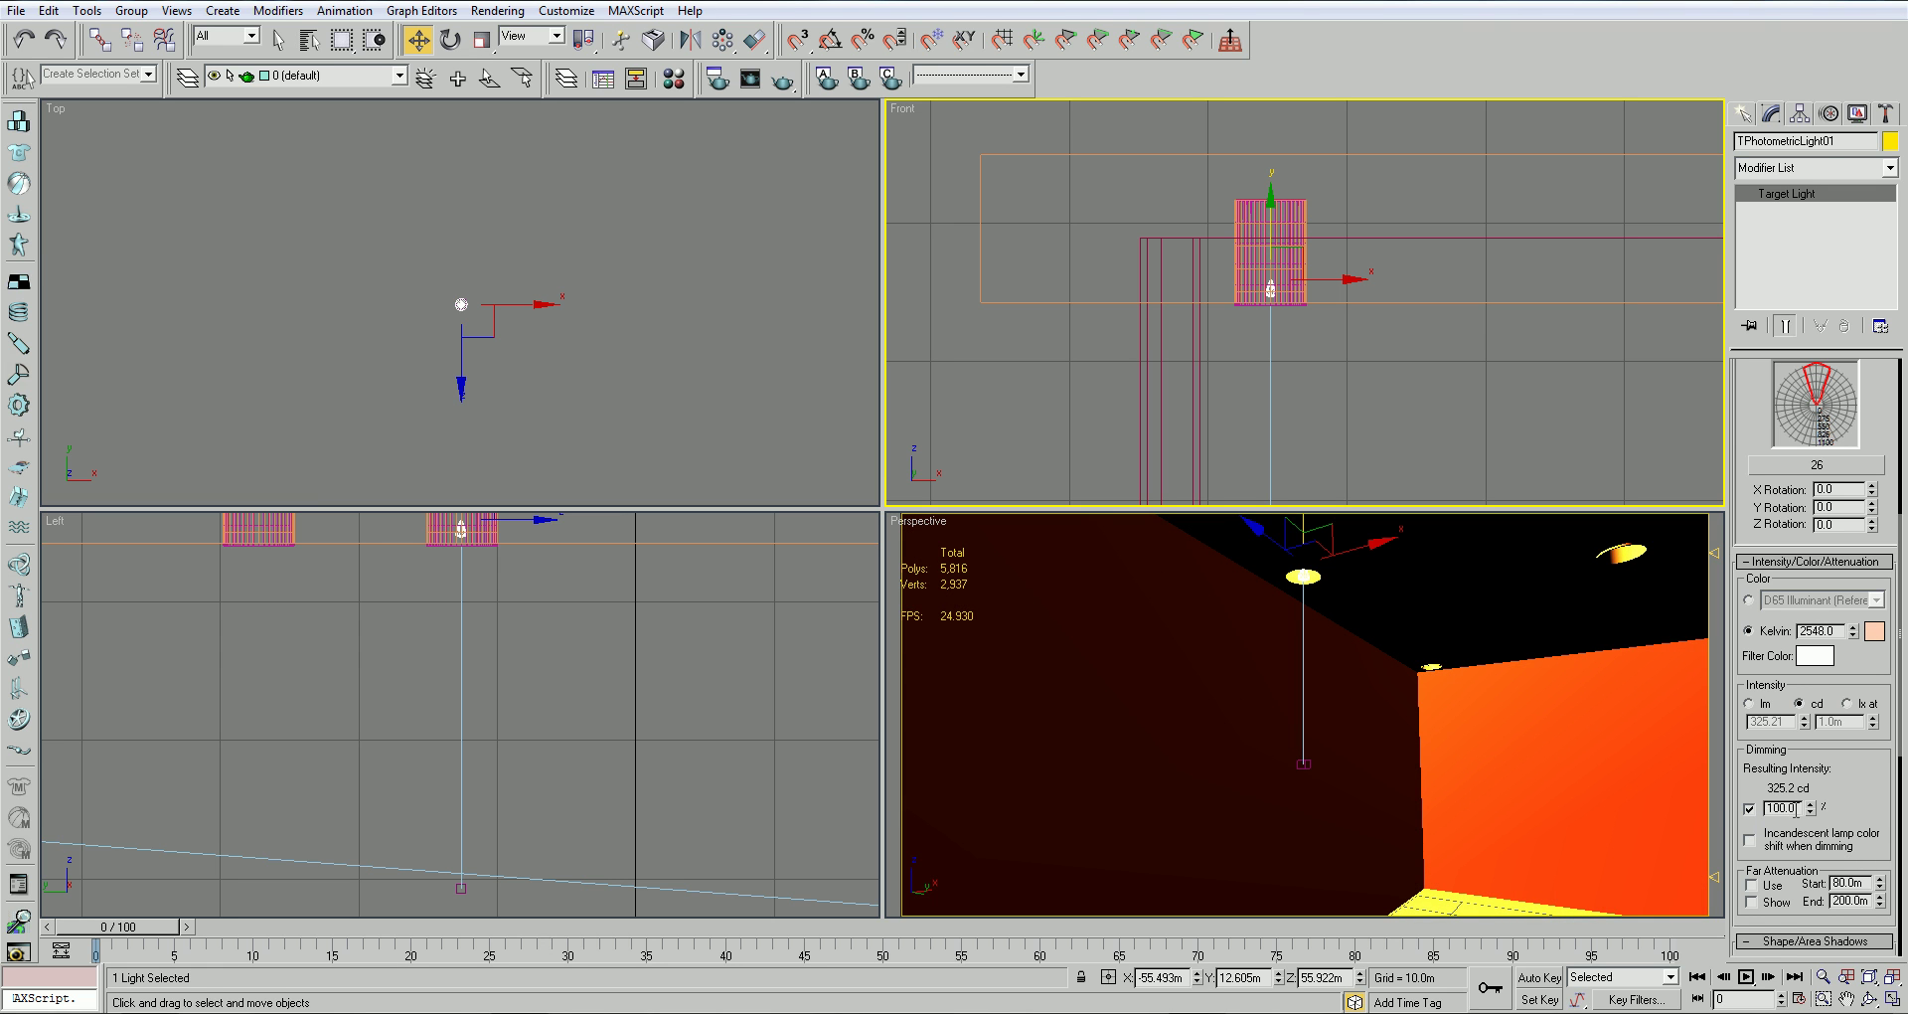
Set the light's emitting shape to Line
scroll(1868, 791, down, 5)
click(1869, 675)
click(1845, 704)
scroll(1845, 710, down, 4)
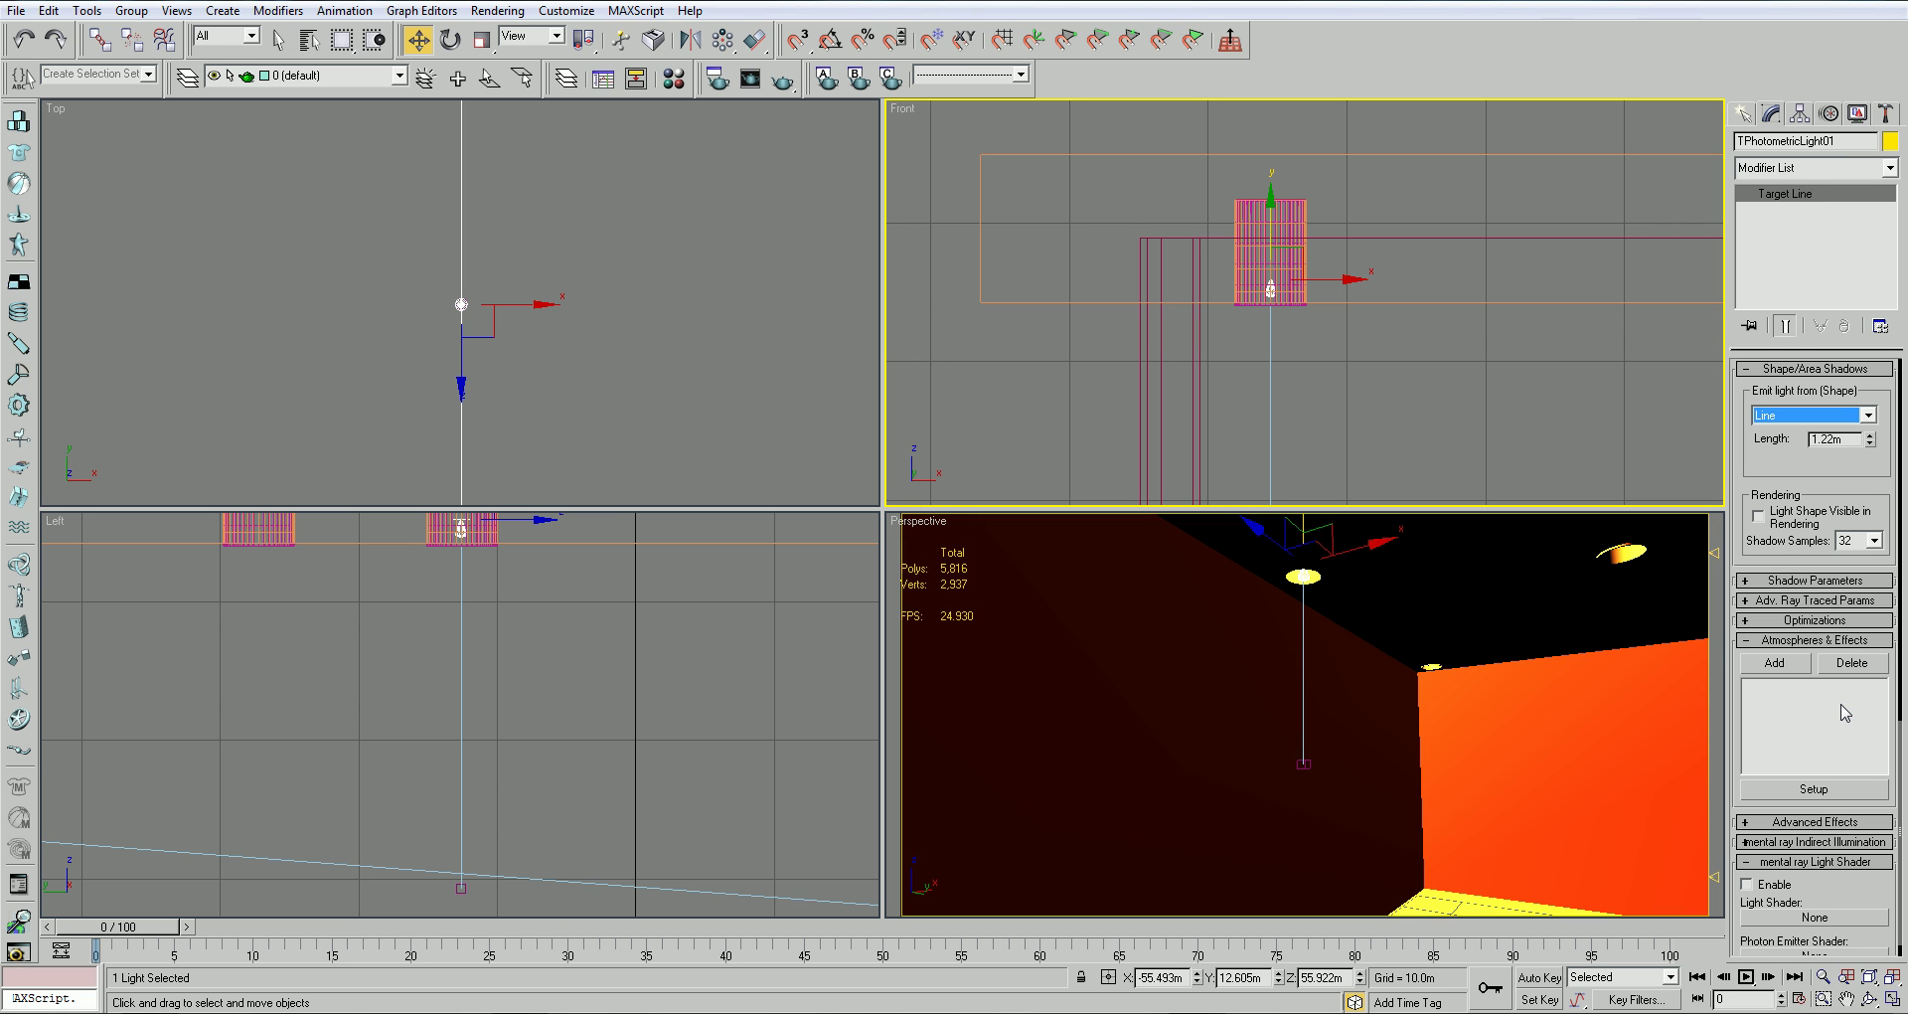
scroll(1845, 486, up, 12)
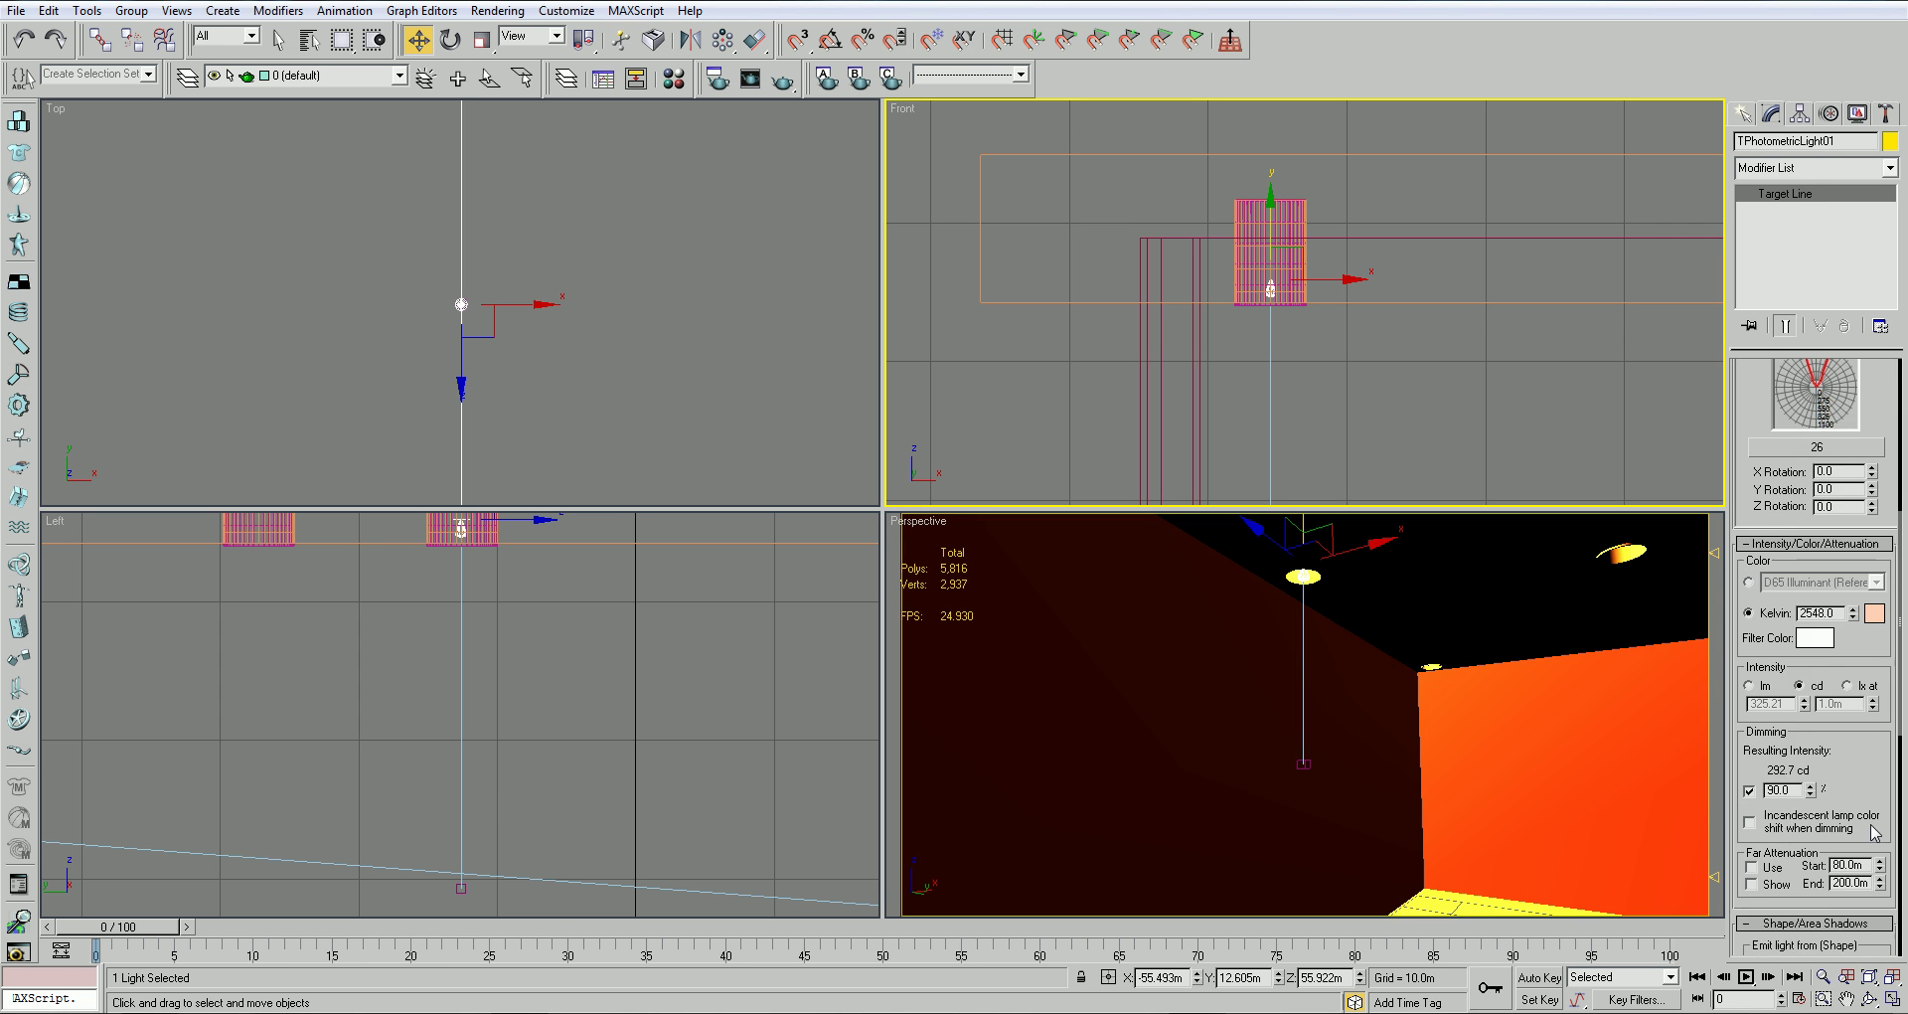
Render the exposure preview in the environment settings and start a test render of the perspective view
click(1150, 608)
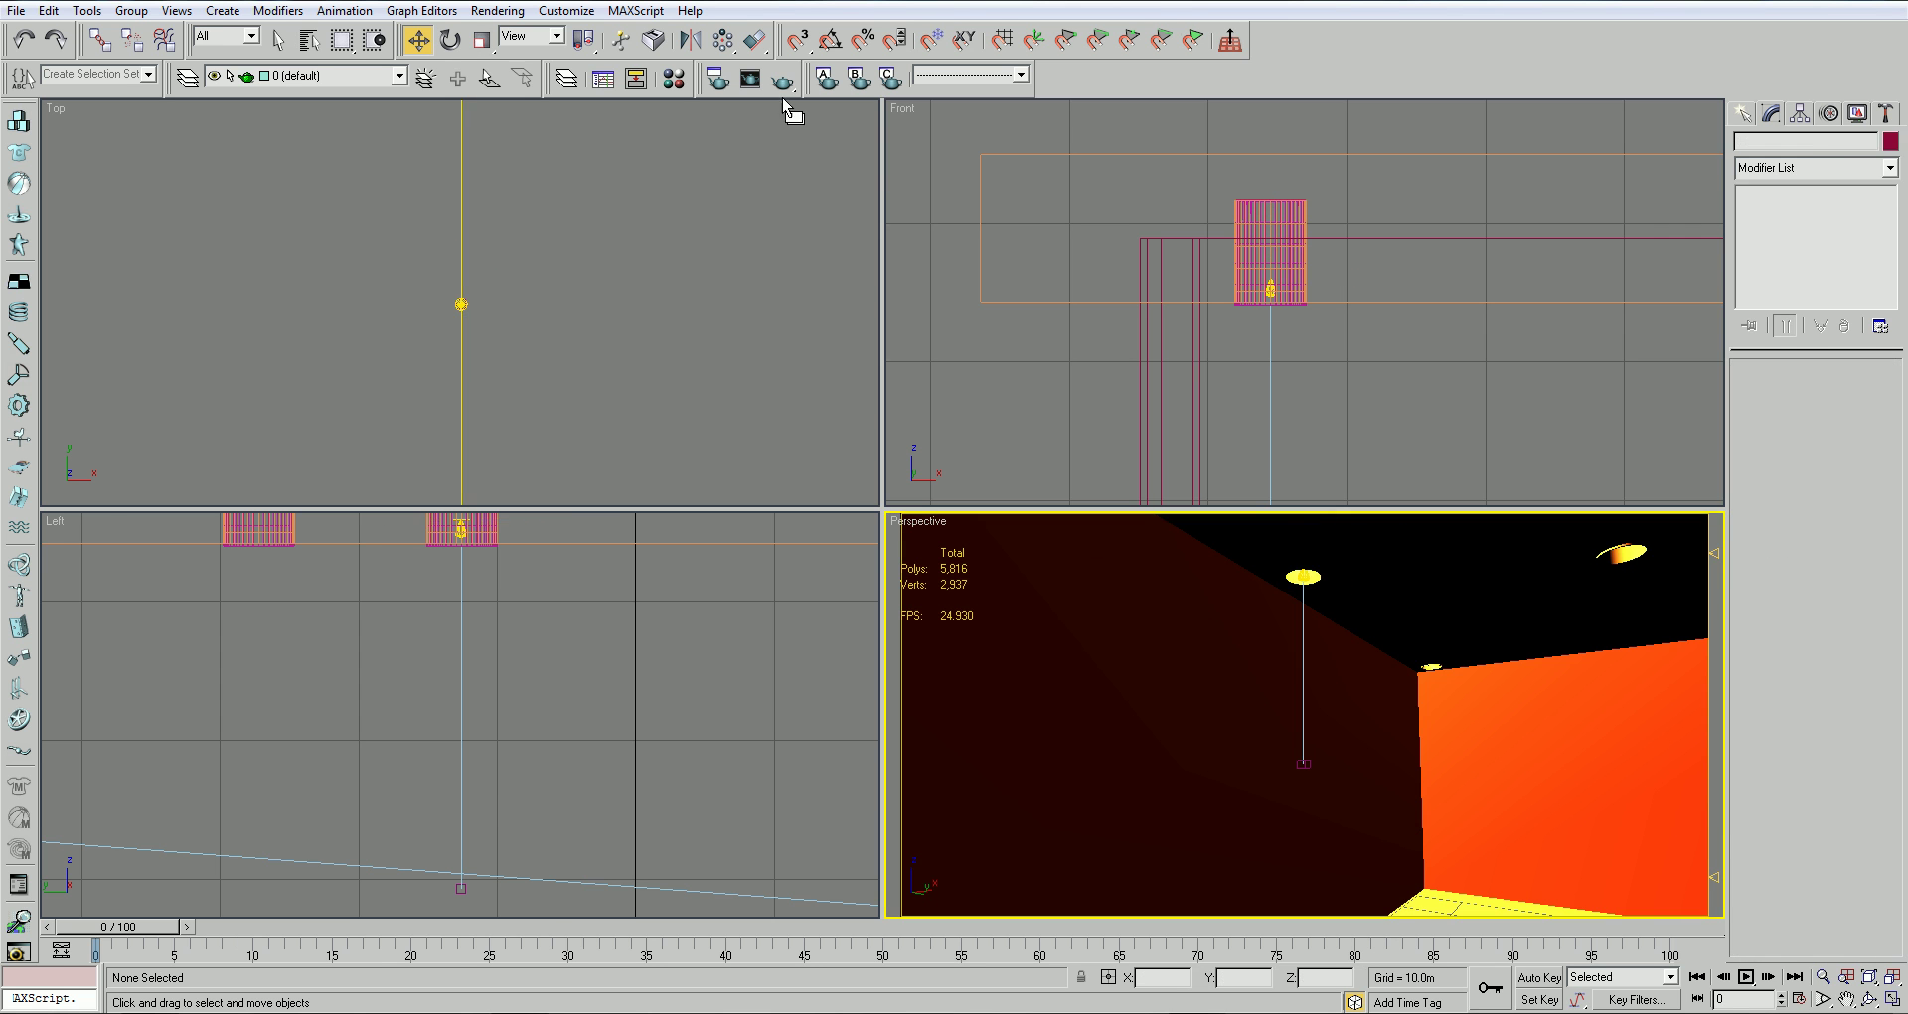
click(497, 10)
click(526, 159)
click(718, 79)
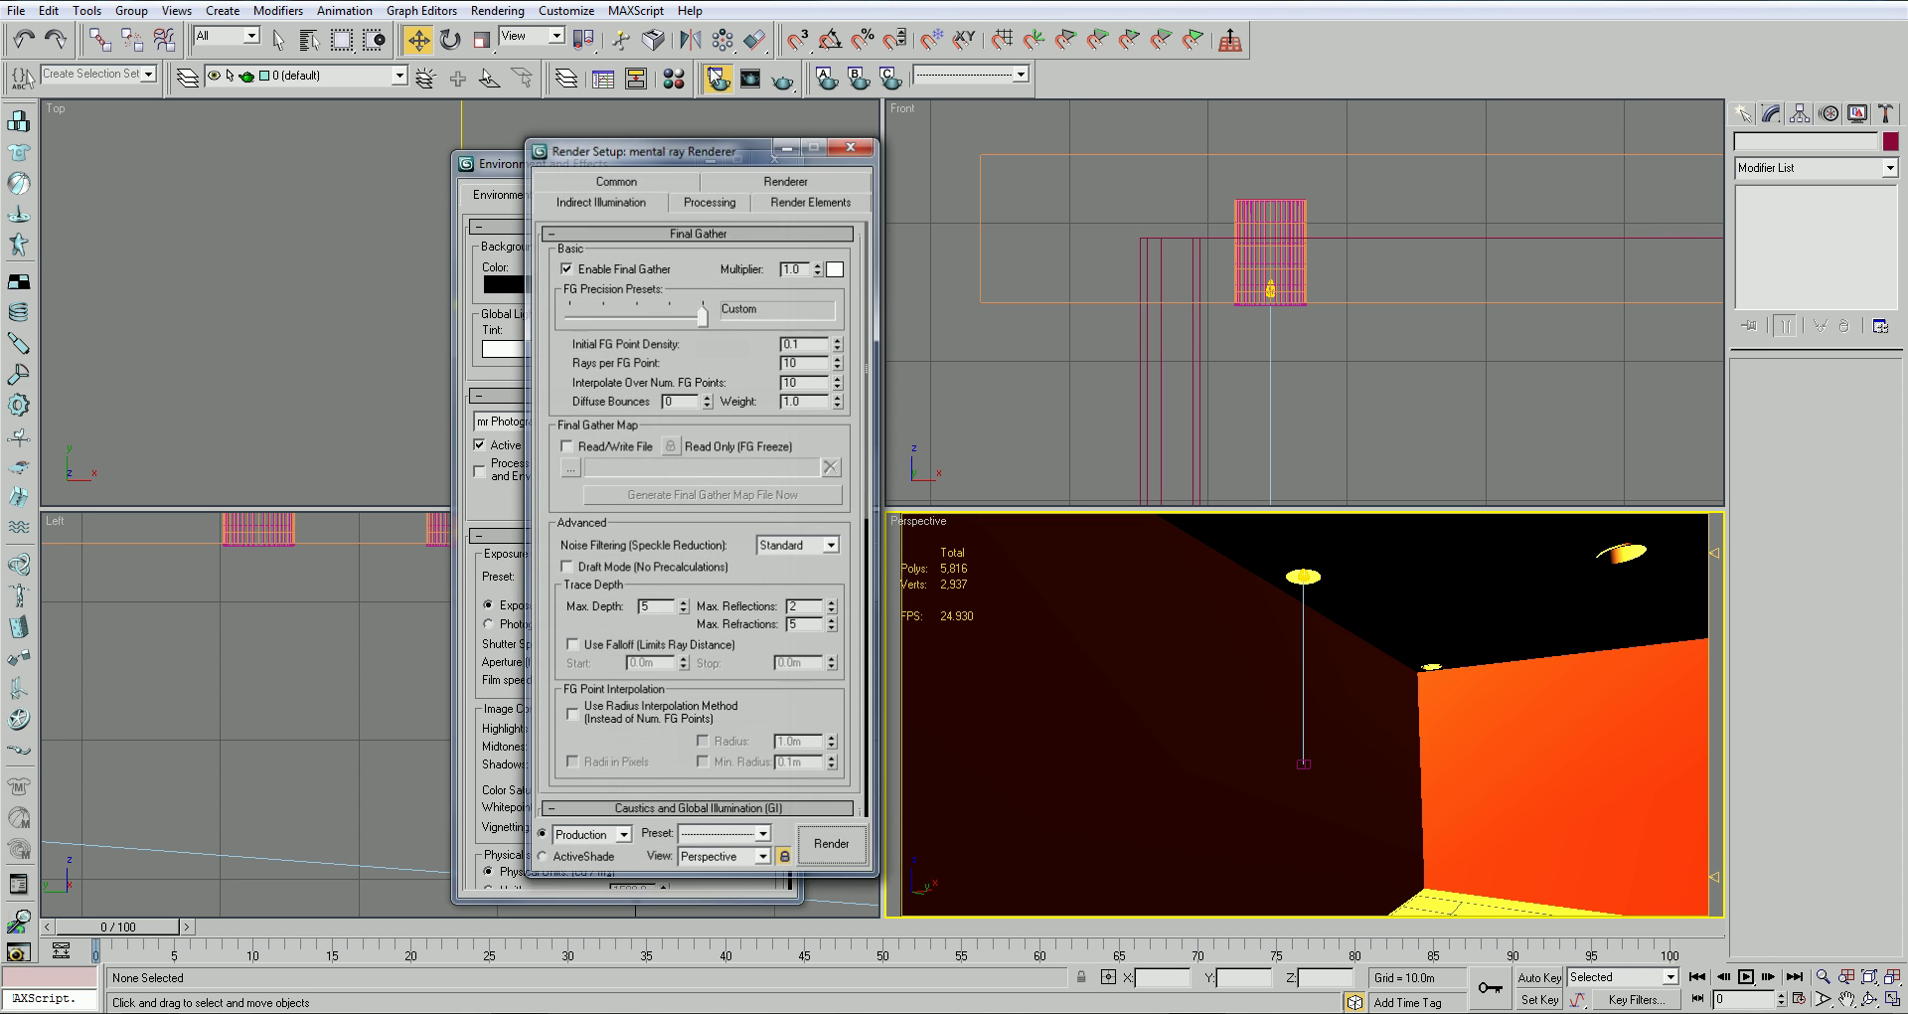
click(847, 149)
click(751, 507)
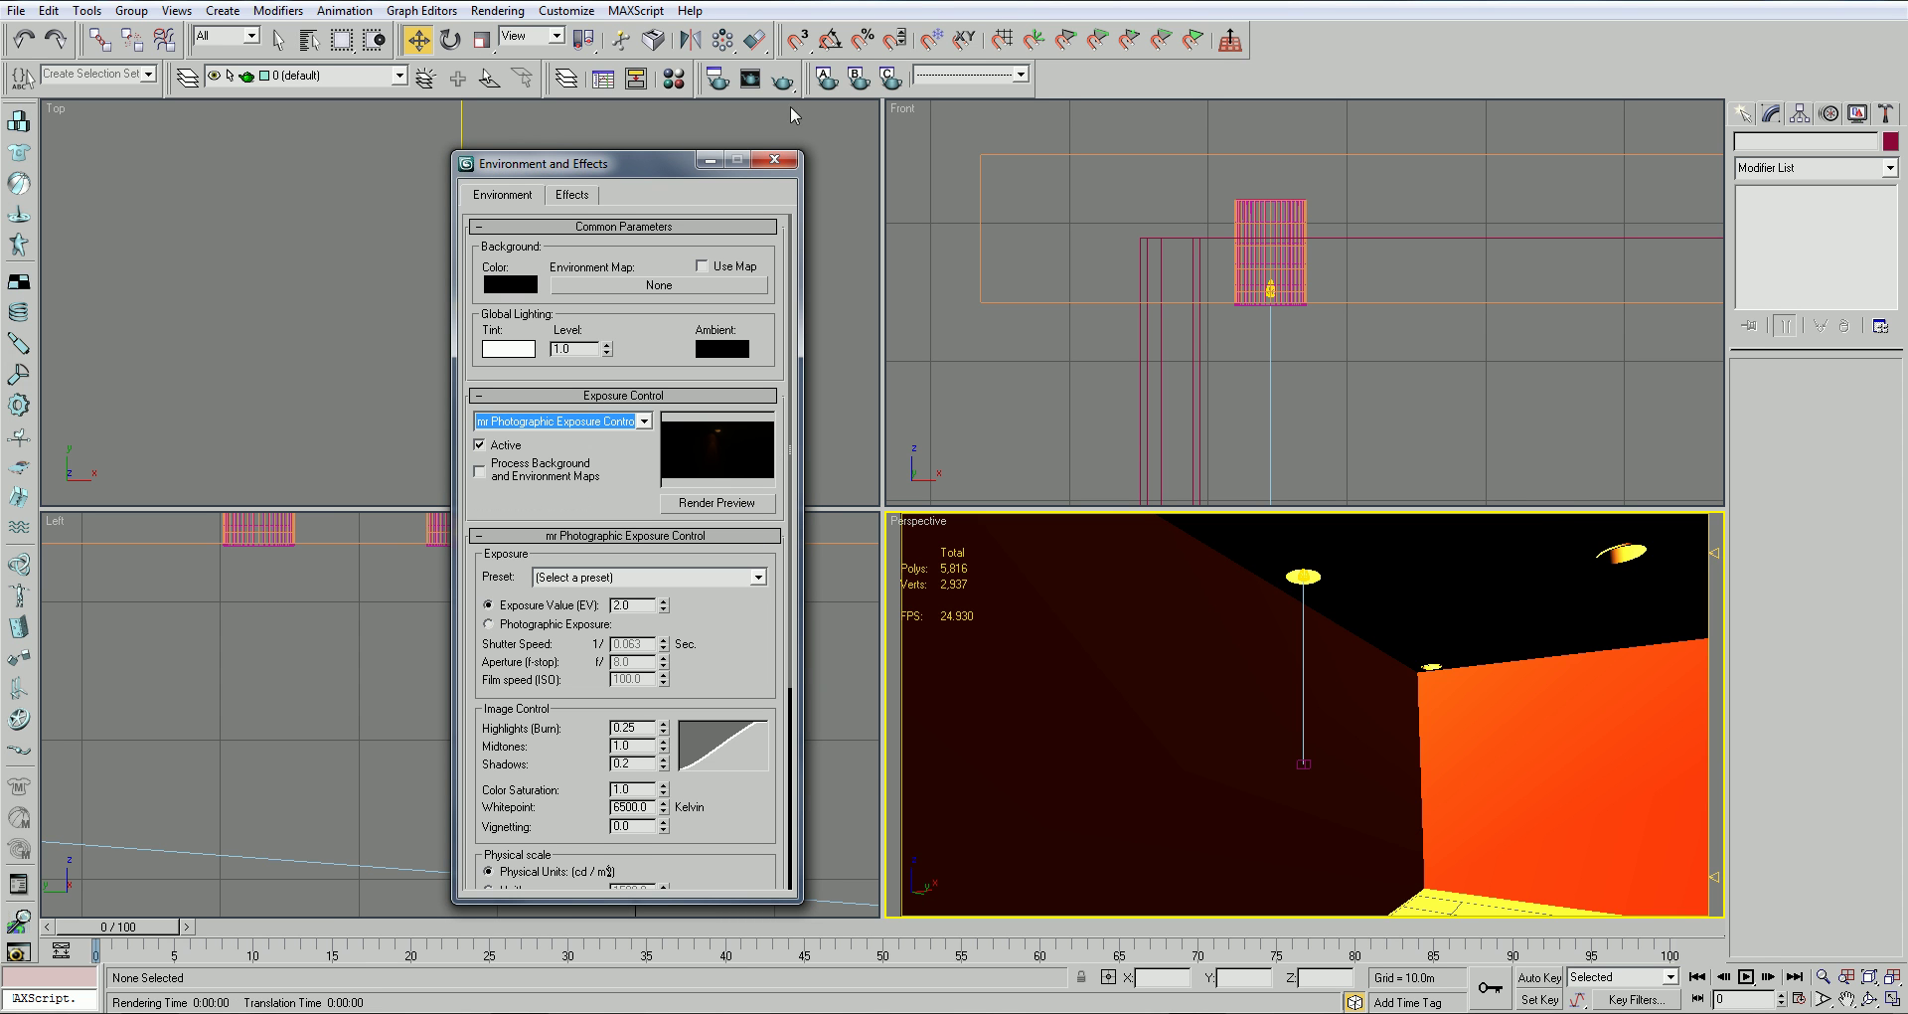
click(750, 78)
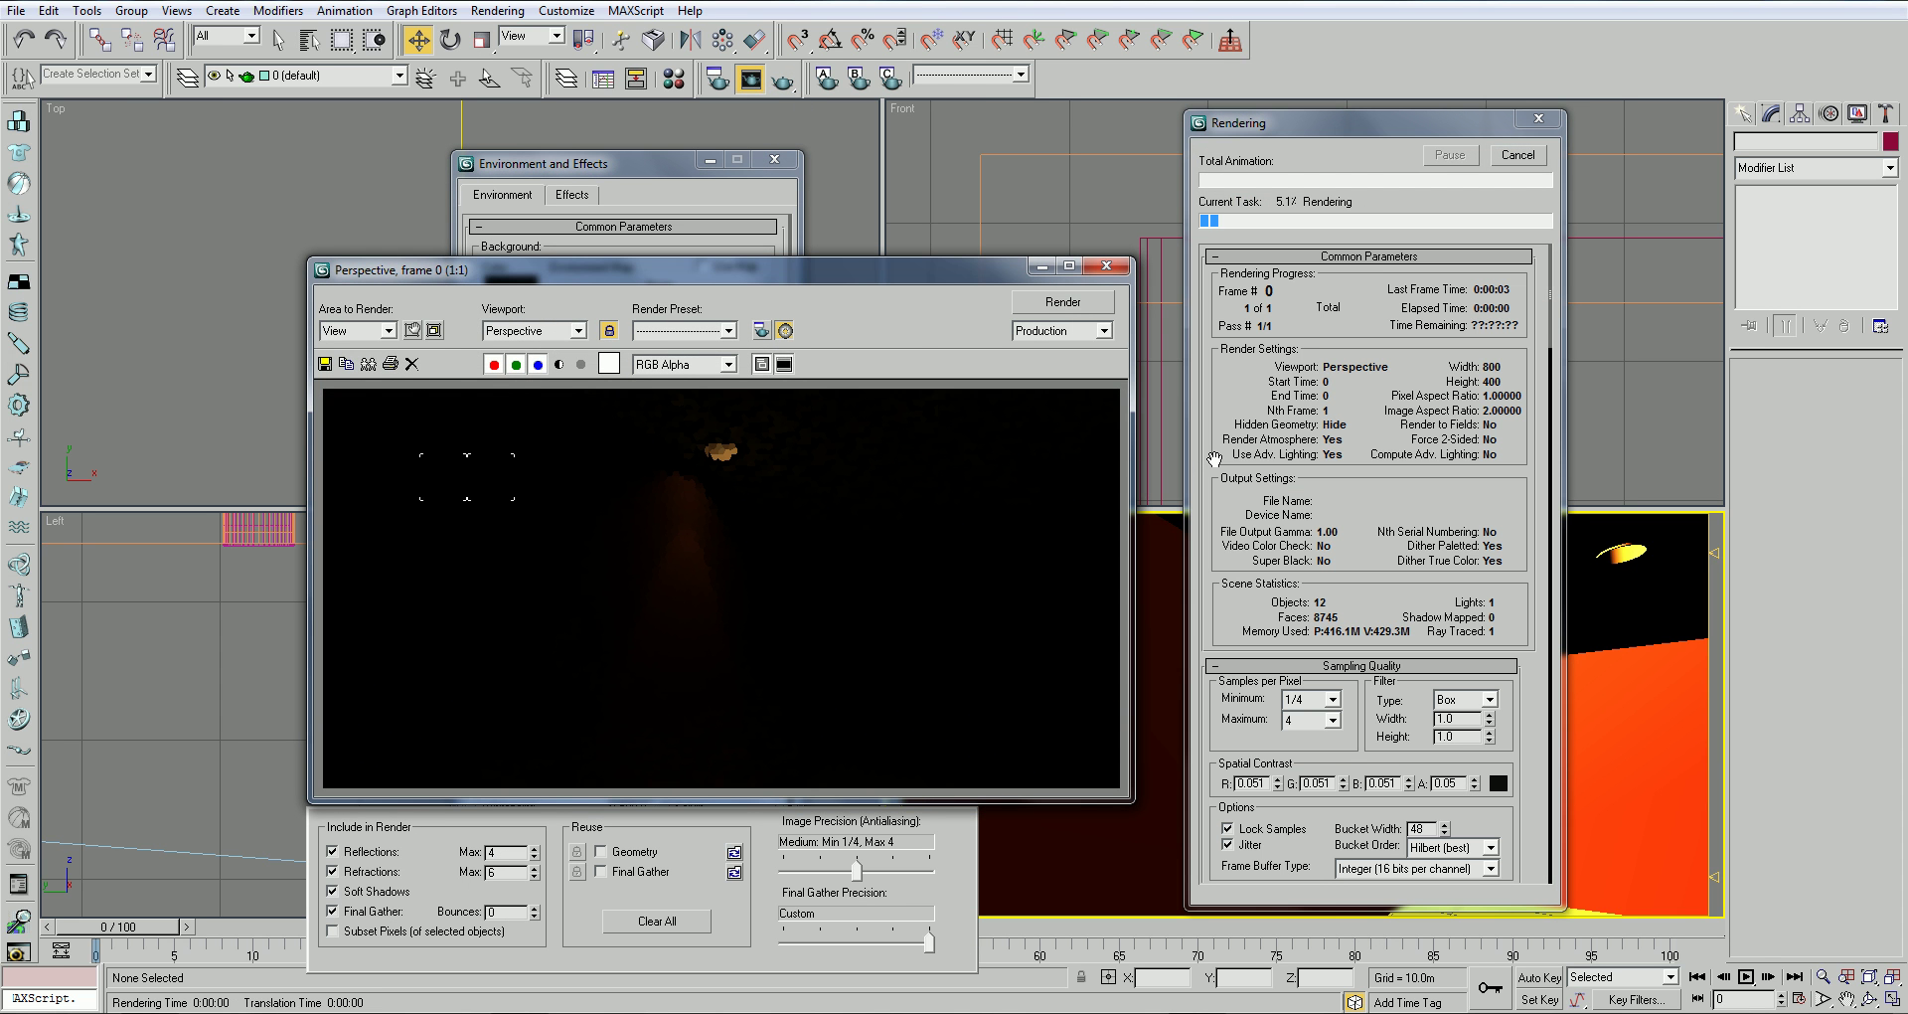
click(1517, 156)
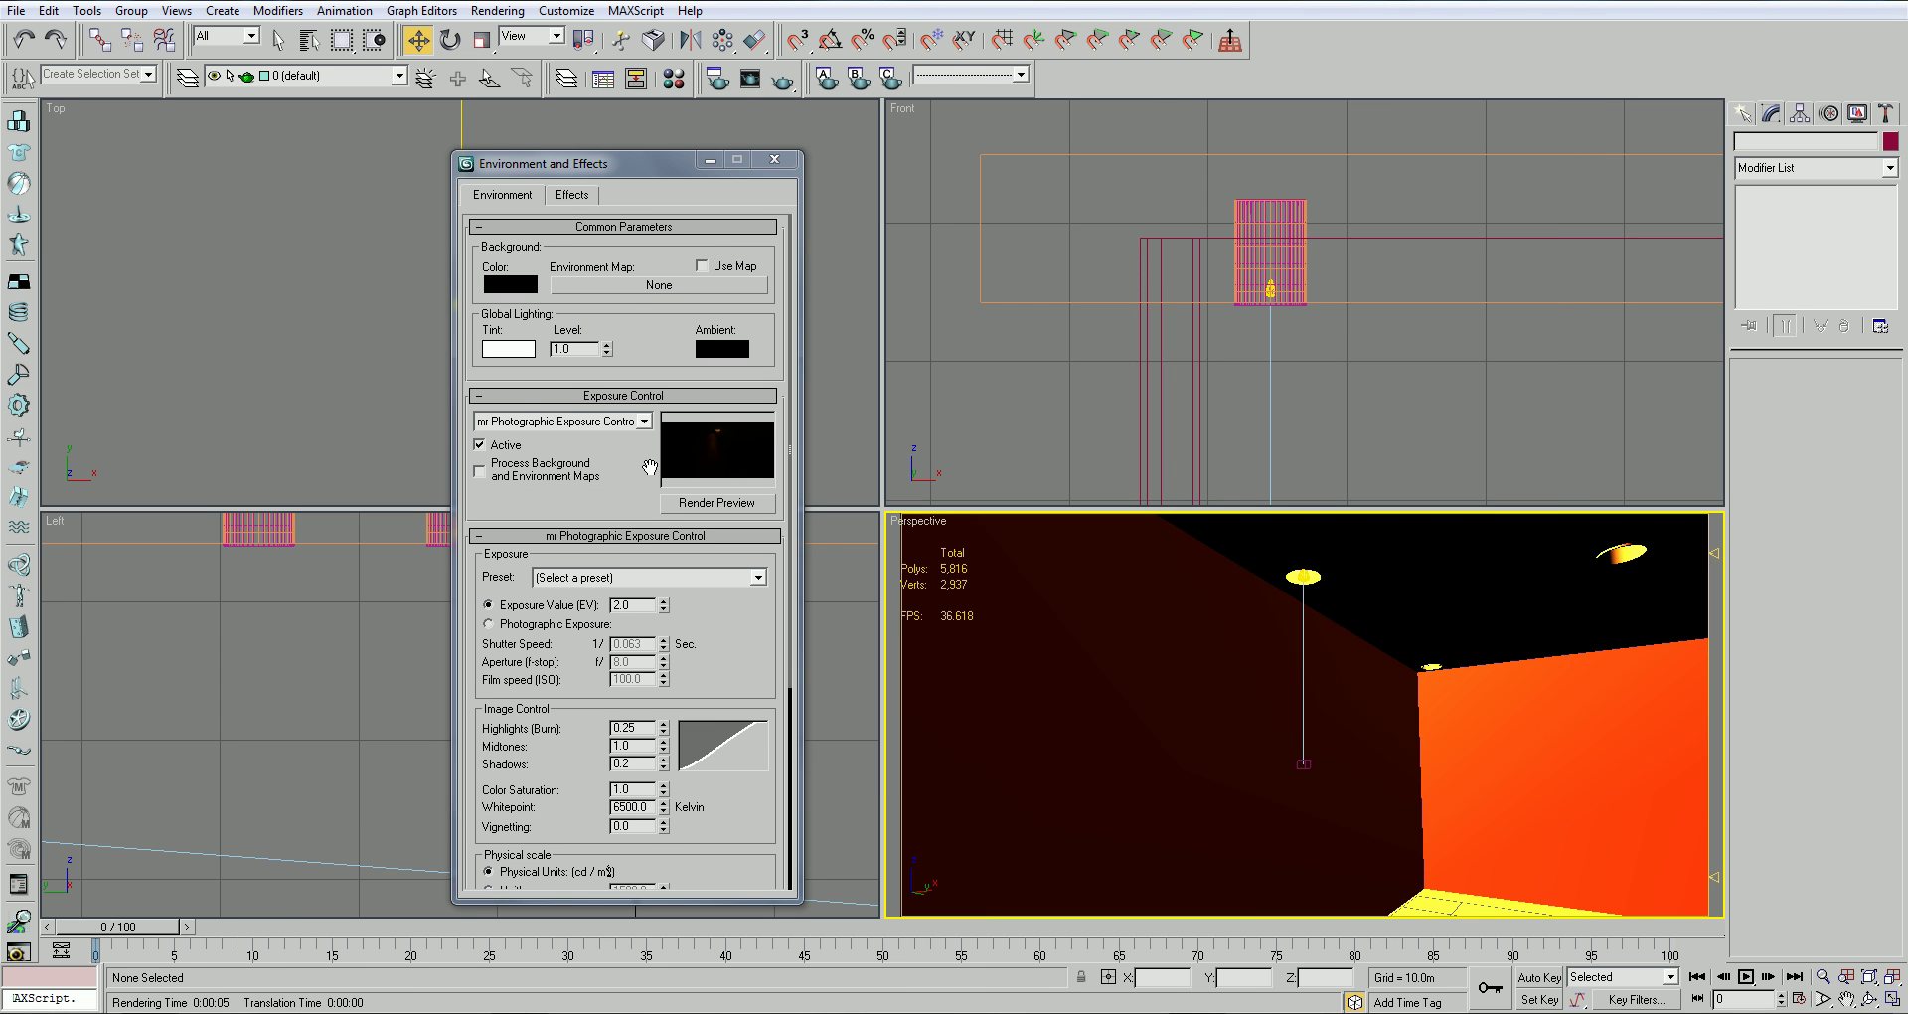
Set the mr Photographic Exposure Control preset to Physically Based Lighting, Indoor Nighttime
drag(656, 464, 656, 458)
click(711, 571)
key(Up)
click(713, 640)
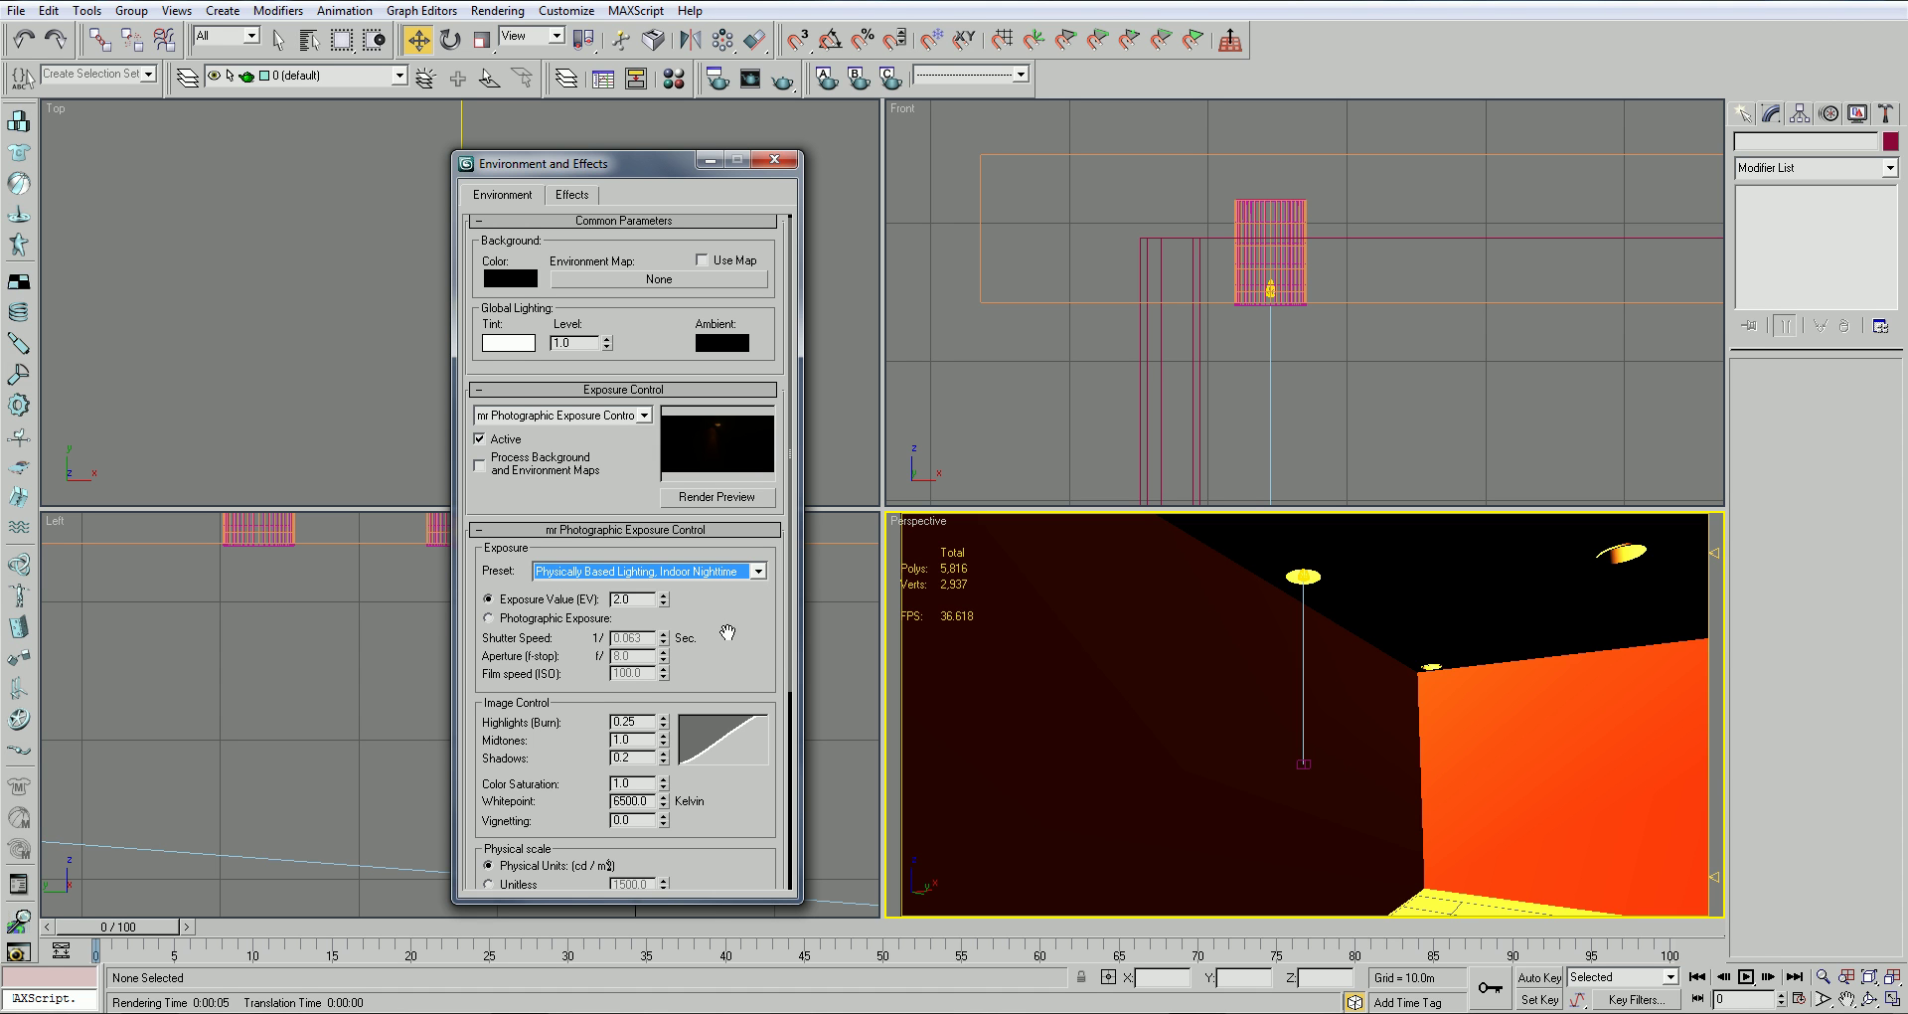
Check the Caustics and Global Illumination settings of the mental ray renderer
click(717, 78)
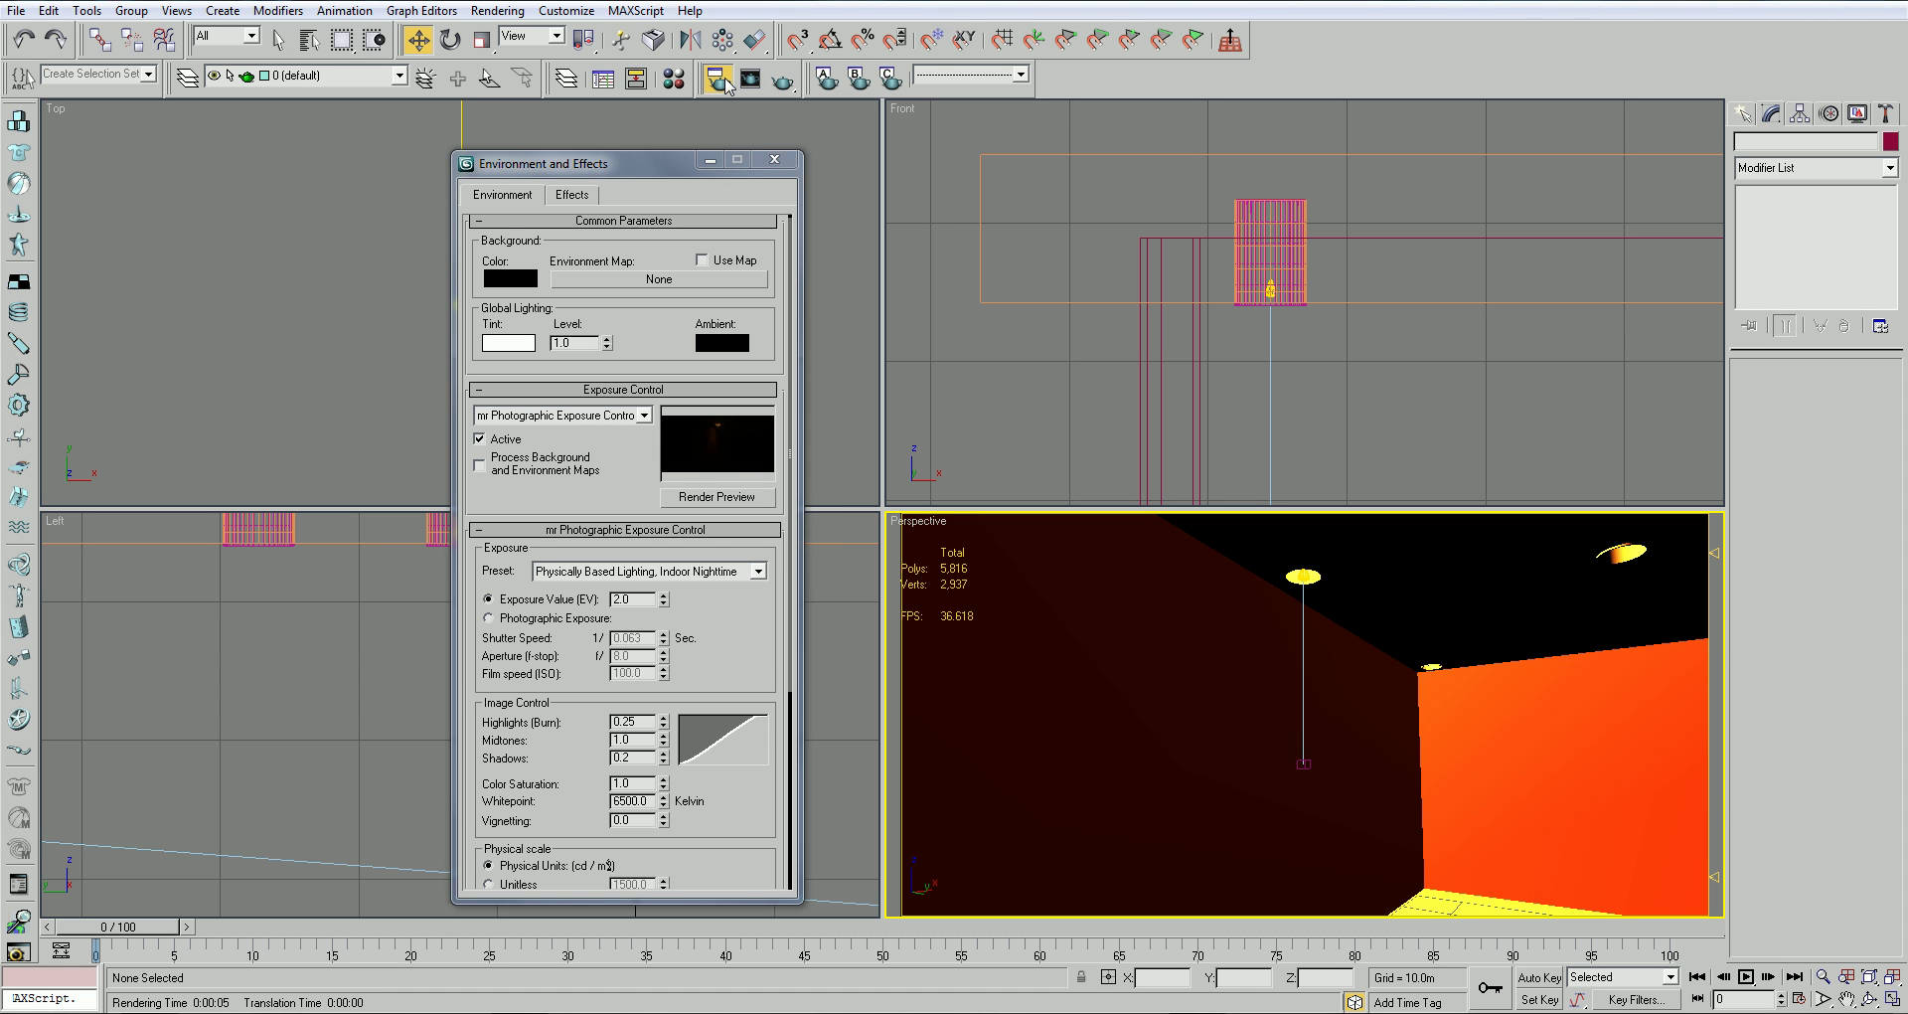
scroll(755, 540, down, 5)
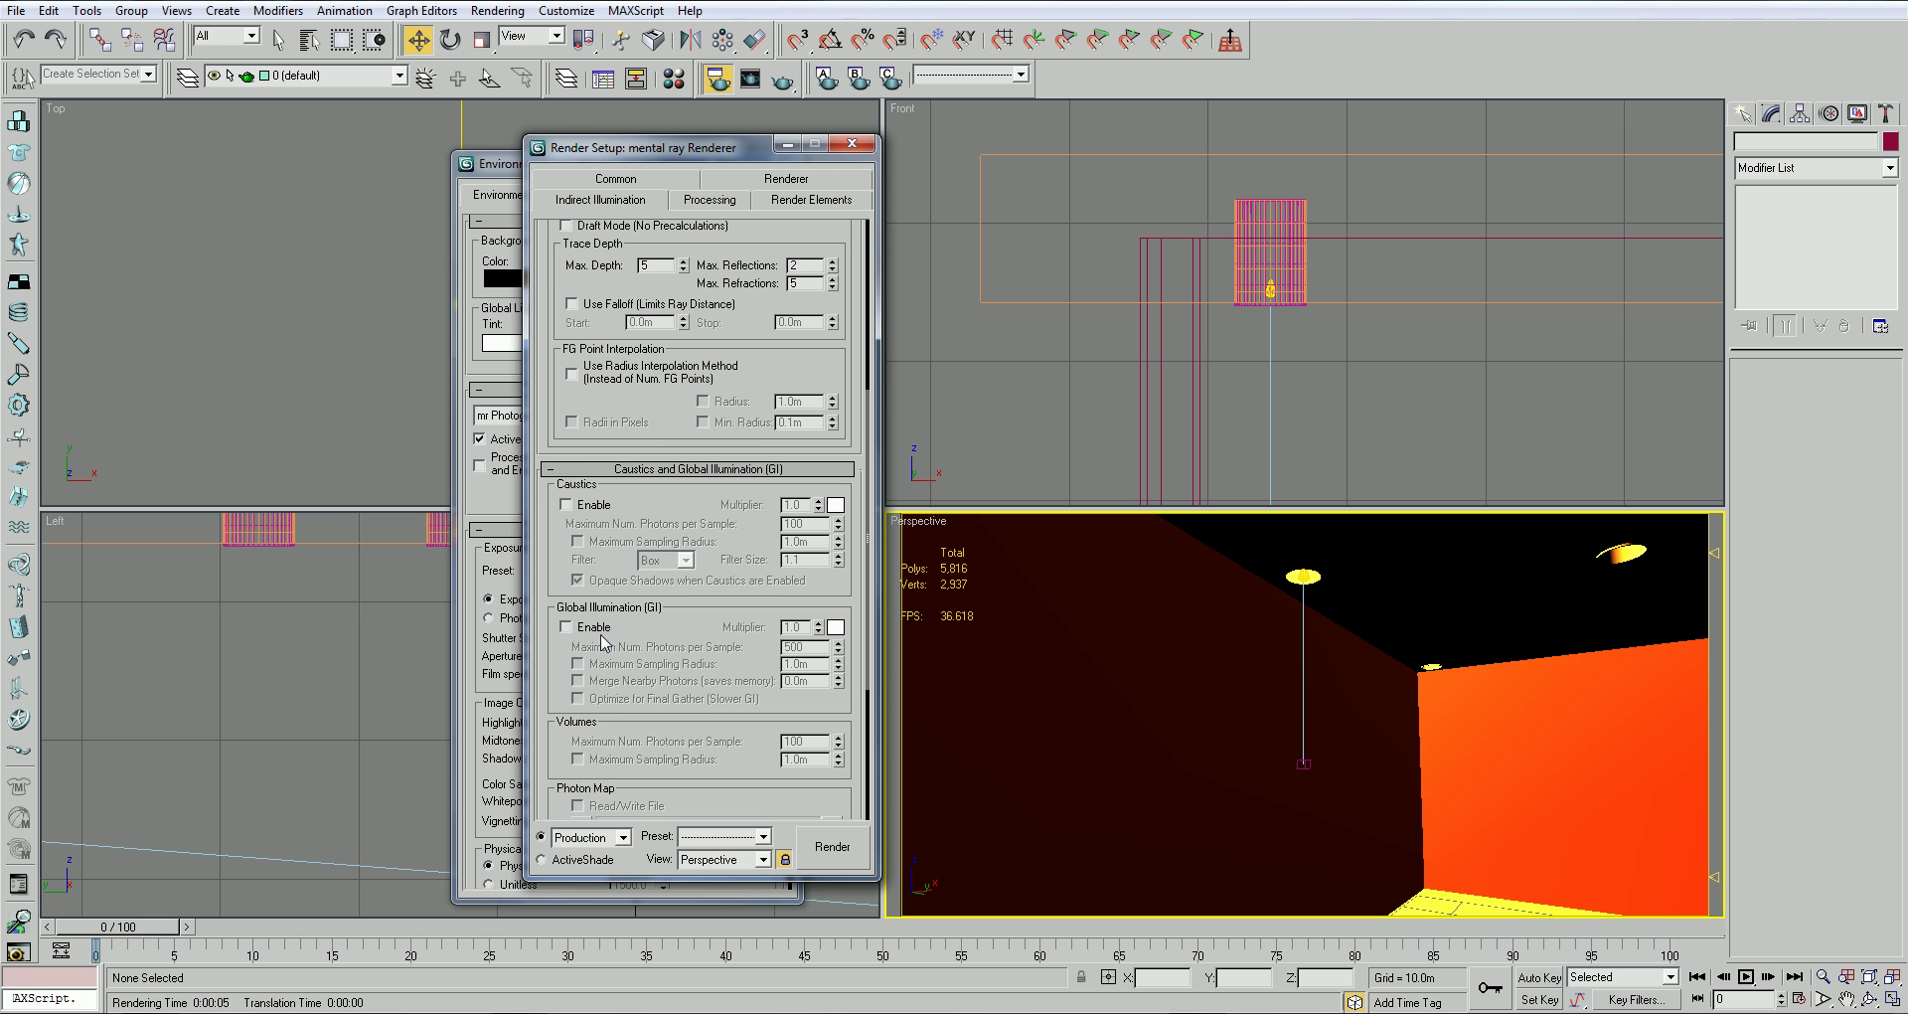
click(858, 141)
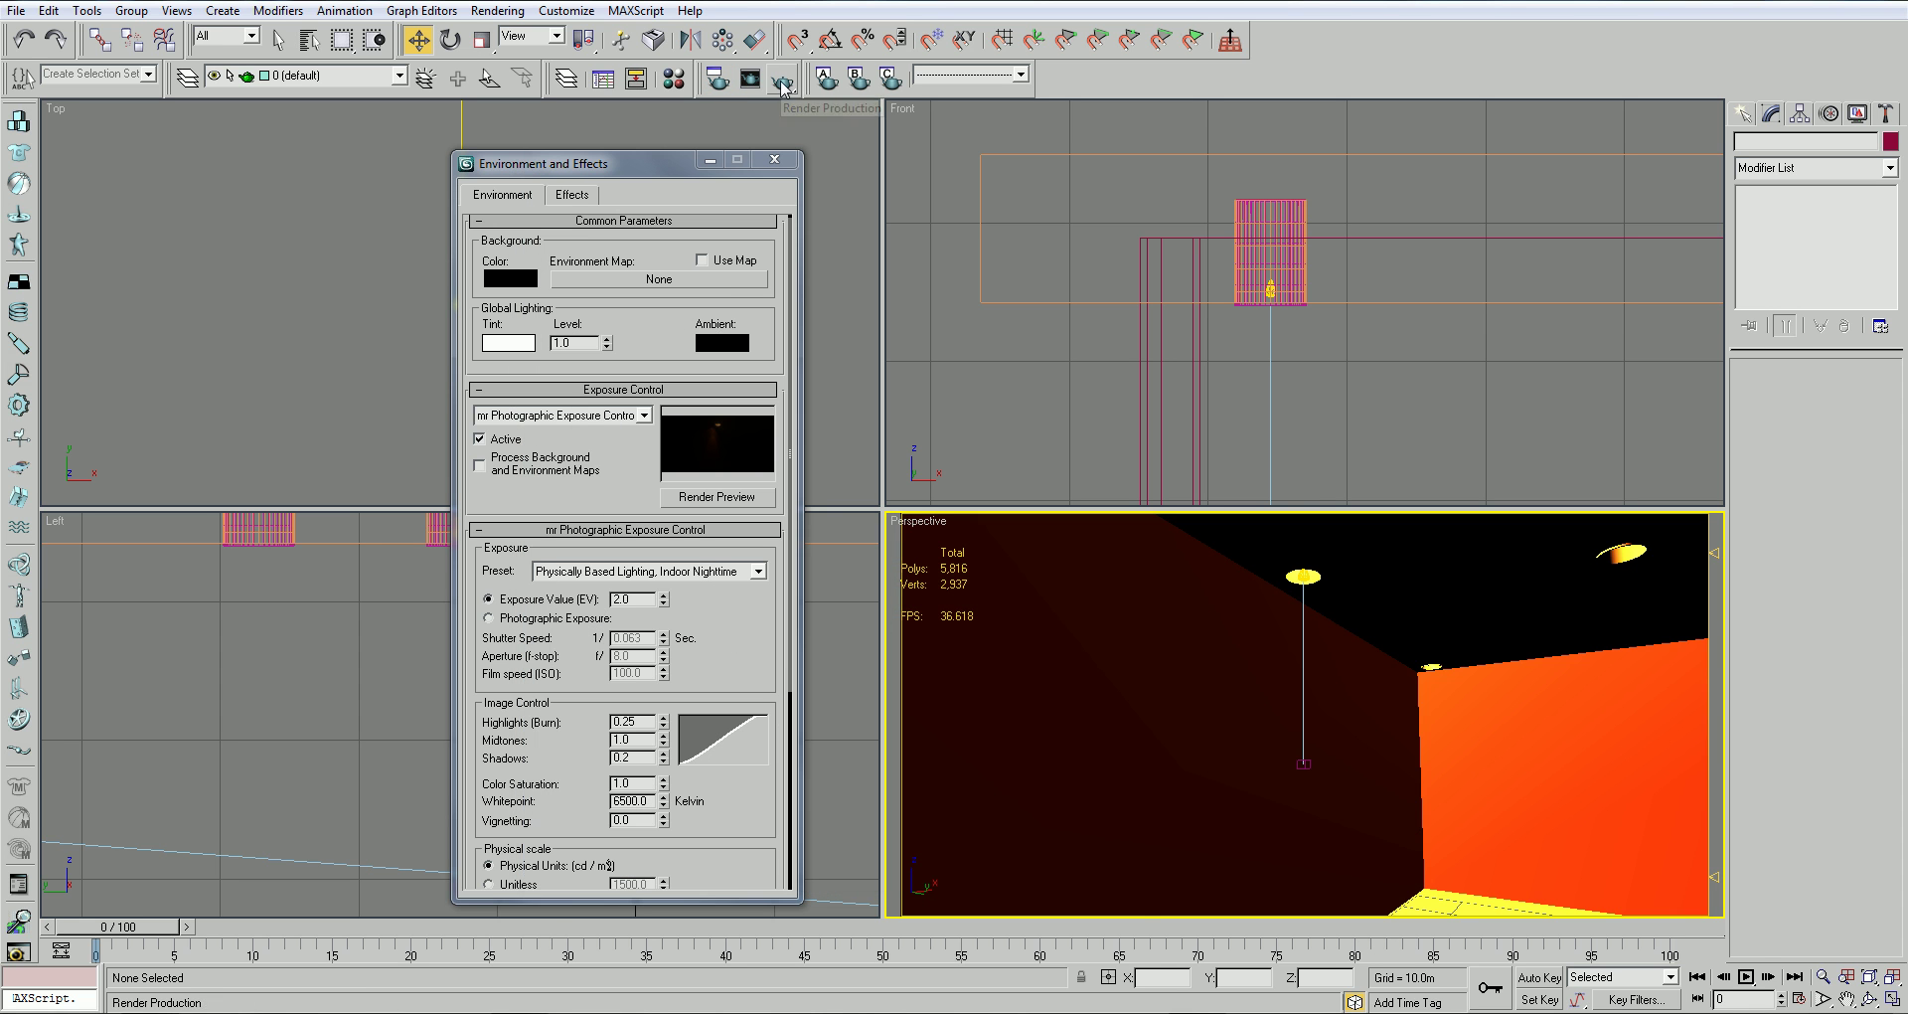
Switch the perspective viewport to Camera01 and run a test render of it
right_click(927, 518)
mouse_move(1034, 537)
click(1183, 531)
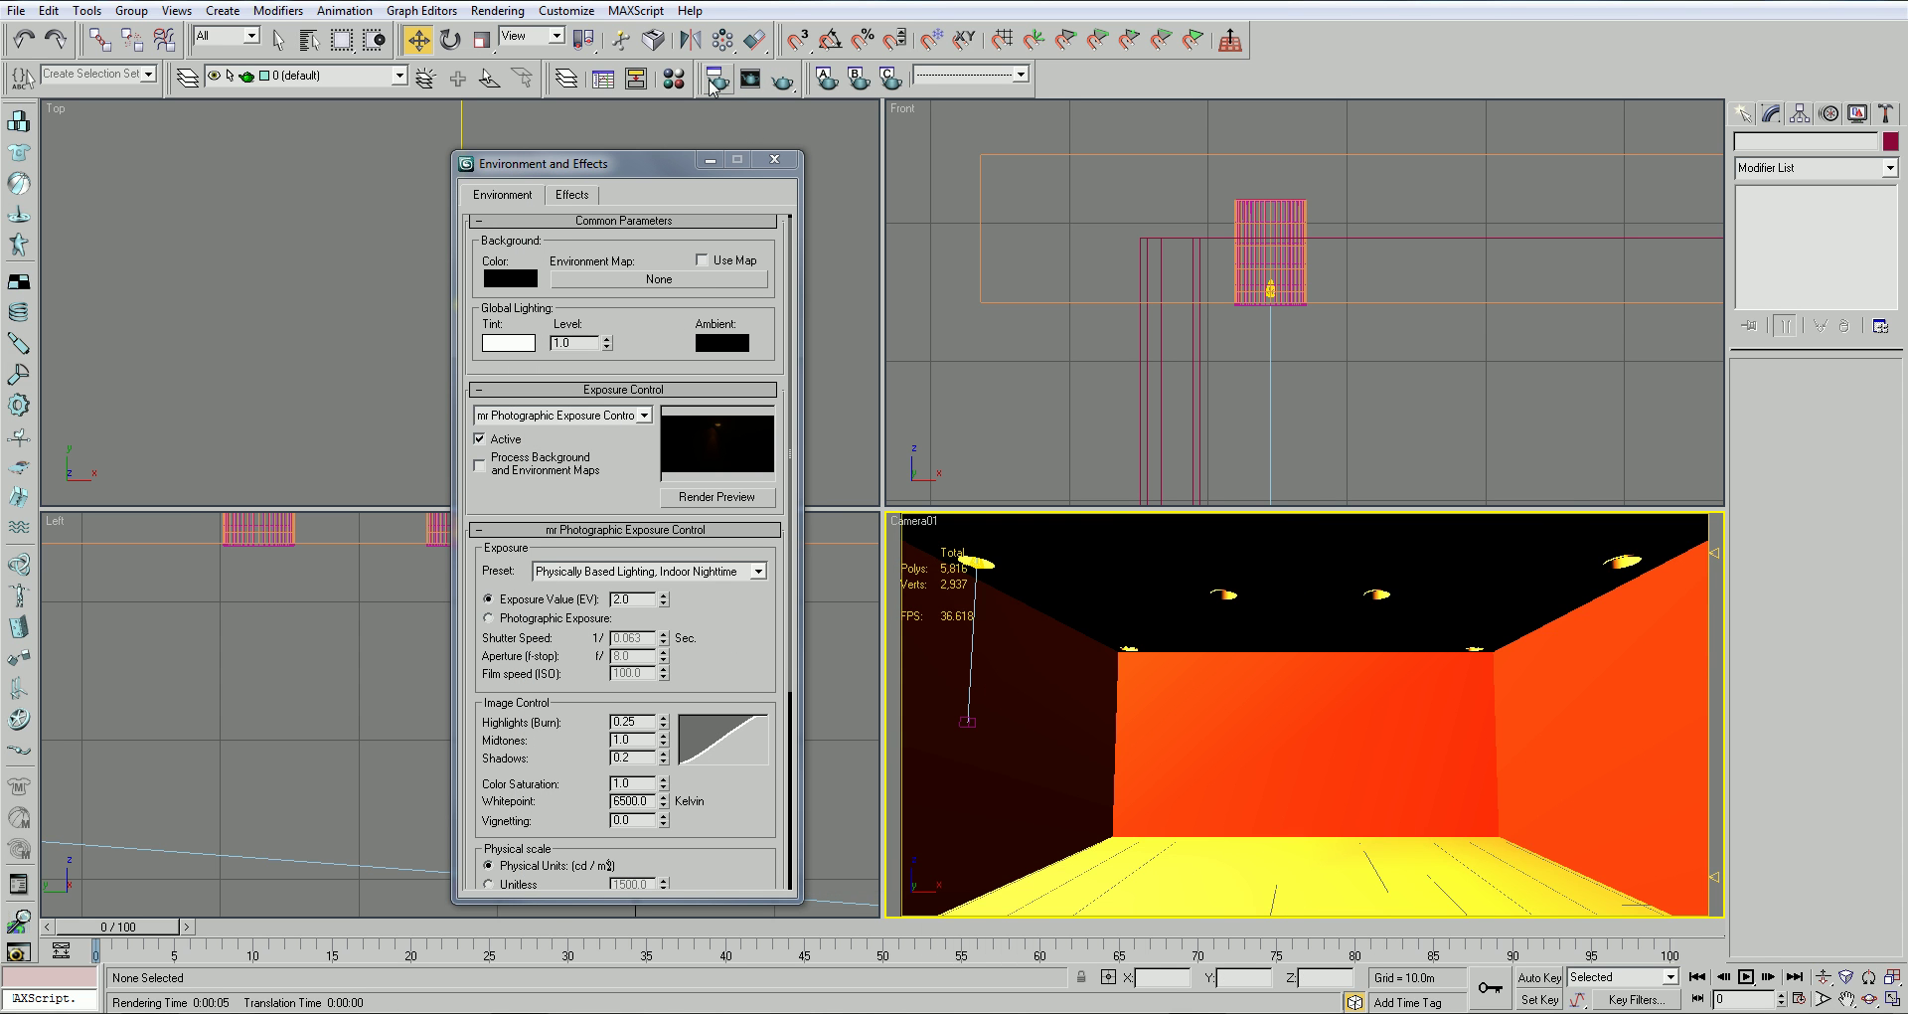
click(782, 79)
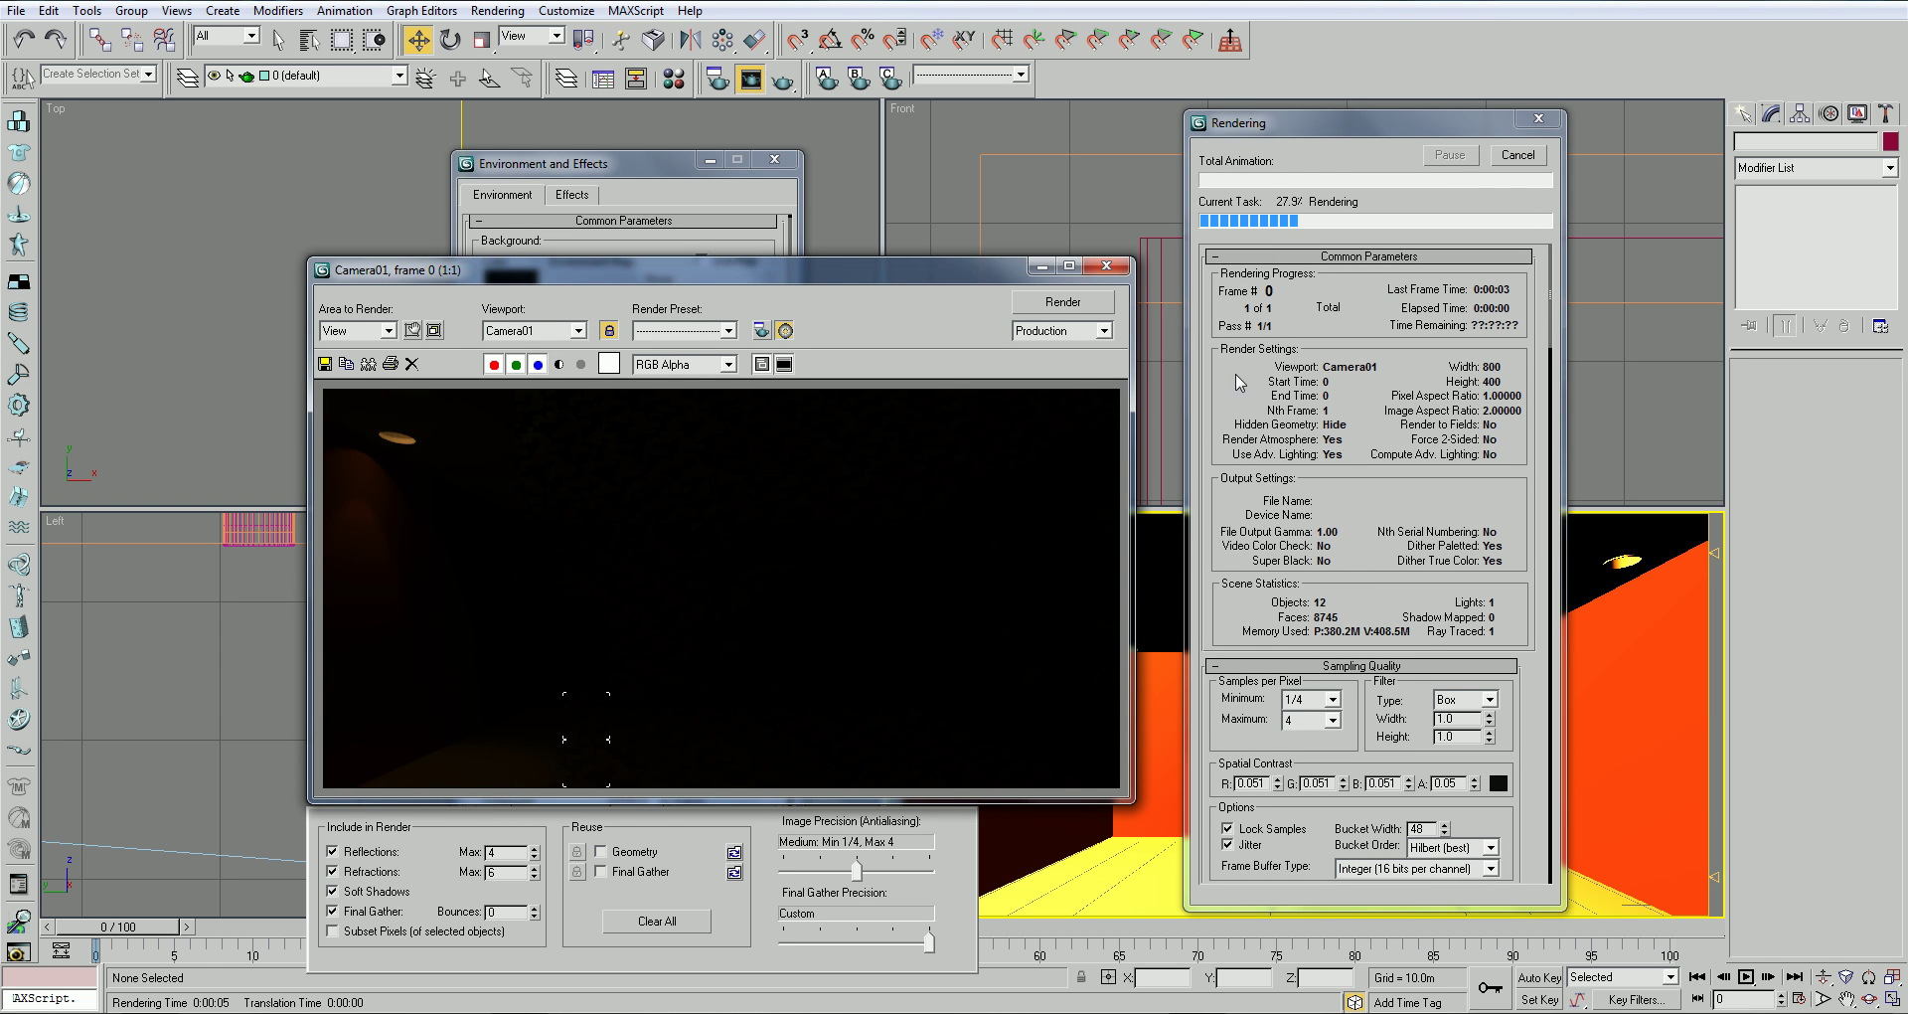
click(1517, 156)
click(1106, 266)
Switch the exposure control's physical scale to Unitless, lower it to 140.4, and close the environment settings
drag(610, 173, 616, 159)
scroll(708, 538, down, 1)
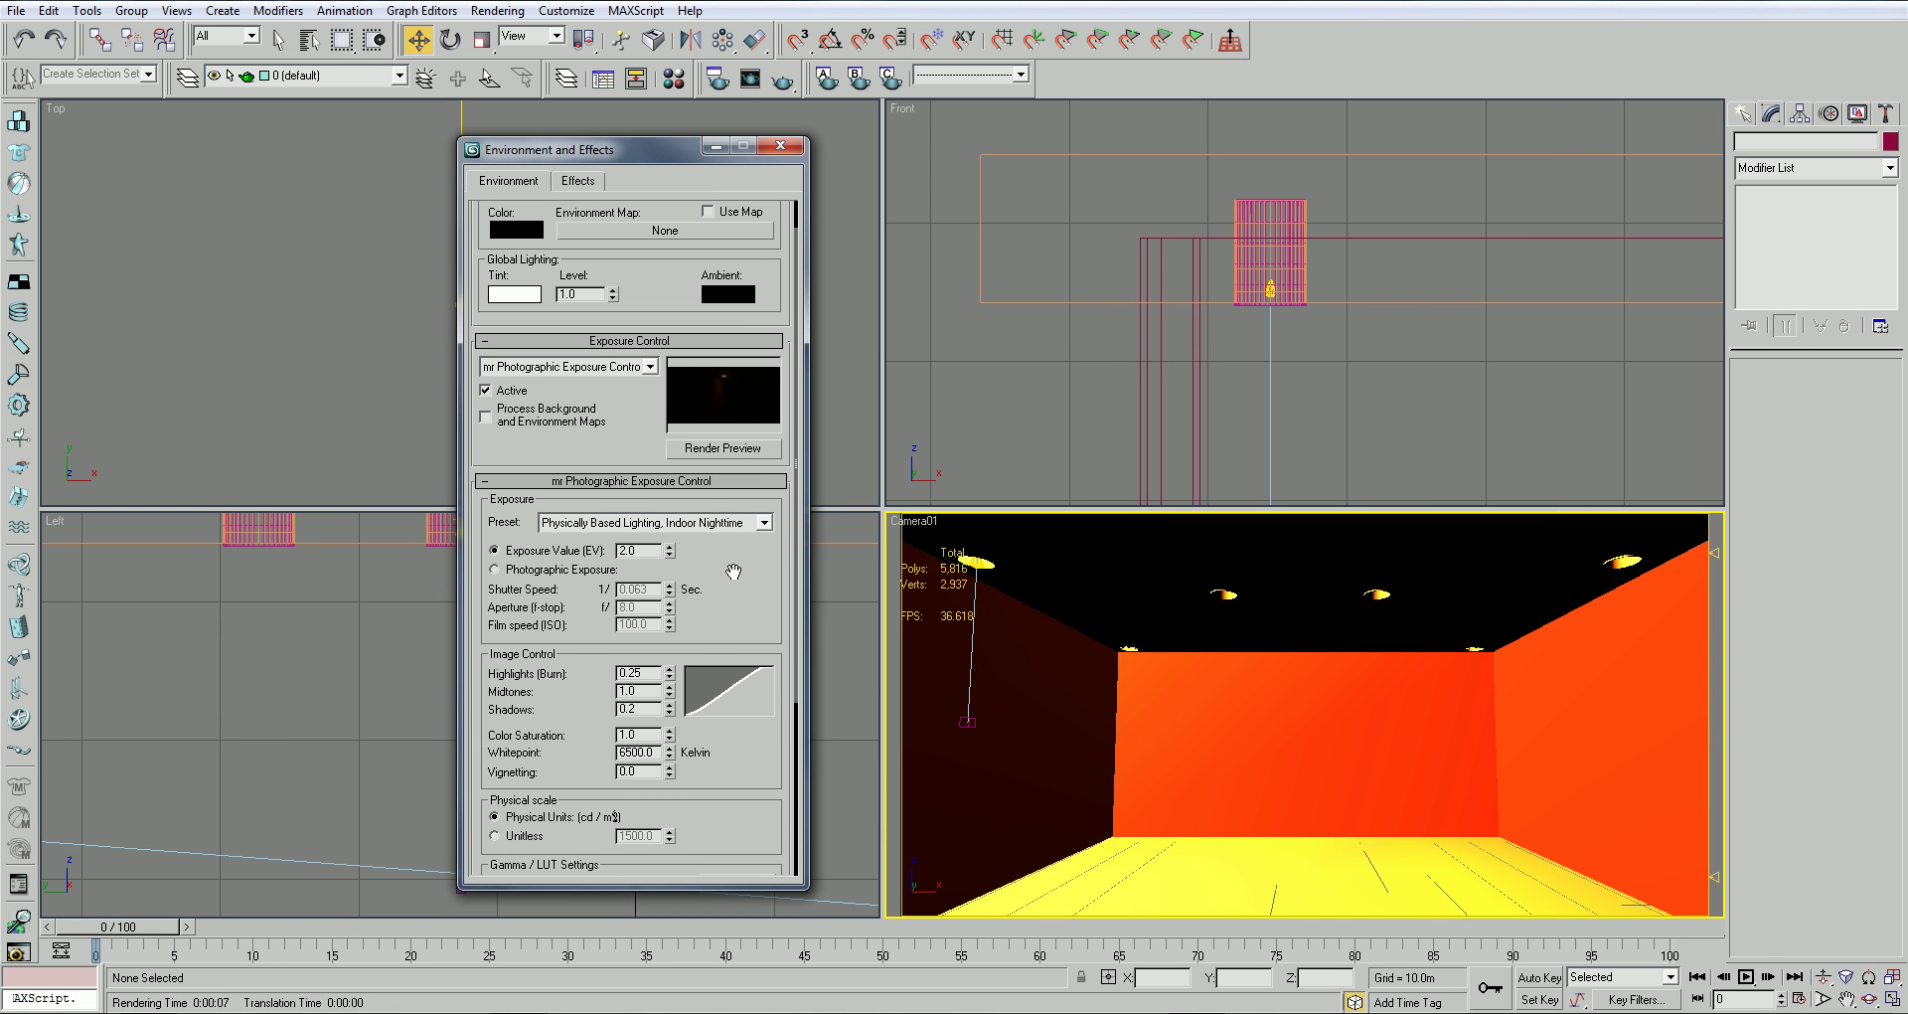
click(514, 835)
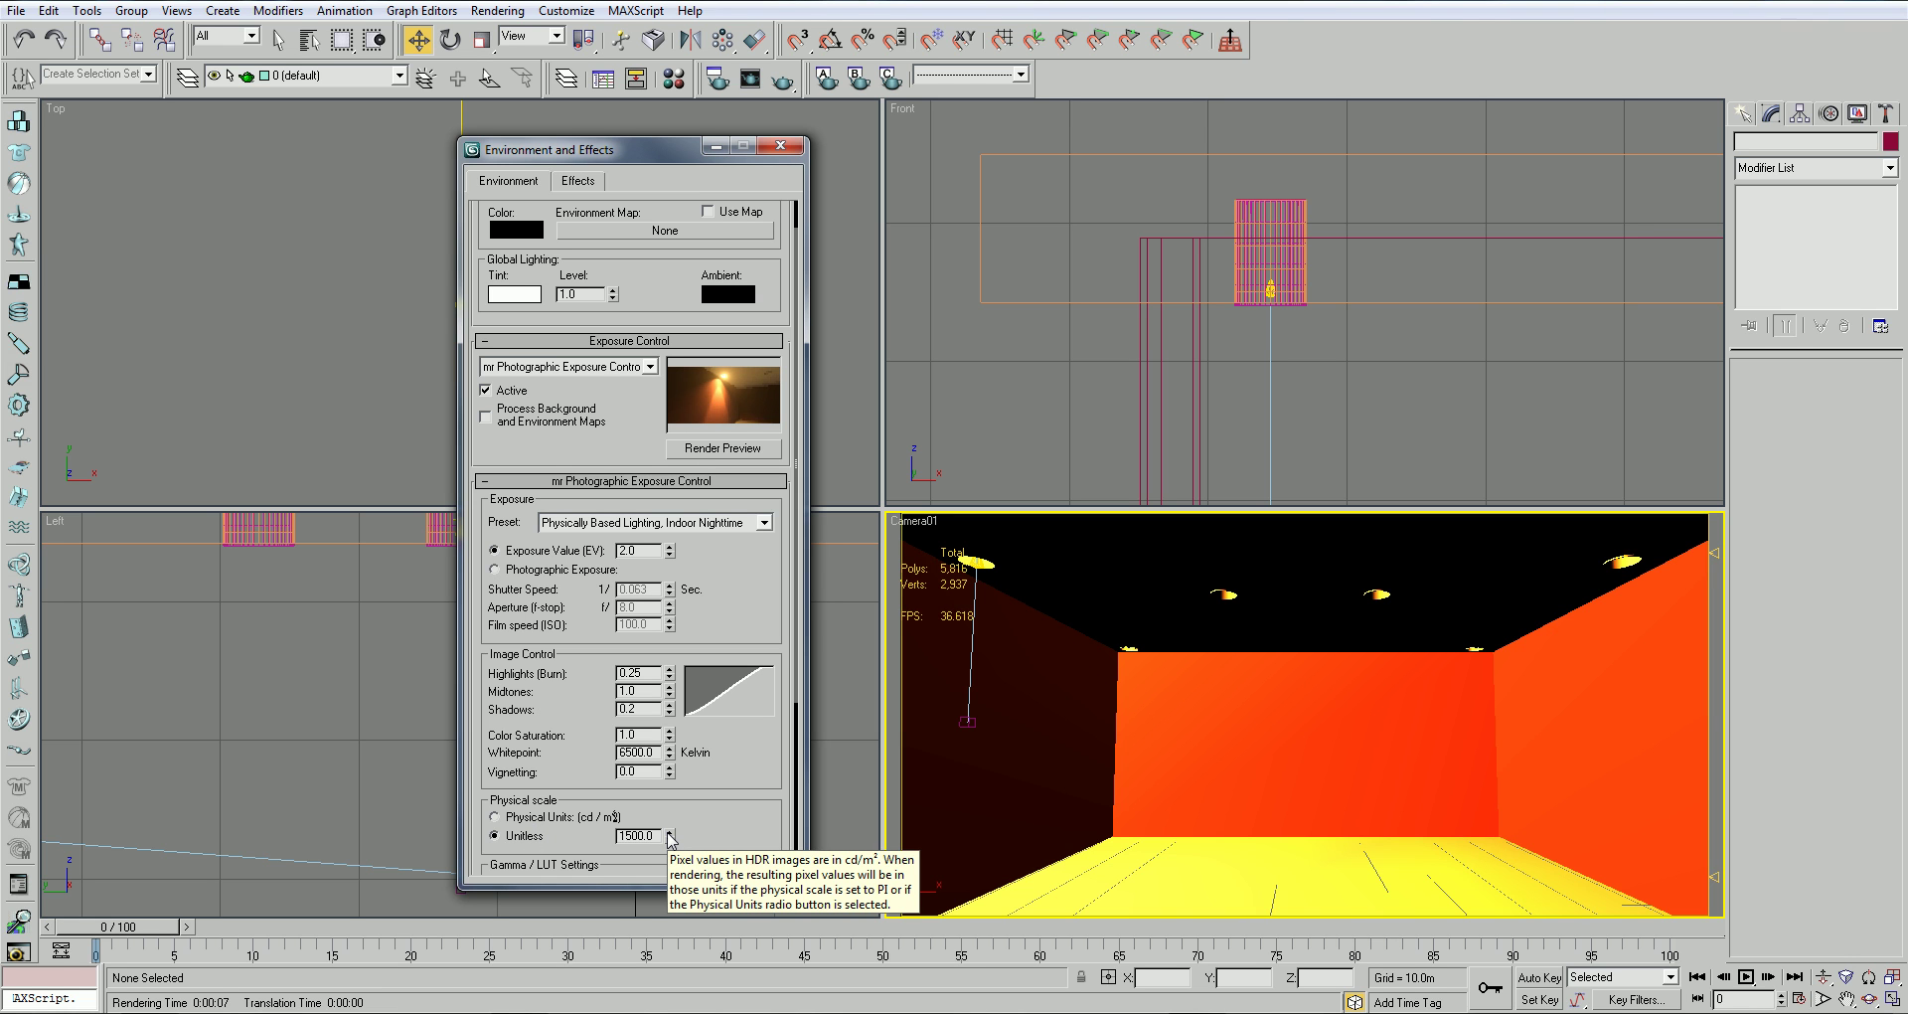
drag(673, 839, 688, 919)
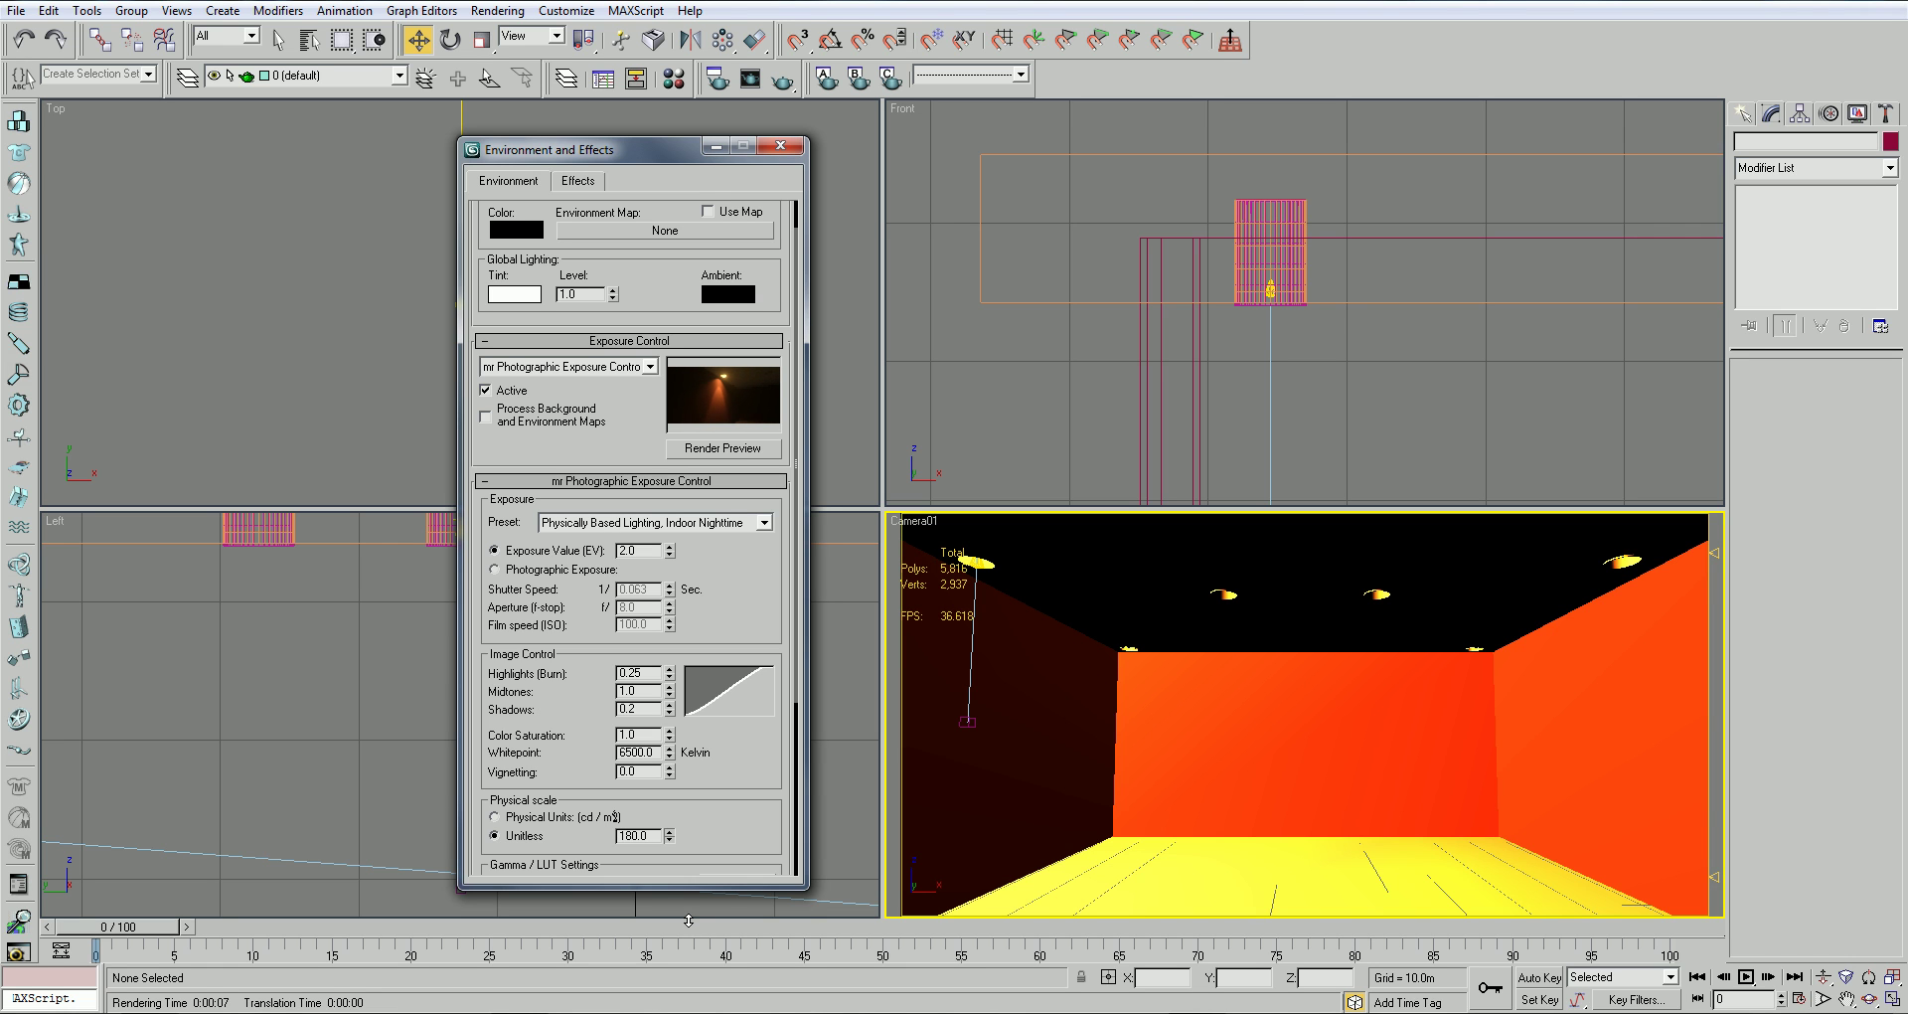
drag(675, 847, 678, 867)
drag(682, 601, 709, 810)
click(781, 146)
Copy the photometric light with its target to the neighbouring ceiling lamp in the top view
drag(563, 237, 379, 335)
scroll(508, 377, down, 3)
scroll(507, 373, down, 5)
shift+drag(496, 279, 690, 199)
click(958, 582)
click(1010, 578)
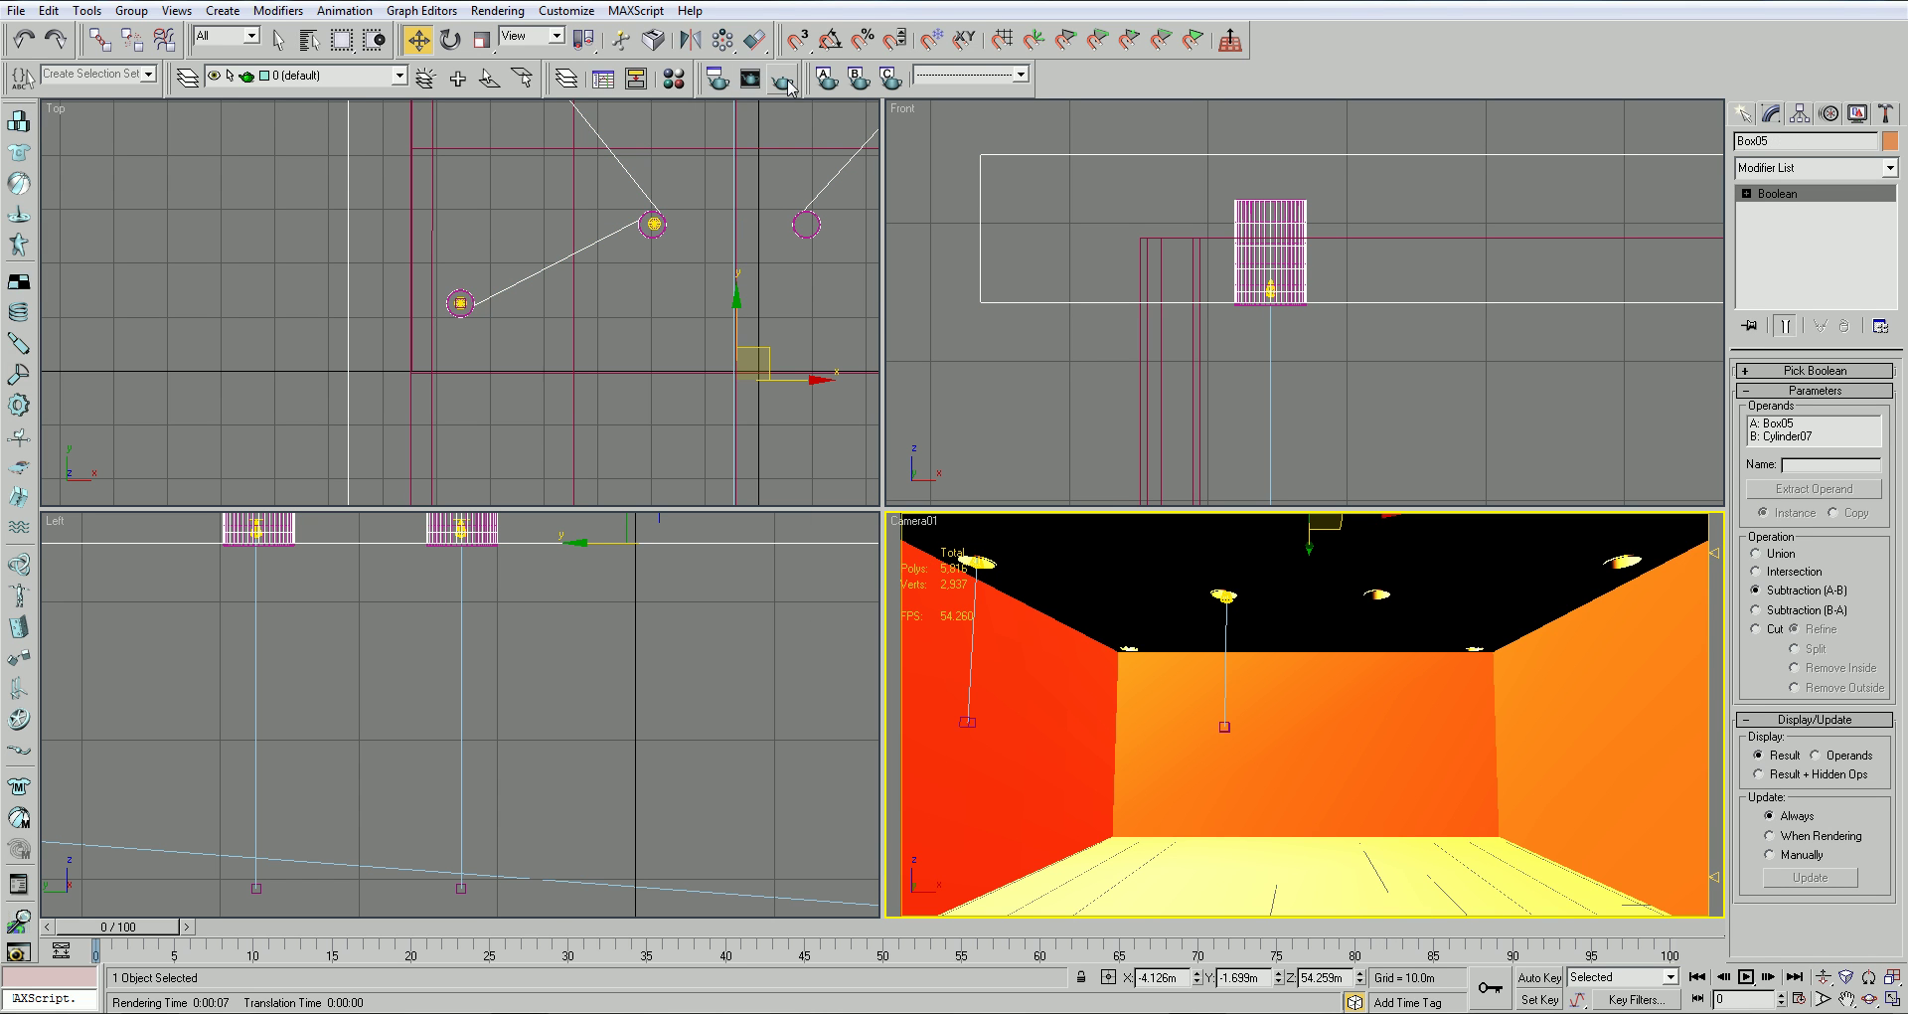
Reopen the environment settings and render the exposure preview of the camera view with both lights
click(504, 9)
click(537, 192)
click(754, 493)
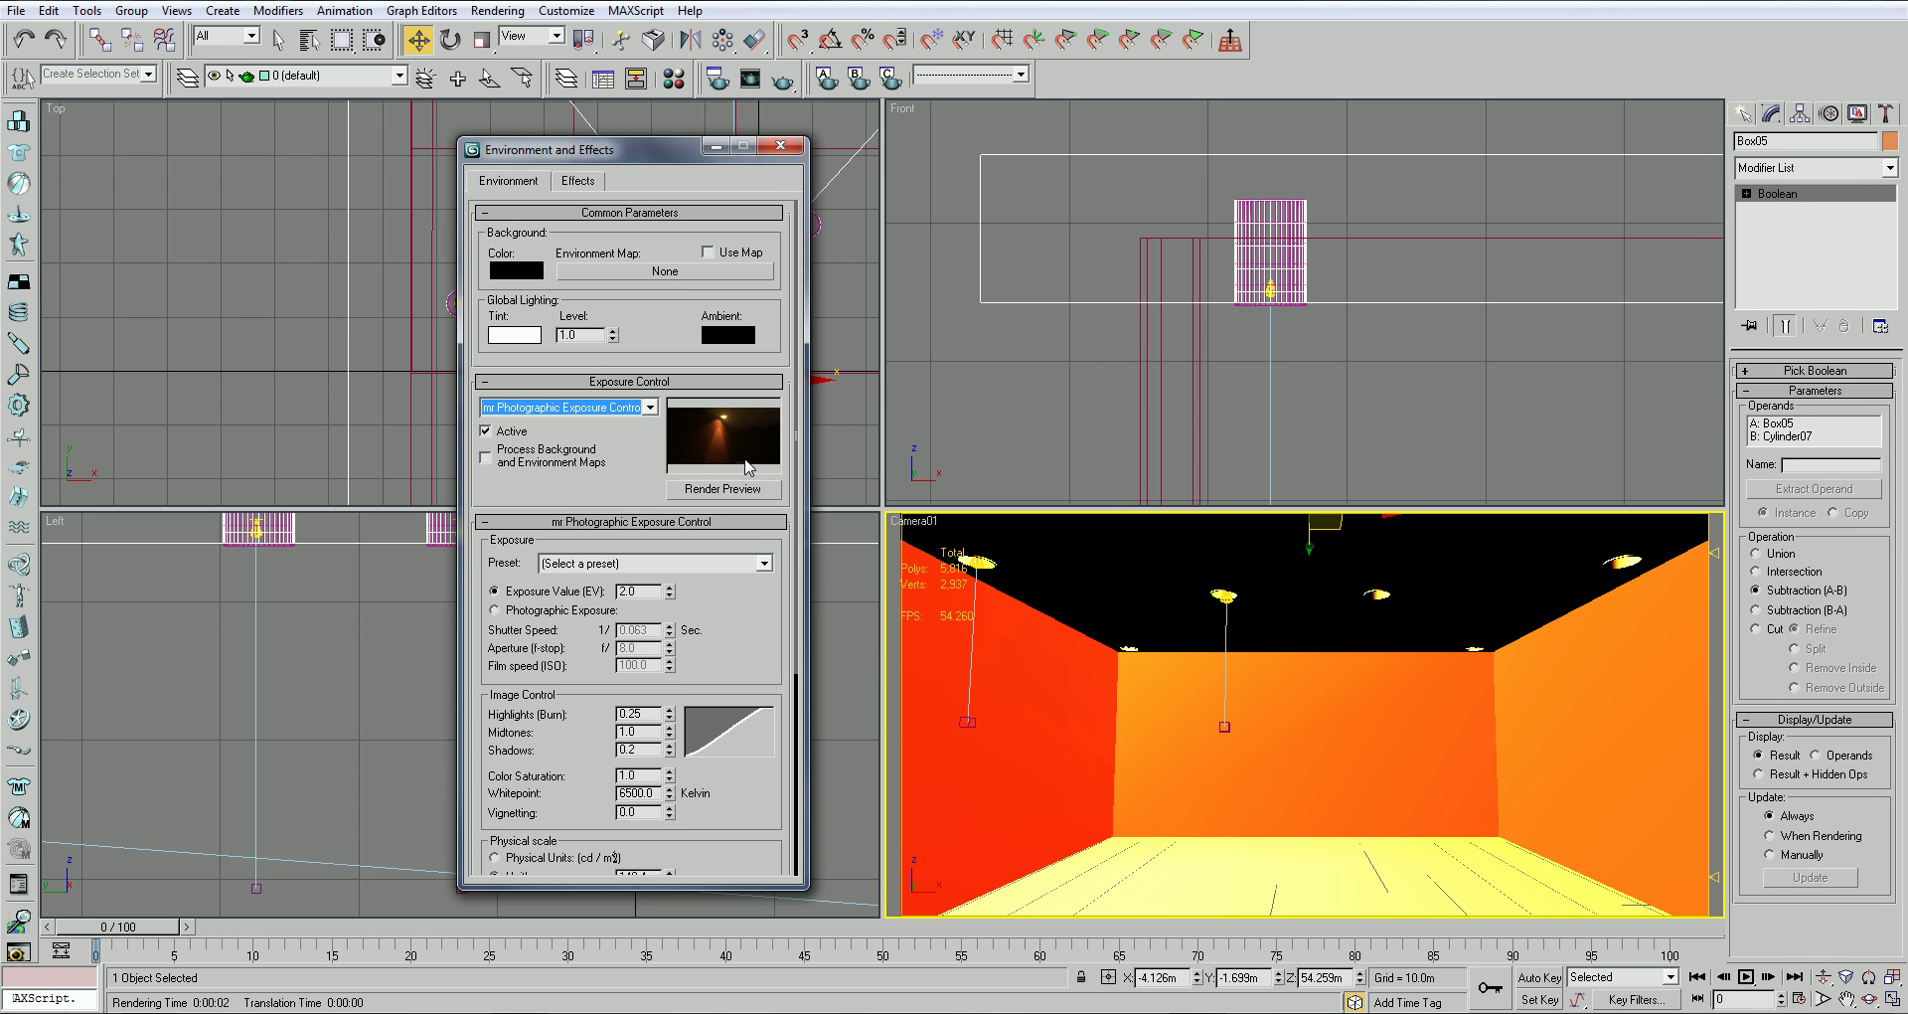
click(647, 487)
Reapply the Physically Based Lighting, Indoor Nighttime preset and set the unitless physical scale to 162.864
click(766, 565)
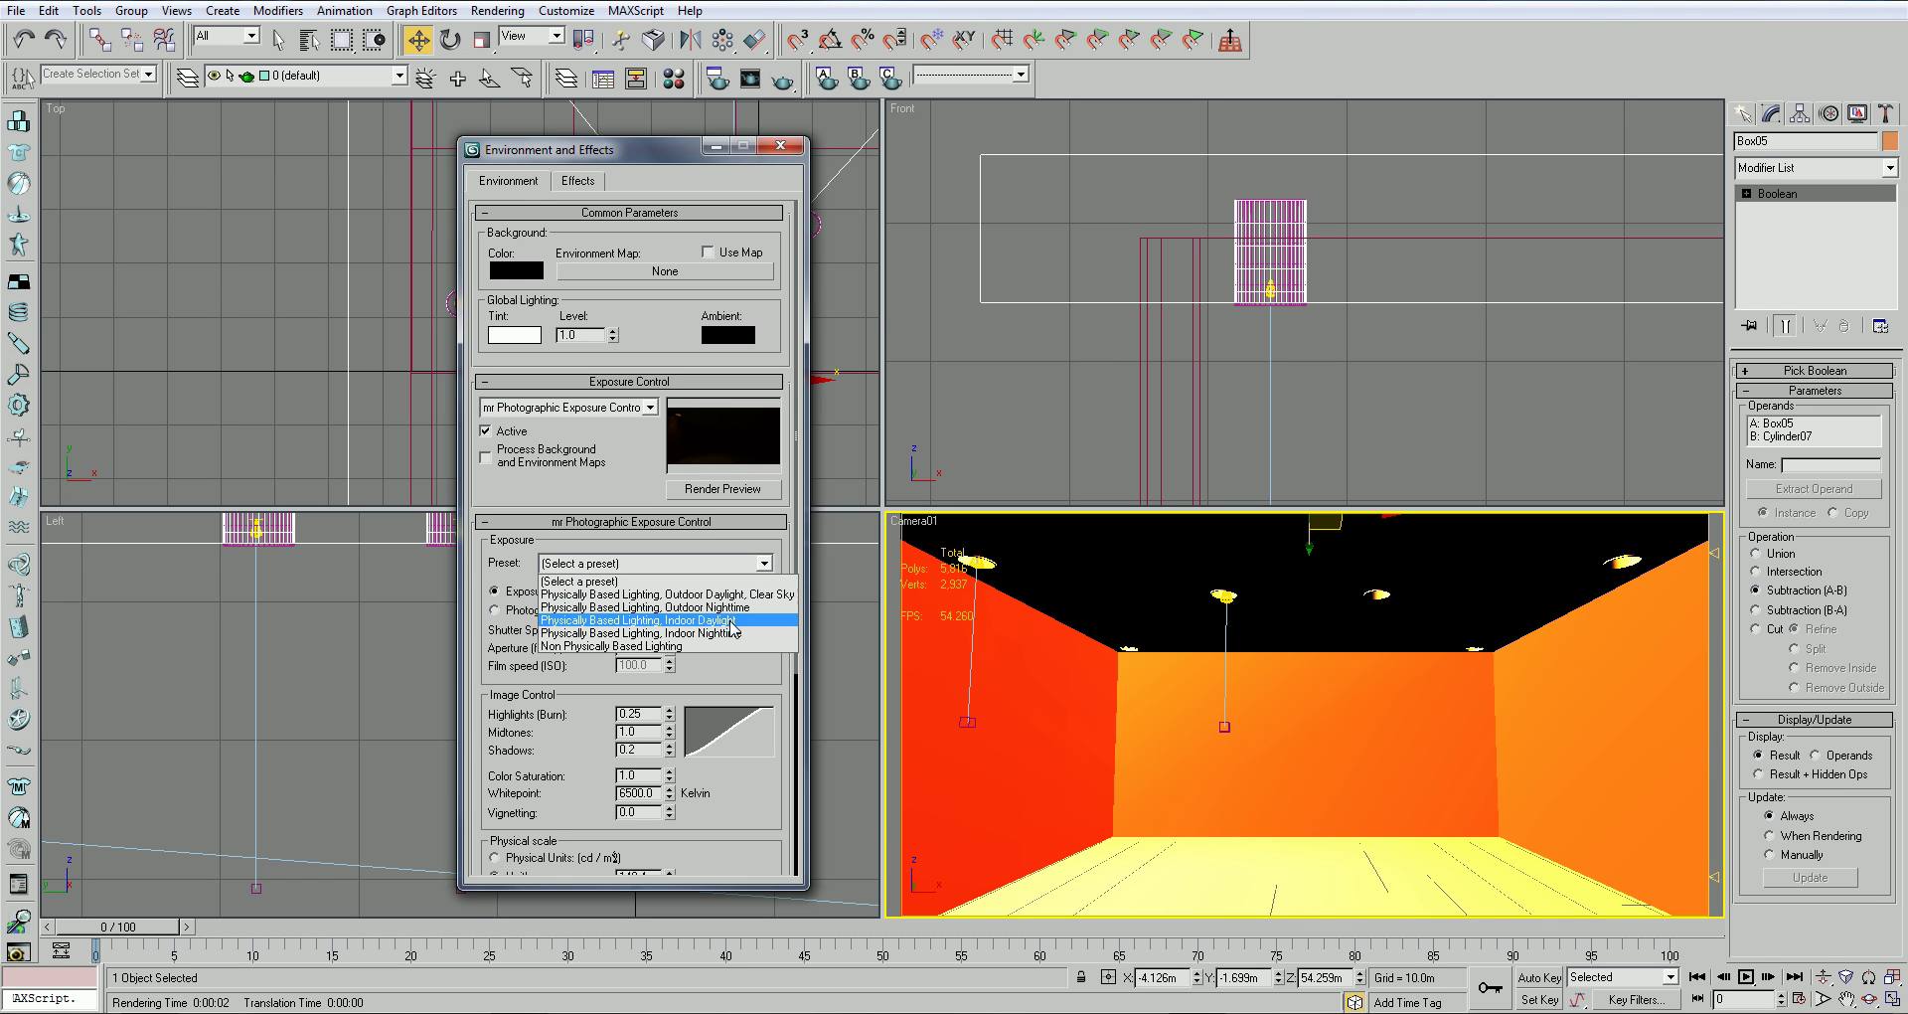
click(739, 632)
scroll(715, 716, down, 1)
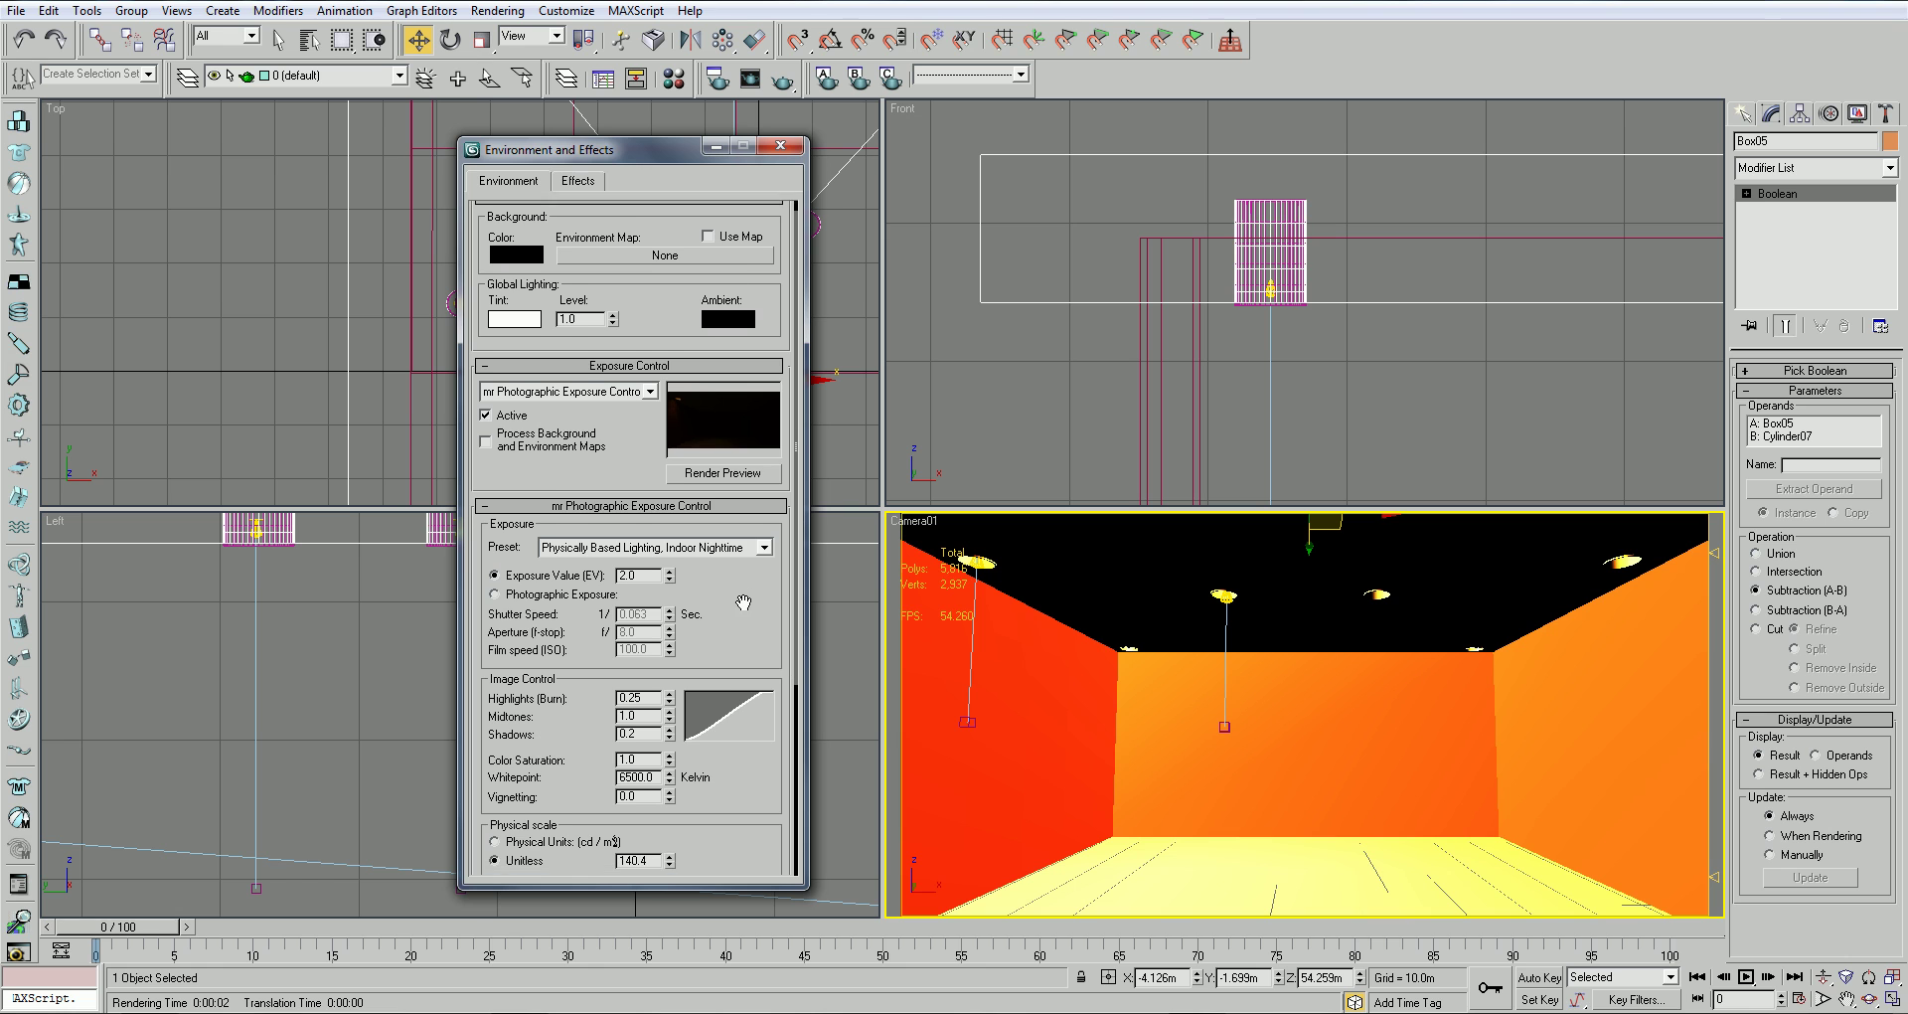
mouse_move(675, 854)
mouse_down()
mouse_move(700, 666)
mouse_move(685, 837)
mouse_up()
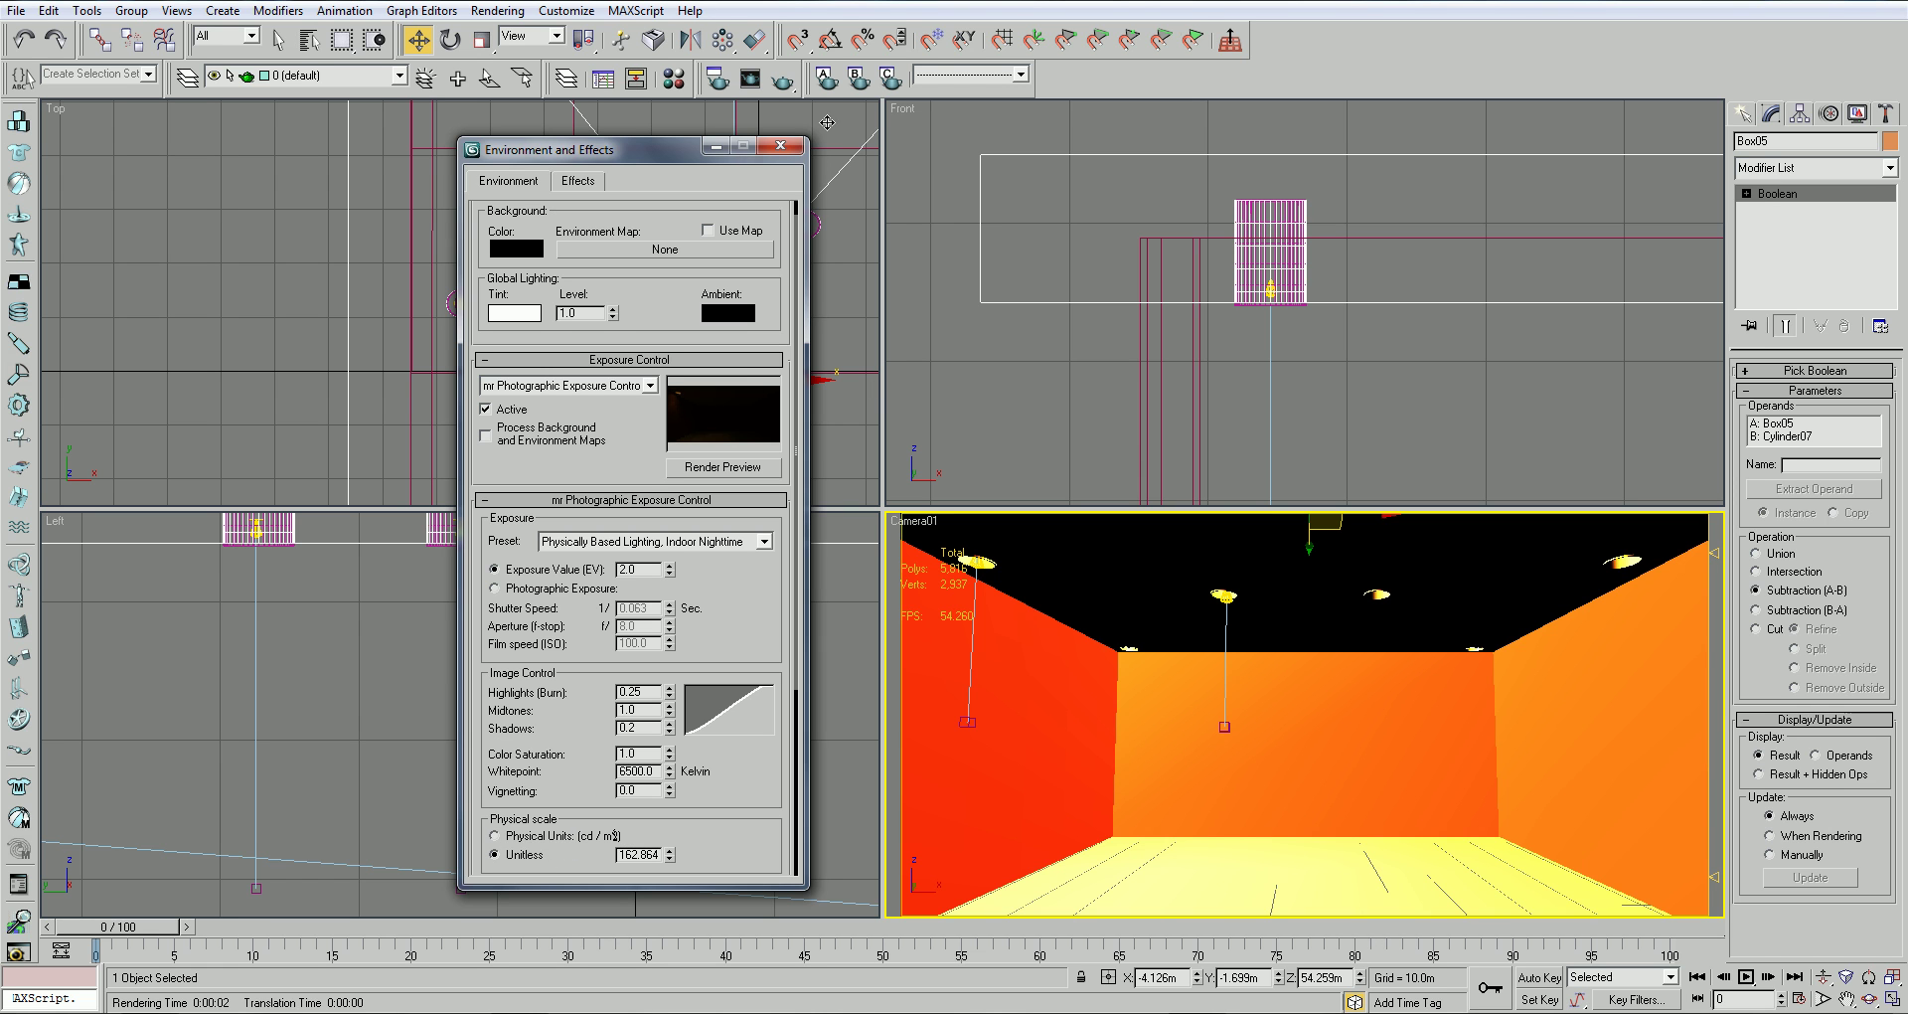
Select the first light in the front view and review its intensity, dimming and shape settings
click(1352, 358)
scroll(1292, 298, up, 5)
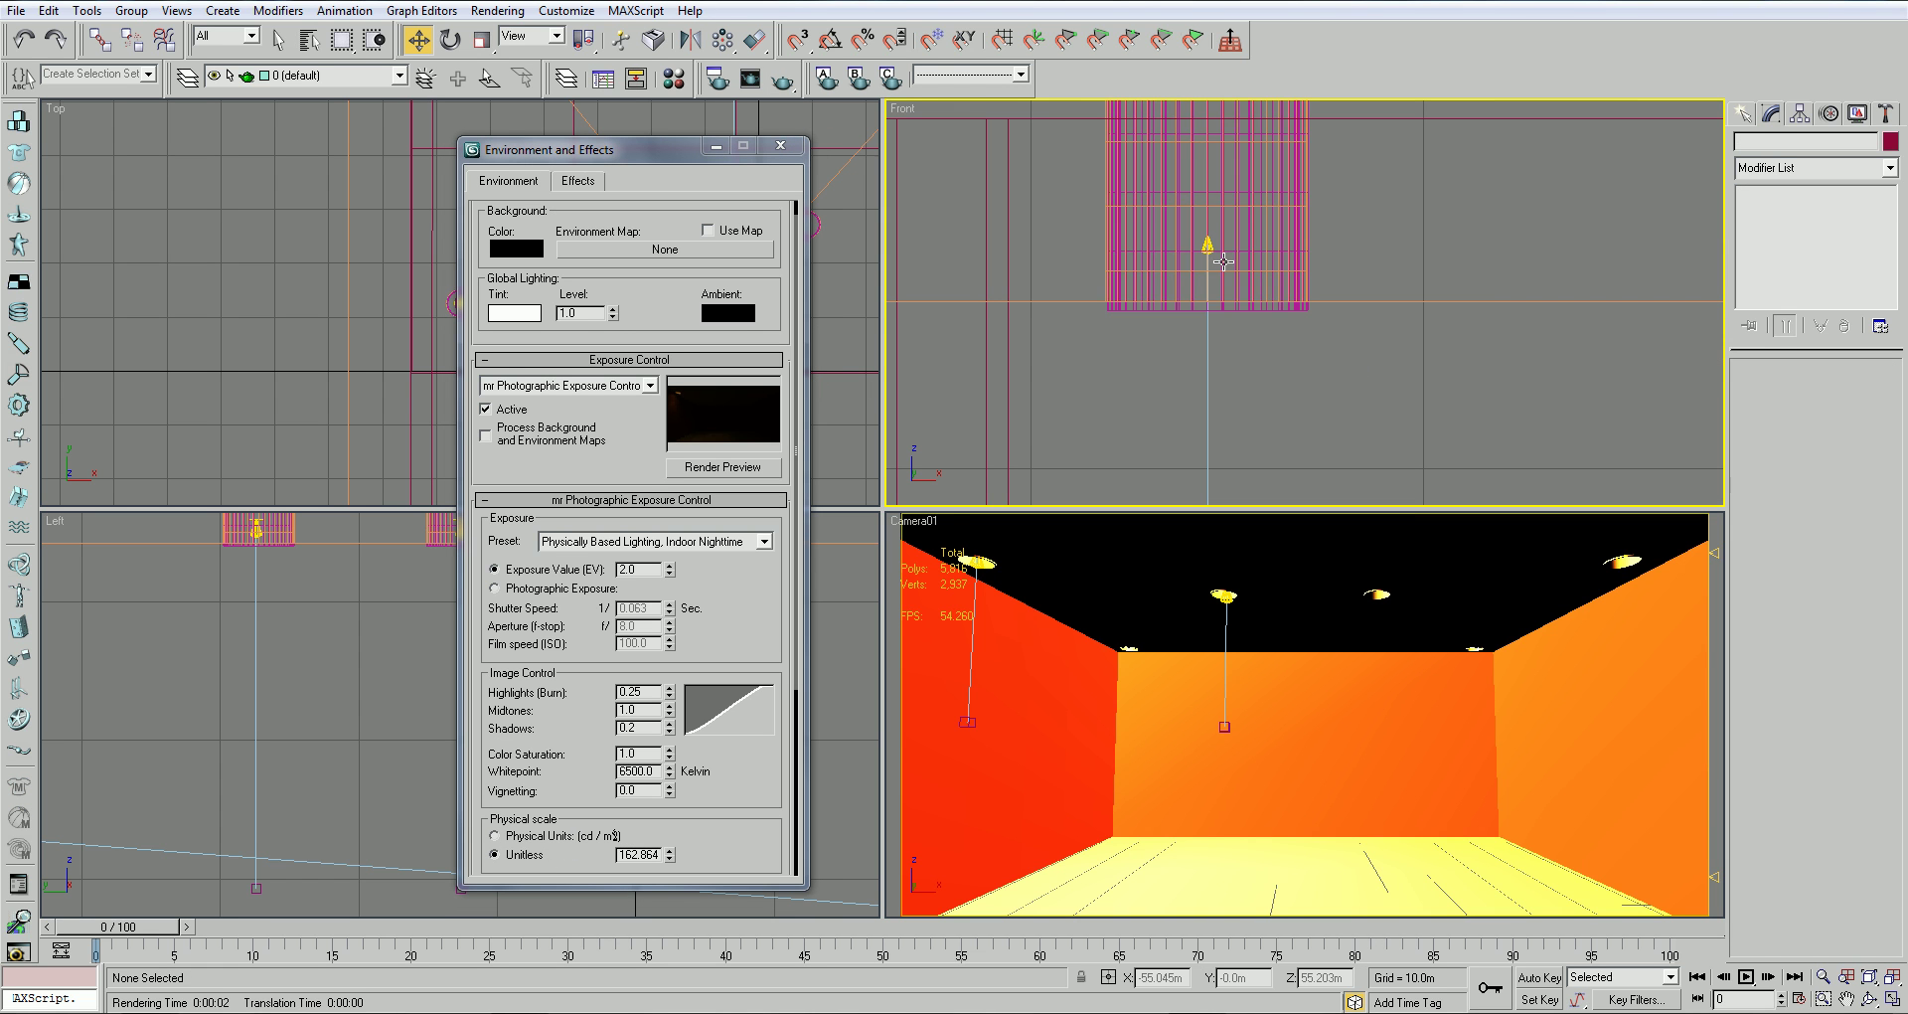
click(1208, 250)
click(1208, 243)
scroll(1795, 354, down, 3)
scroll(1796, 354, down, 5)
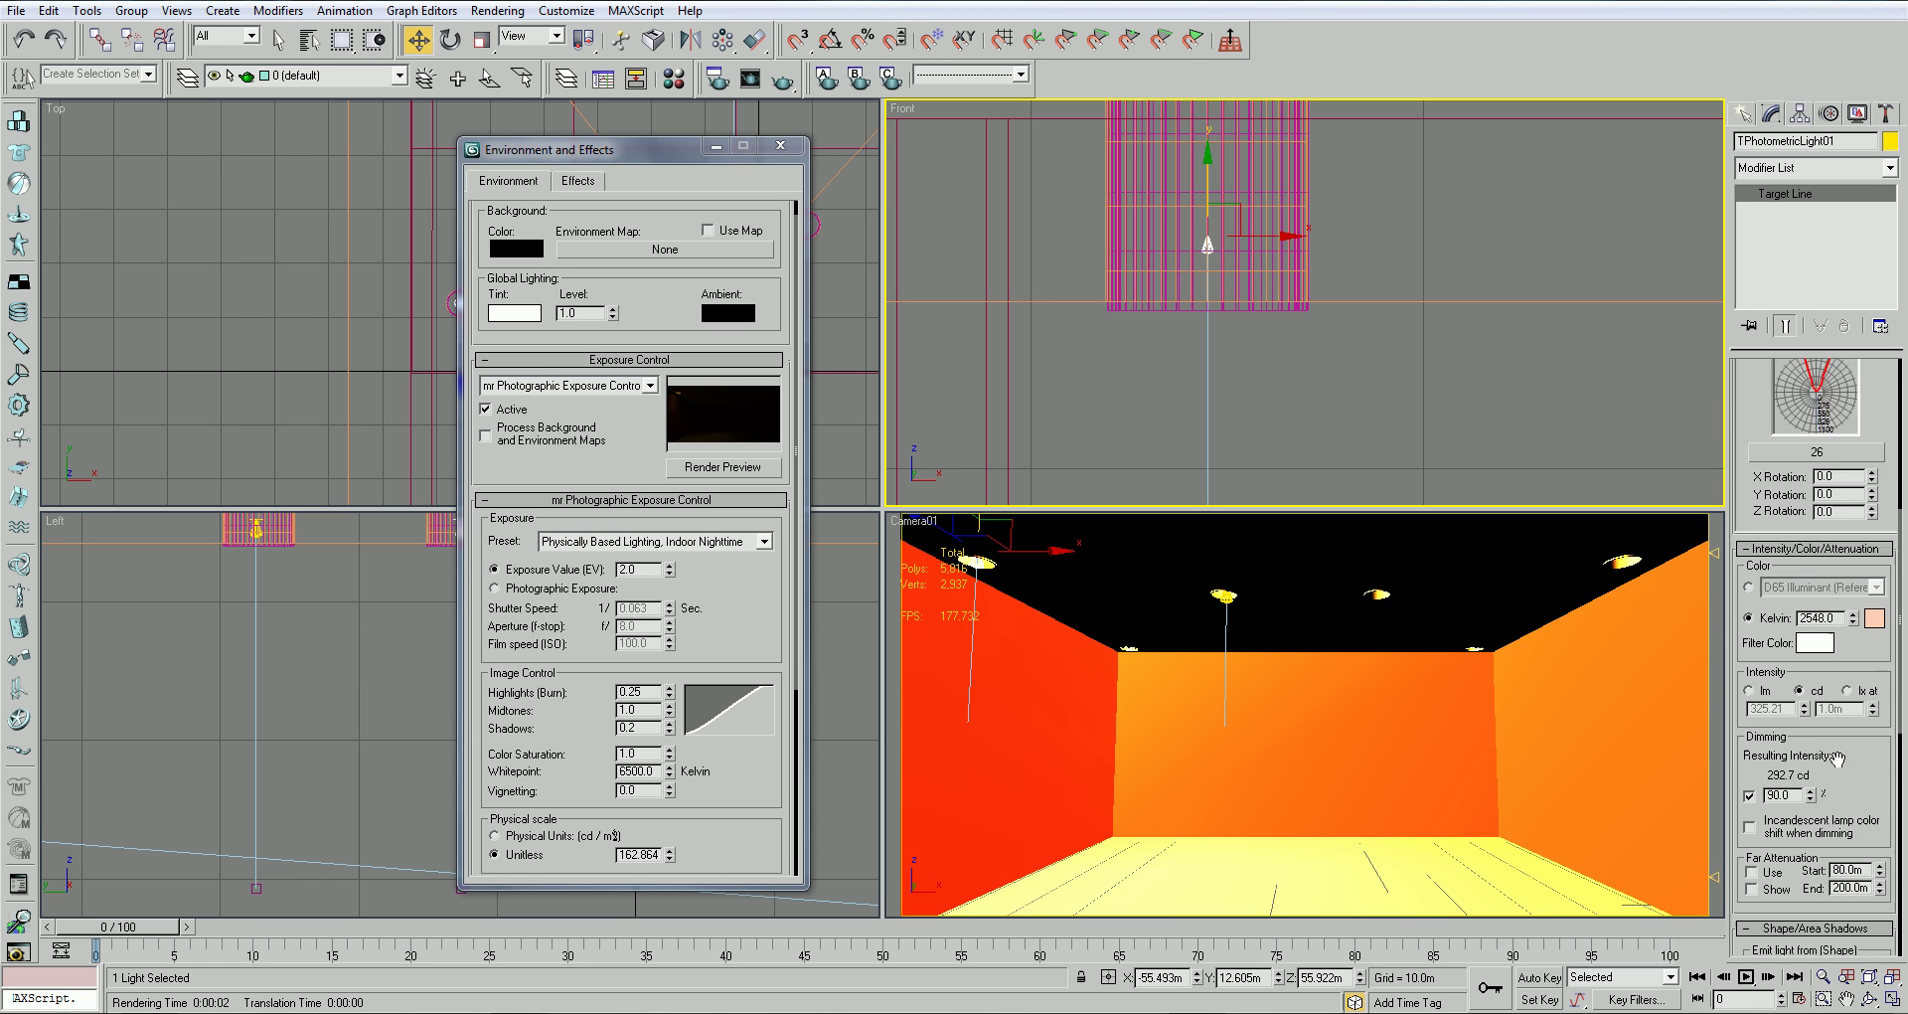
scroll(1865, 568, down, 5)
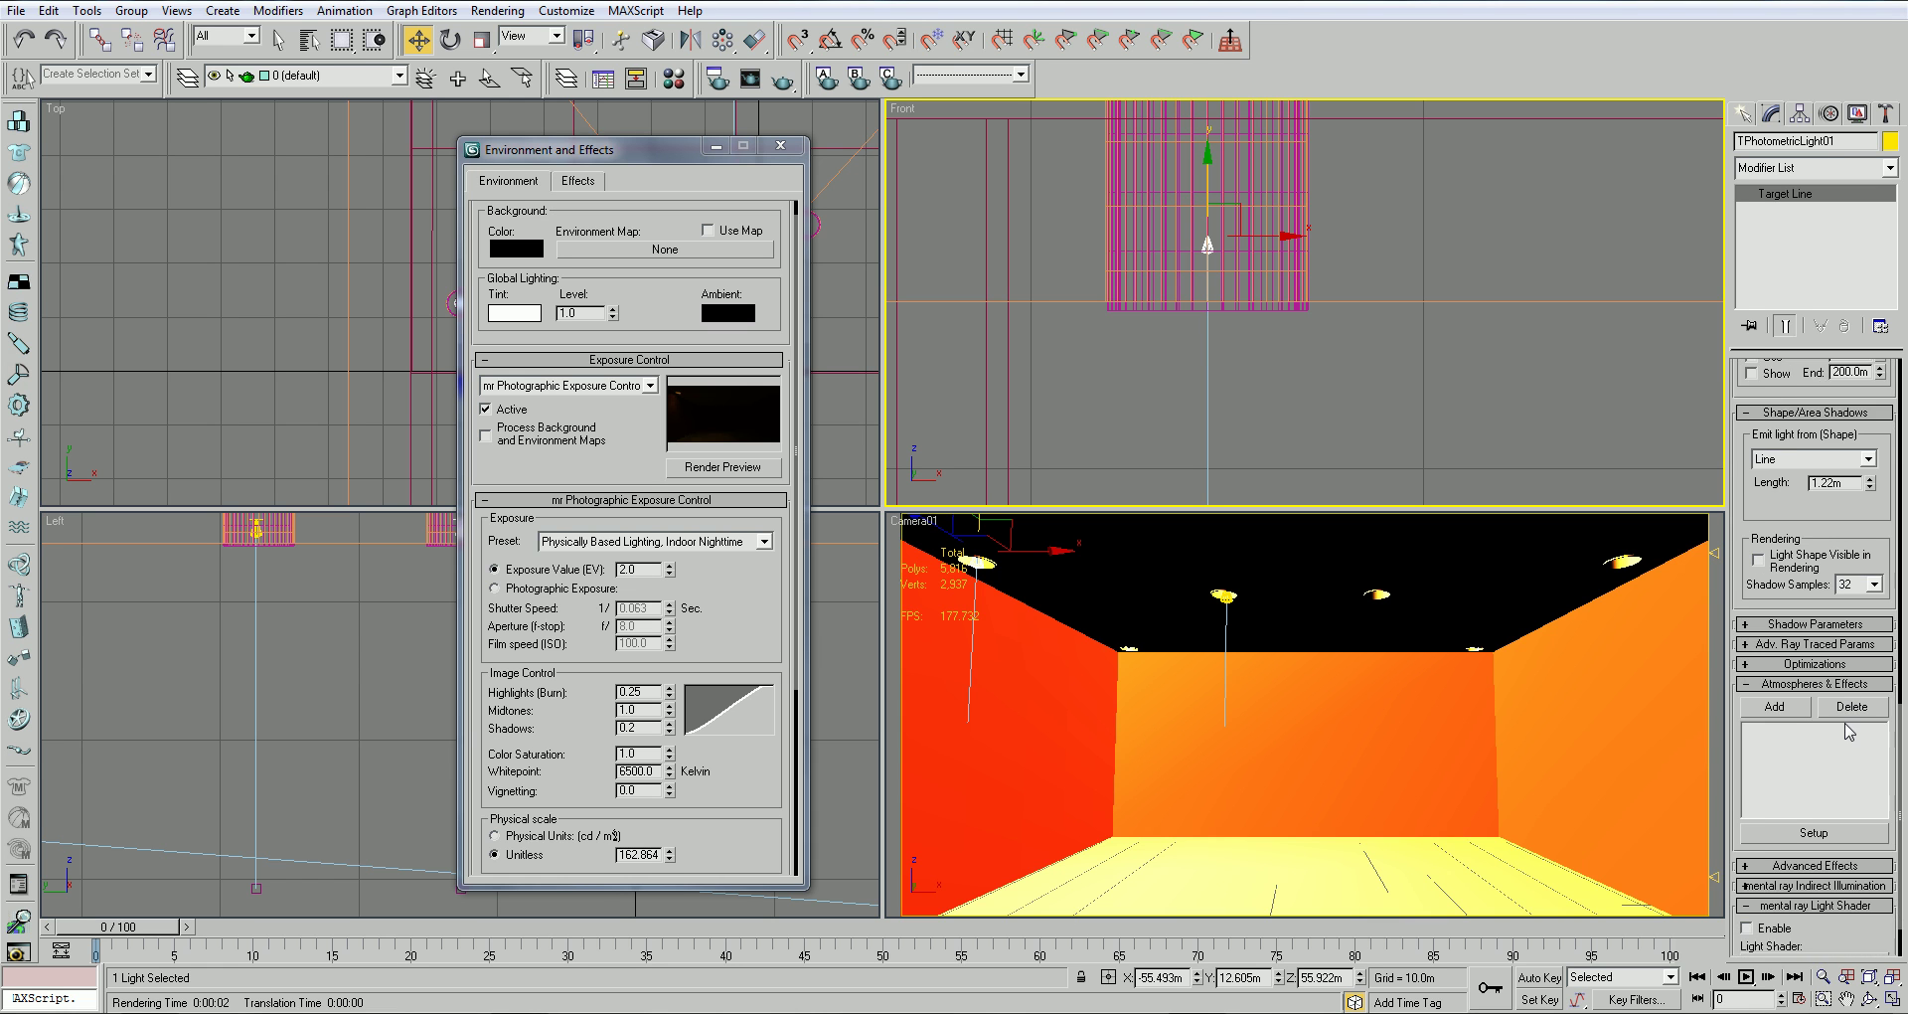
scroll(1845, 731, up, 8)
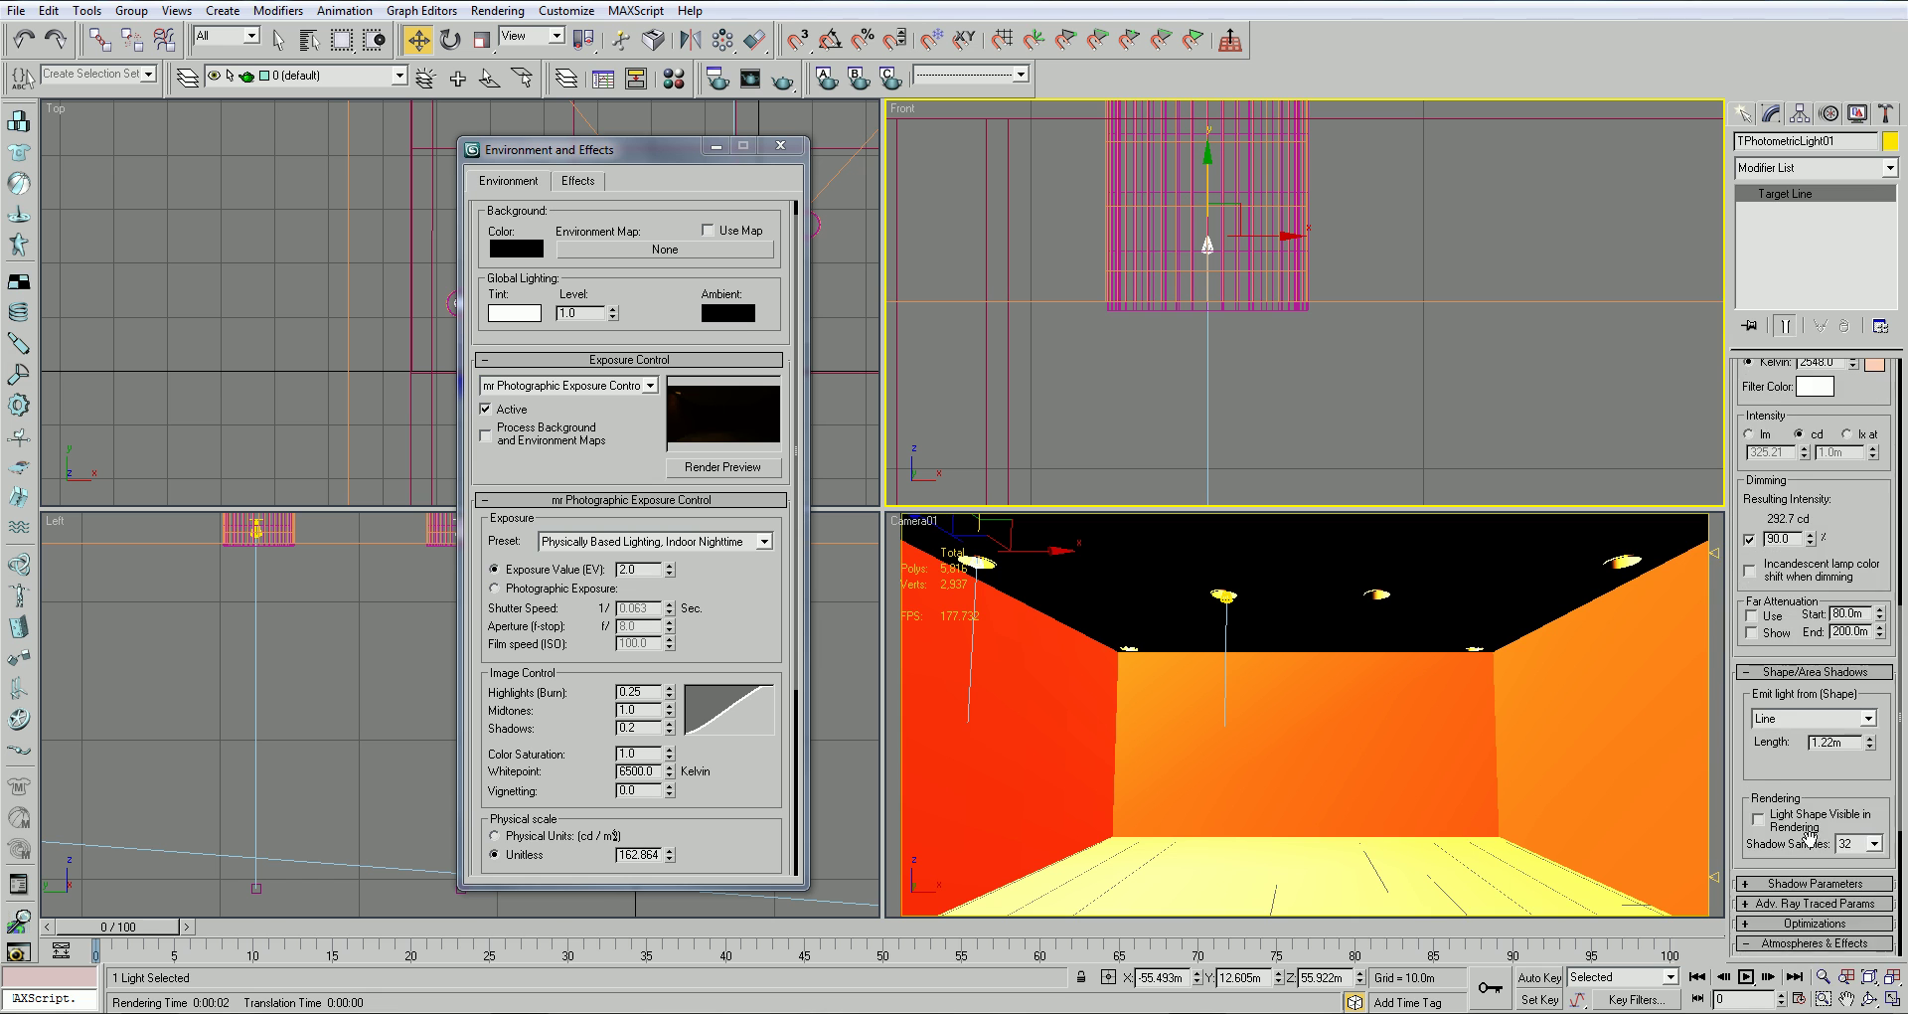
Test render the Camera01 view with the two lights, then cancel and close the render
click(1198, 614)
click(764, 88)
click(781, 82)
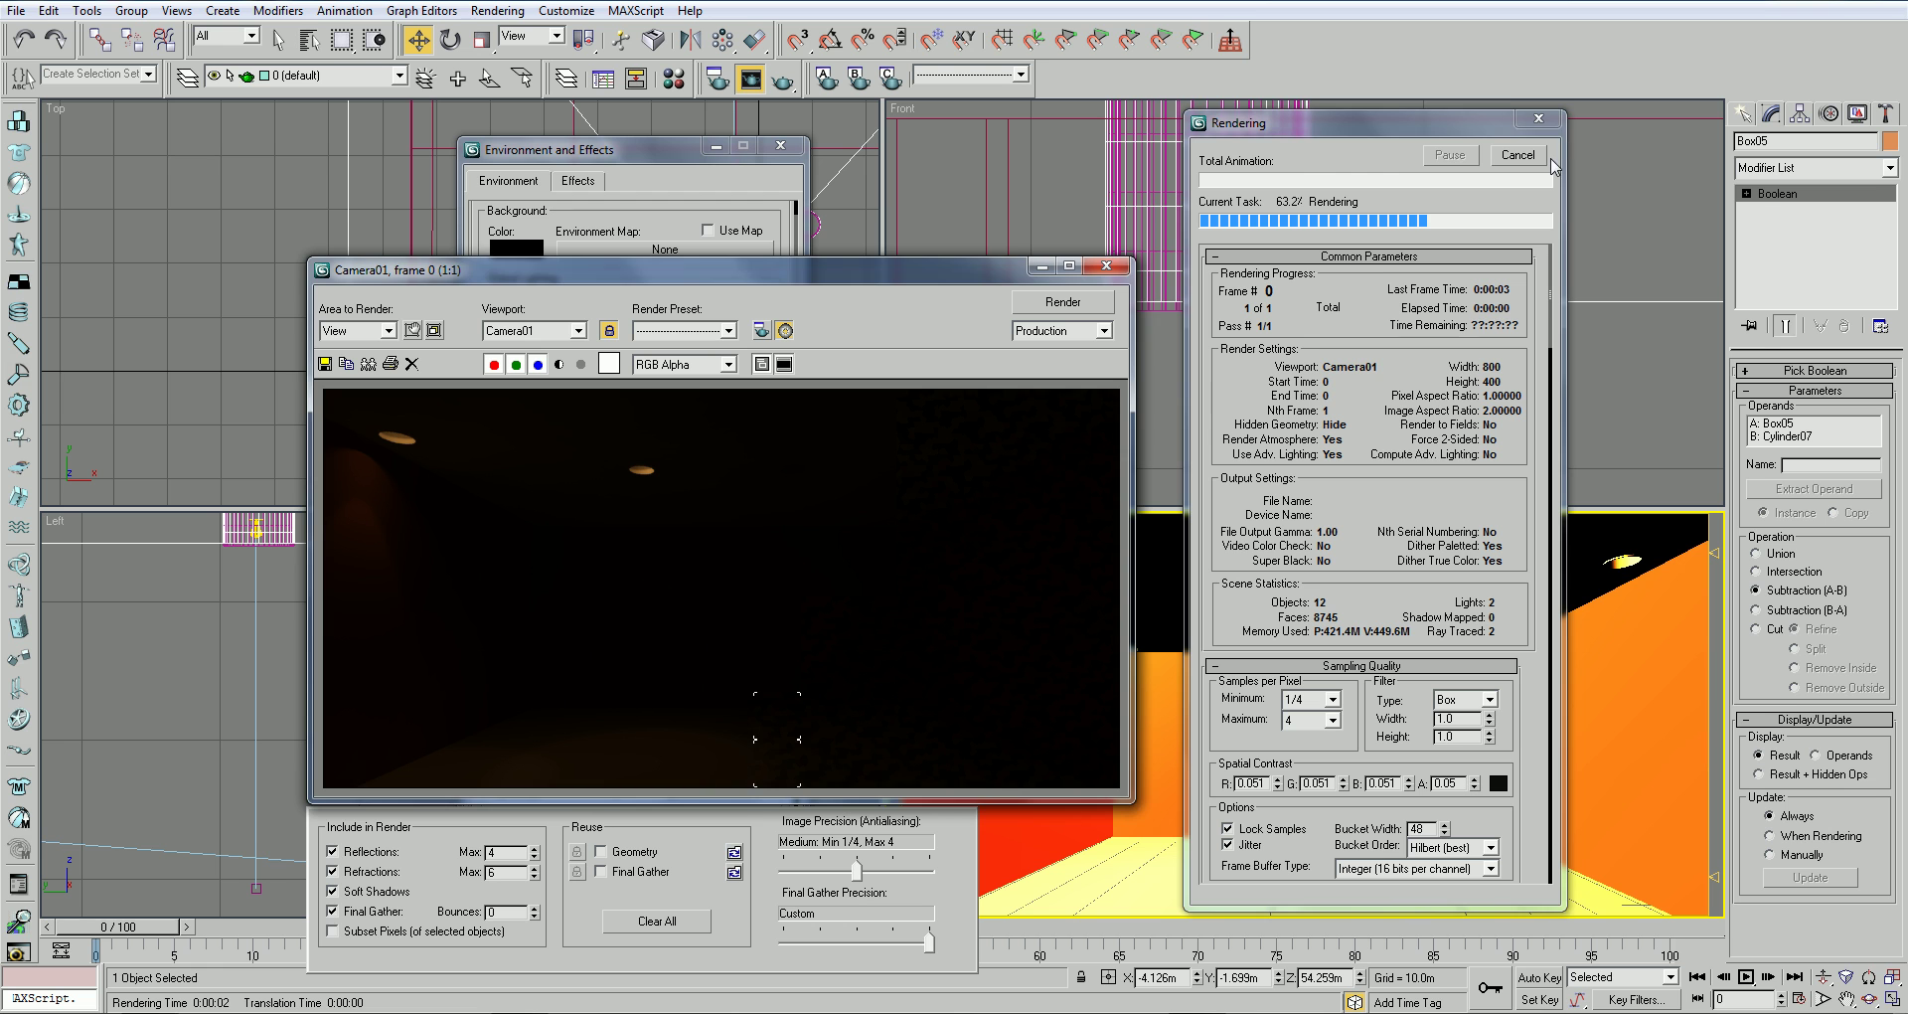
click(1517, 156)
click(1106, 265)
Move the first photometric light higher inside its lamp, to a height of about 56.6 m
click(1198, 255)
click(1205, 248)
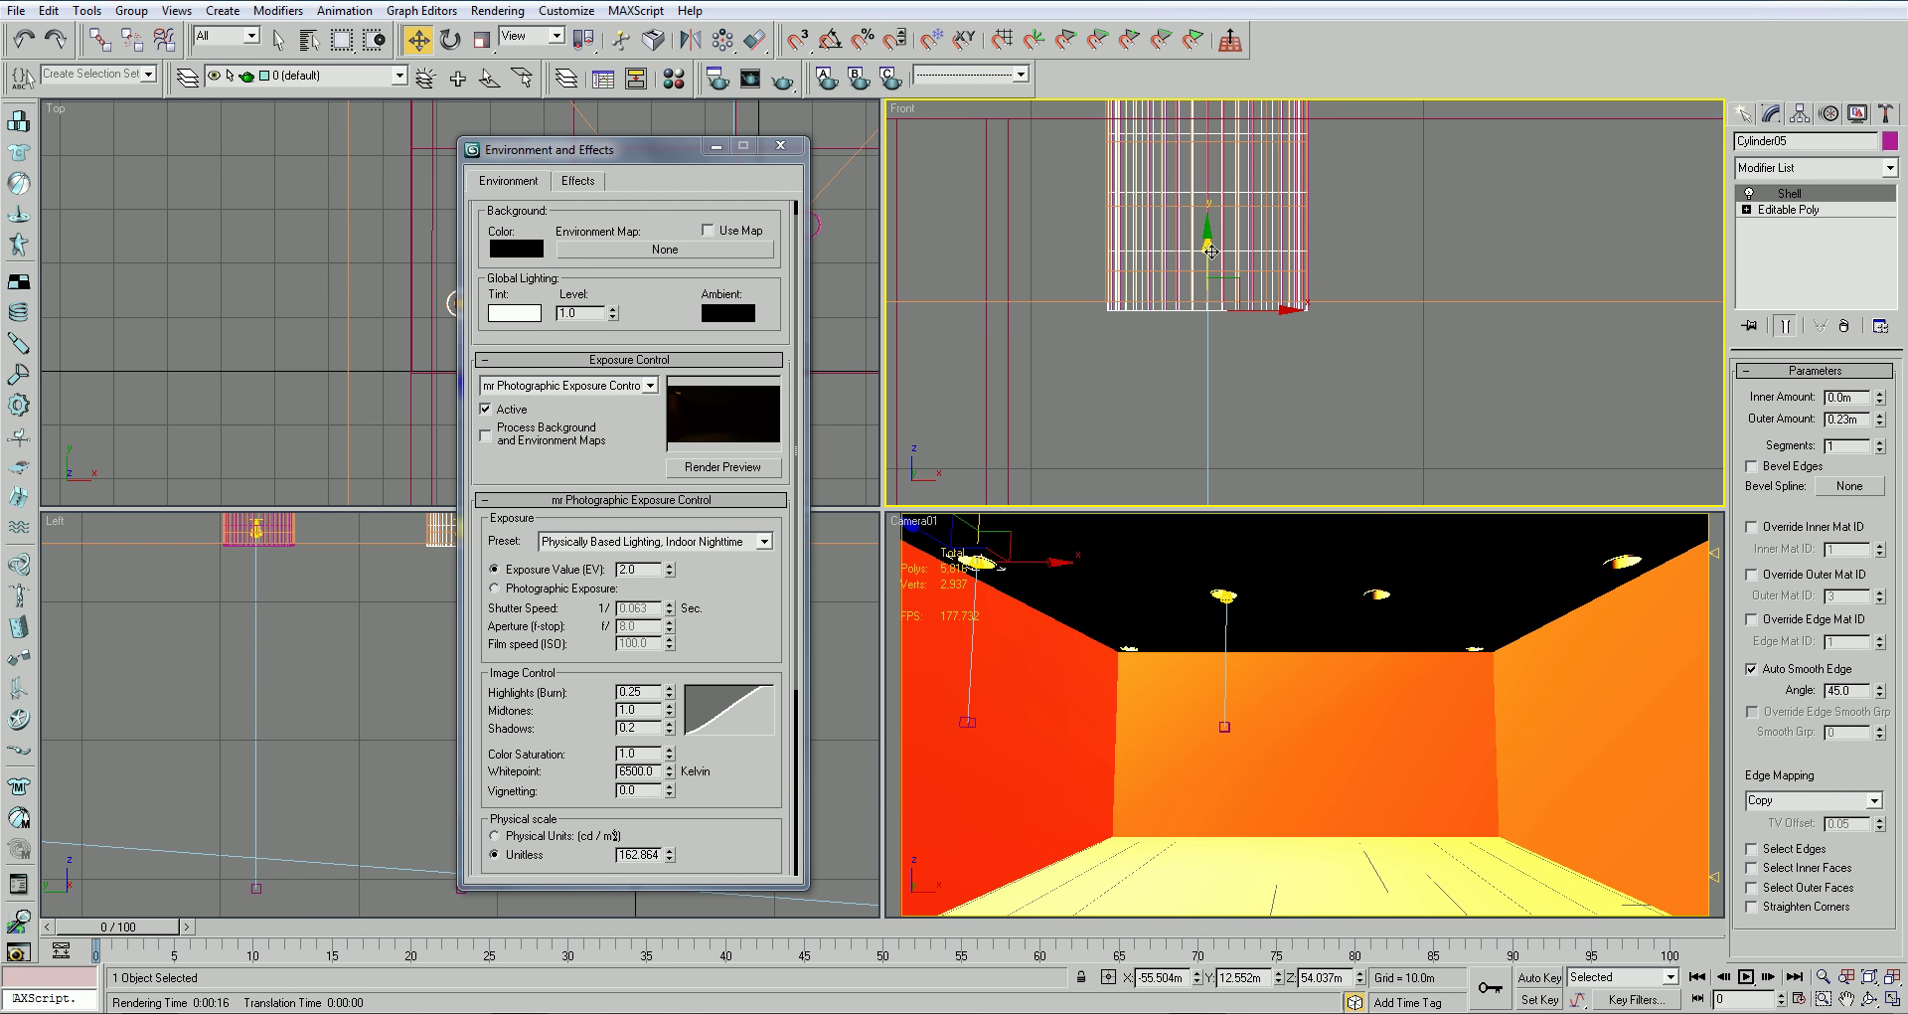
click(1208, 246)
click(1208, 246)
click(1295, 349)
click(1214, 254)
click(1206, 242)
mouse_move(1208, 212)
mouse_down()
mouse_move(1210, 256)
mouse_move(1215, 187)
mouse_up()
Raise the first light's dimming to 361.8% and refresh the exposure preview
drag(1811, 716, 1820, 416)
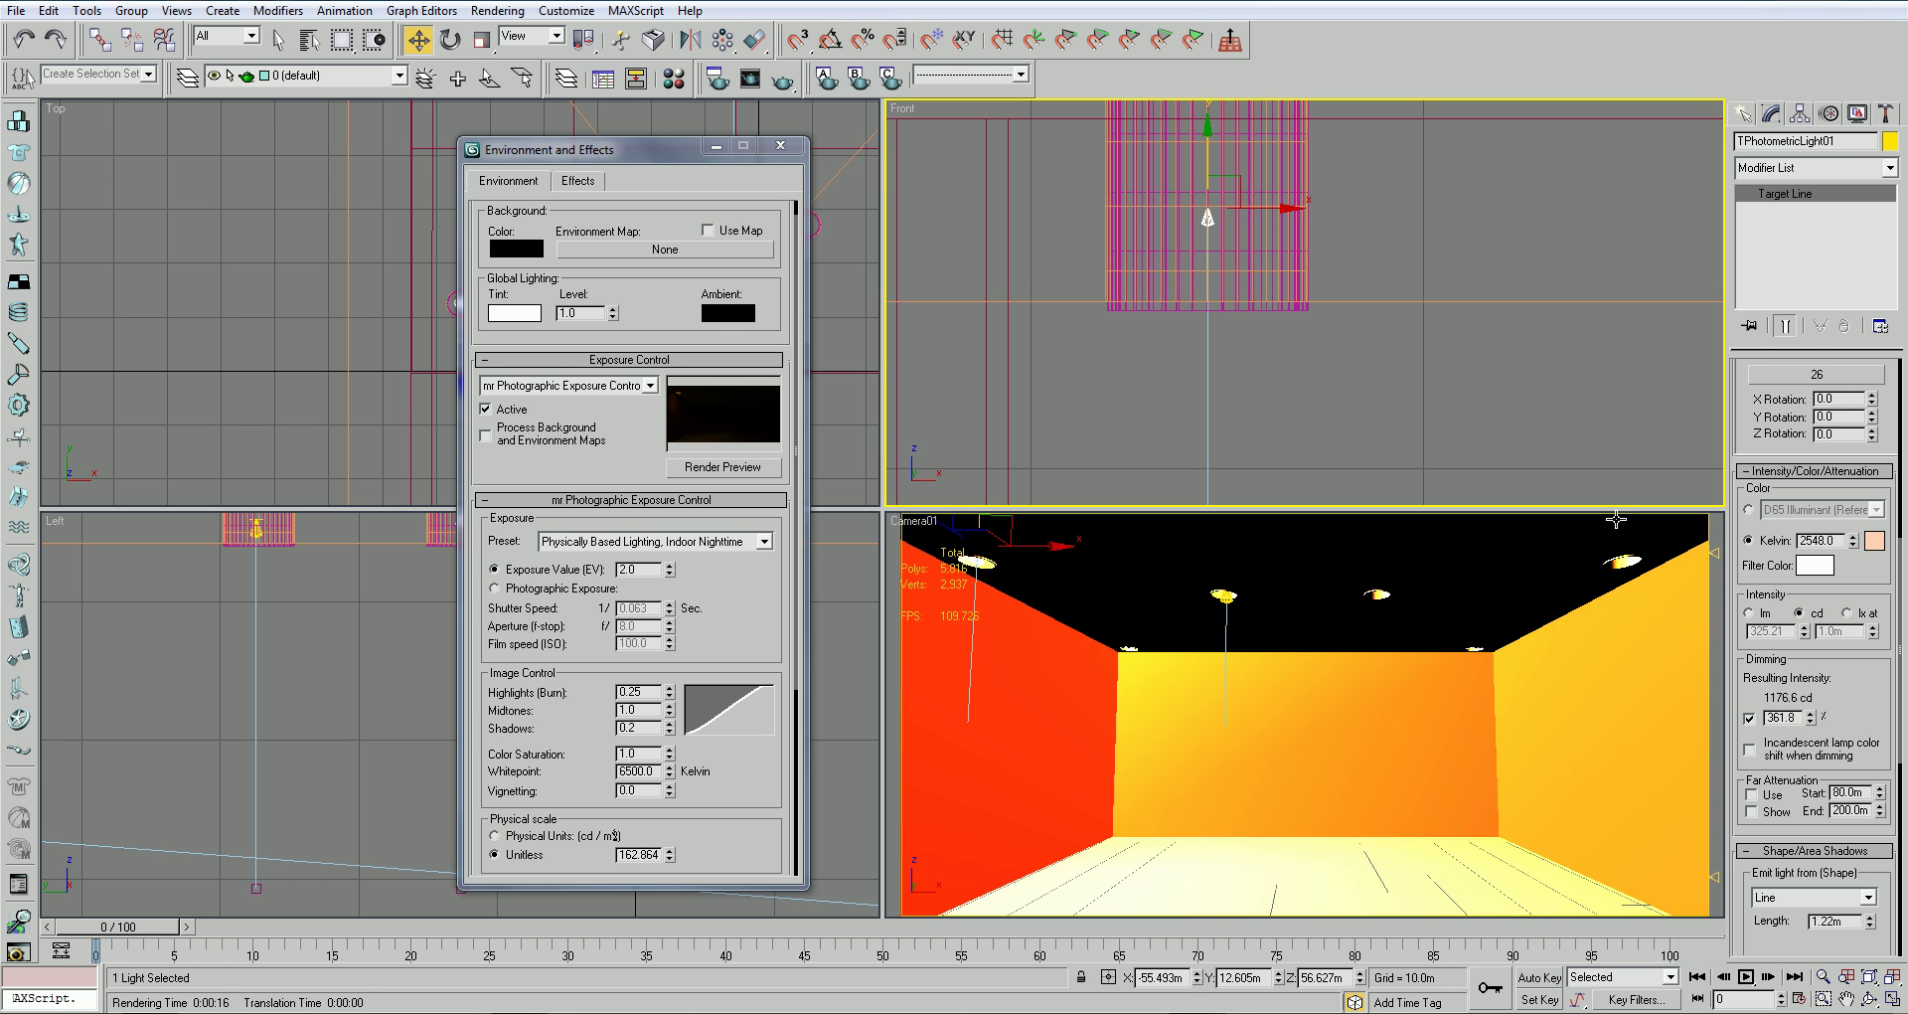
click(1013, 542)
click(715, 467)
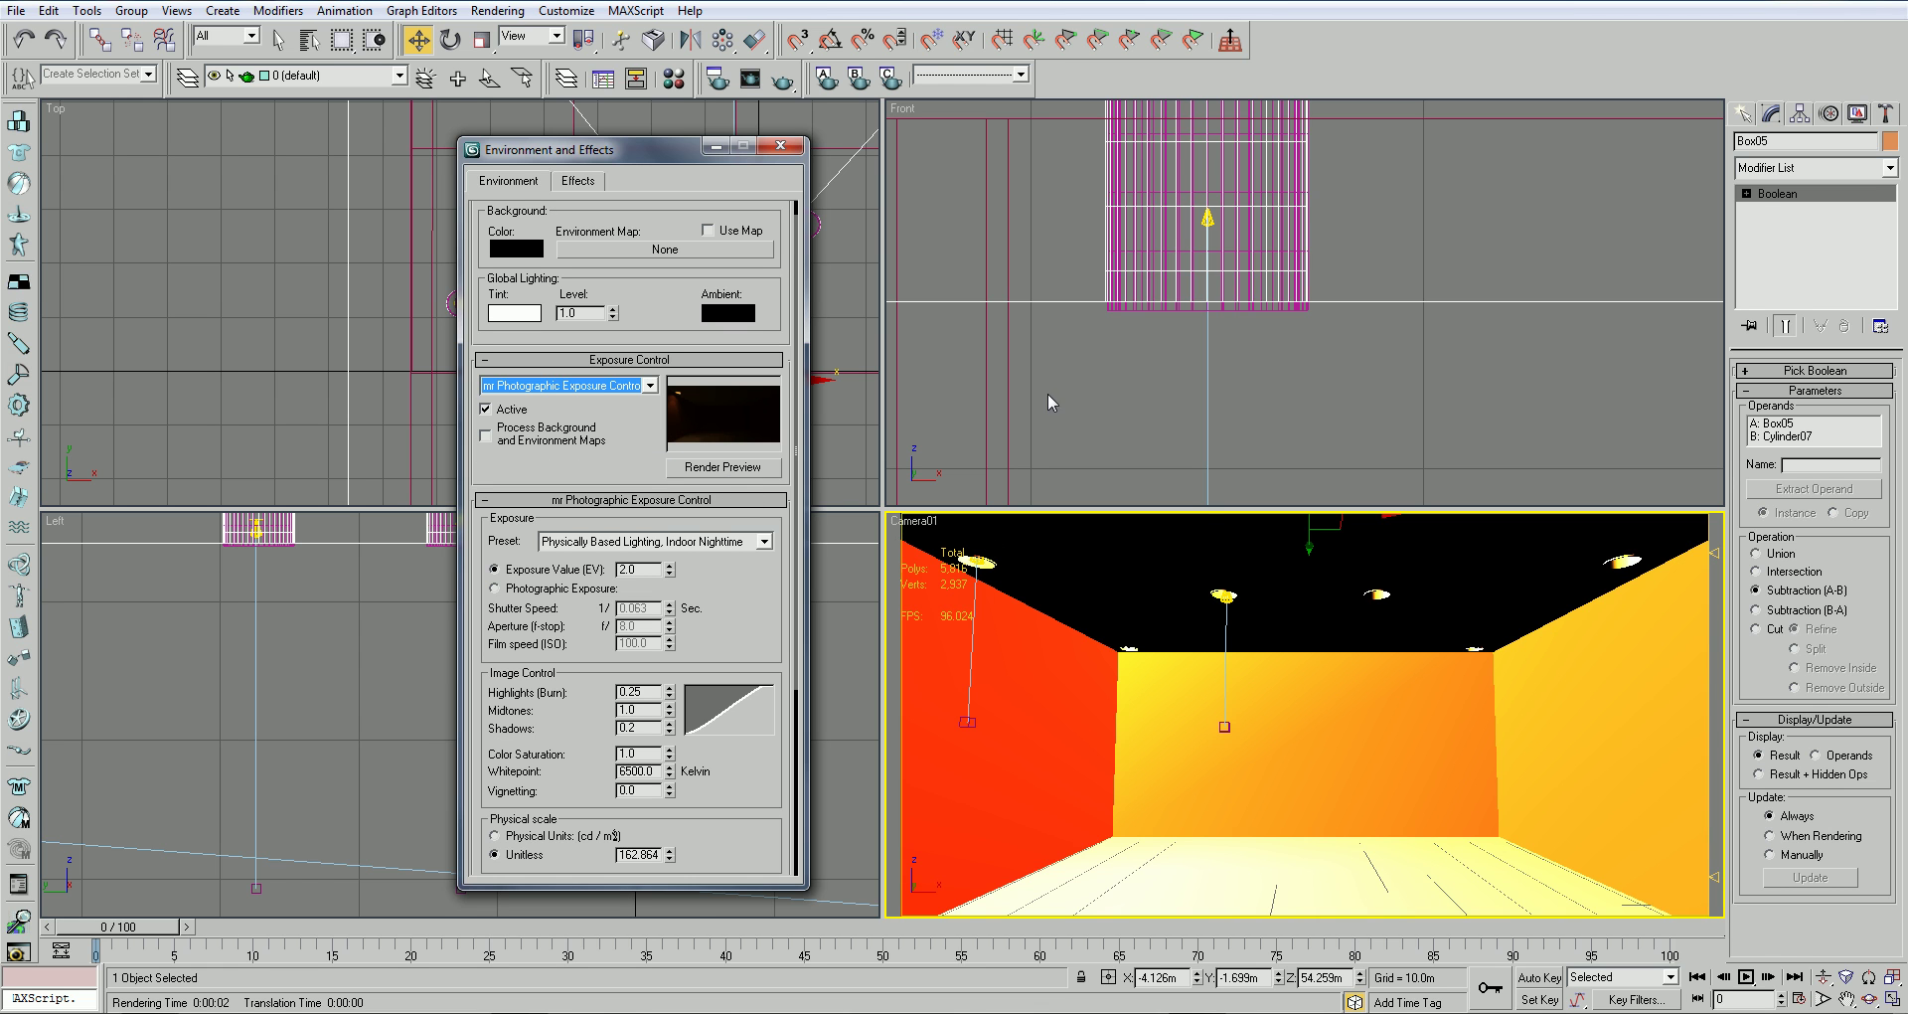
Examine how the lights sit inside their lamps in the front view
click(1207, 218)
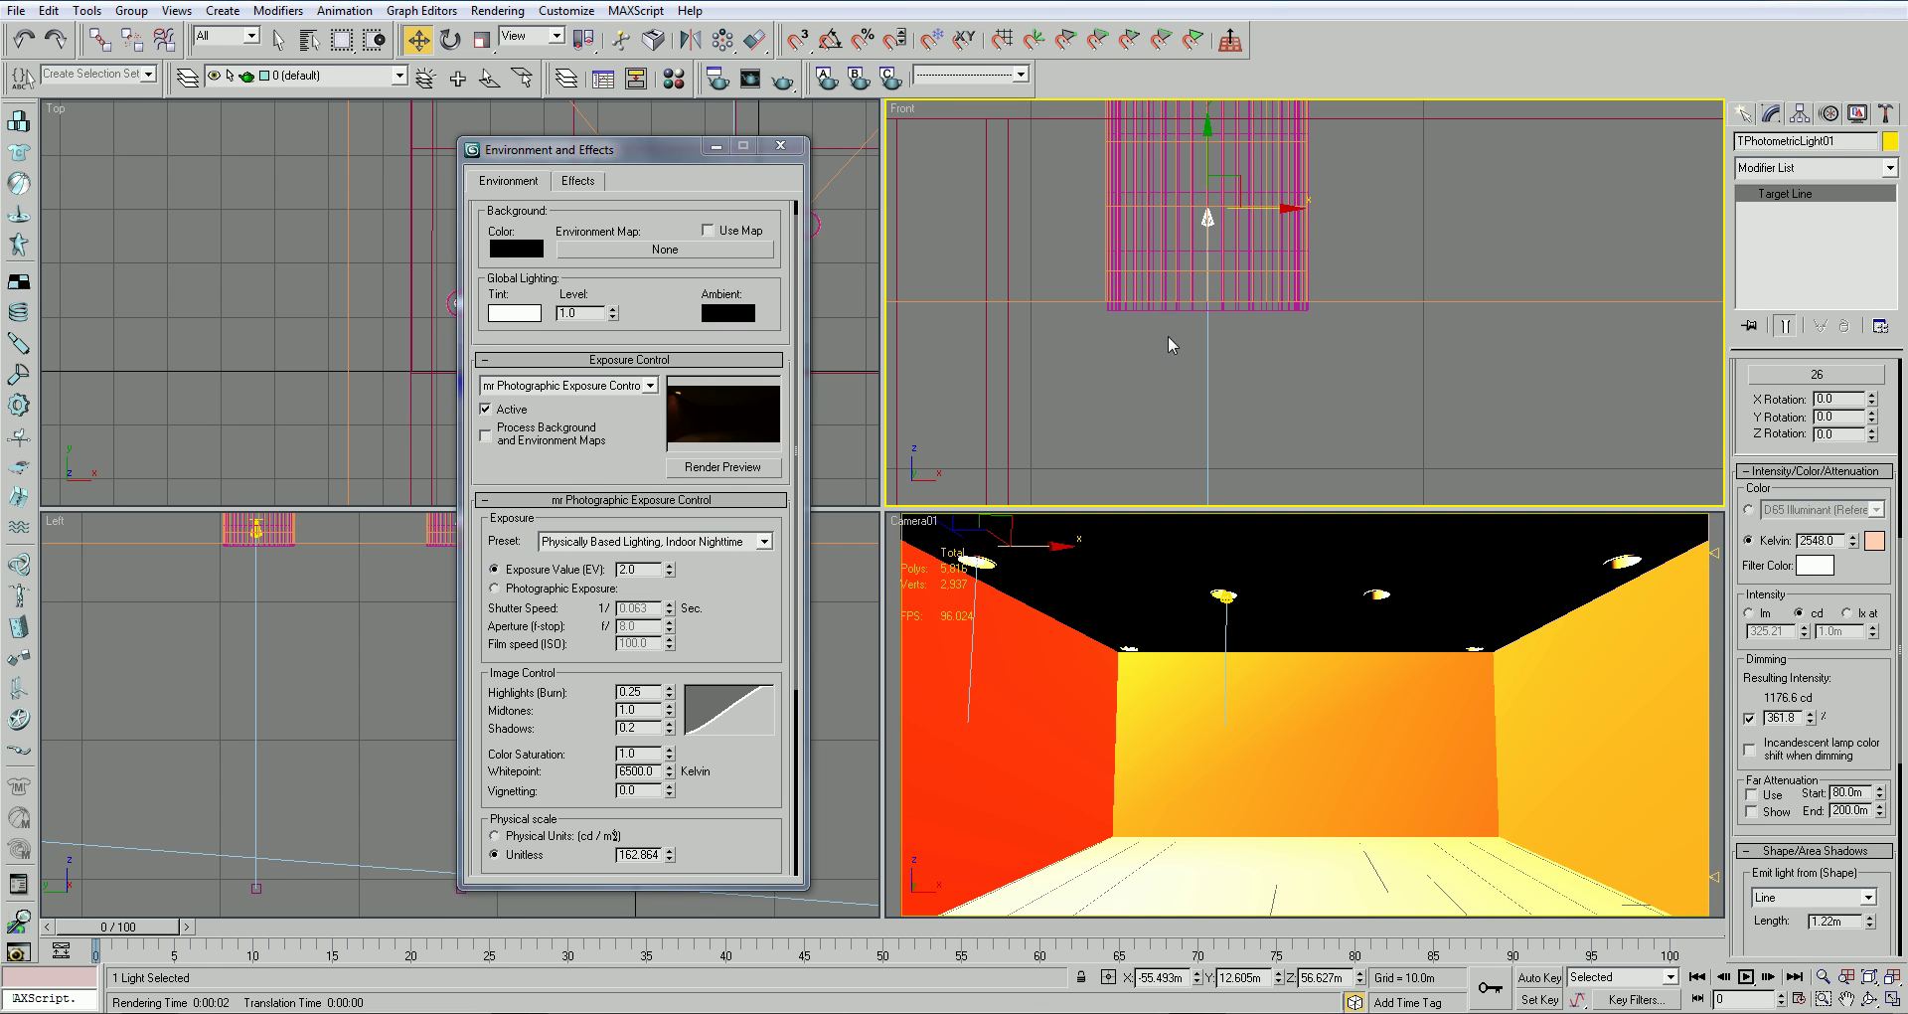
click(1266, 462)
scroll(1268, 457, down, 2)
scroll(1297, 422, down, 2)
drag(1426, 386, 1292, 418)
drag(1358, 325, 1357, 409)
click(1332, 408)
scroll(1329, 399, up, 4)
Test render the Camera01 view, check the lamps in the image, and close the render
click(982, 550)
click(783, 78)
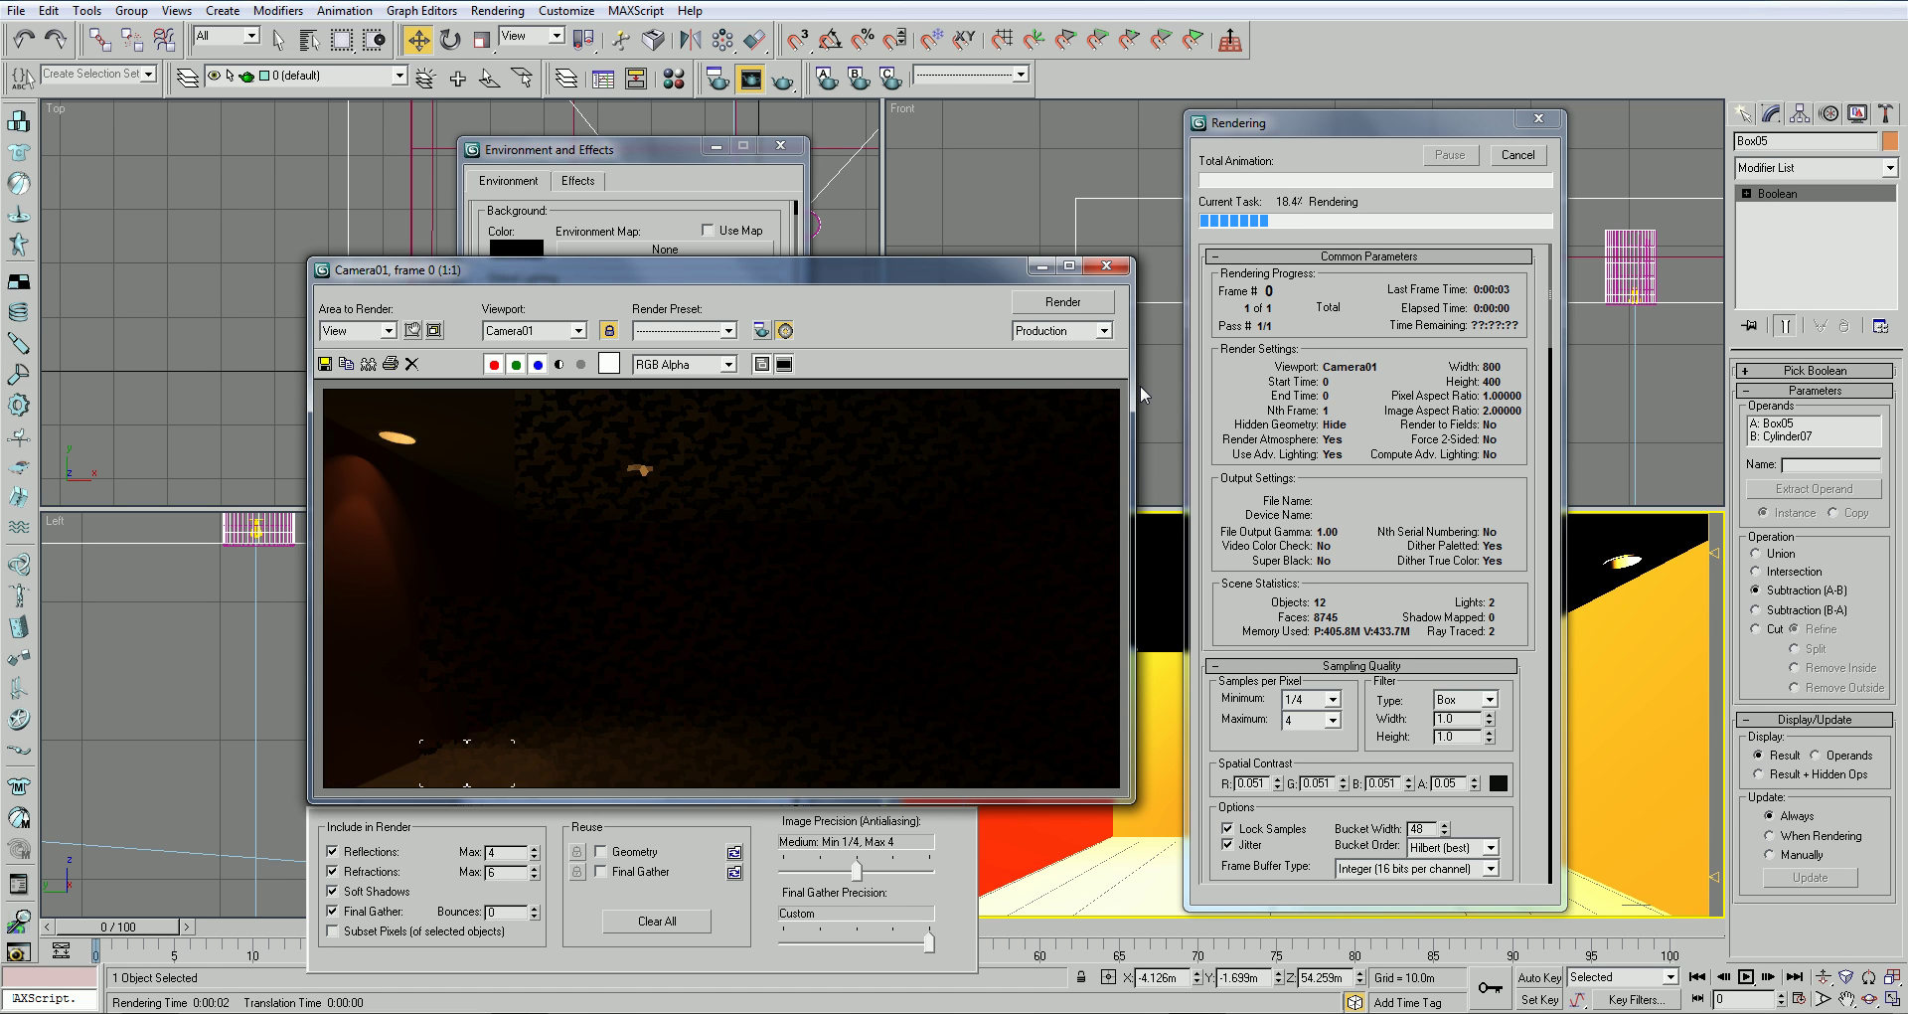
scroll(1139, 386, up, 1)
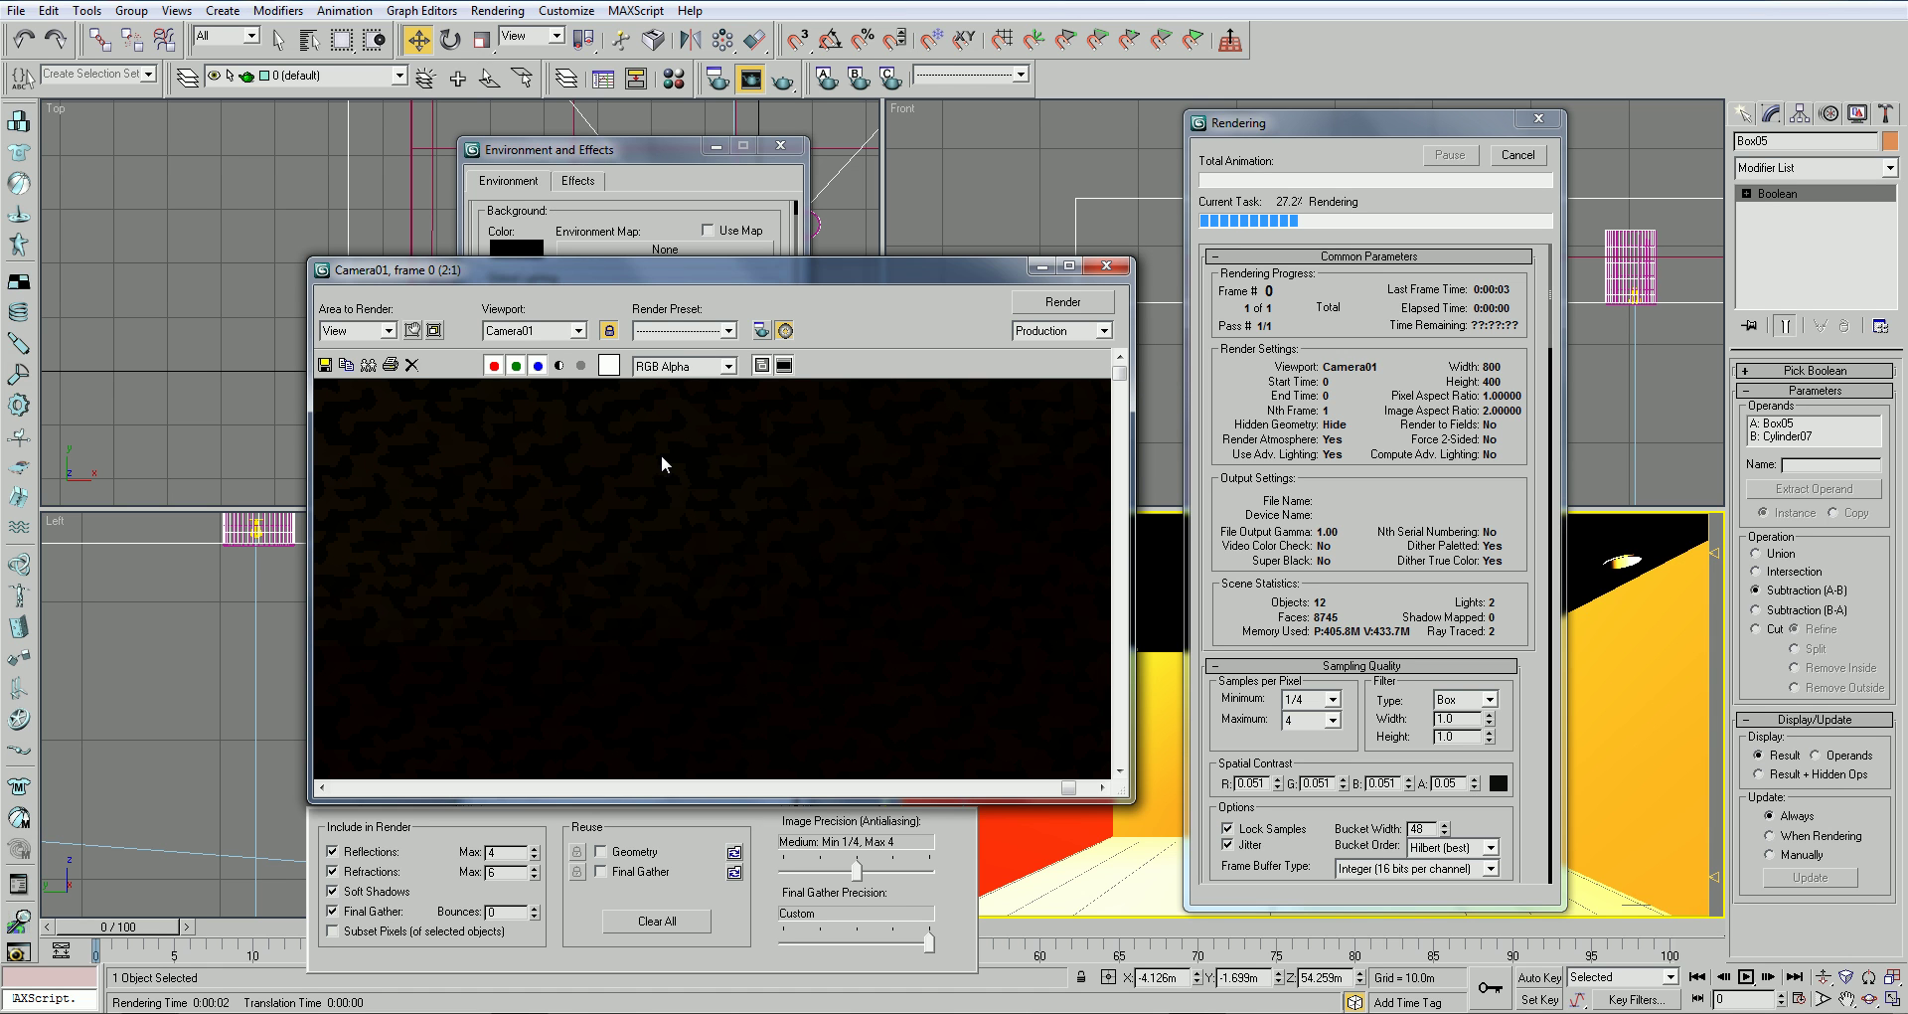
scroll(660, 455, down, 1)
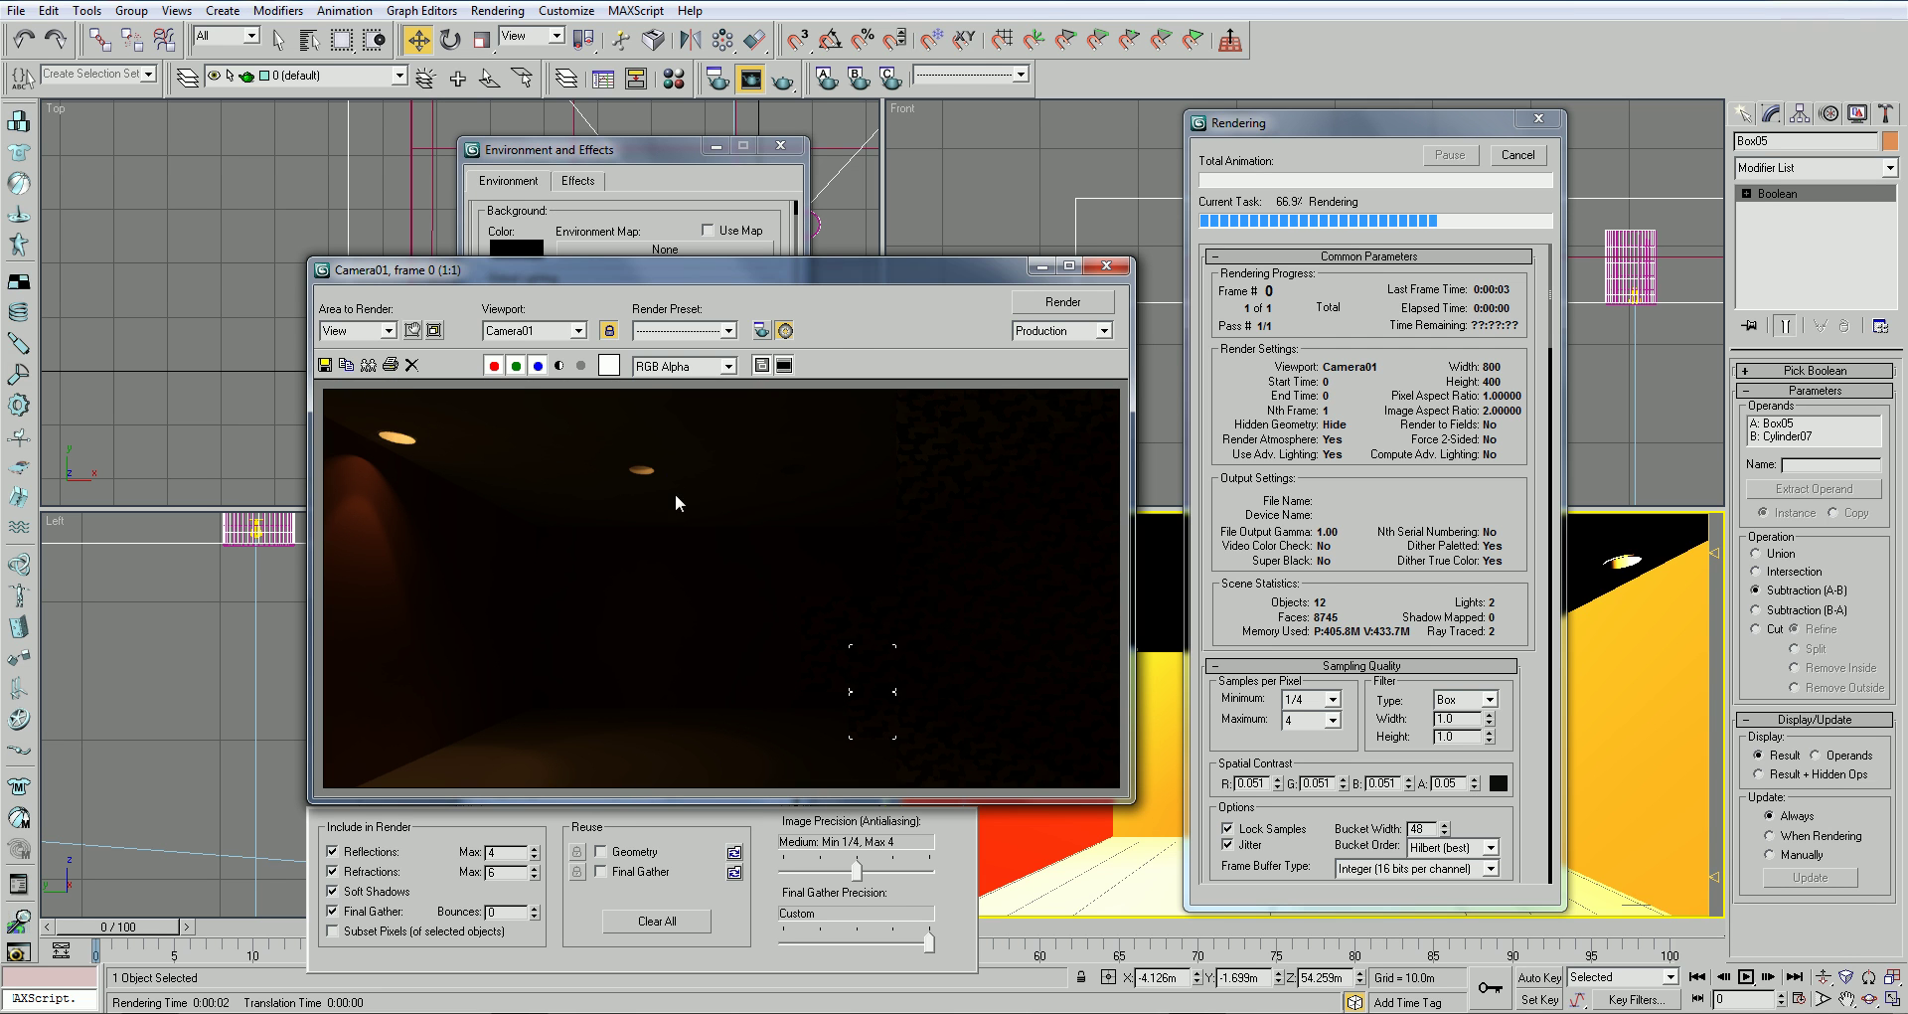
click(1111, 268)
Select the first photometric light in the front view and set its light-emitting shape to Point
click(1320, 318)
click(1292, 288)
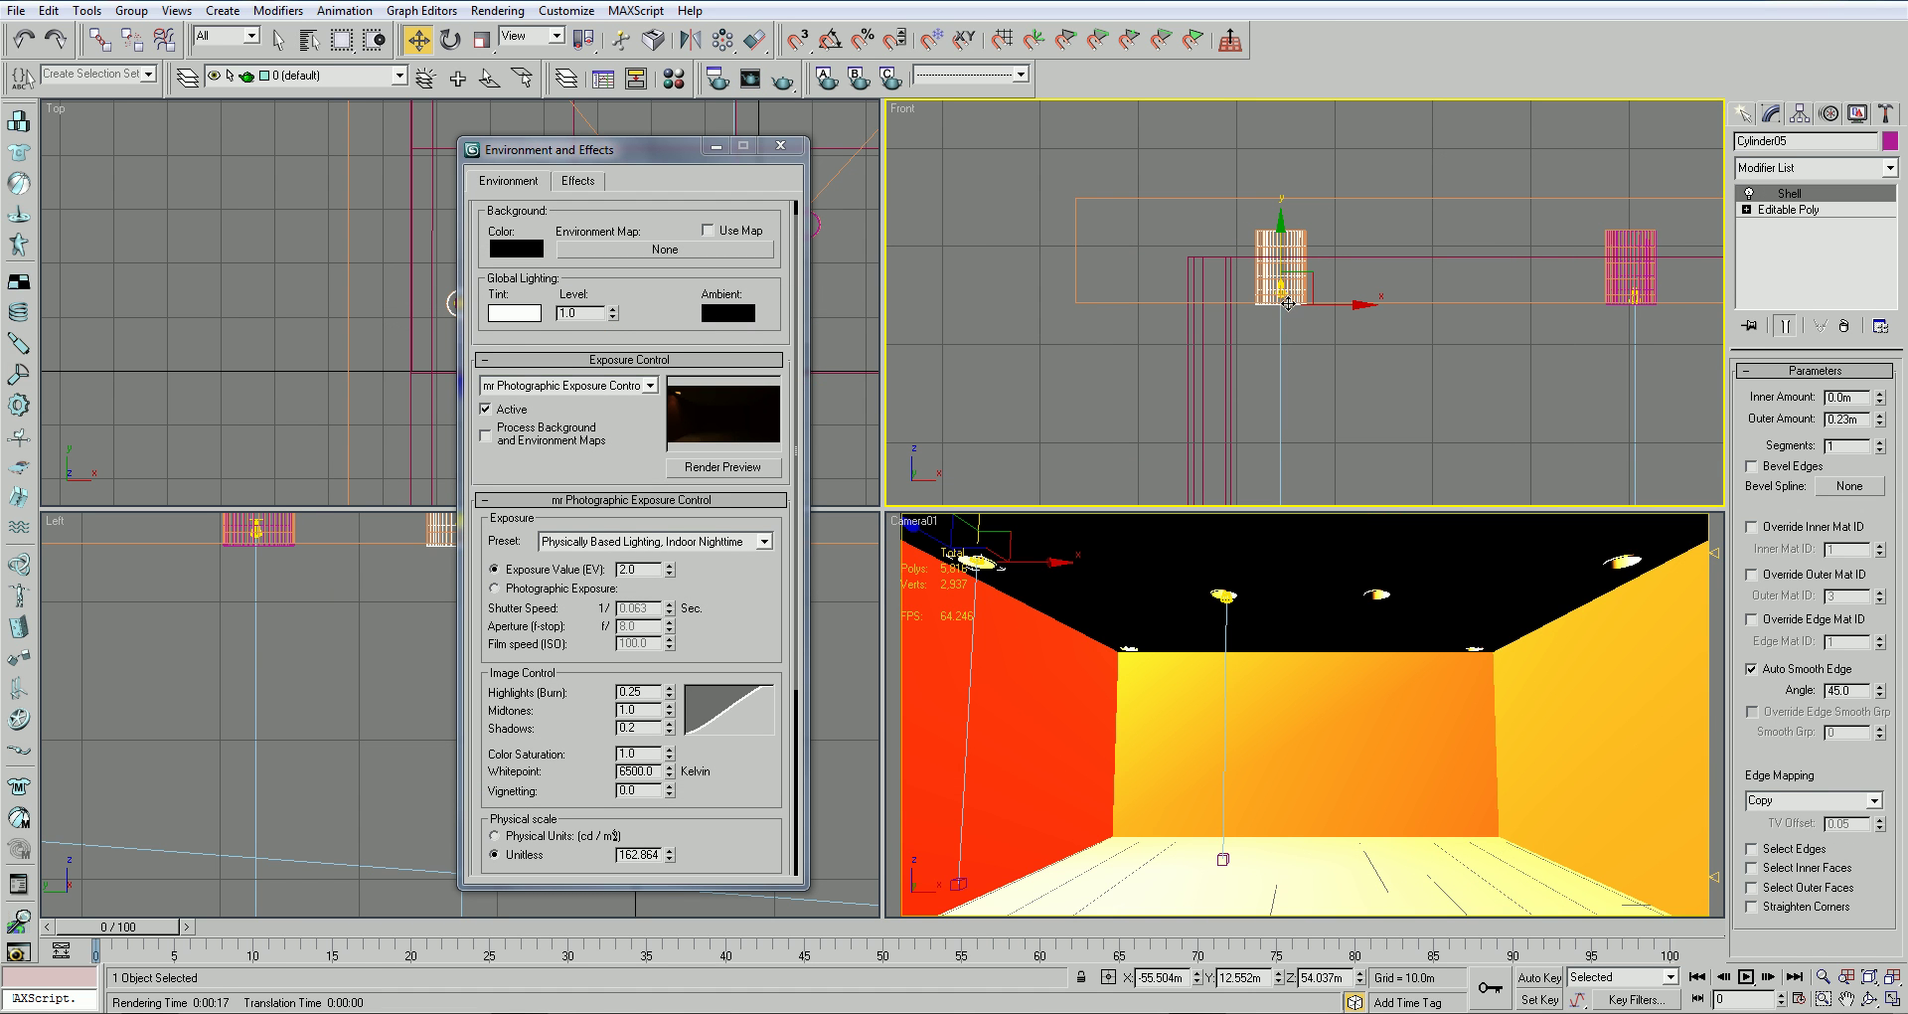
click(1282, 289)
drag(1883, 565, 1881, 595)
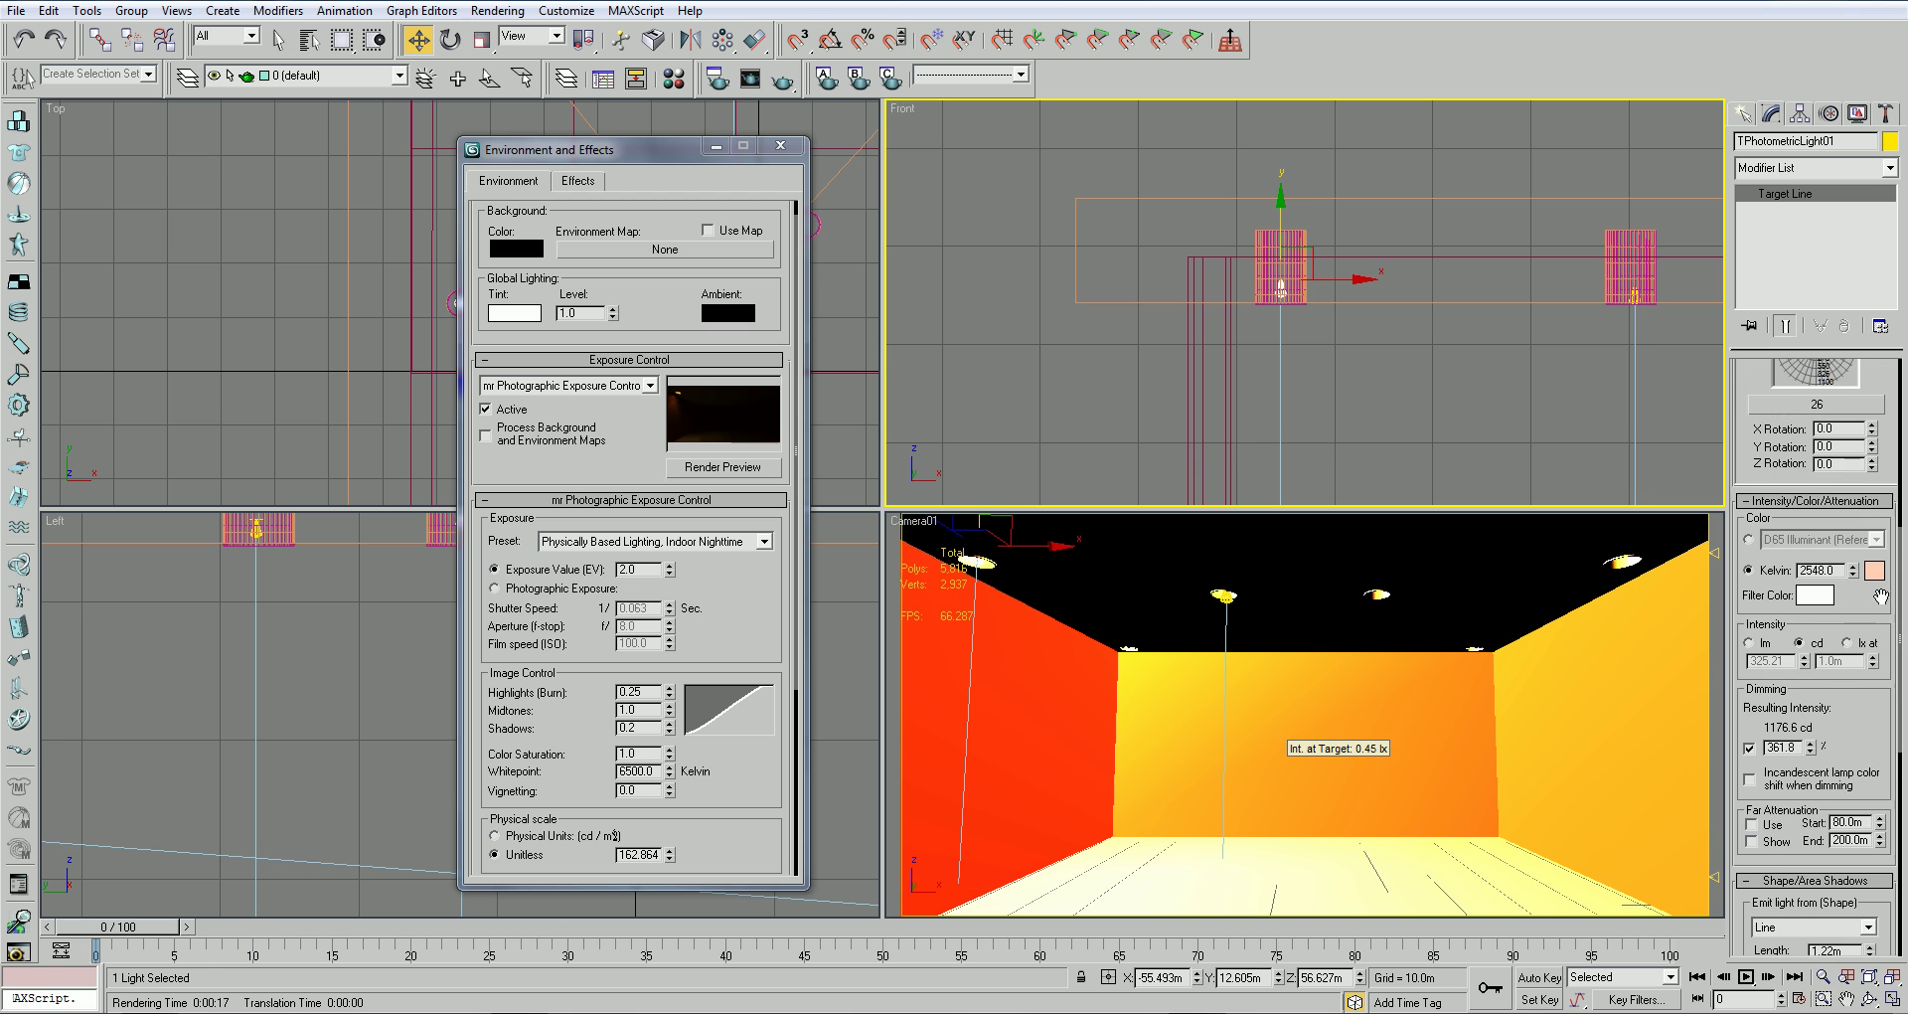
scroll(1882, 595, down, 11)
click(1869, 599)
click(1818, 615)
scroll(1881, 491, up, 5)
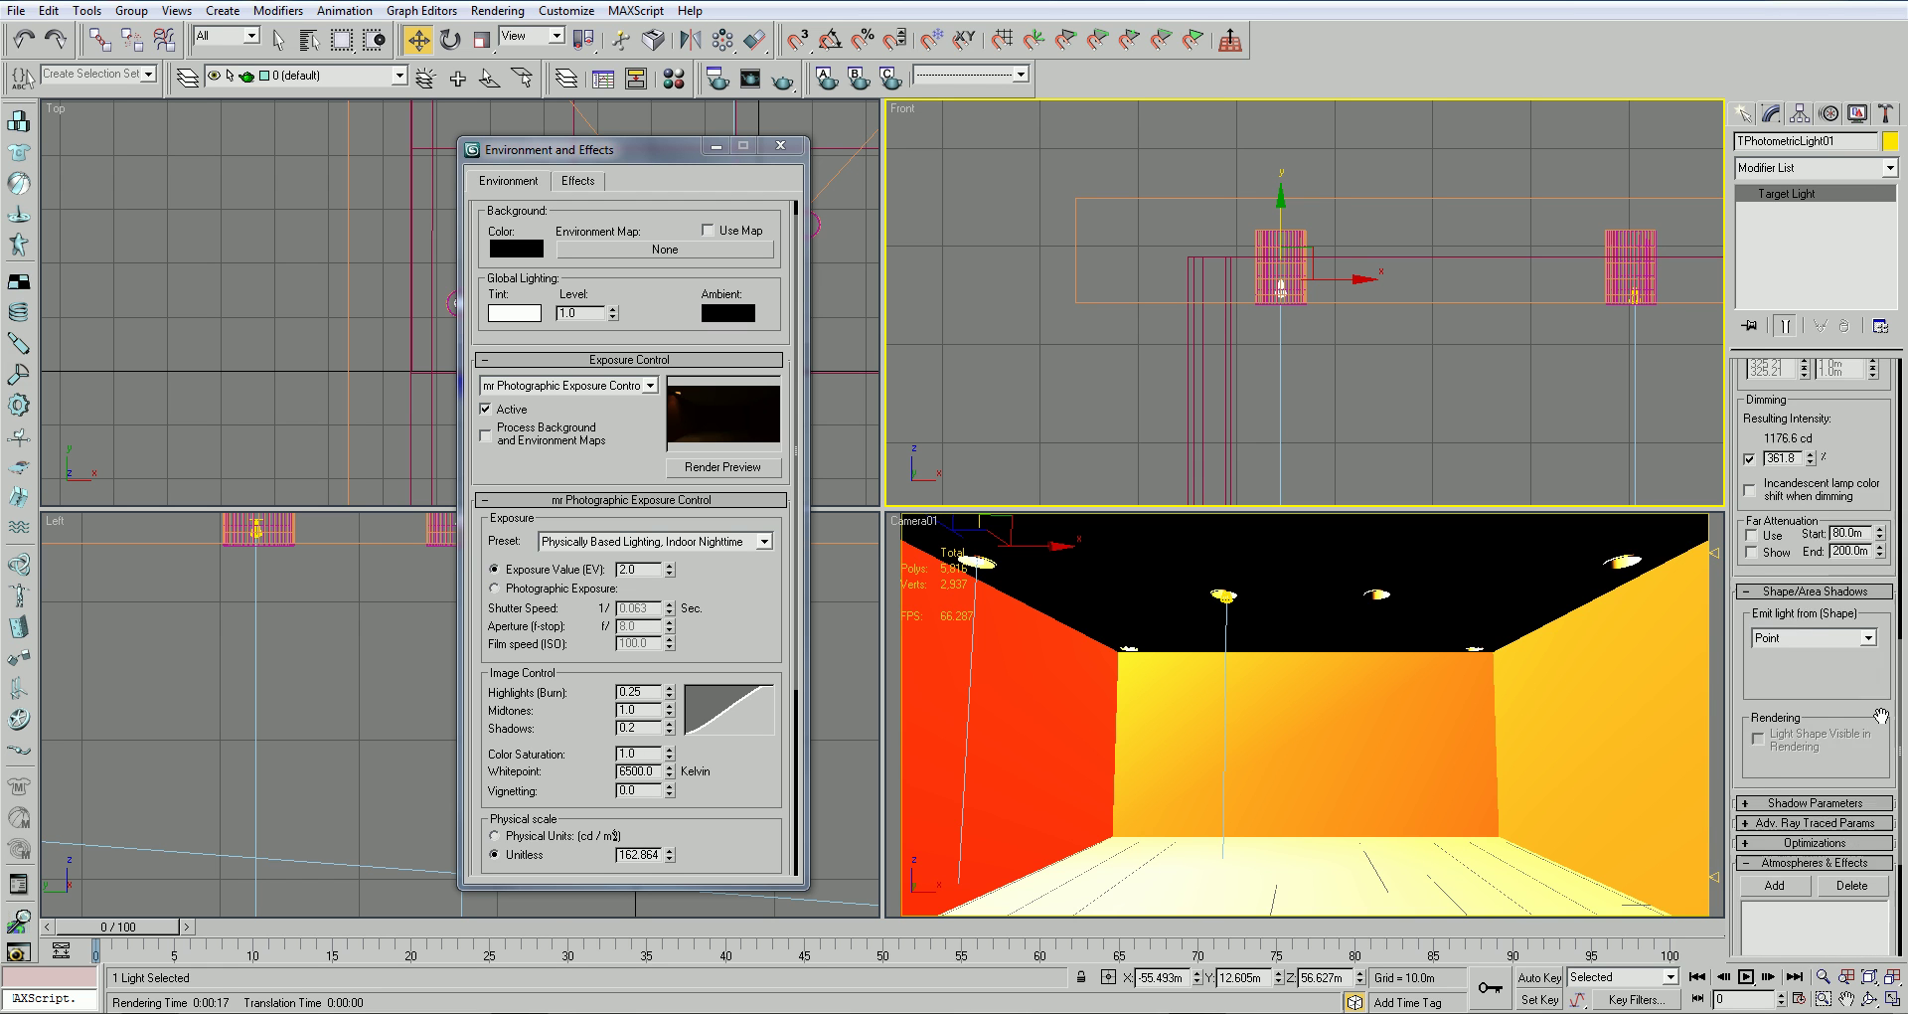
Select the second photometric light and set its light-emitting shape to Point
click(1639, 300)
click(1635, 308)
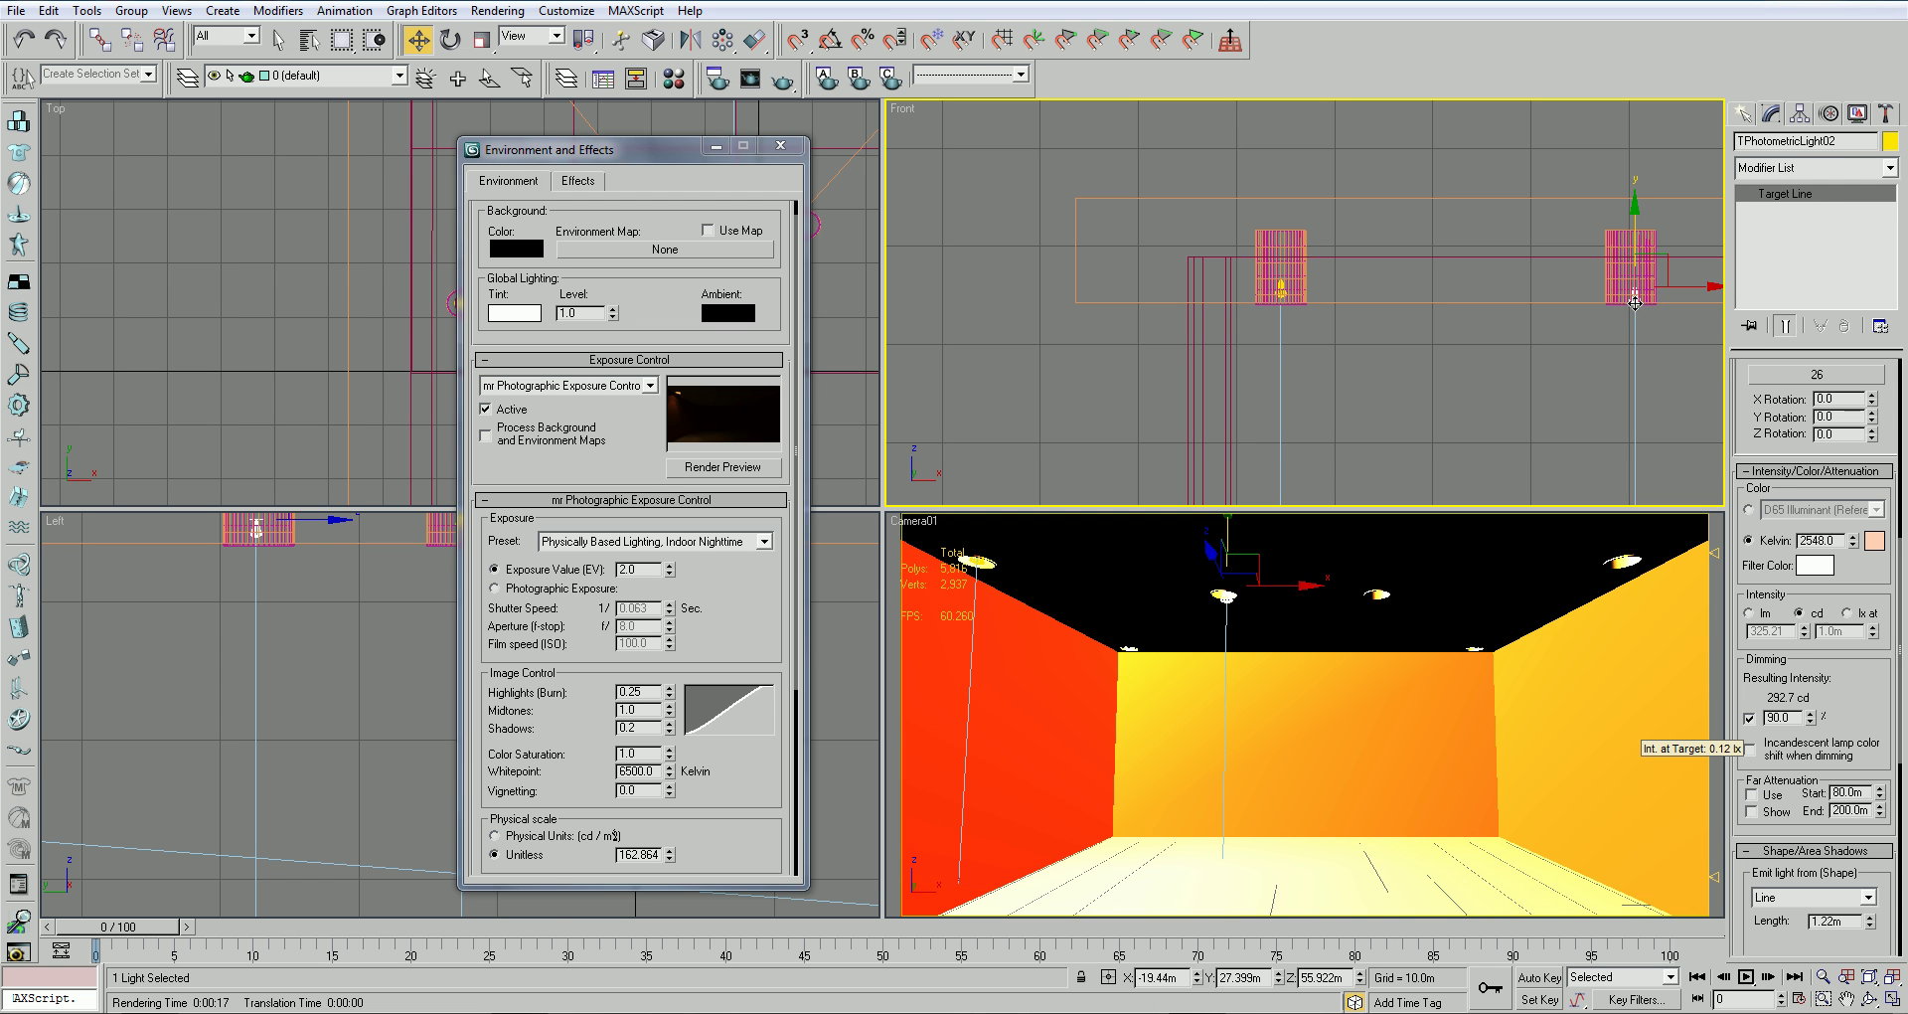
scroll(1848, 616, down, 5)
click(1869, 648)
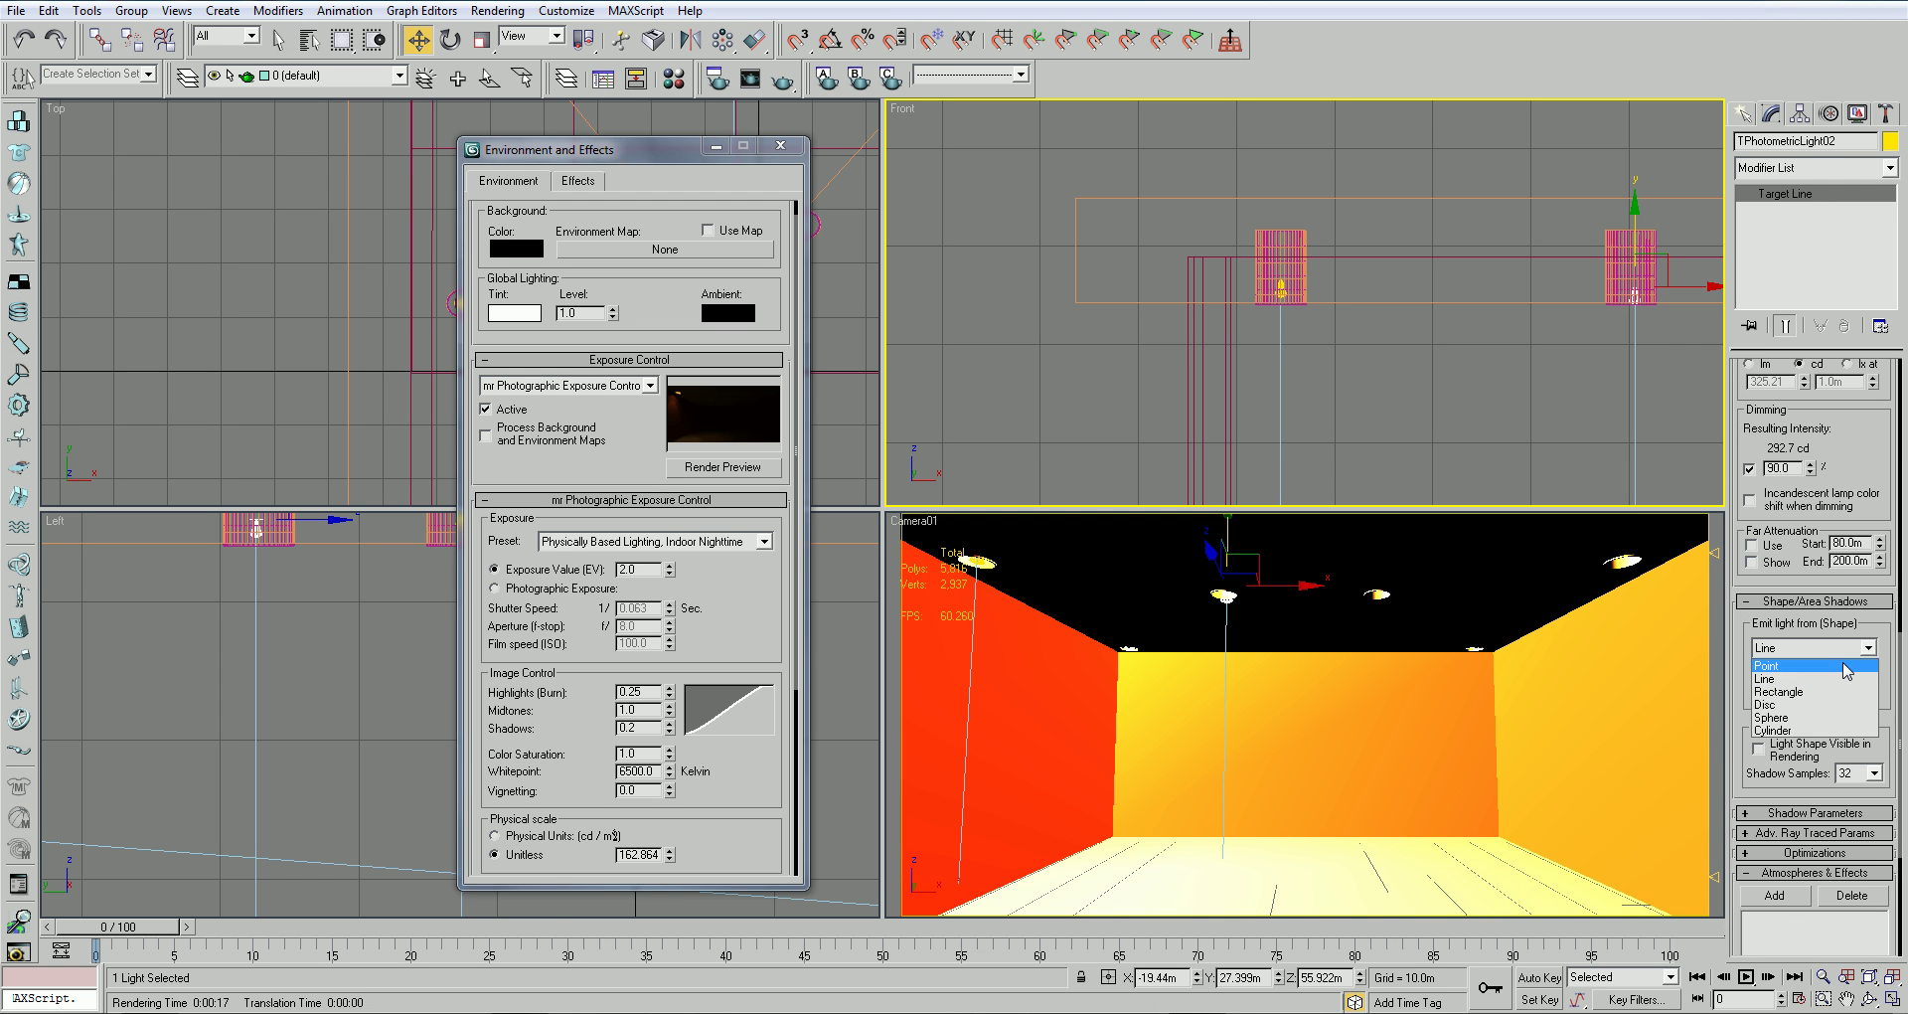
click(1808, 664)
Test render the Camera01 view with both lights set to Point, then close the render
click(1521, 582)
click(782, 87)
click(783, 84)
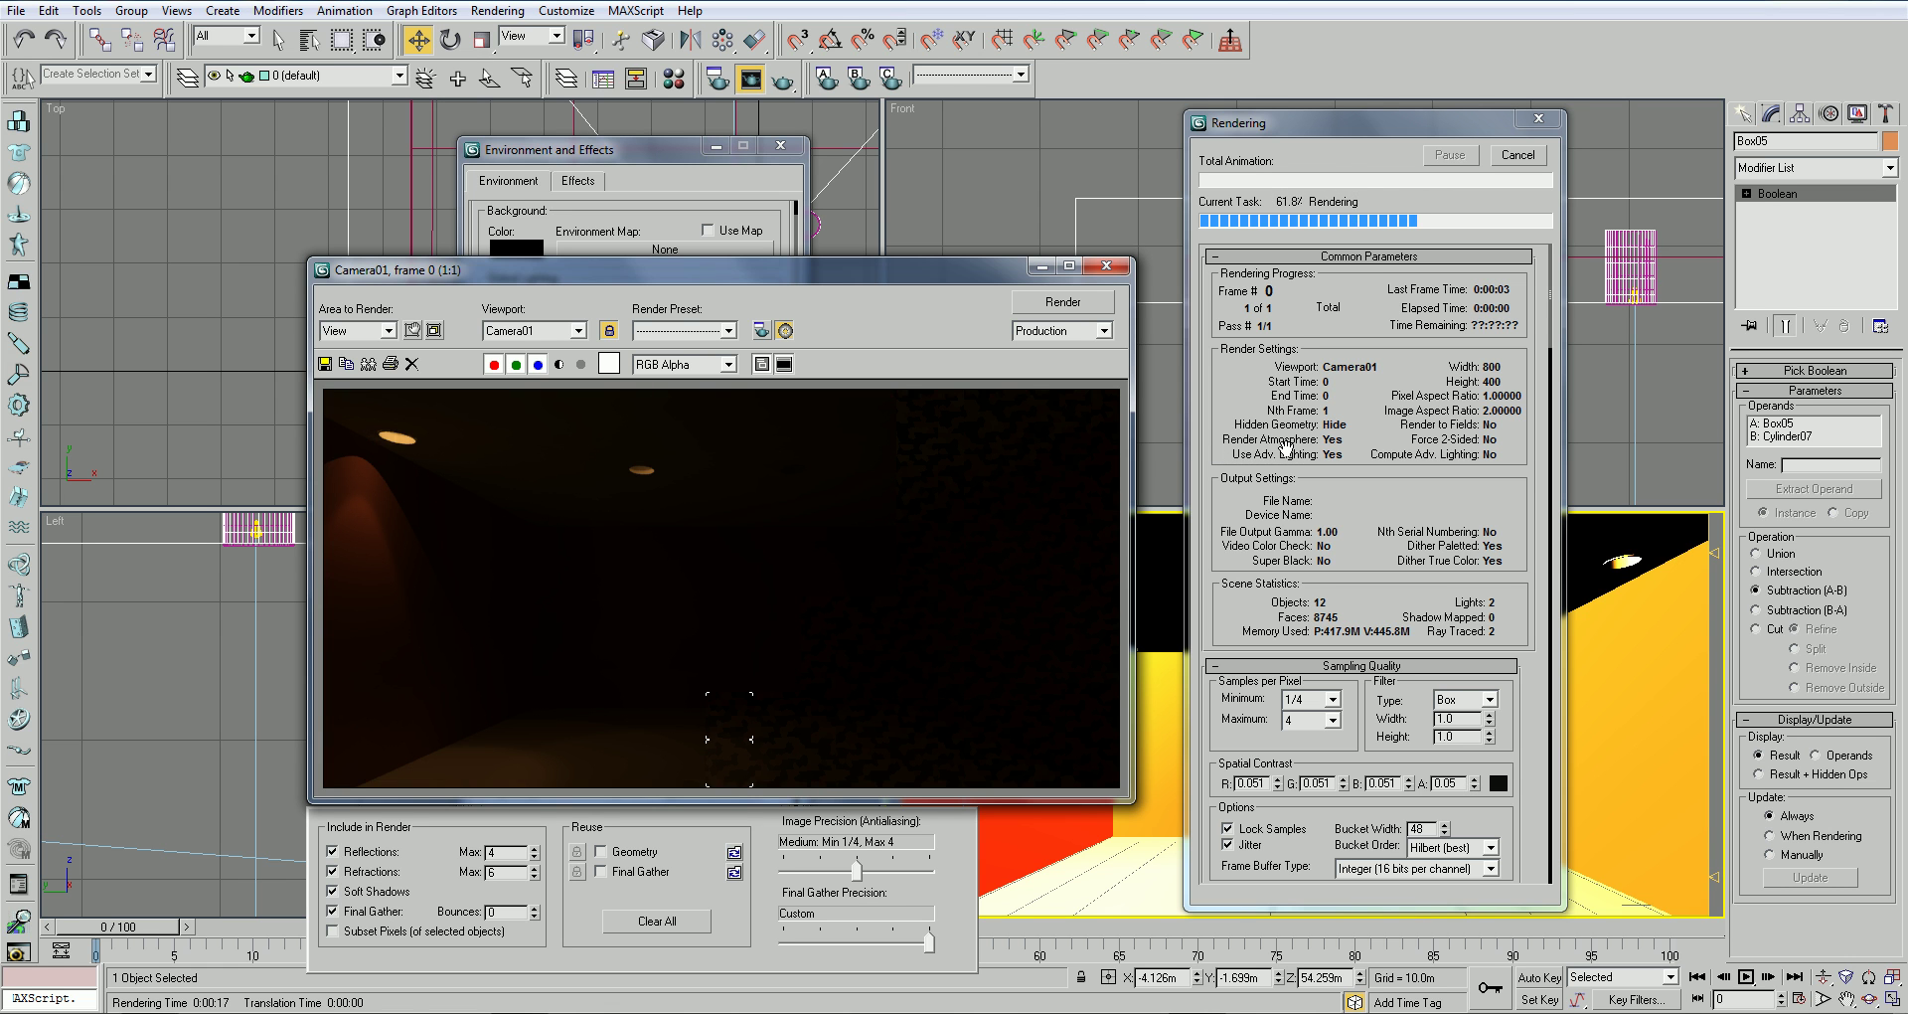
click(1113, 267)
click(1362, 380)
Set the mr Photographic Exposure Control's exposure value to -3.0 and close the environment settings
click(1072, 577)
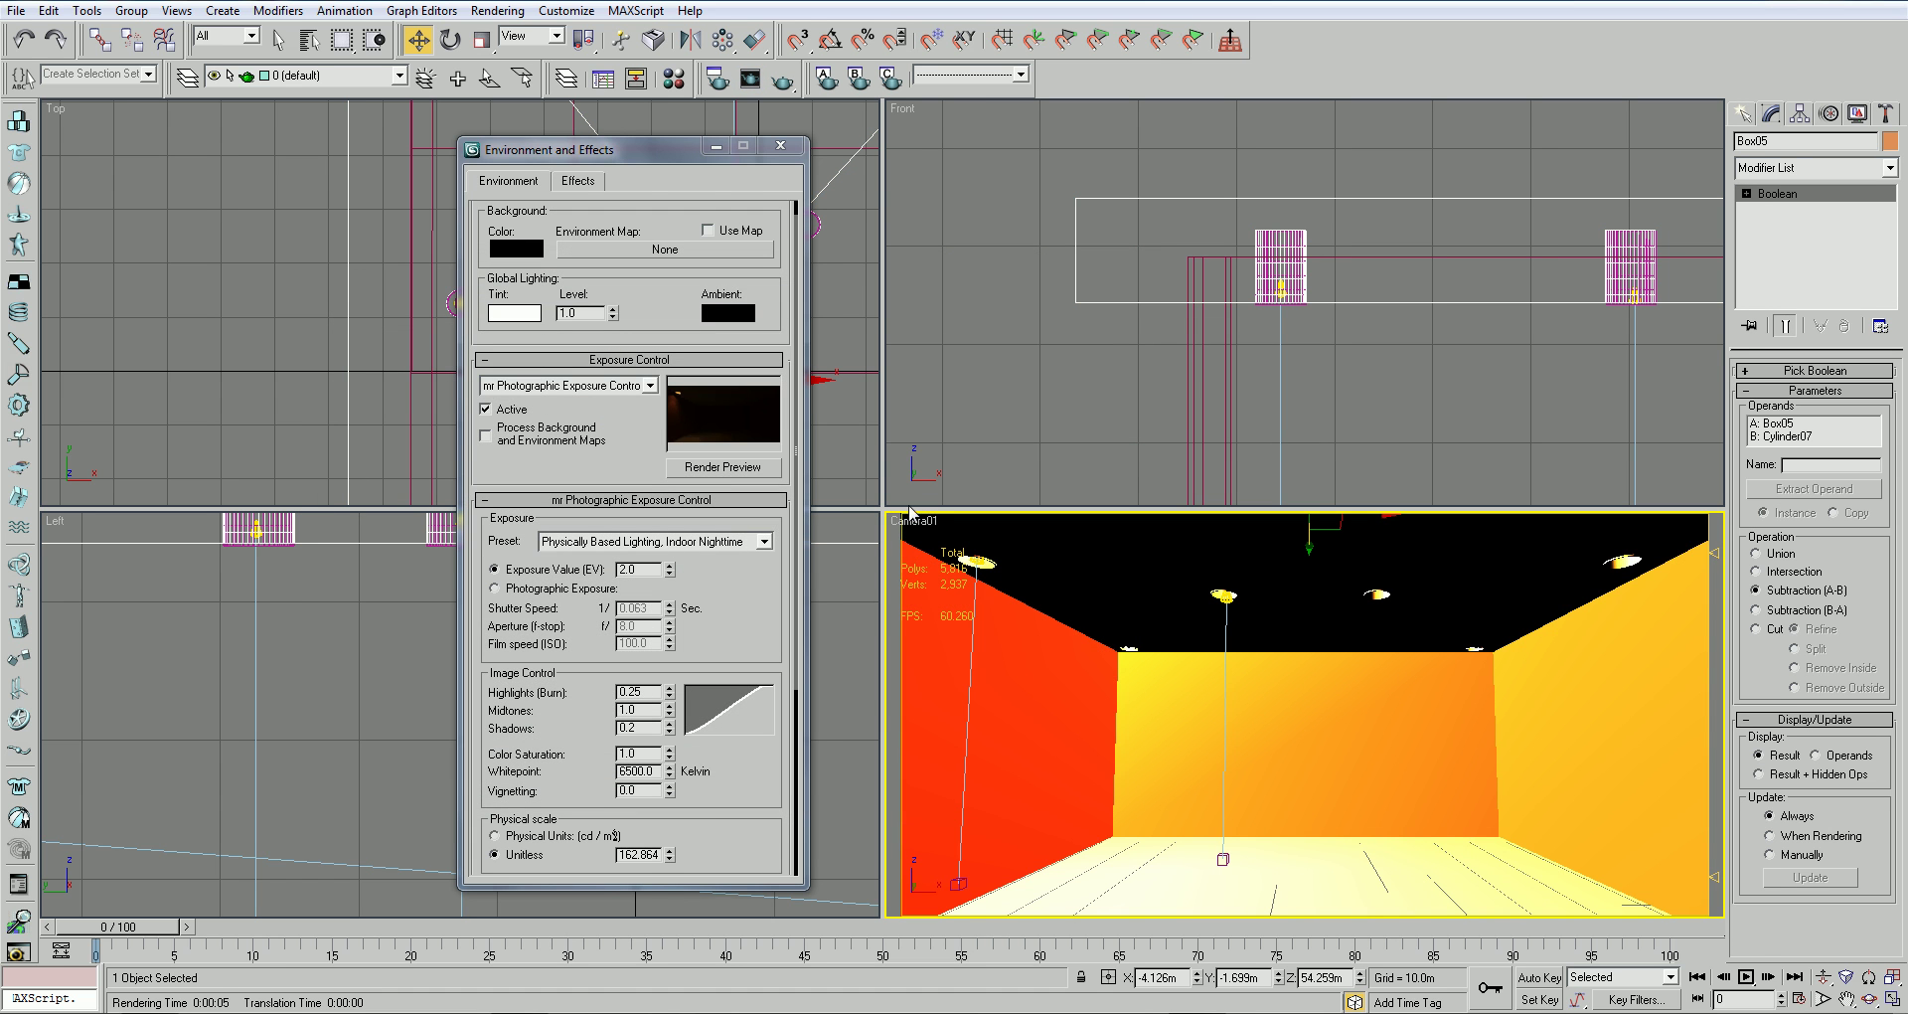
click(604, 182)
click(539, 183)
click(647, 416)
click(552, 587)
click(586, 571)
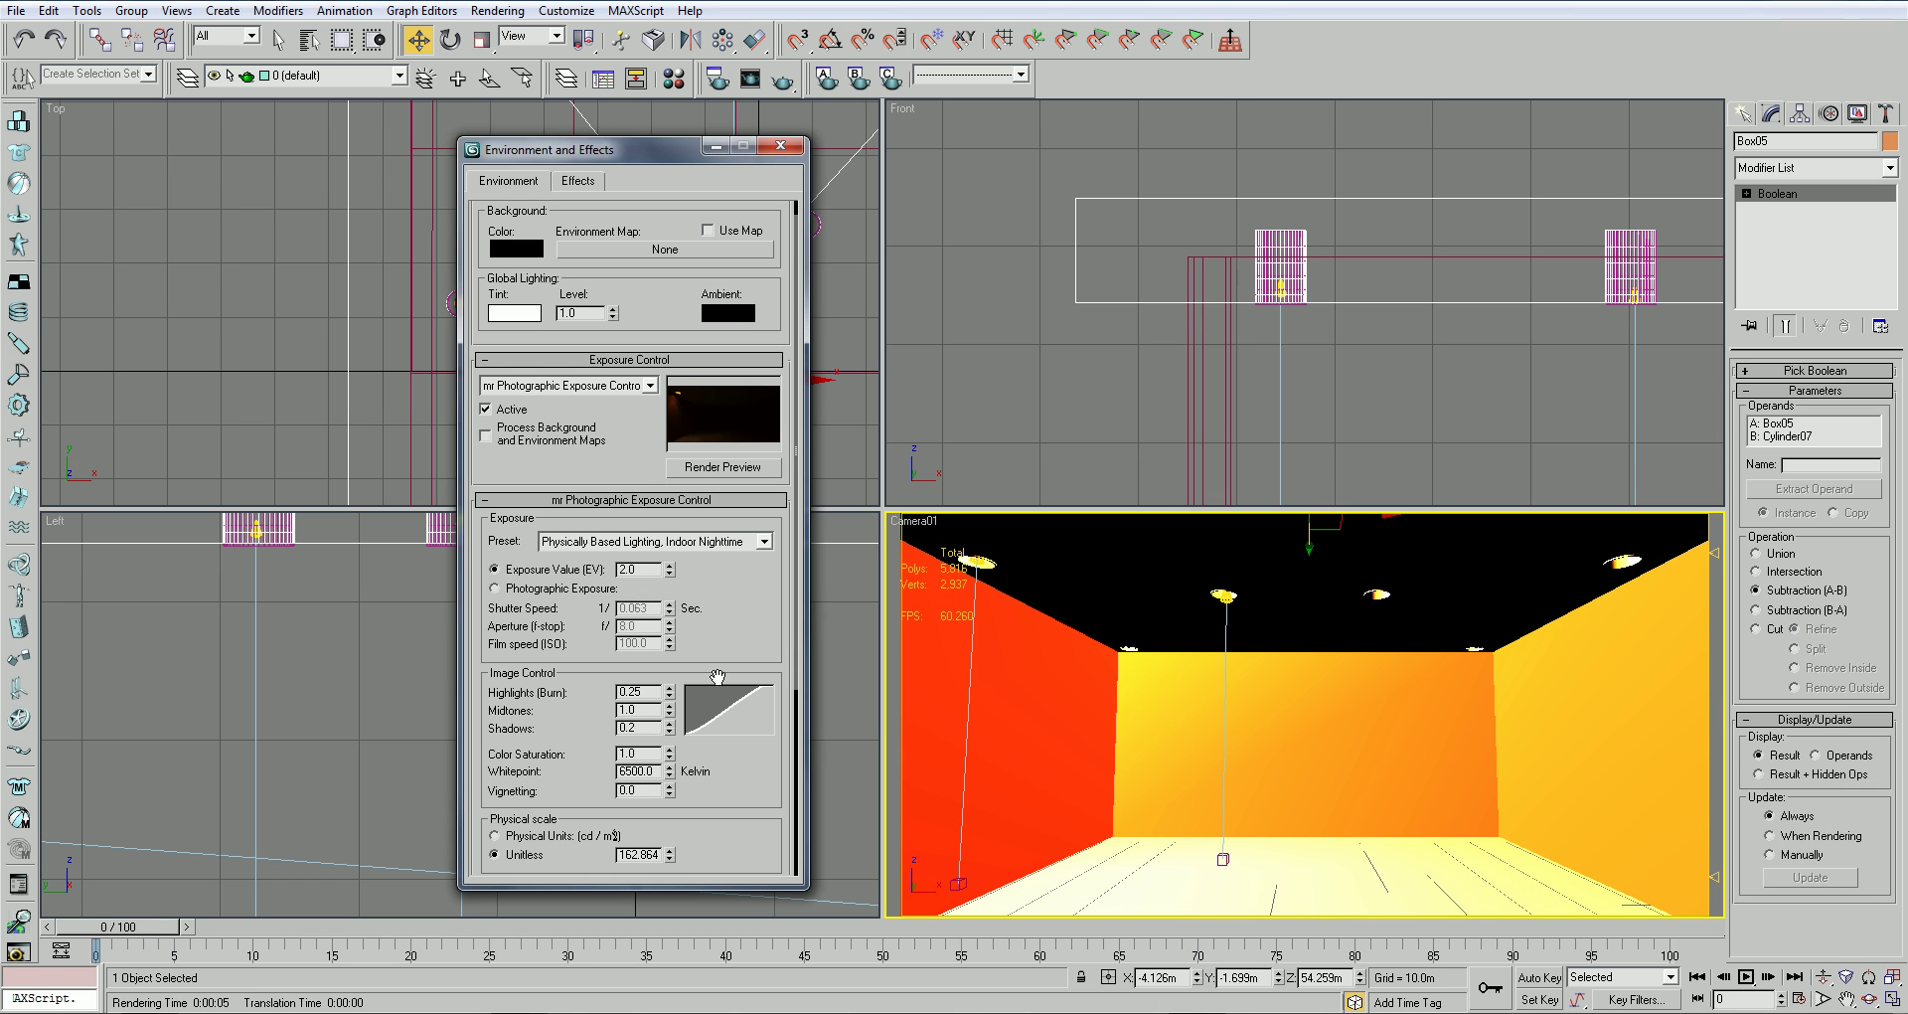
drag(670, 574, 670, 579)
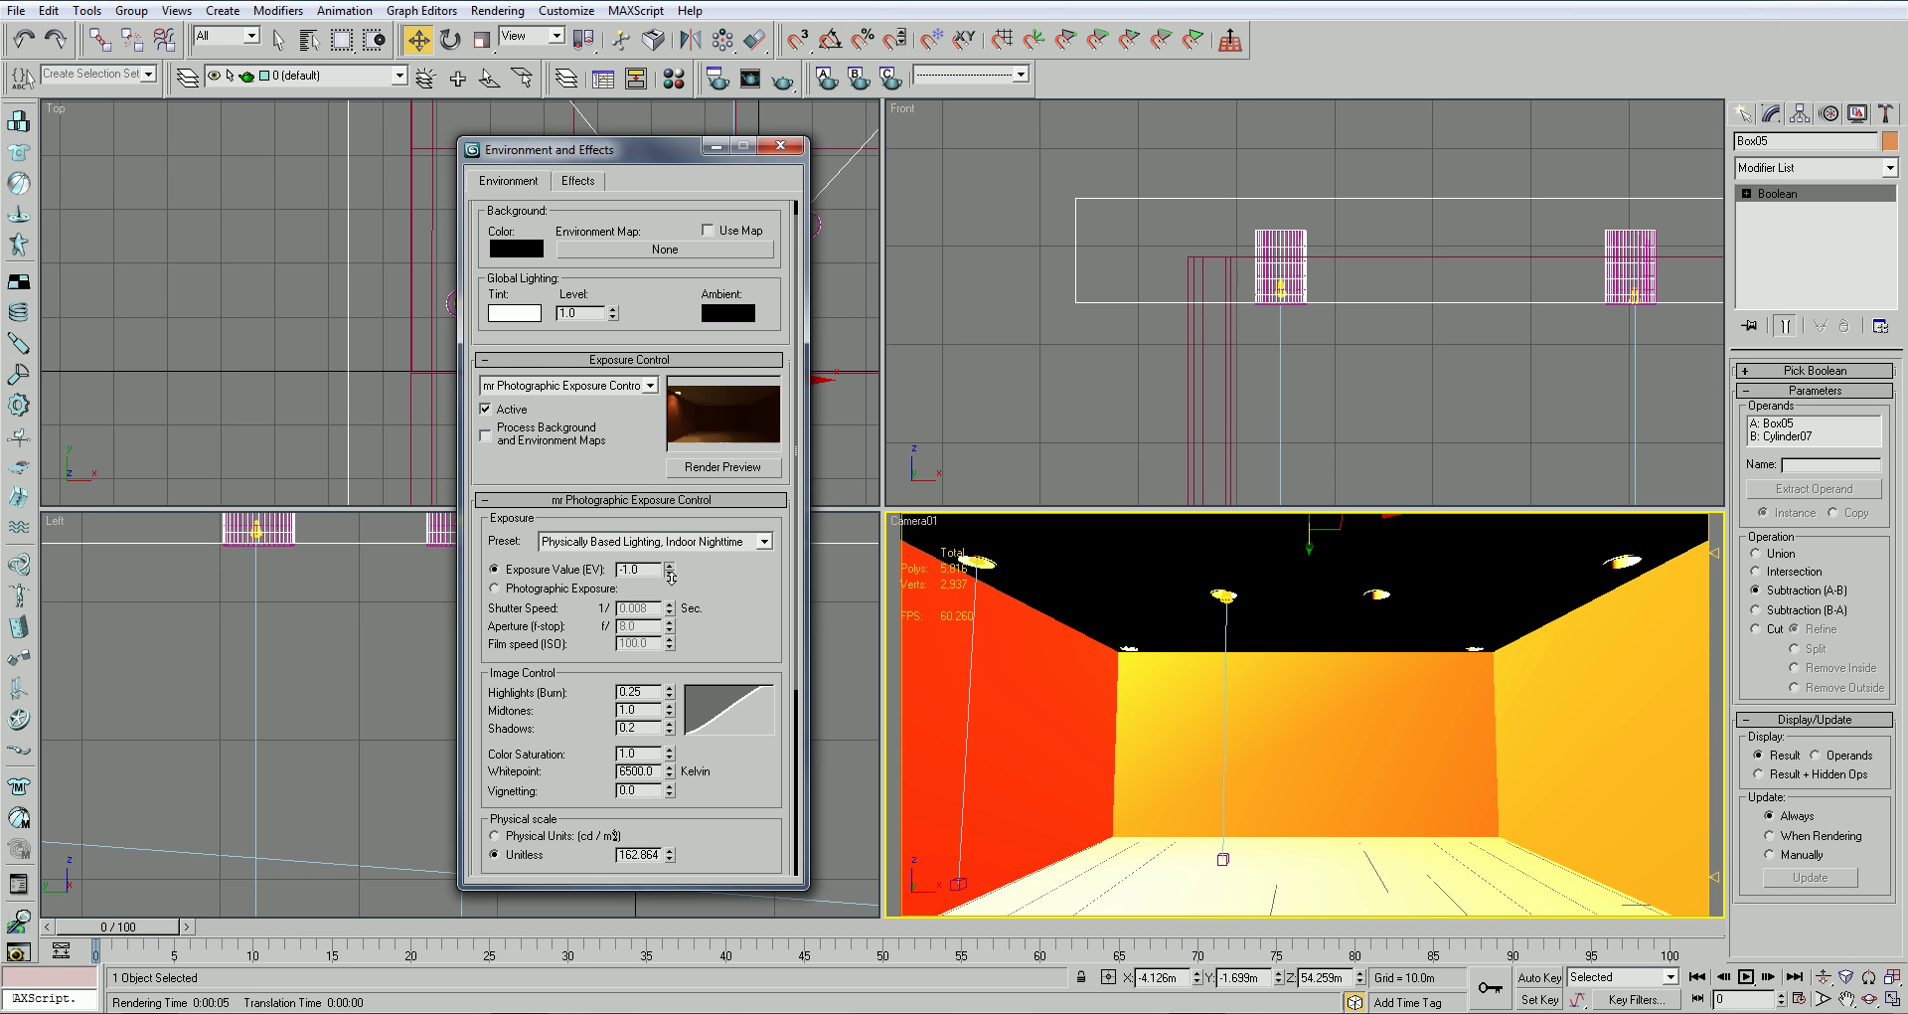
click(670, 576)
click(670, 575)
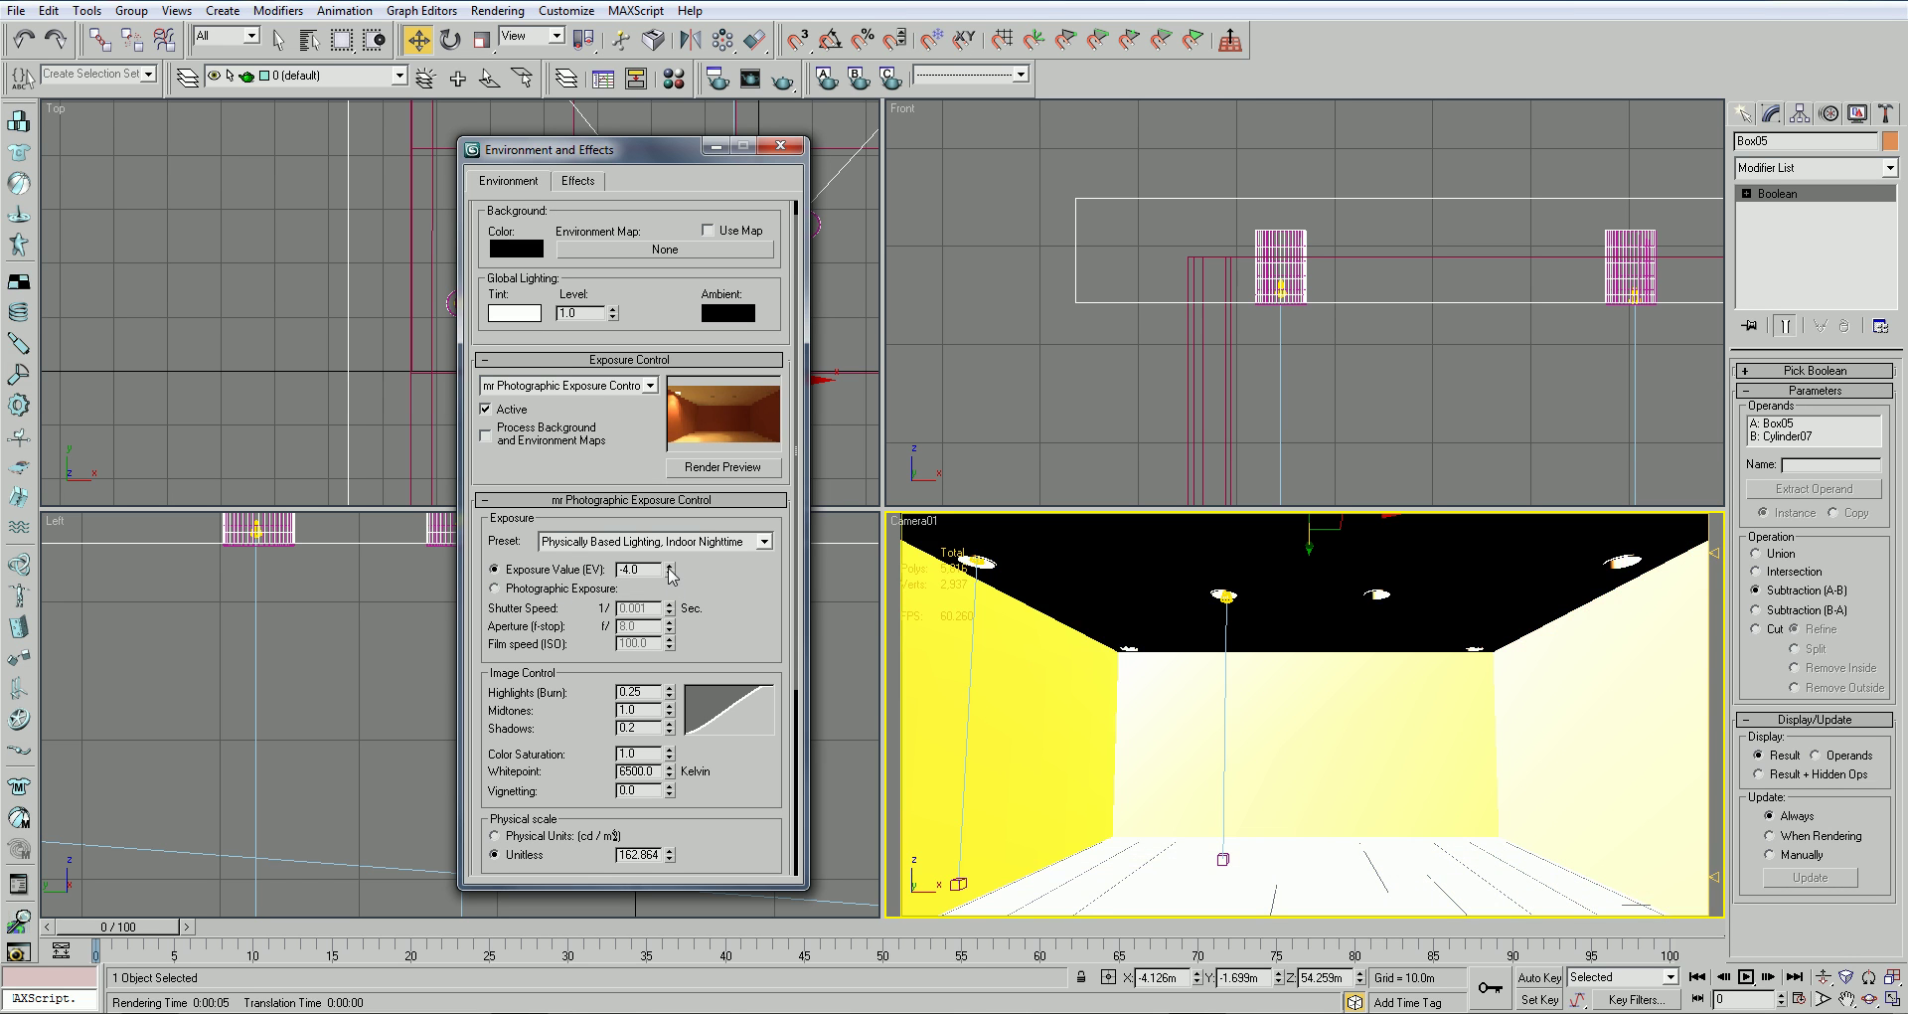
click(670, 565)
click(670, 565)
click(670, 575)
click(671, 565)
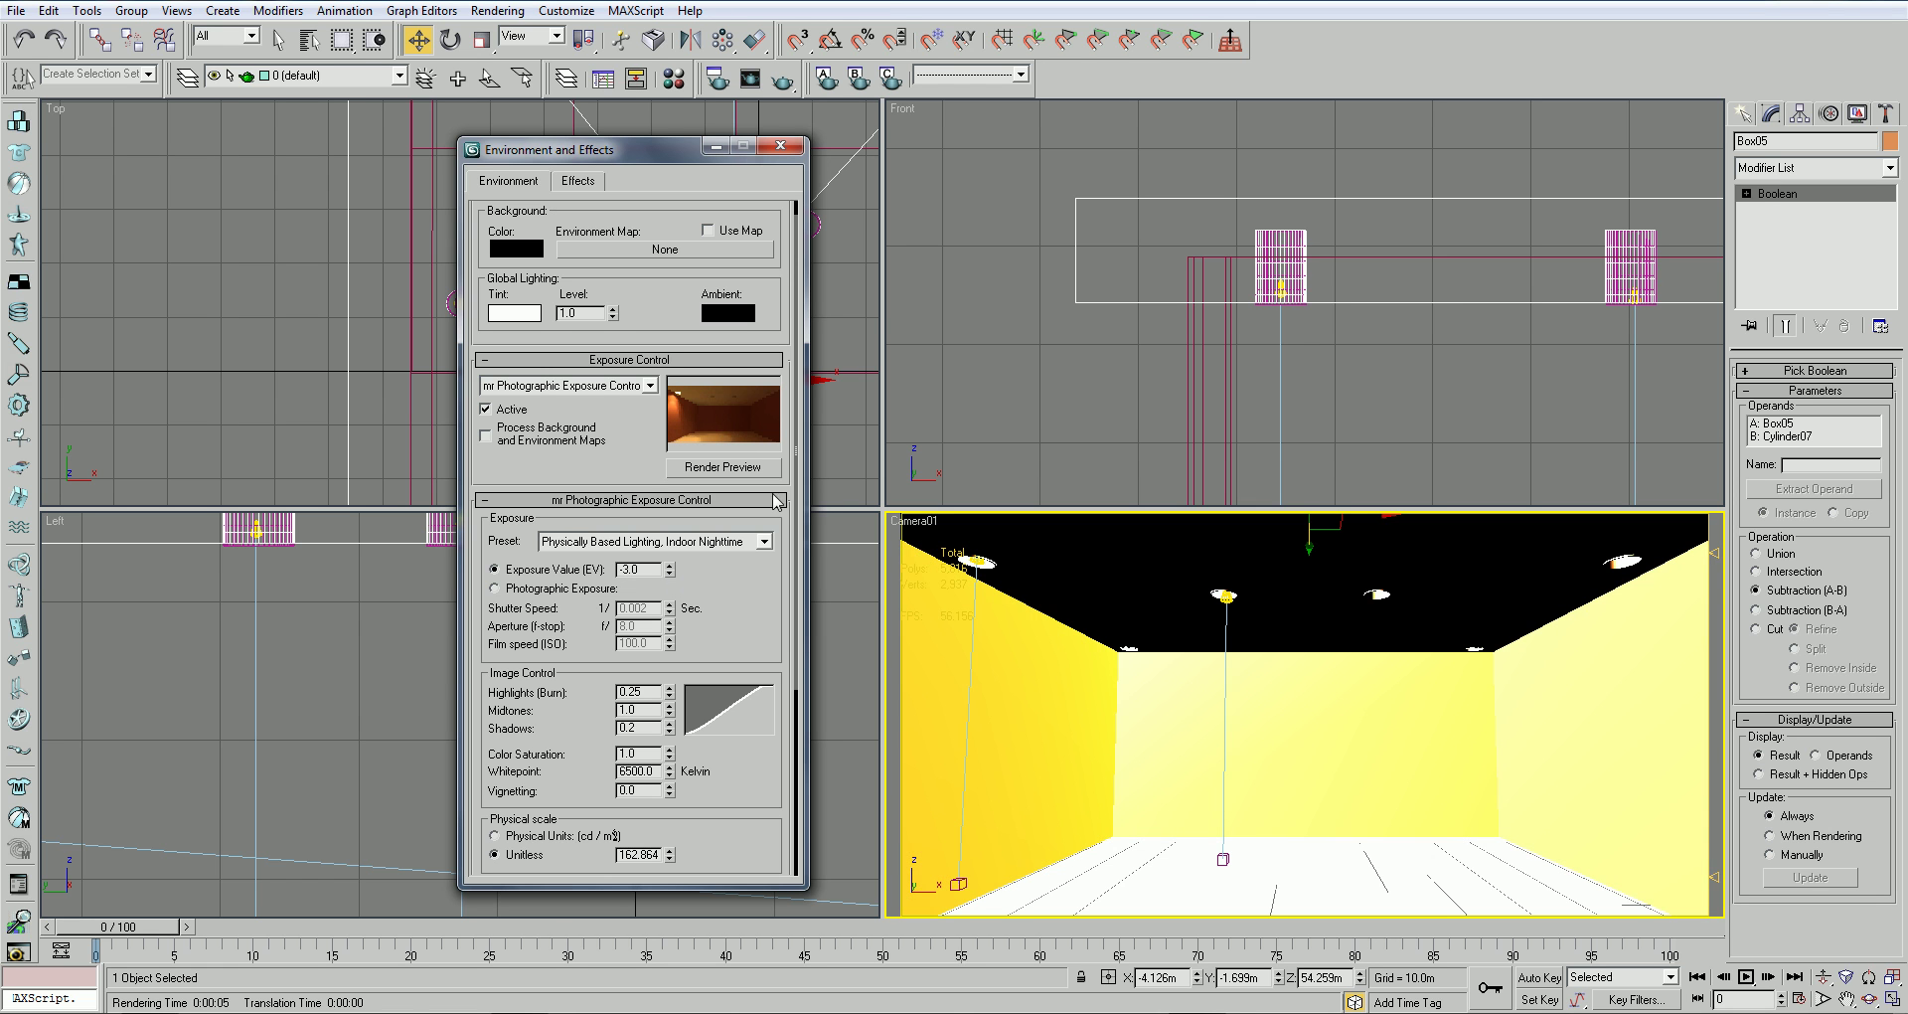
click(781, 146)
Delete the second photometric light from its lamp in the front view
click(1425, 364)
click(1638, 300)
click(1638, 303)
click(1636, 303)
key(Delete)
Copy the first light together with its target into the neighbouring empty ceiling lamp in the top view
click(553, 264)
scroll(540, 323, up, 5)
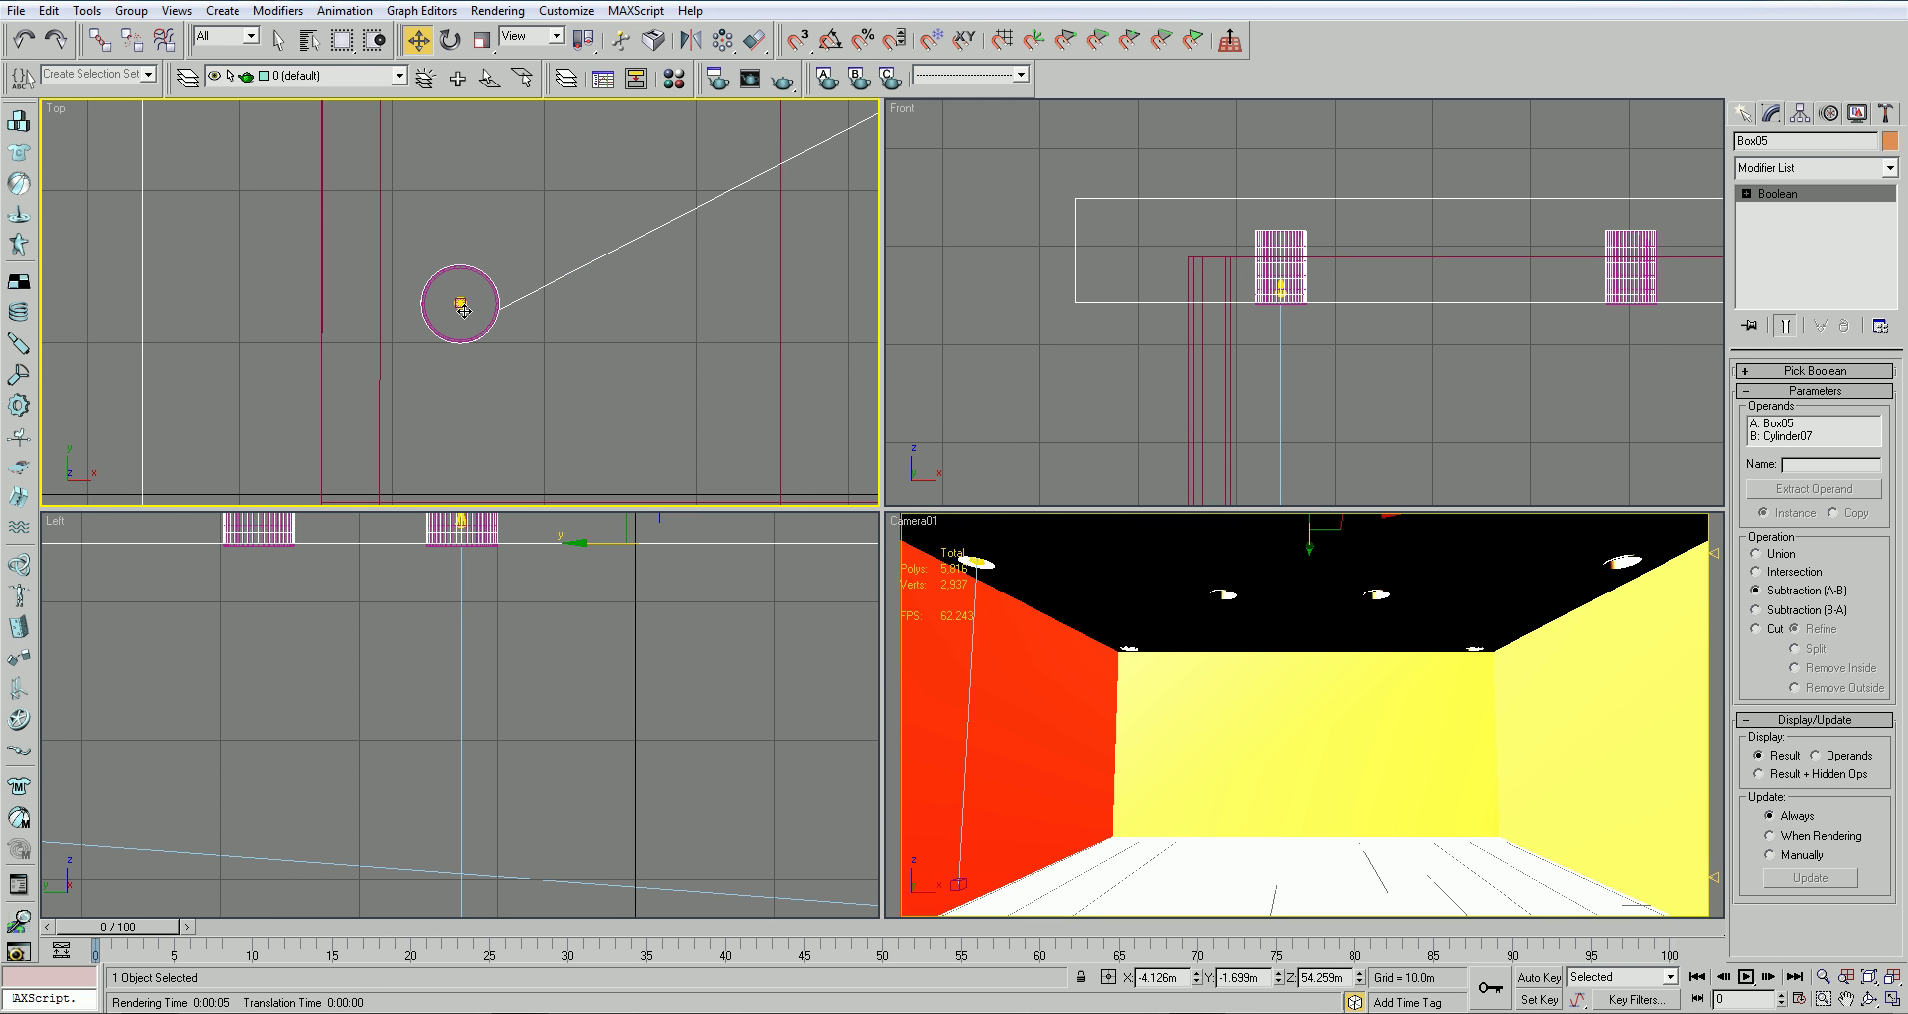
scroll(433, 243, down, 4)
click(165, 249)
scroll(408, 303, up, 6)
click(460, 303)
scroll(461, 301, down, 4)
shift+drag(488, 279, 623, 223)
click(937, 587)
Copy the light with its target into the two remaining front lamps on the opposite side of the room
click(705, 247)
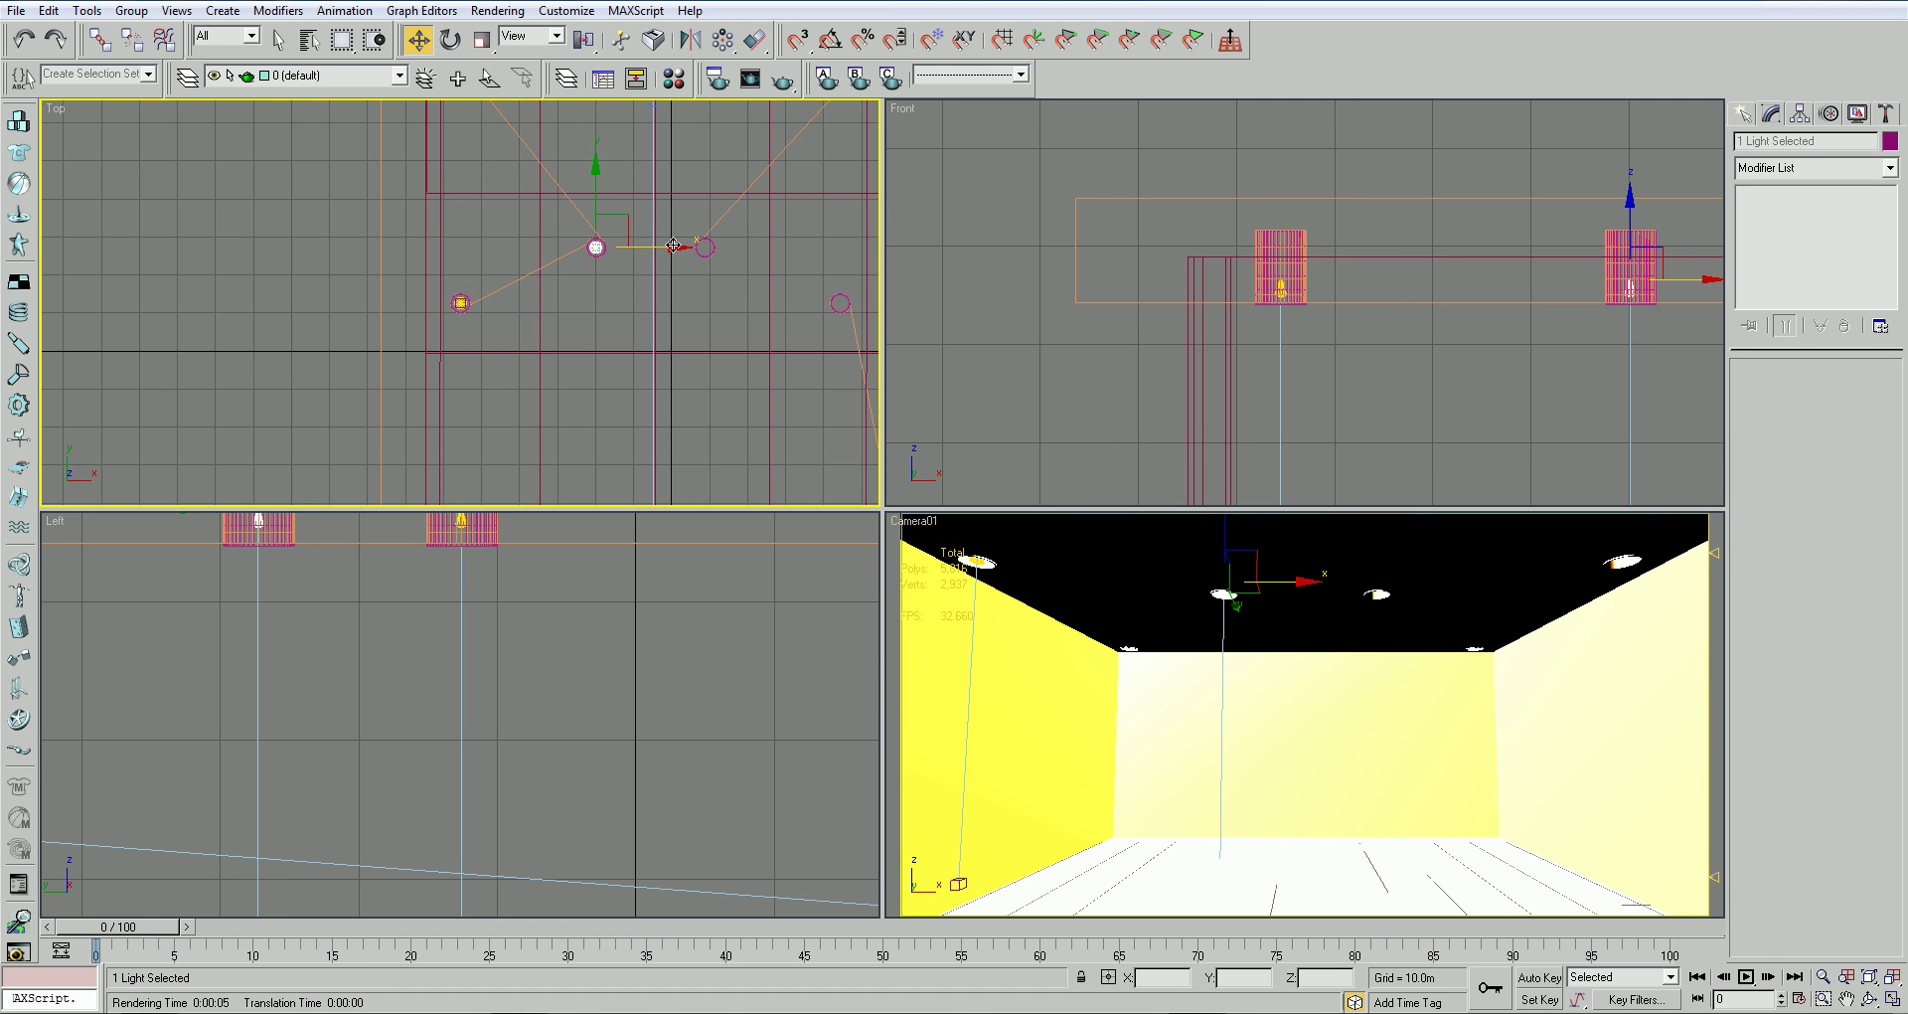
shift+drag(782, 251, 906, 295)
click(954, 592)
click(957, 590)
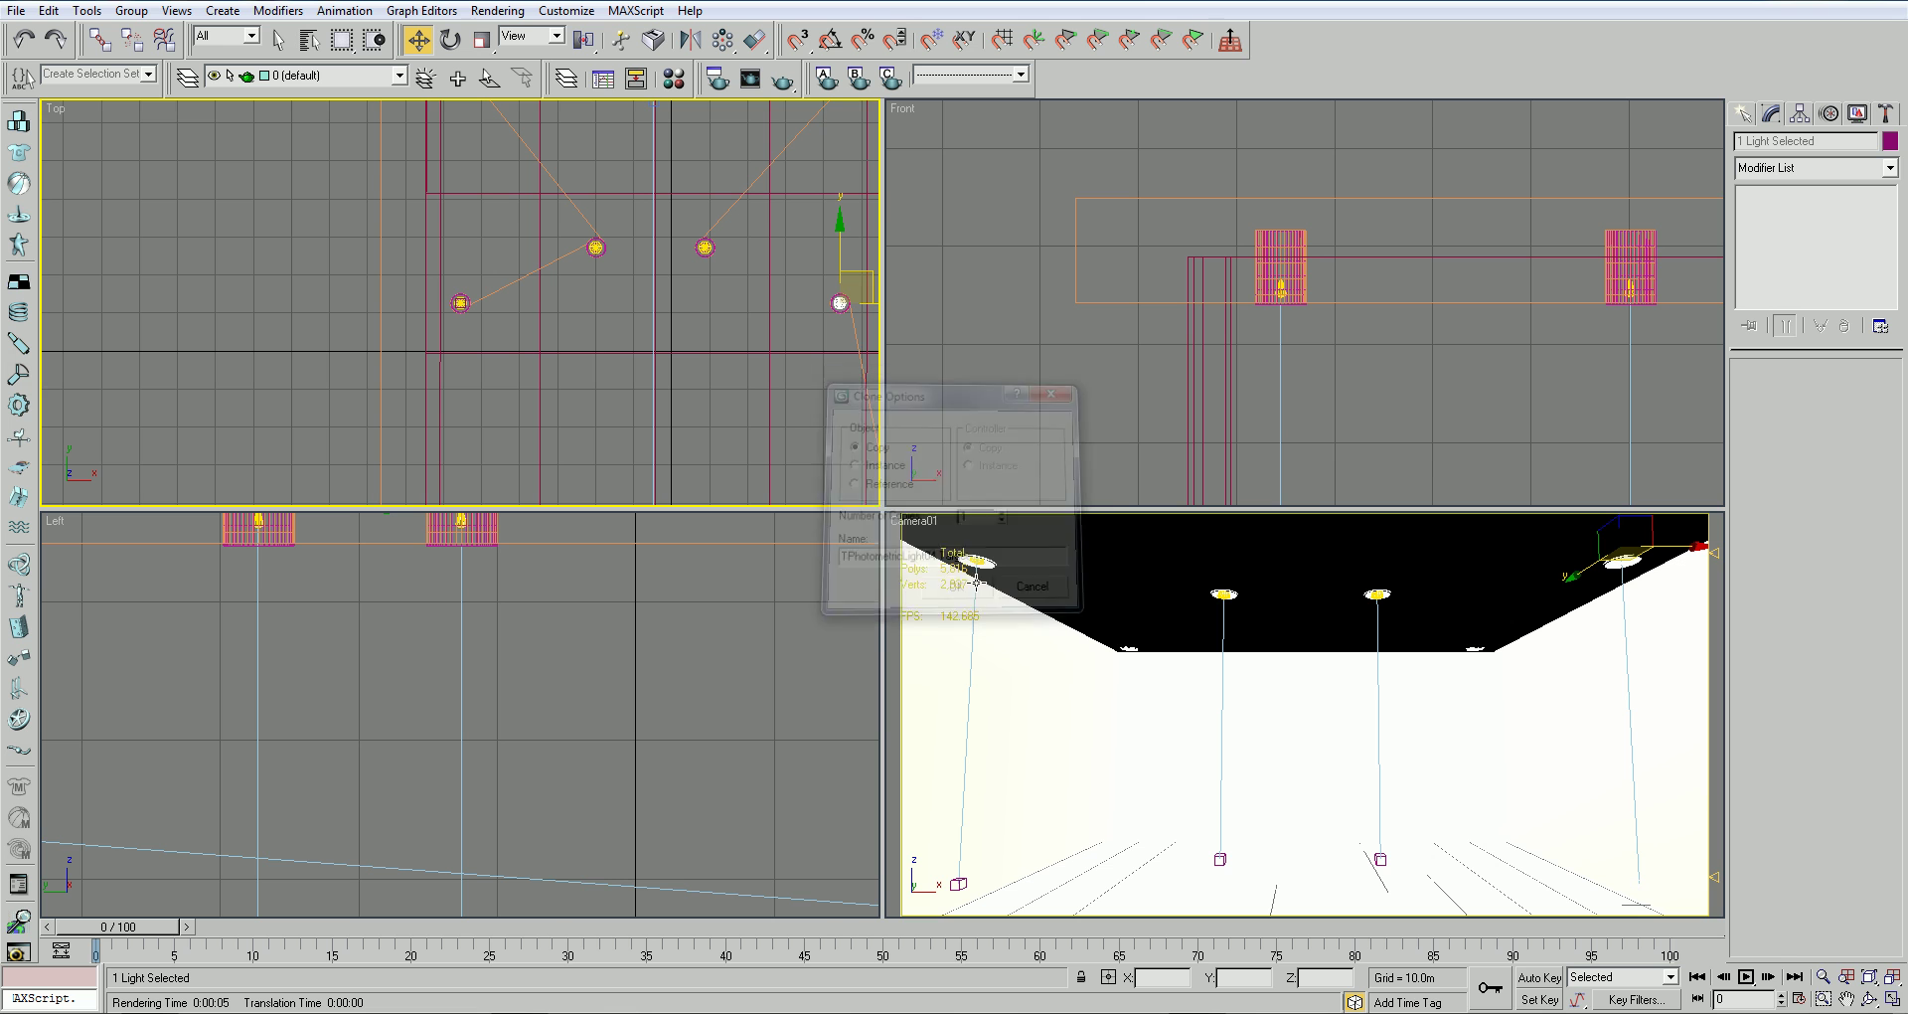
Test render the Camera01 view with the four lights and examine the image
click(1055, 561)
click(783, 83)
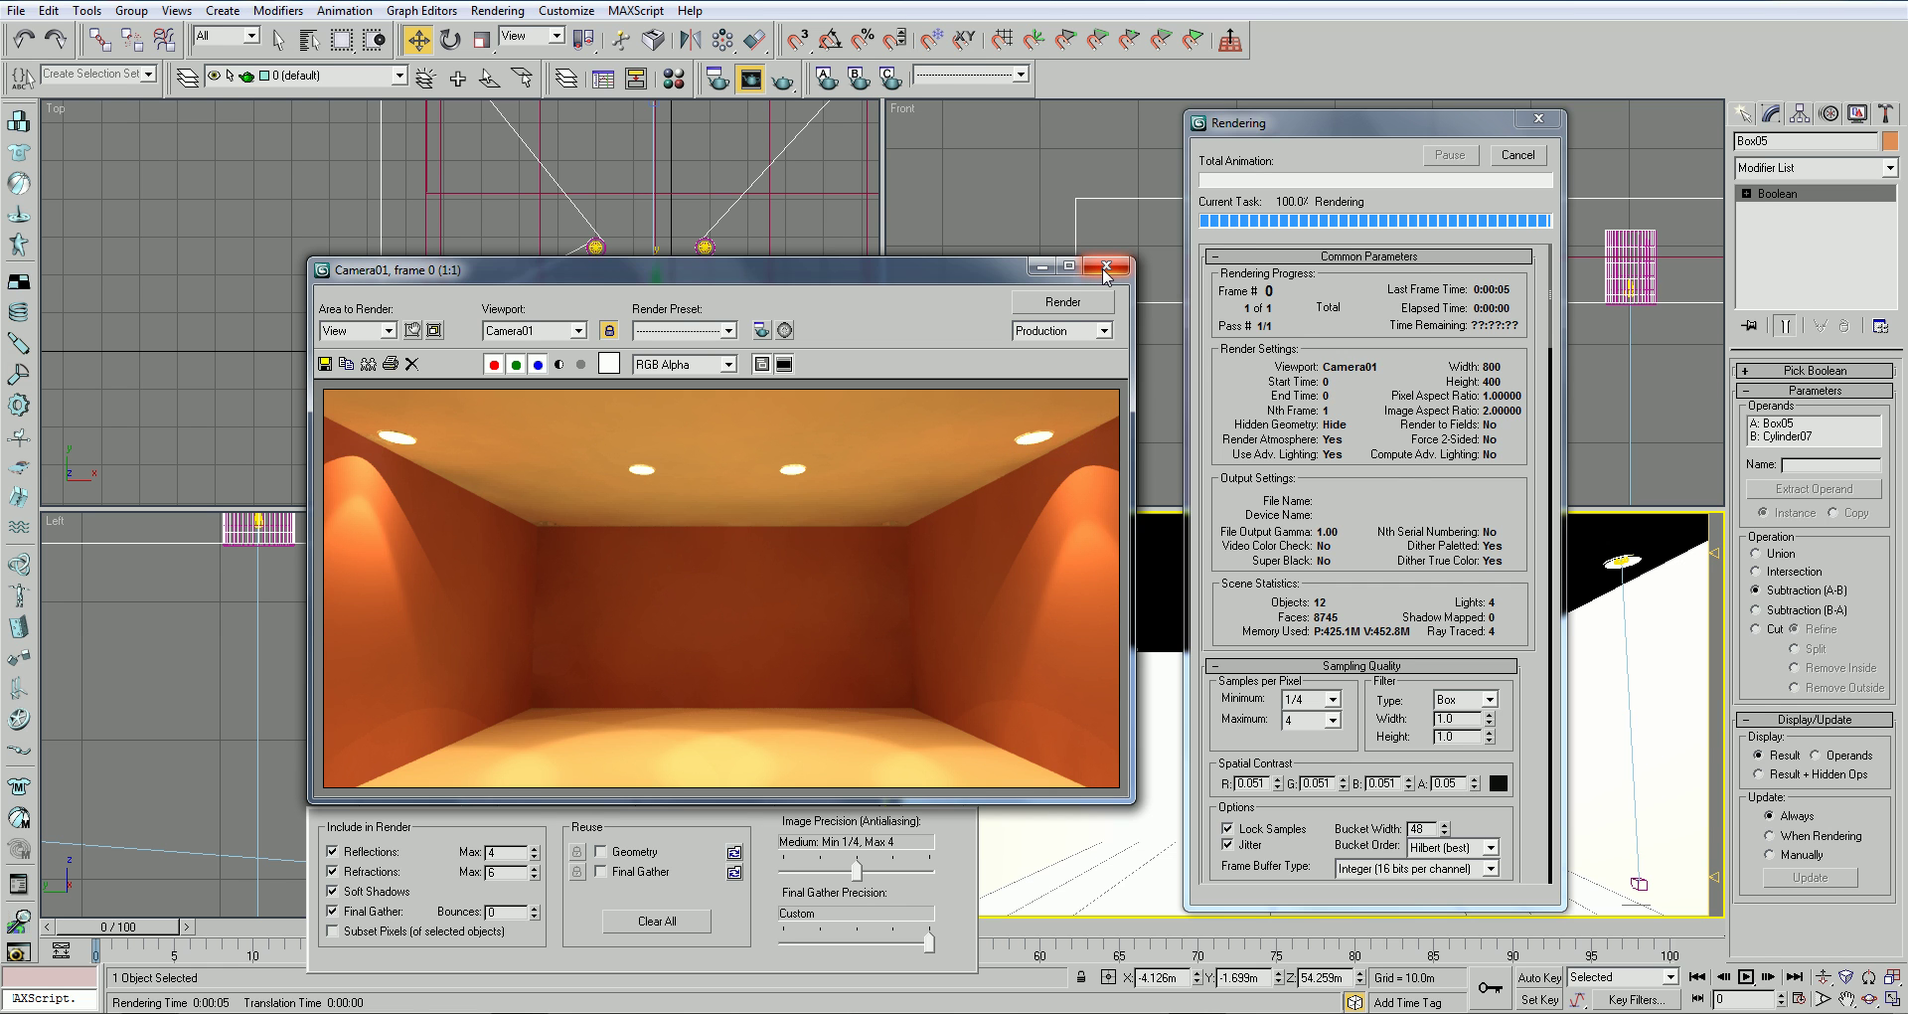
drag(994, 269, 1259, 226)
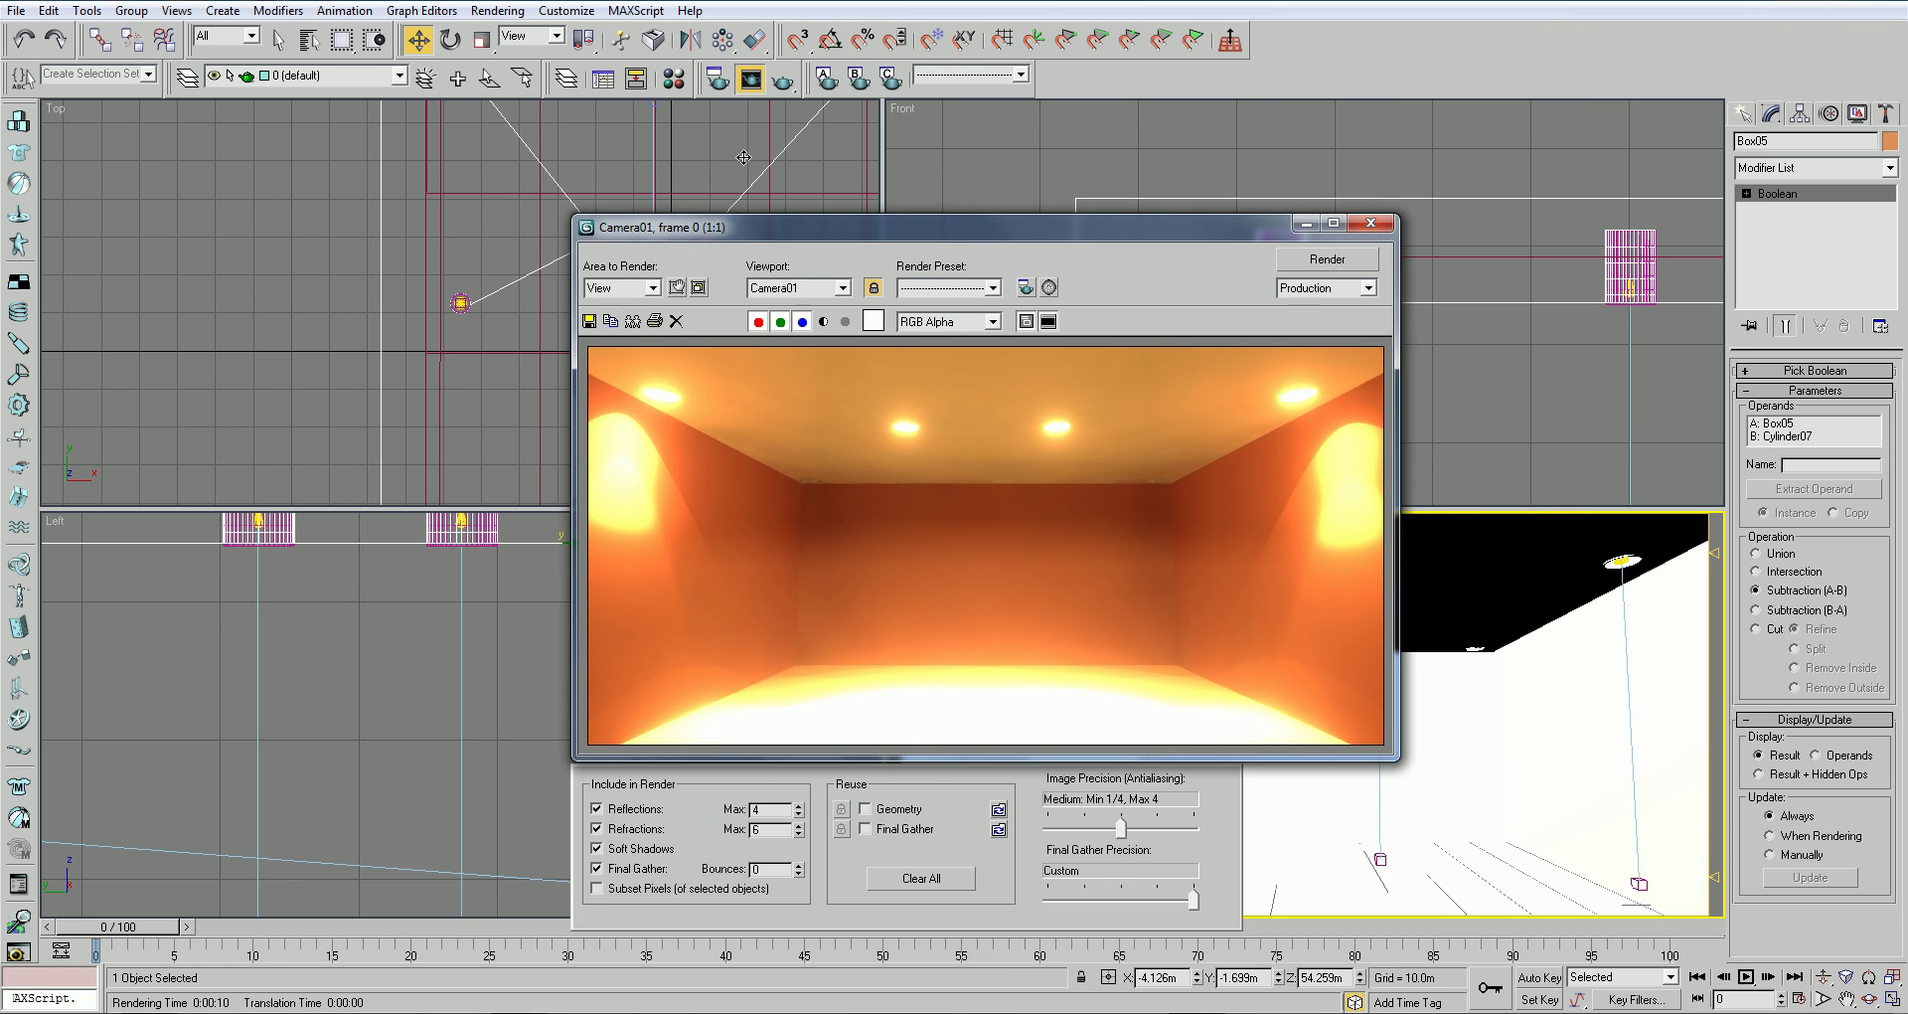
Load the renderer's Glare output shader into the third Material Editor sample slot for editing
click(717, 79)
drag(684, 152, 788, 117)
click(673, 80)
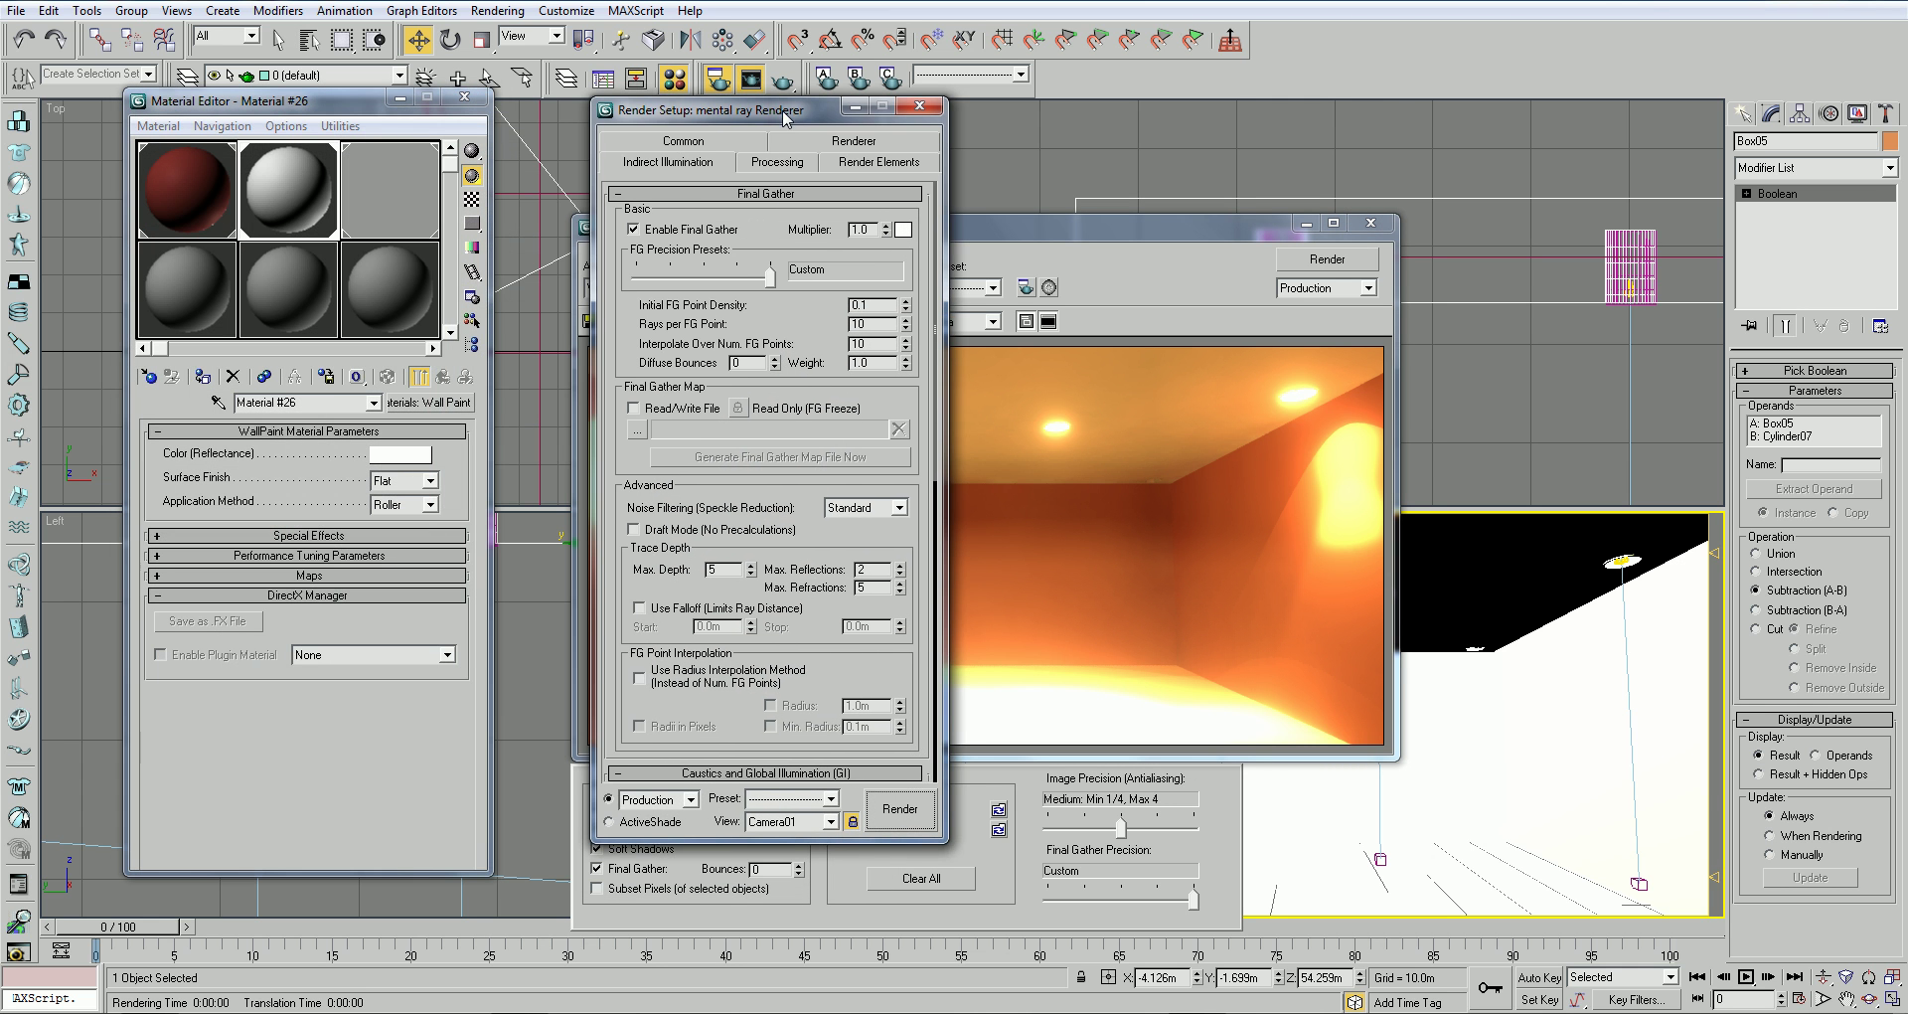
click(853, 140)
scroll(843, 332, down, 5)
scroll(843, 332, down, 5)
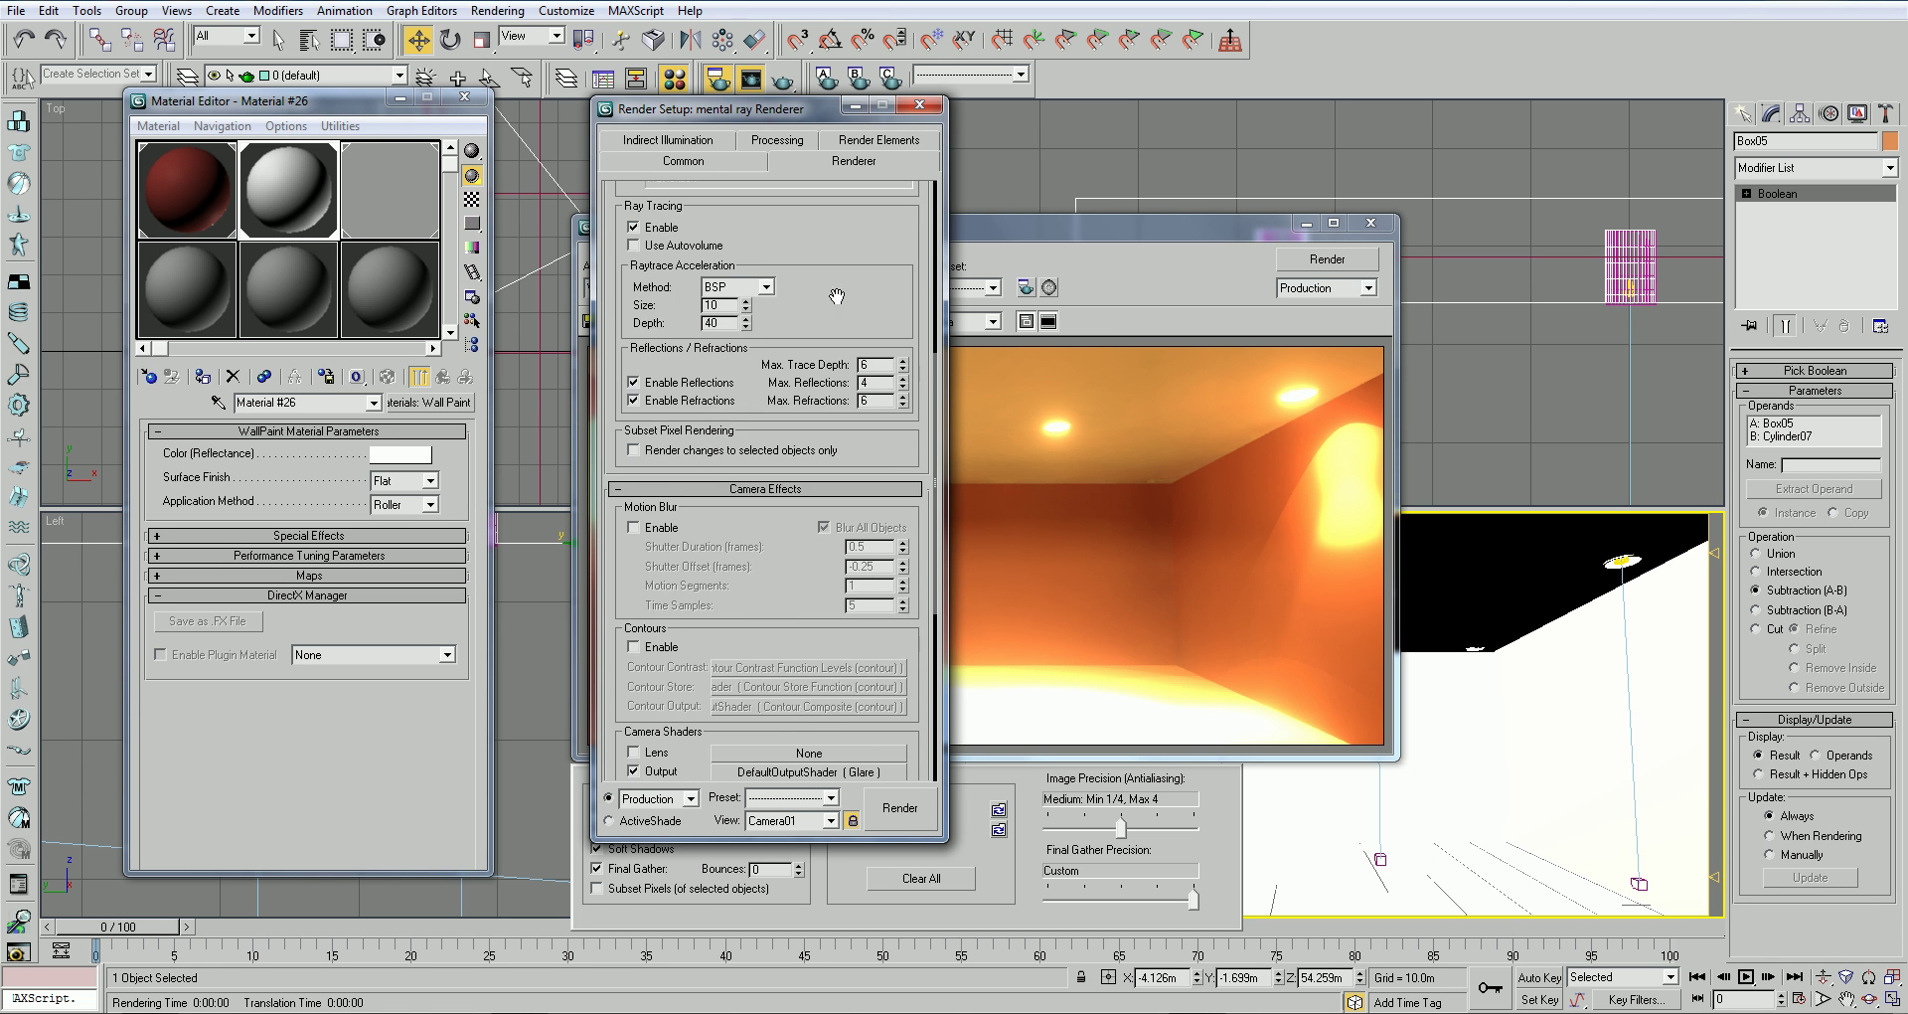
drag(805, 682, 393, 204)
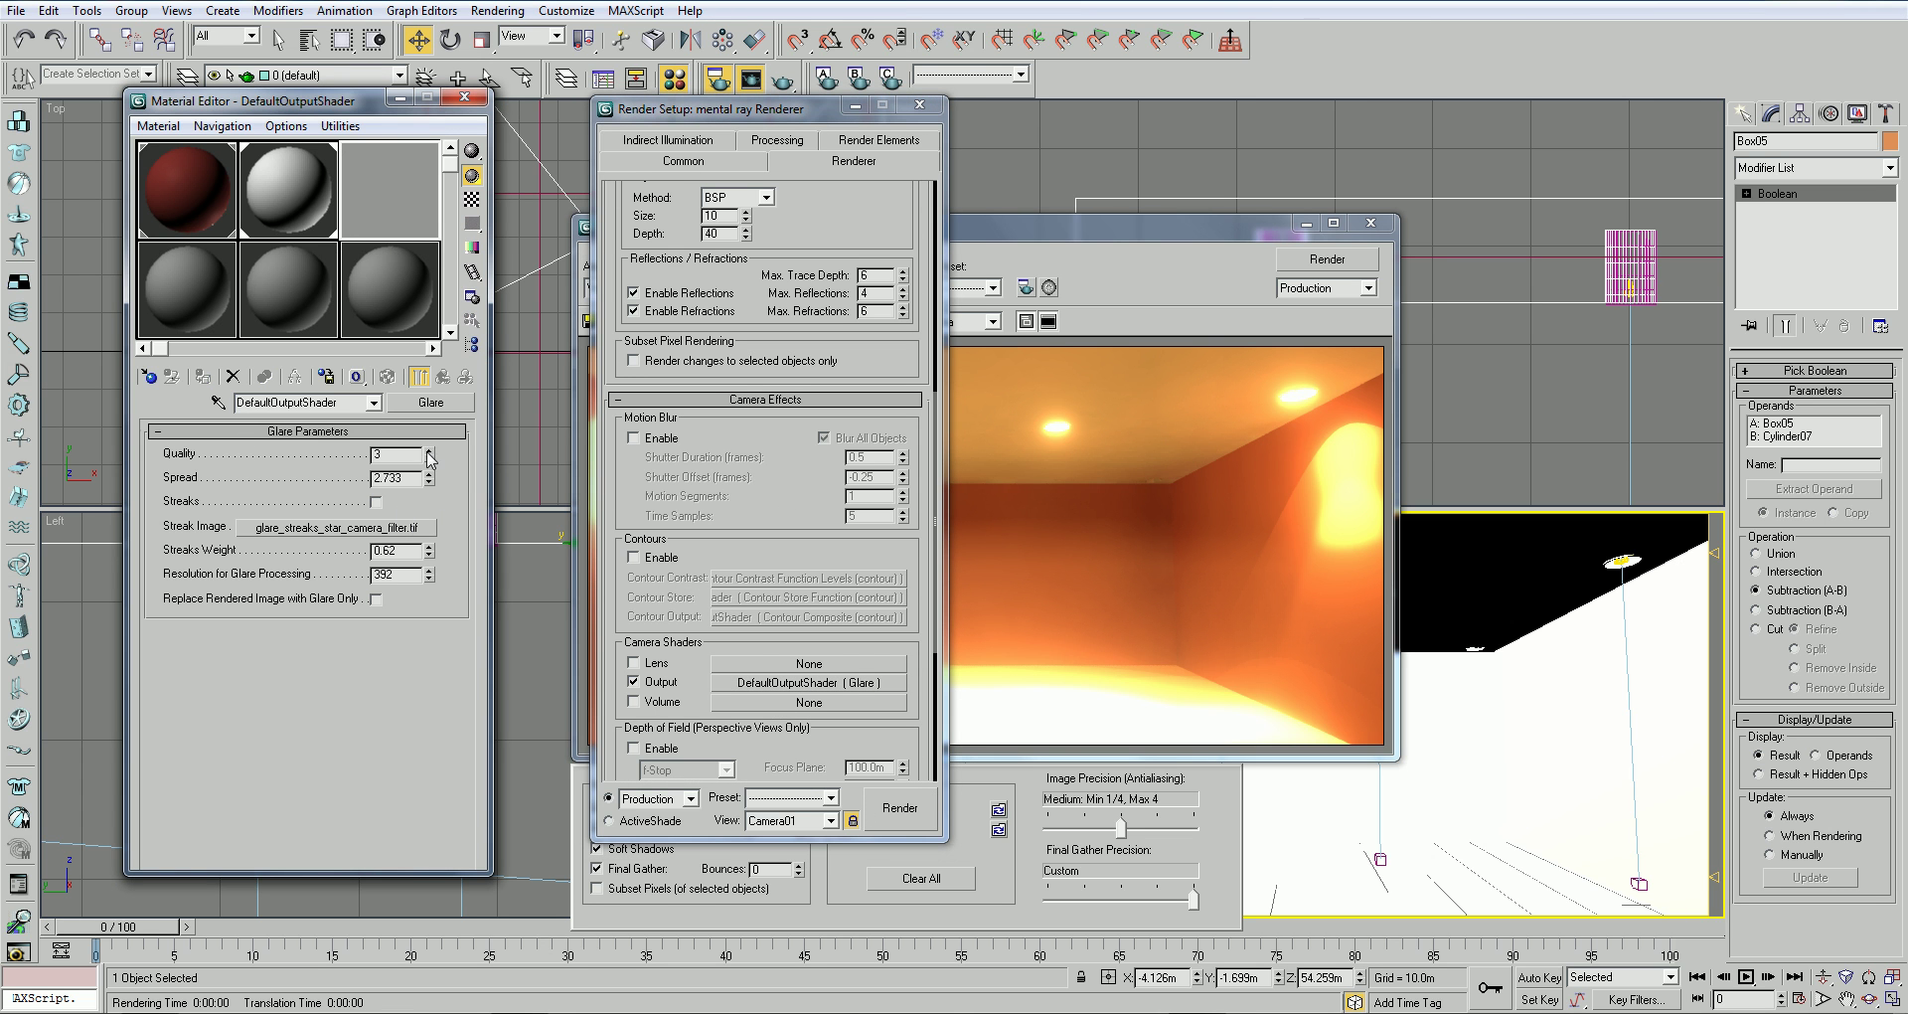
Lower the Resolution for Glare Processing, then close the material editor, render settings and rendered image
drag(428, 574, 433, 600)
click(459, 97)
click(918, 106)
click(1371, 223)
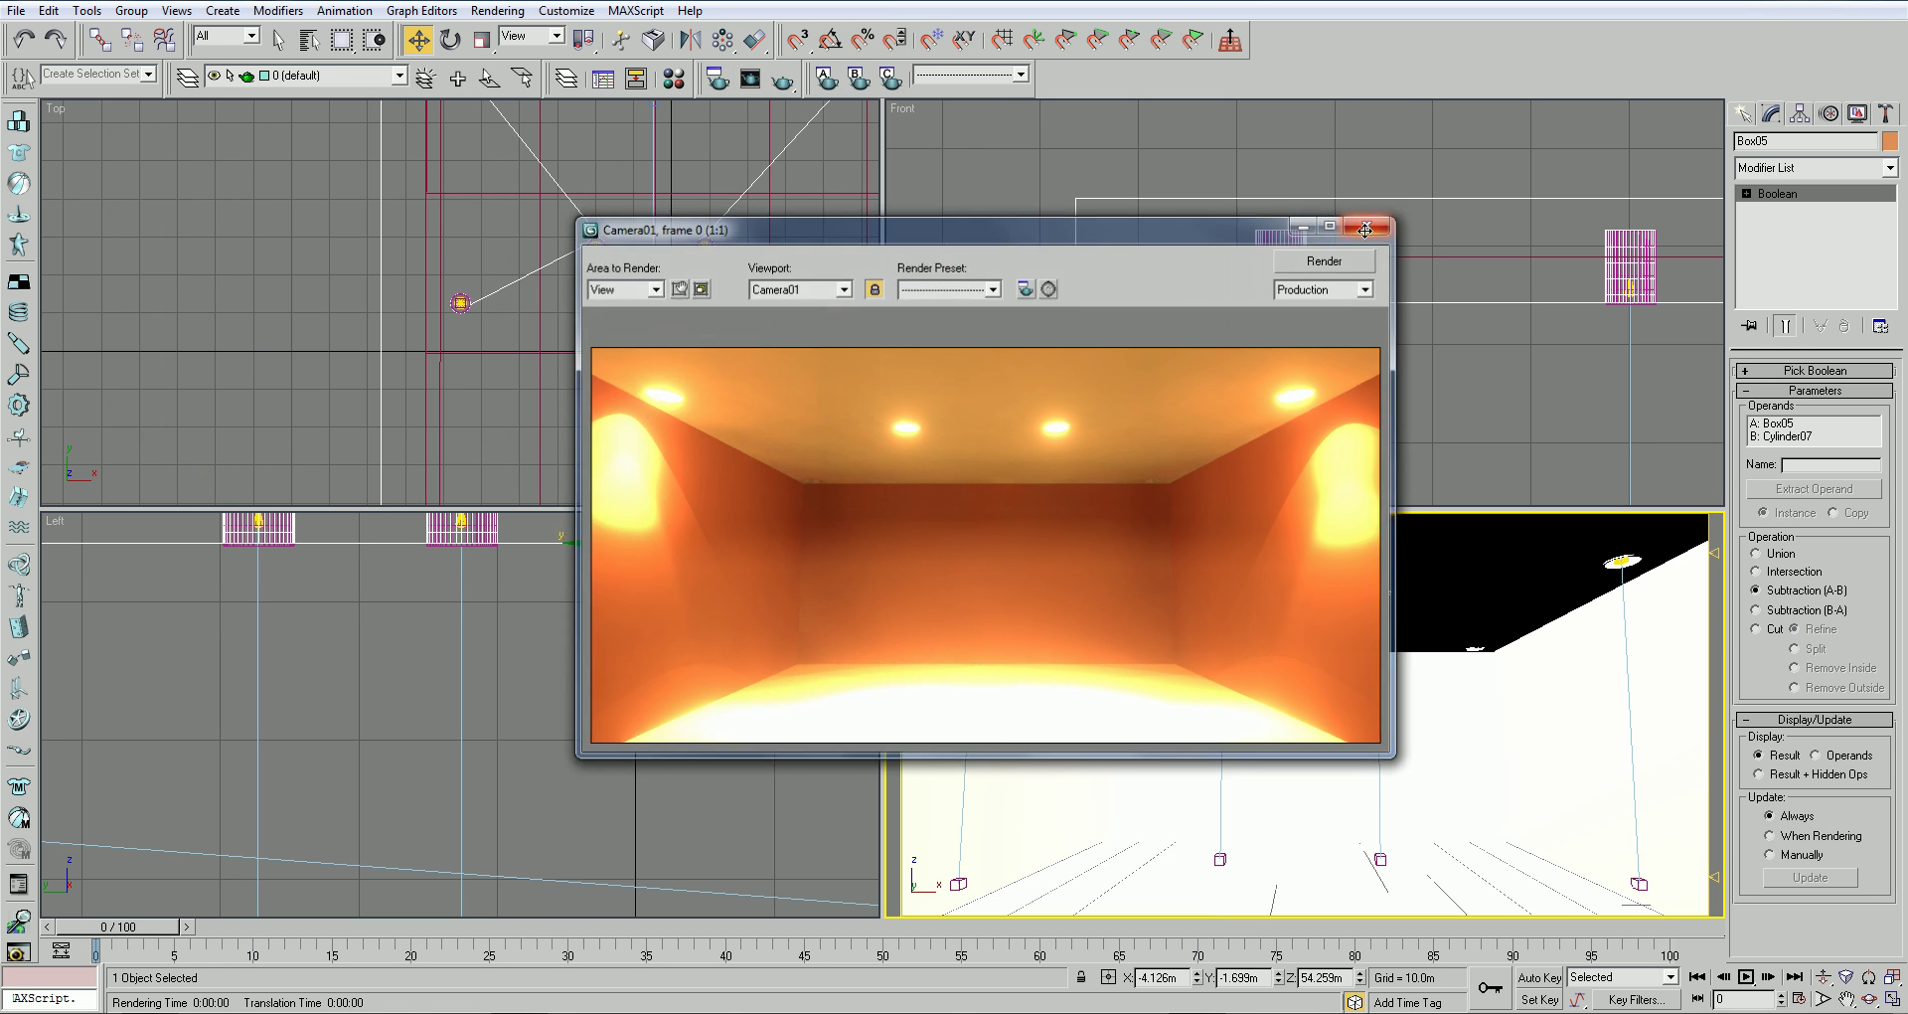
scroll(460, 270, up, 3)
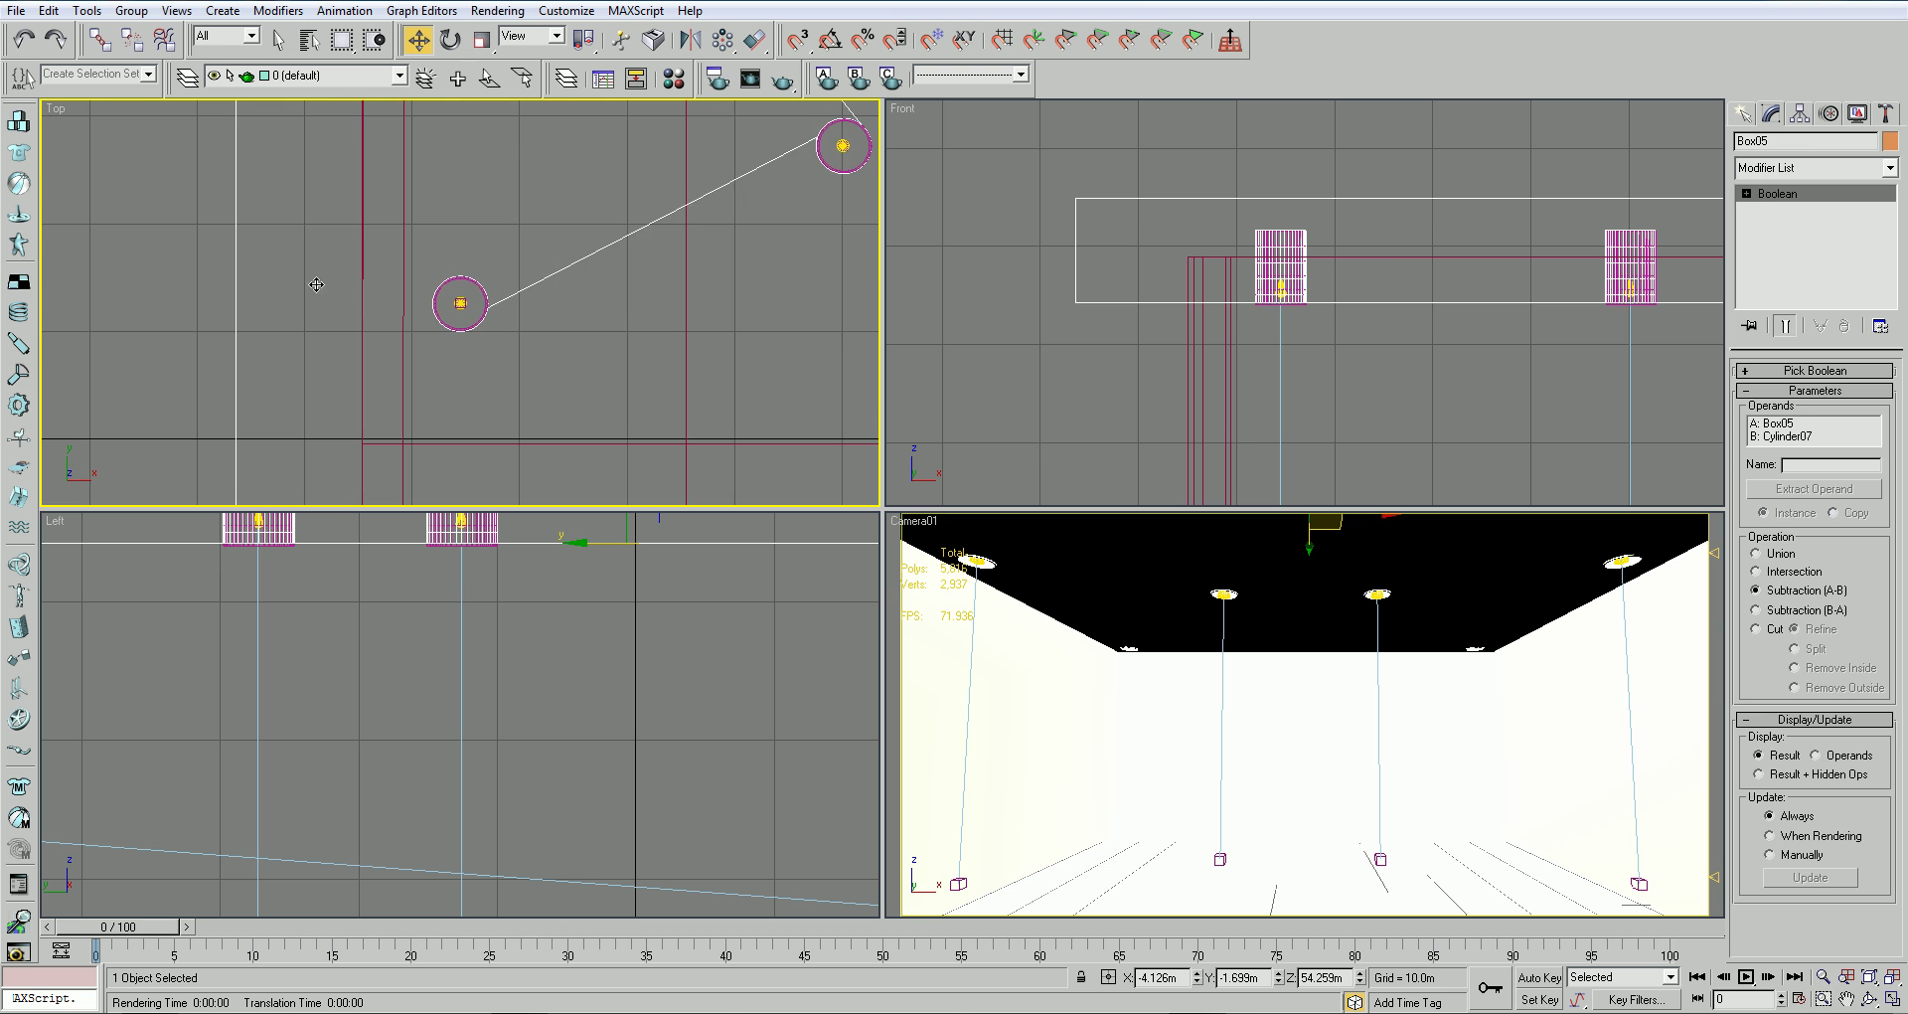
click(202, 263)
scroll(402, 306, up, 4)
click(460, 303)
scroll(453, 330, down, 8)
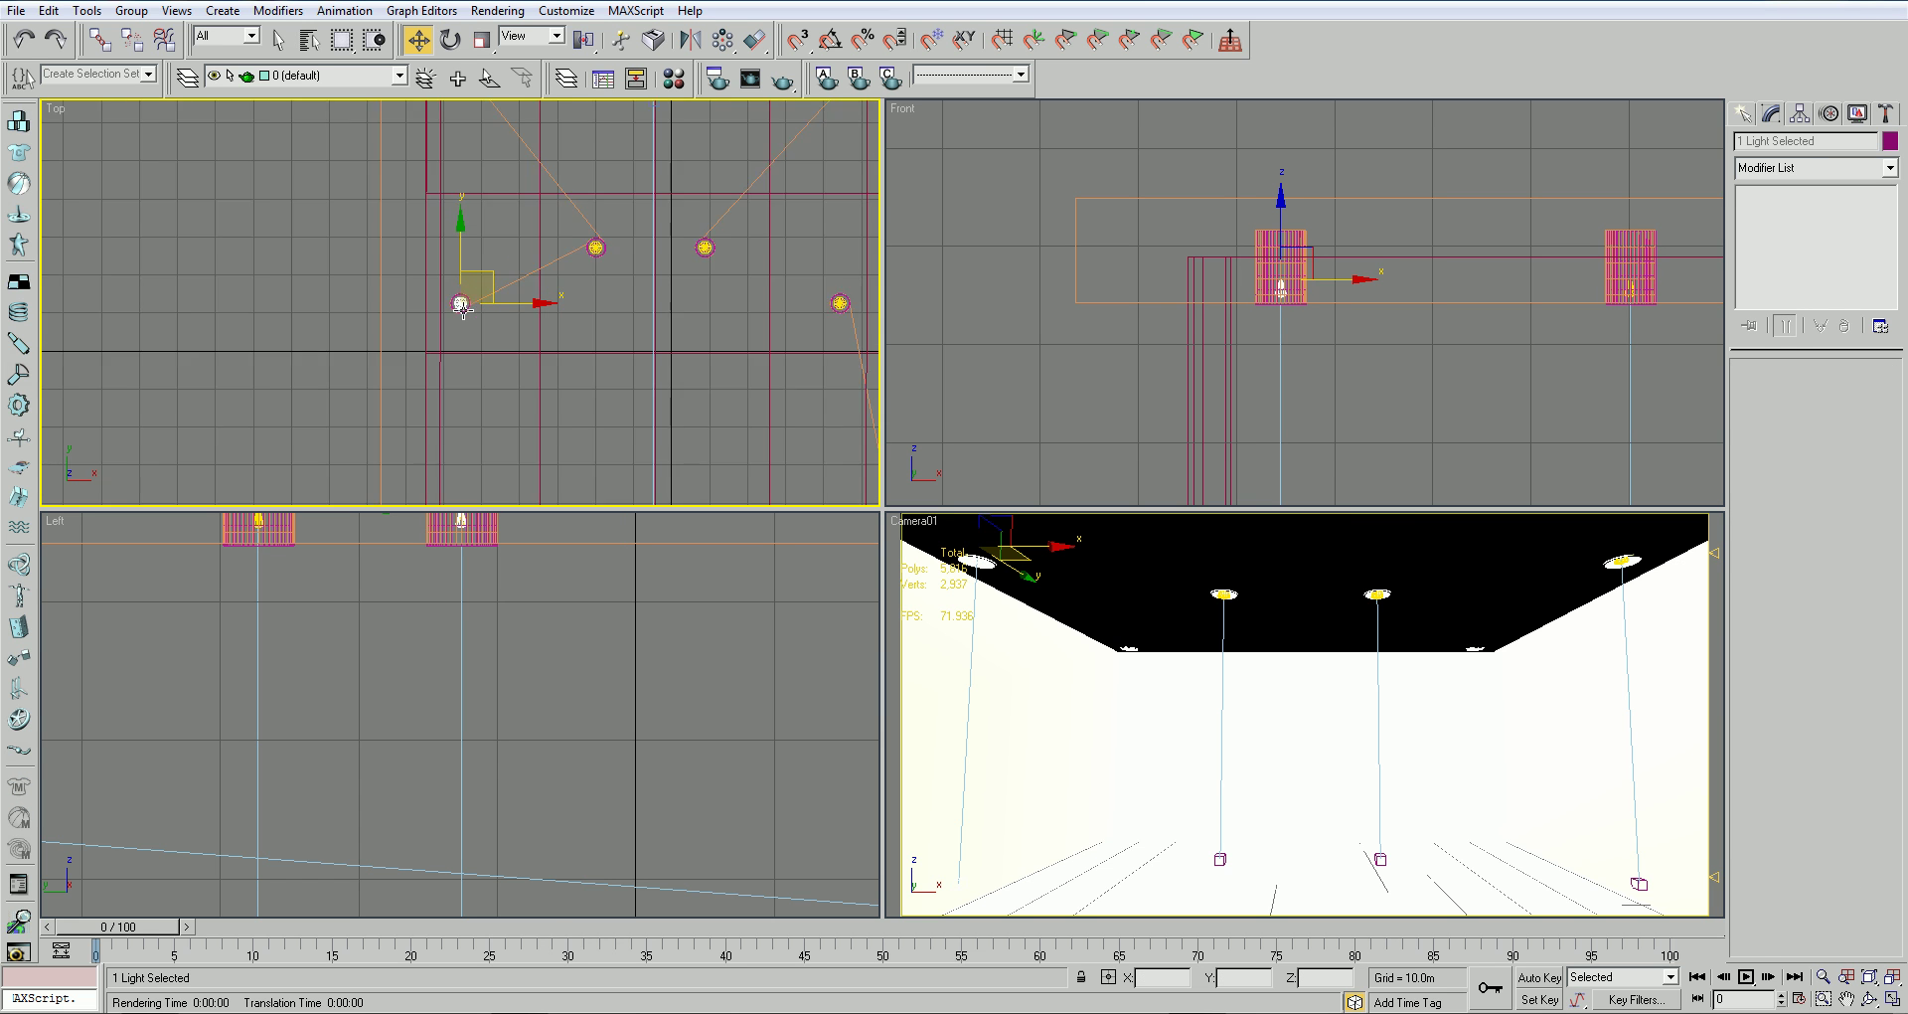
mouse_move(465, 226)
shift+mouse_down()
mouse_move(465, 135)
mouse_move(477, 195)
shift+mouse_up()
click(1024, 581)
Copy the first light with its target to the rear lamp on the same side and position it inside that lamp
click(272, 288)
scroll(354, 316, up, 8)
scroll(354, 314, up, 3)
click(460, 303)
scroll(437, 353, down, 10)
shift+drag(463, 232, 467, 72)
key(Return)
click(1870, 979)
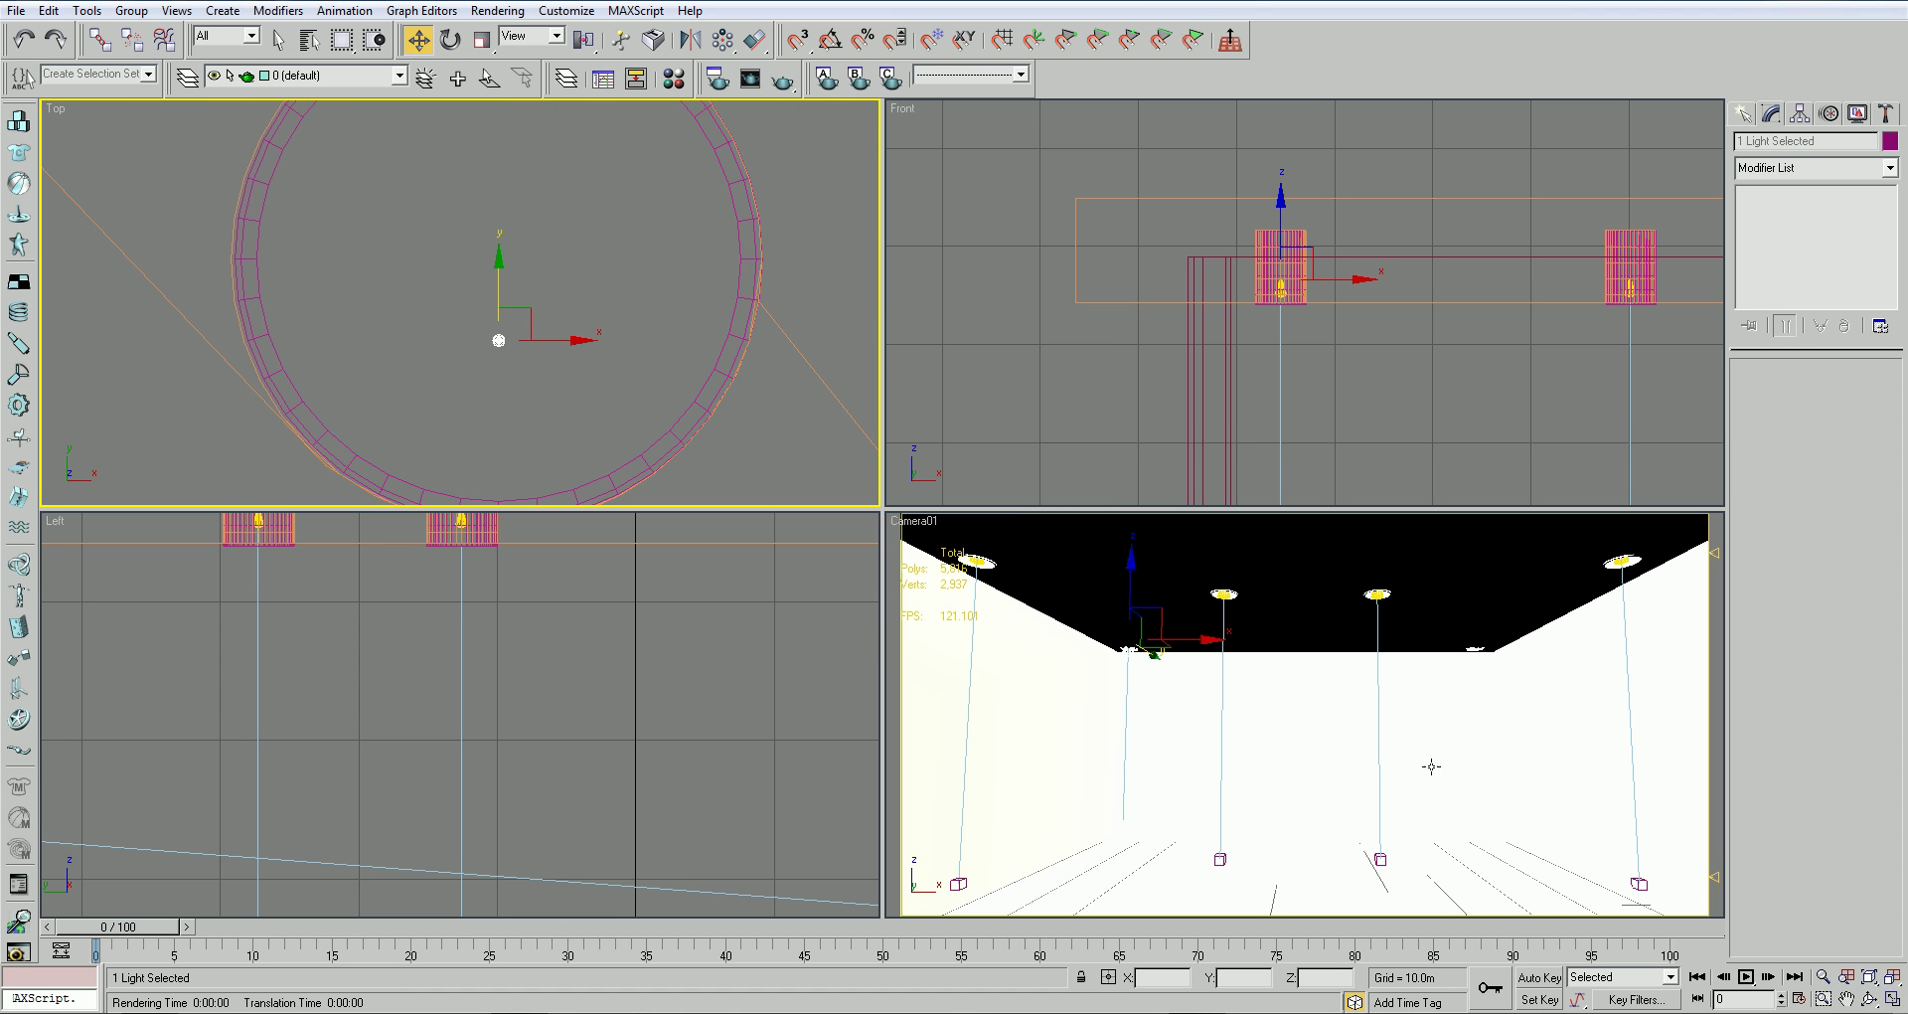
drag(526, 324, 520, 237)
Copy the rear light with its target across into the opposite rear lamp and check its placement
scroll(536, 294, down, 10)
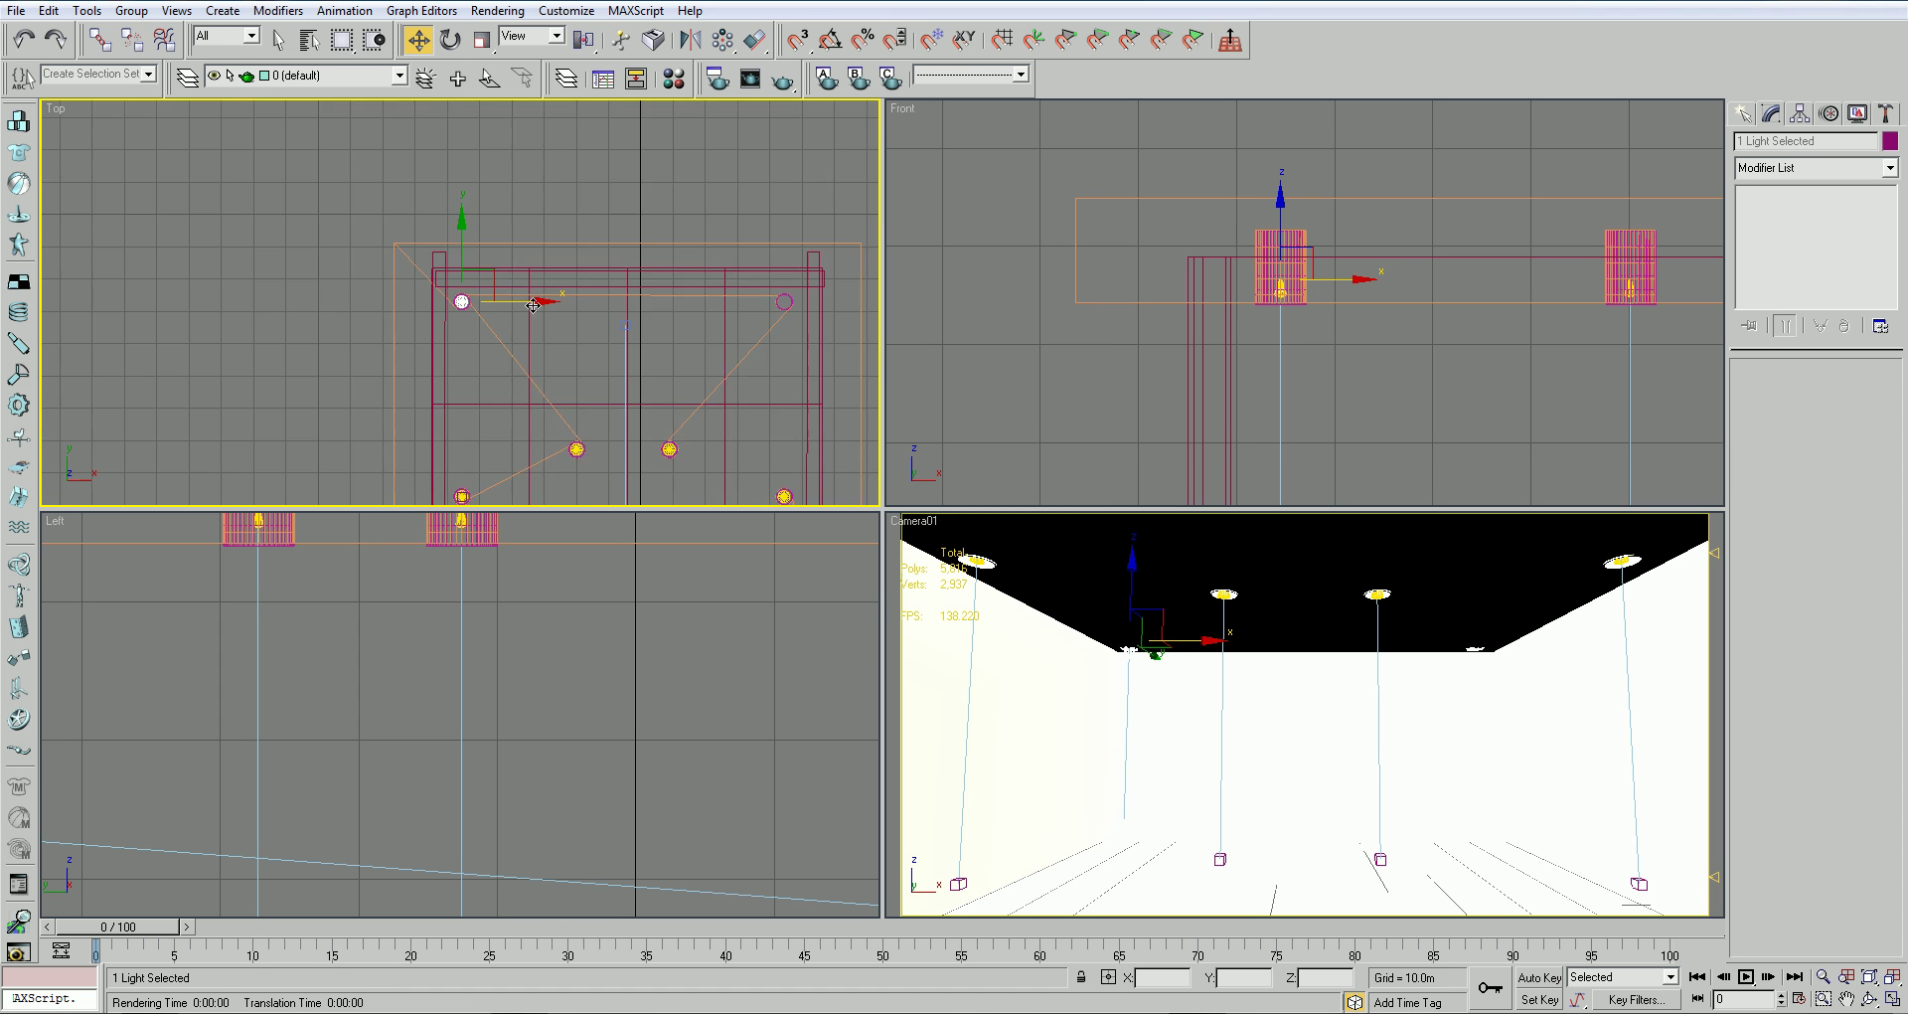
shift+drag(513, 299, 742, 302)
click(956, 590)
click(1868, 977)
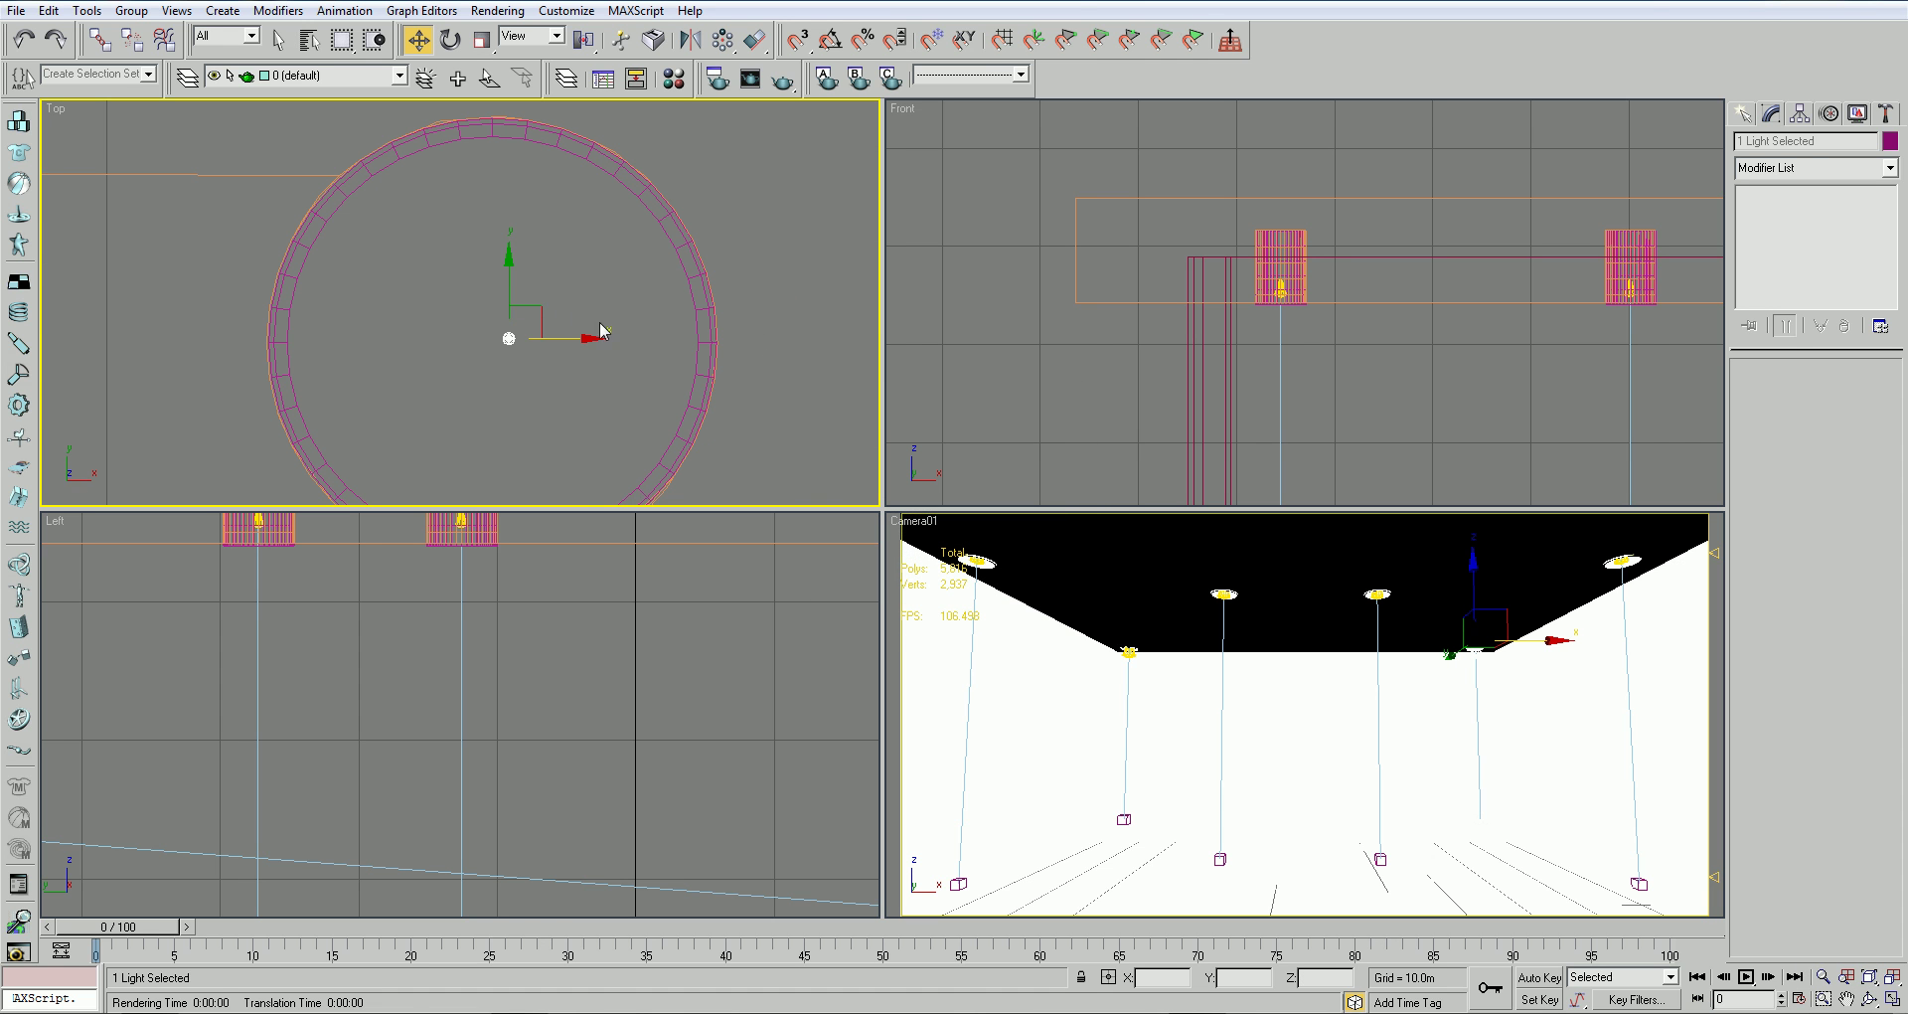
Refresh the exposure preview and set the mr Photographic Exposure Control's exposure value to -1.0
click(906, 497)
right_click(920, 520)
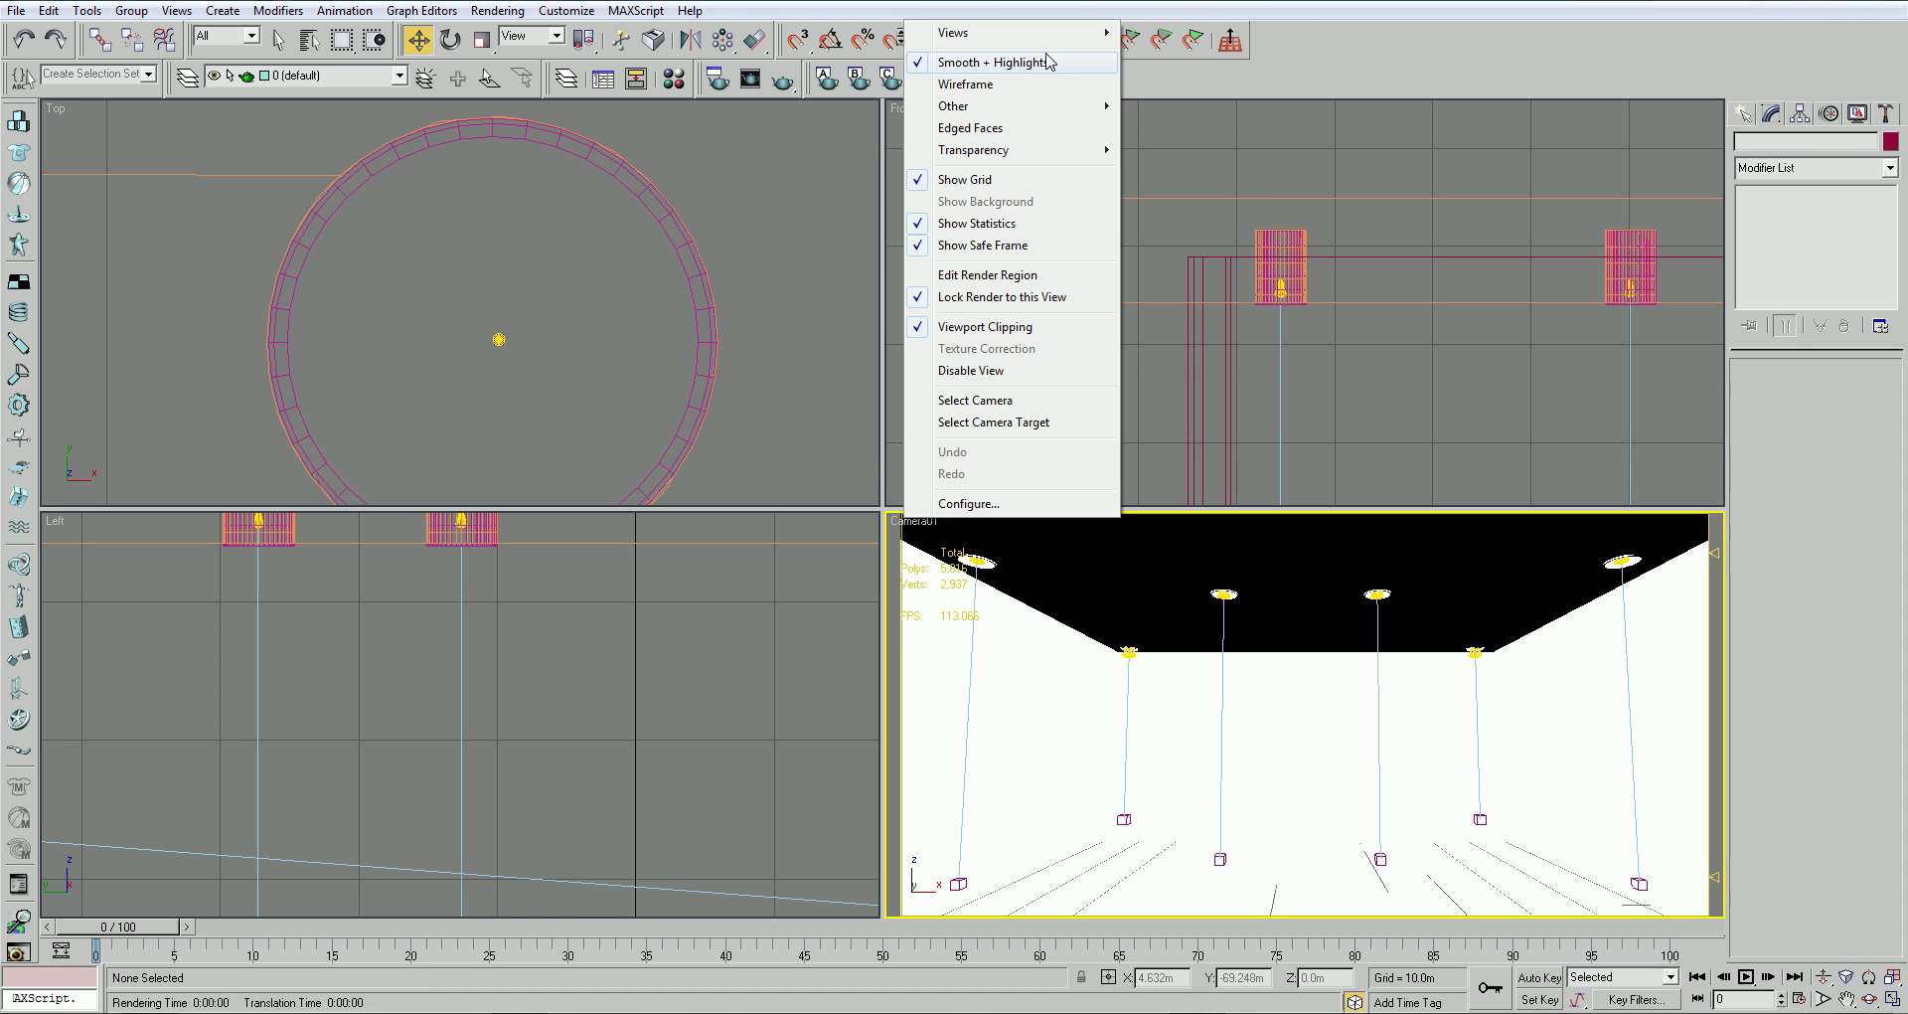
click(497, 11)
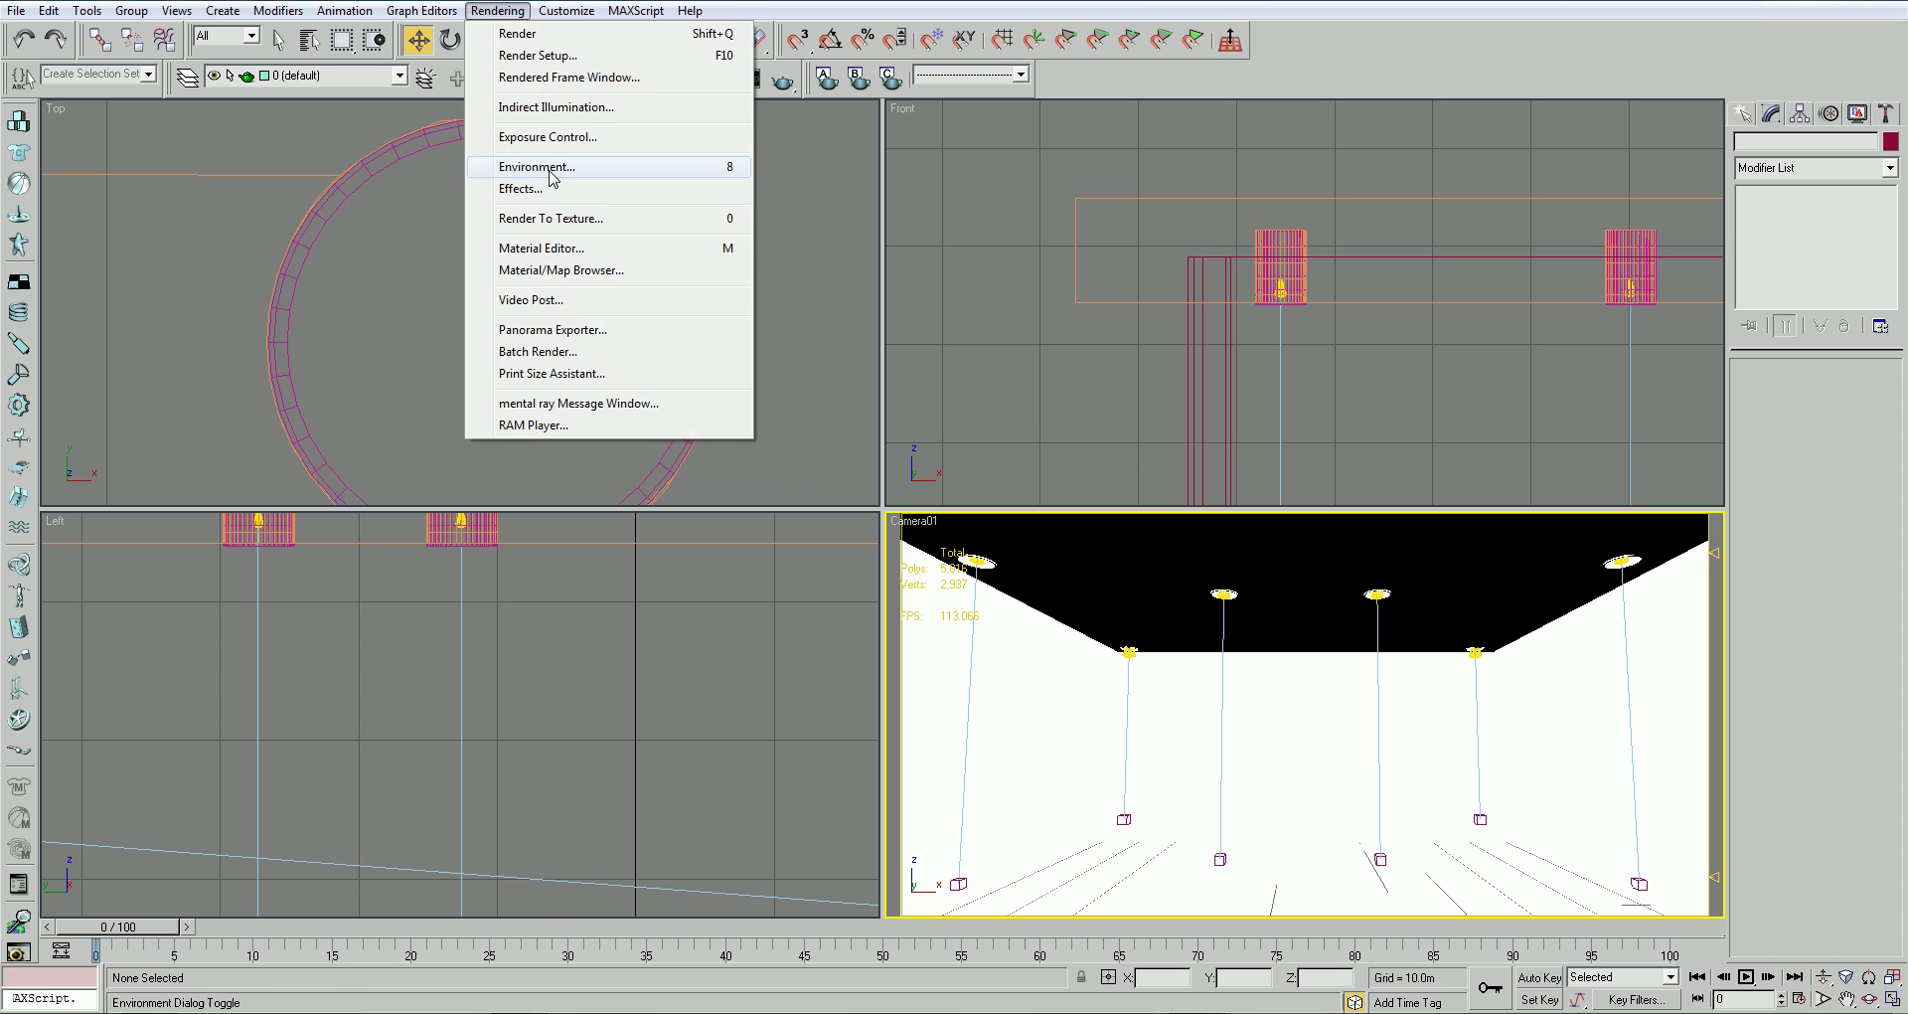
click(548, 171)
click(737, 490)
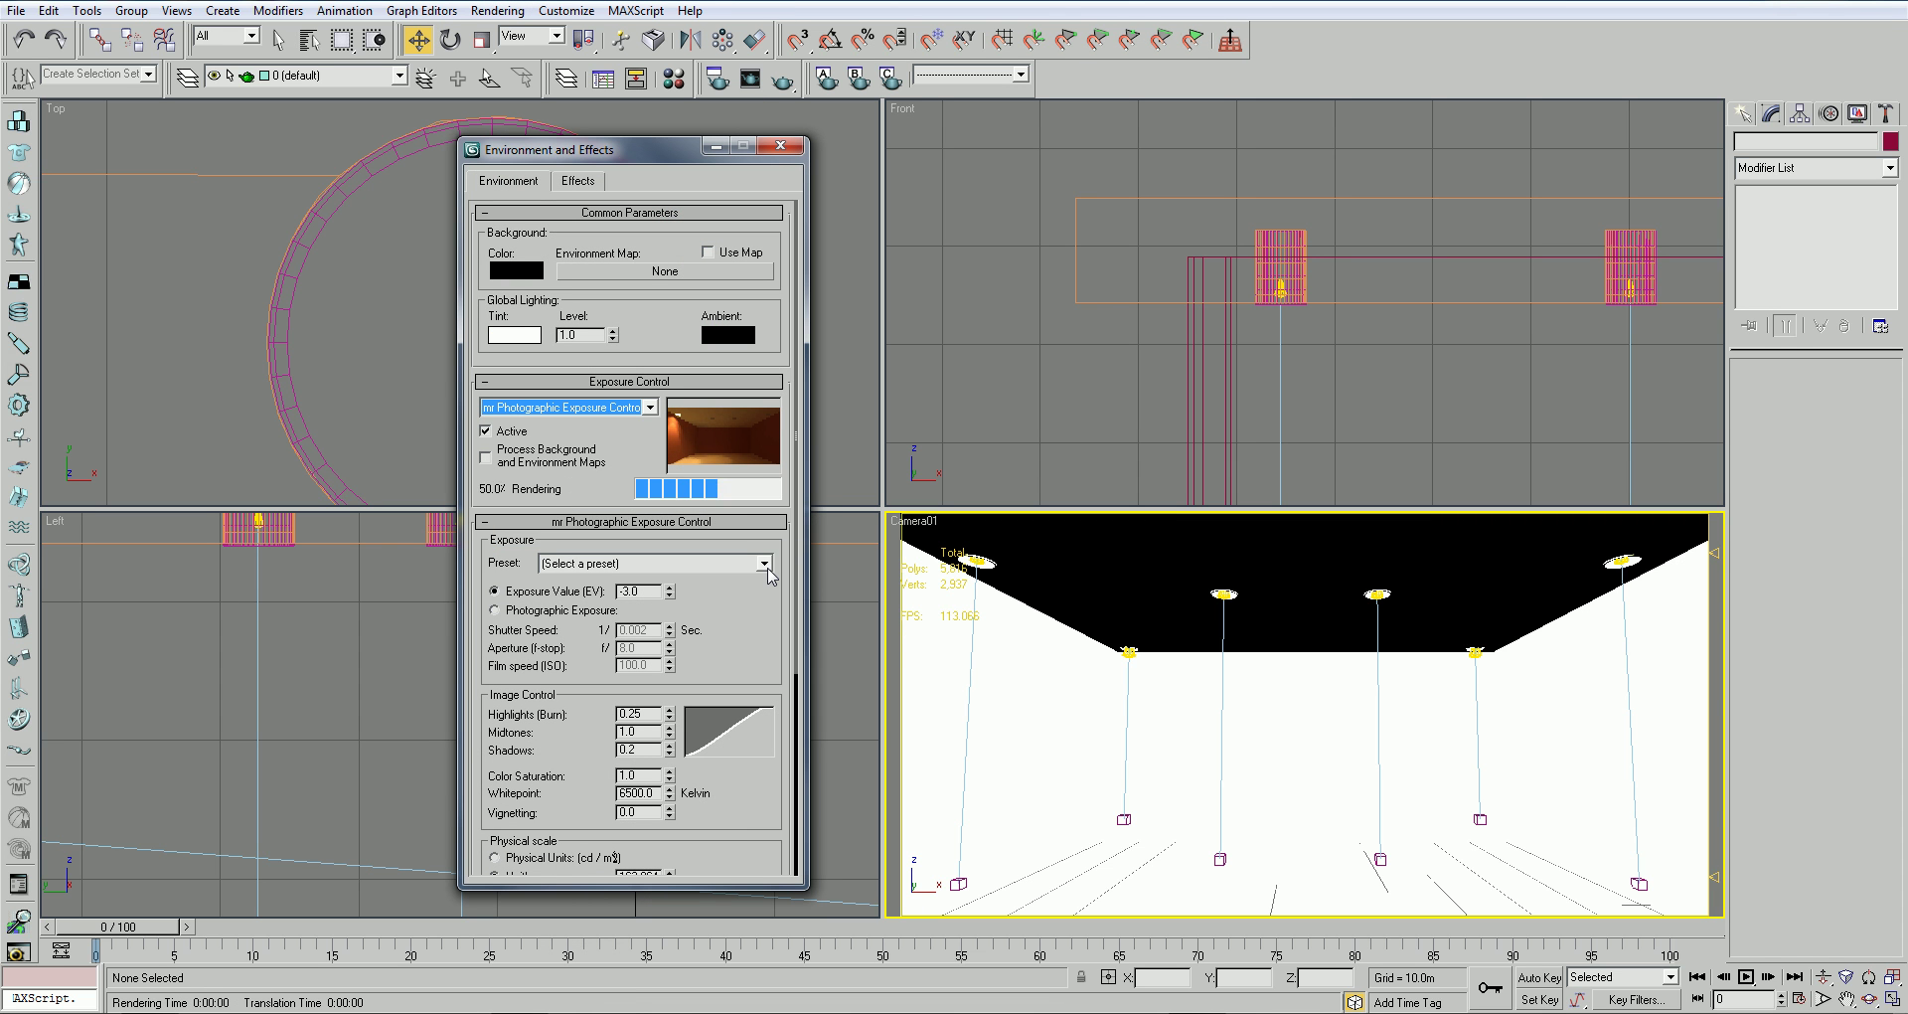
drag(716, 602, 671, 590)
click(669, 579)
click(669, 571)
click(669, 571)
click(669, 572)
click(669, 571)
click(668, 580)
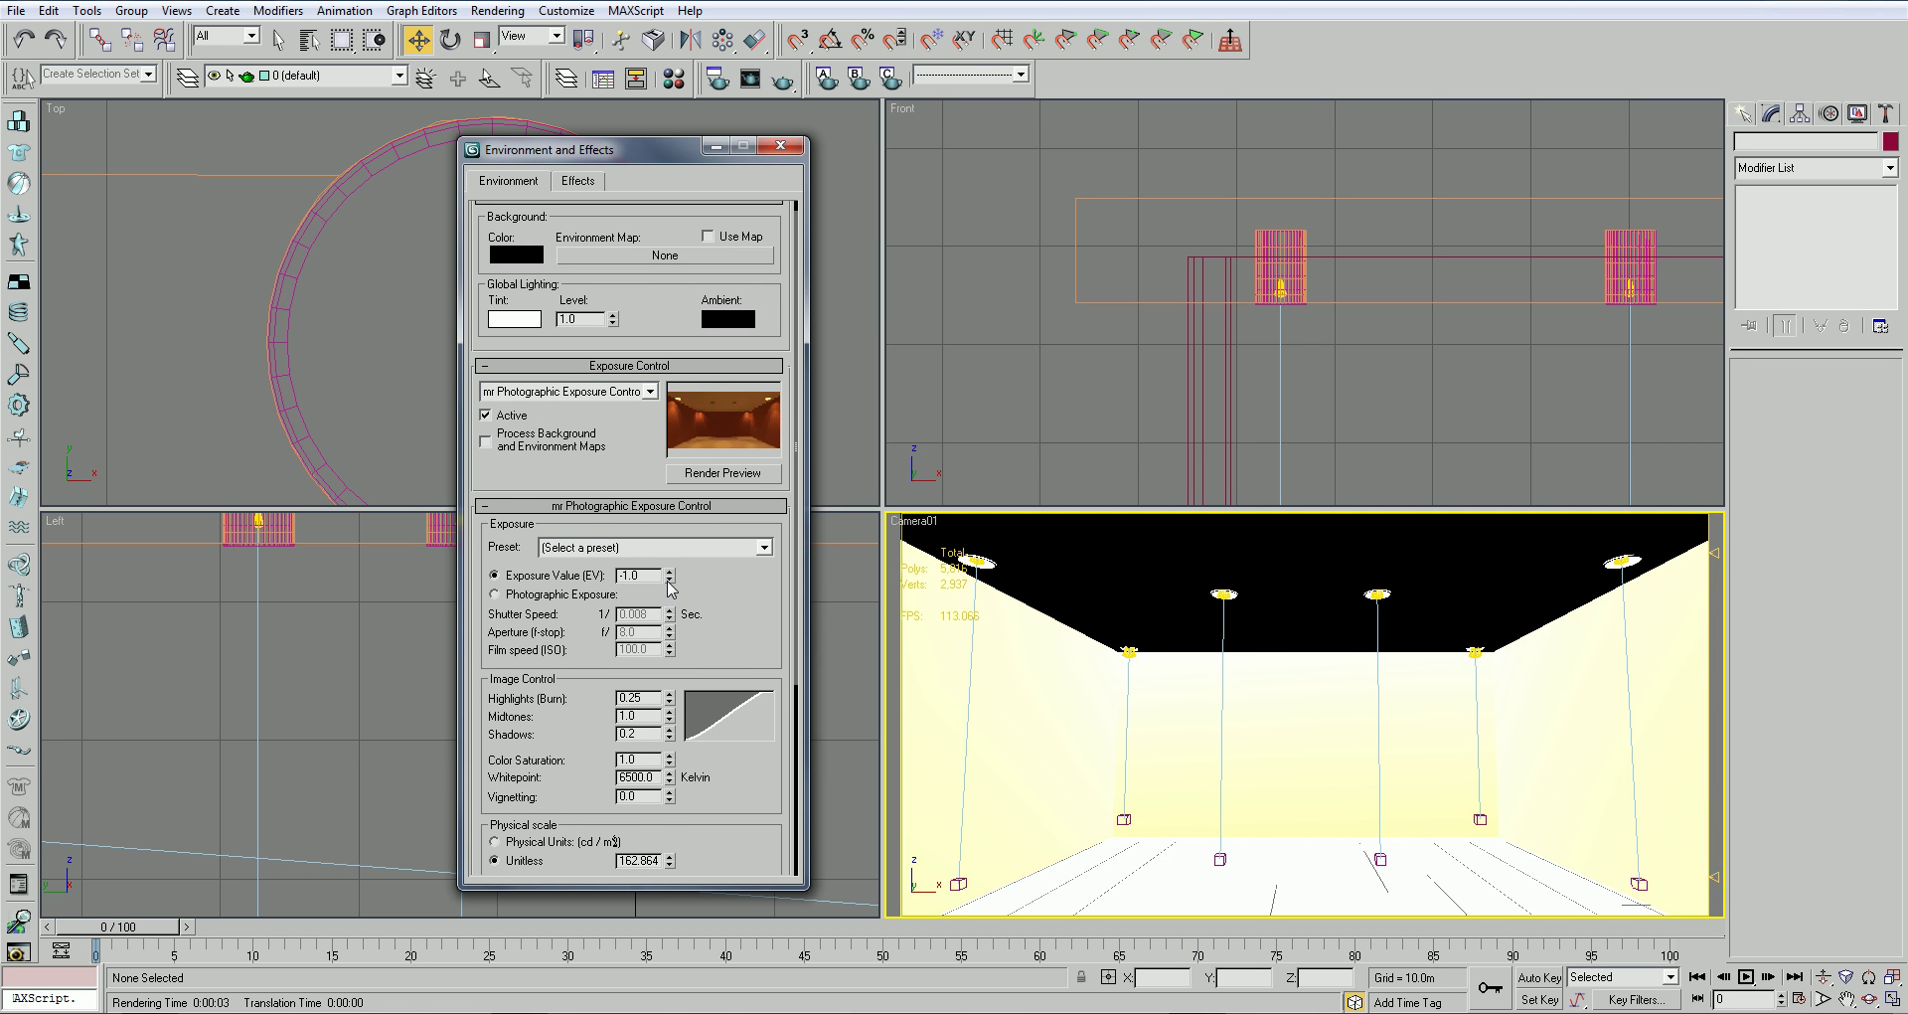
click(669, 572)
click(669, 580)
Set the exposure control's Highlights (Burn) to 0.43 and test render the Camera01 view
drag(737, 614, 738, 589)
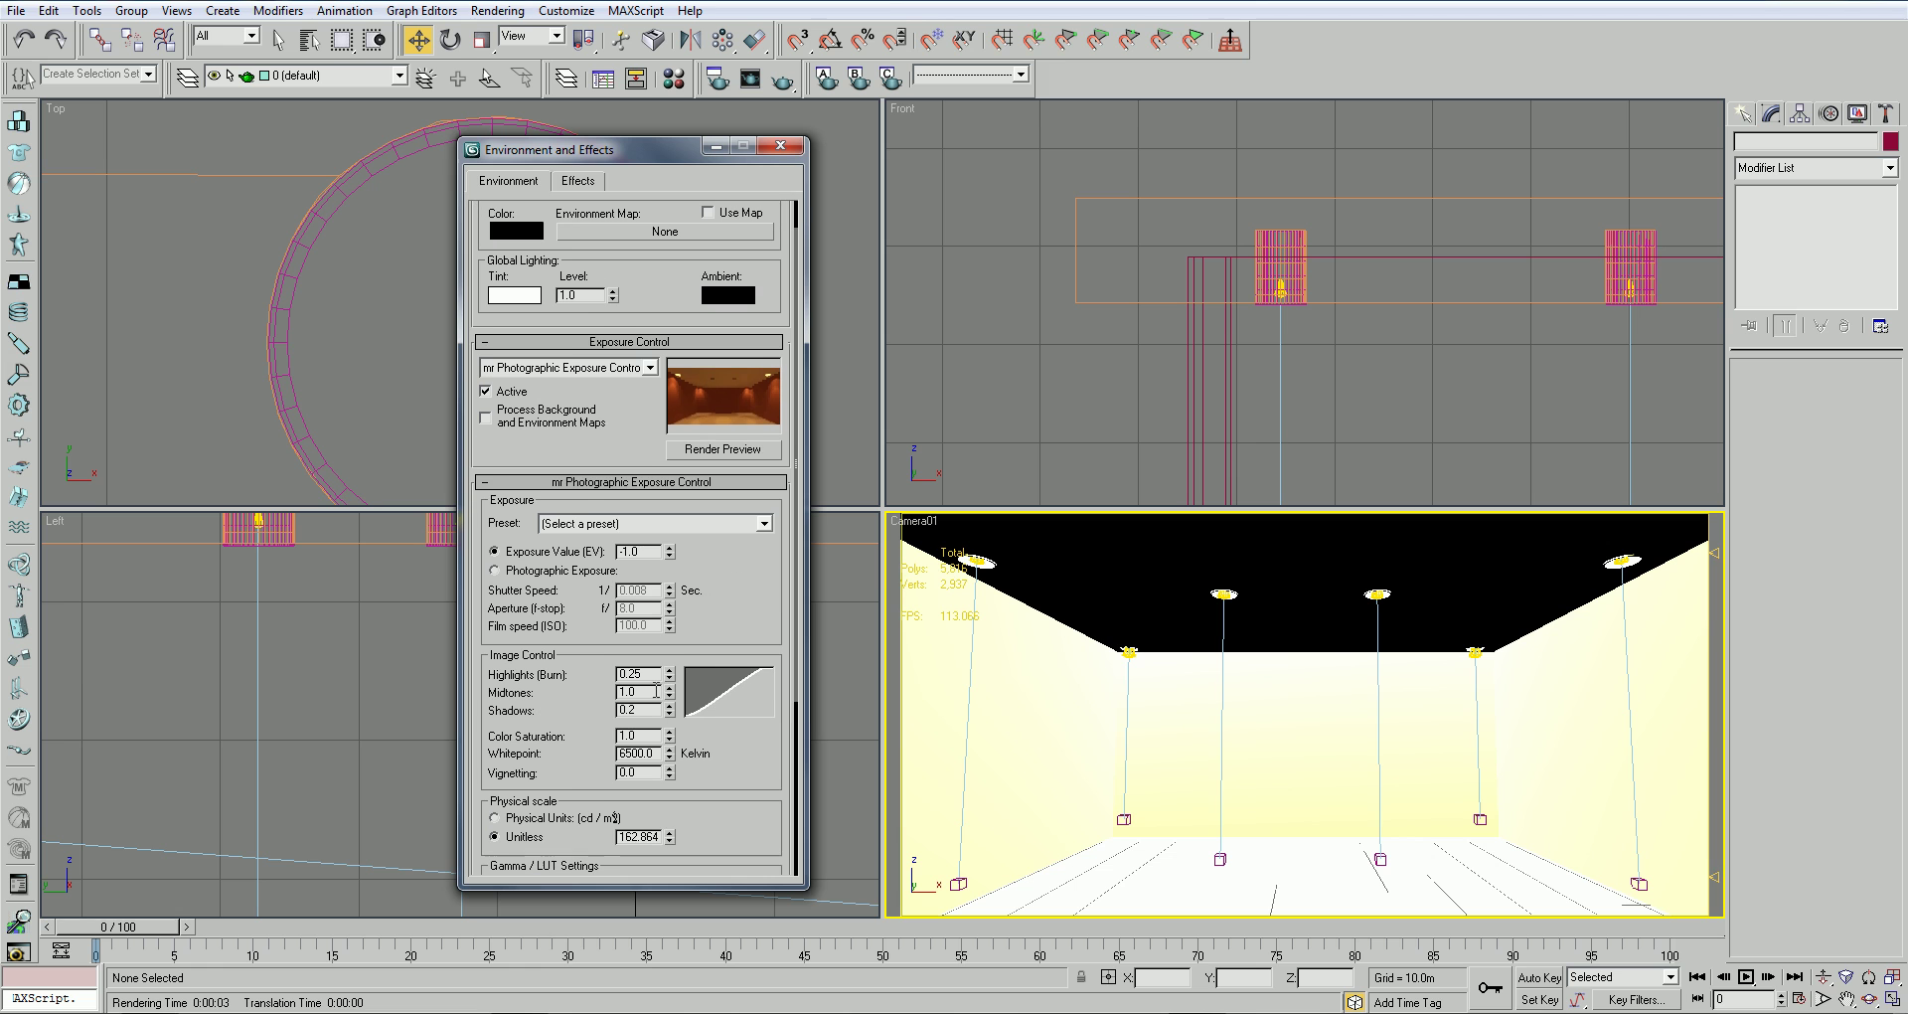
drag(672, 668, 673, 634)
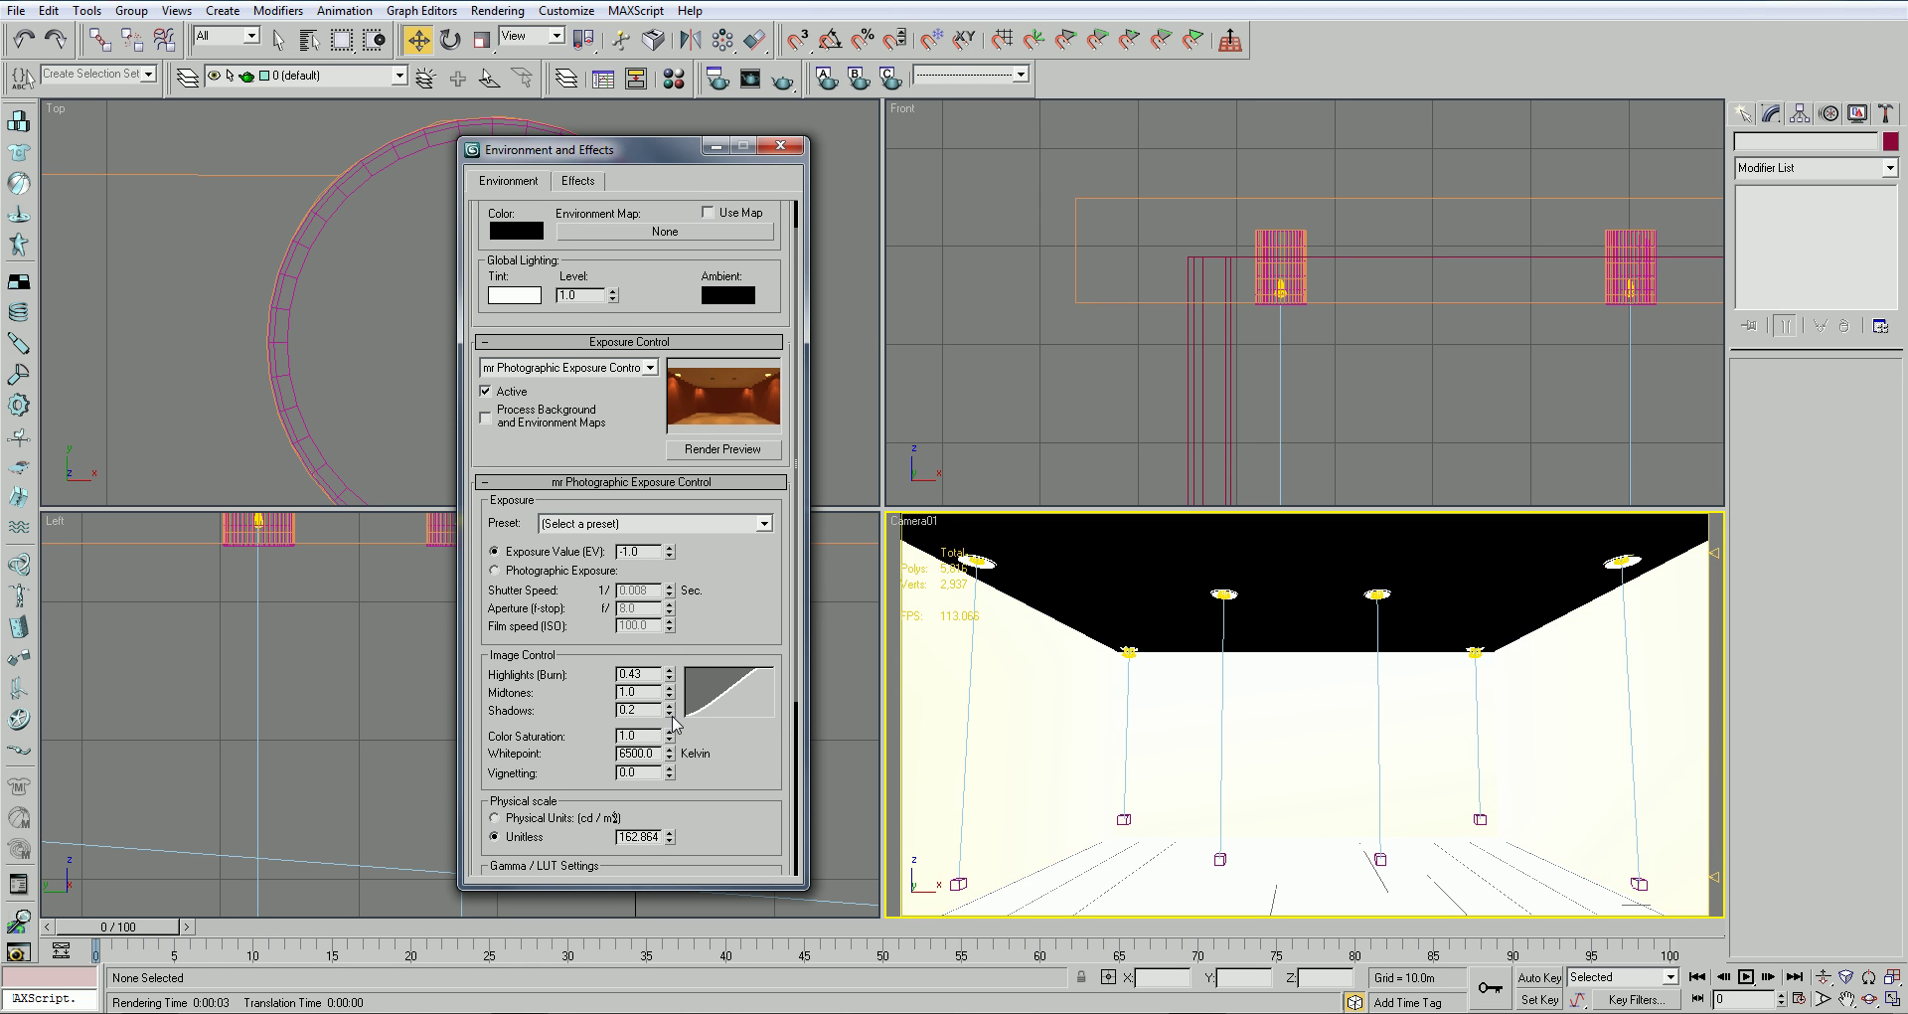
click(781, 145)
click(783, 82)
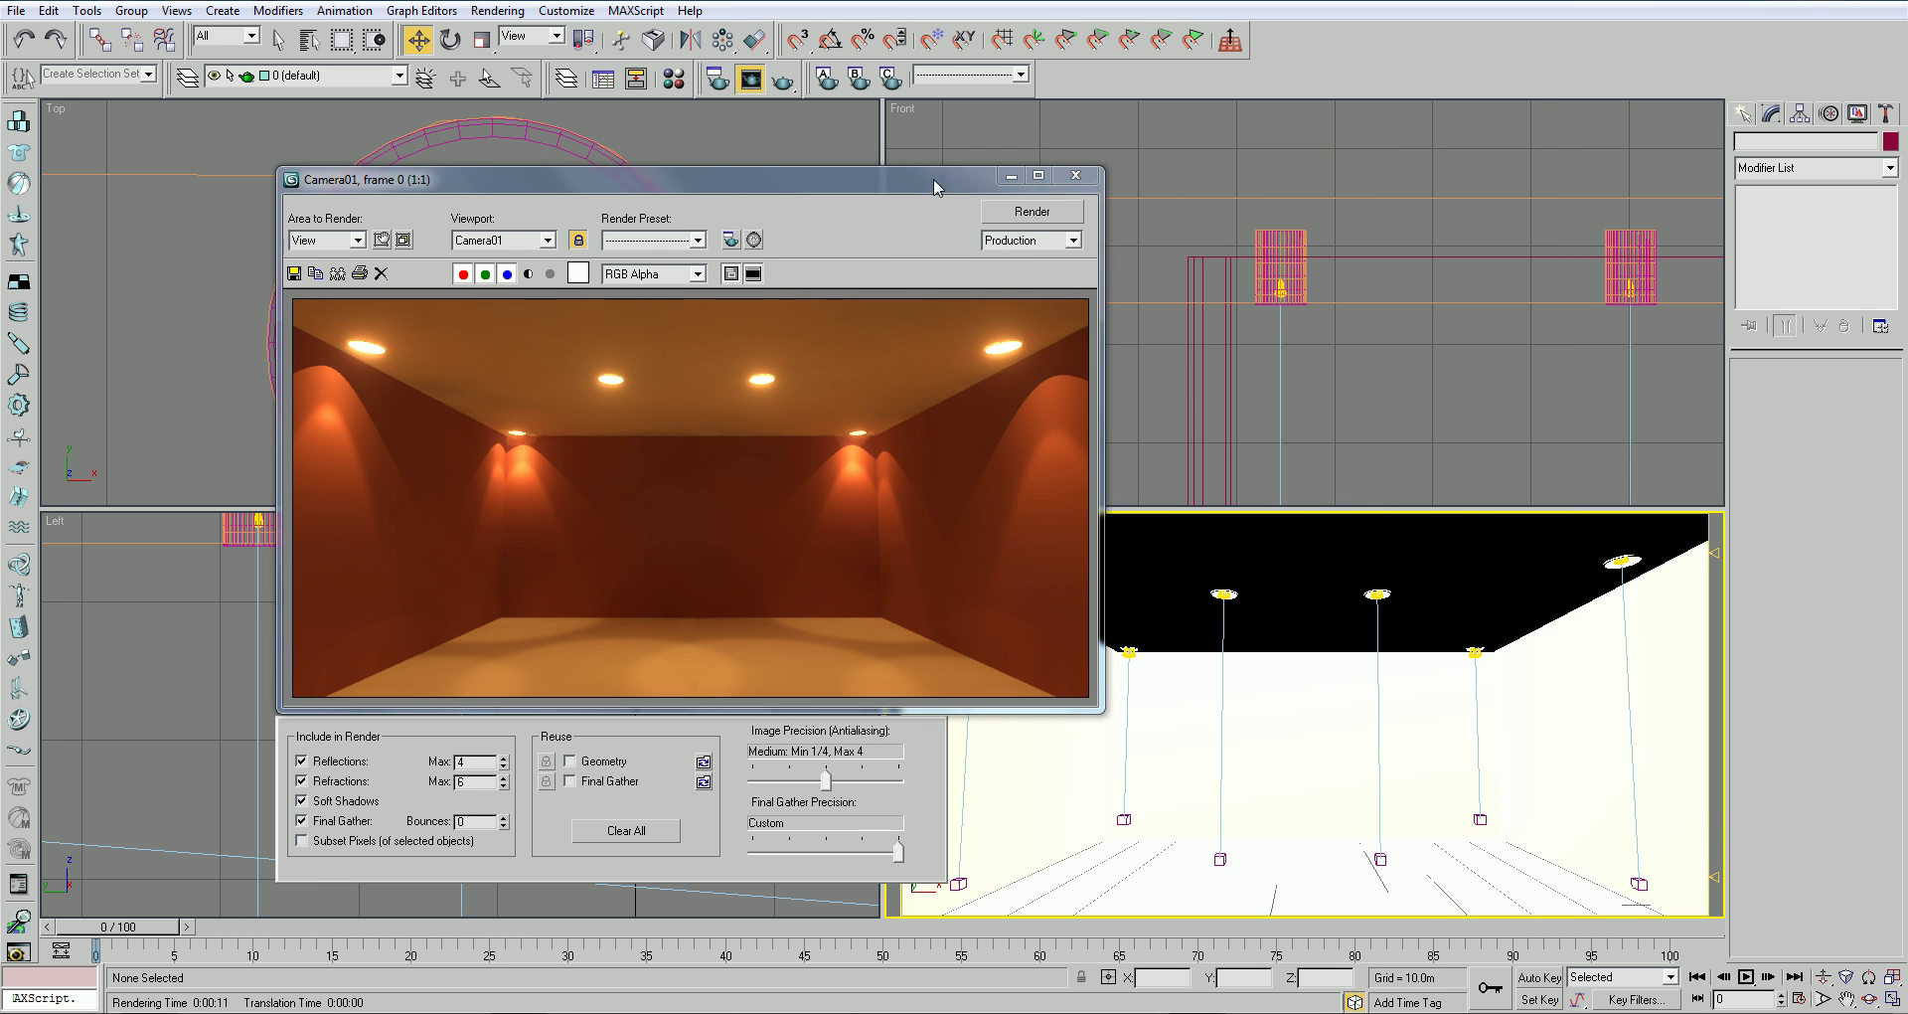
Examine the finished Camera01 render and close its window
drag(934, 187, 1188, 179)
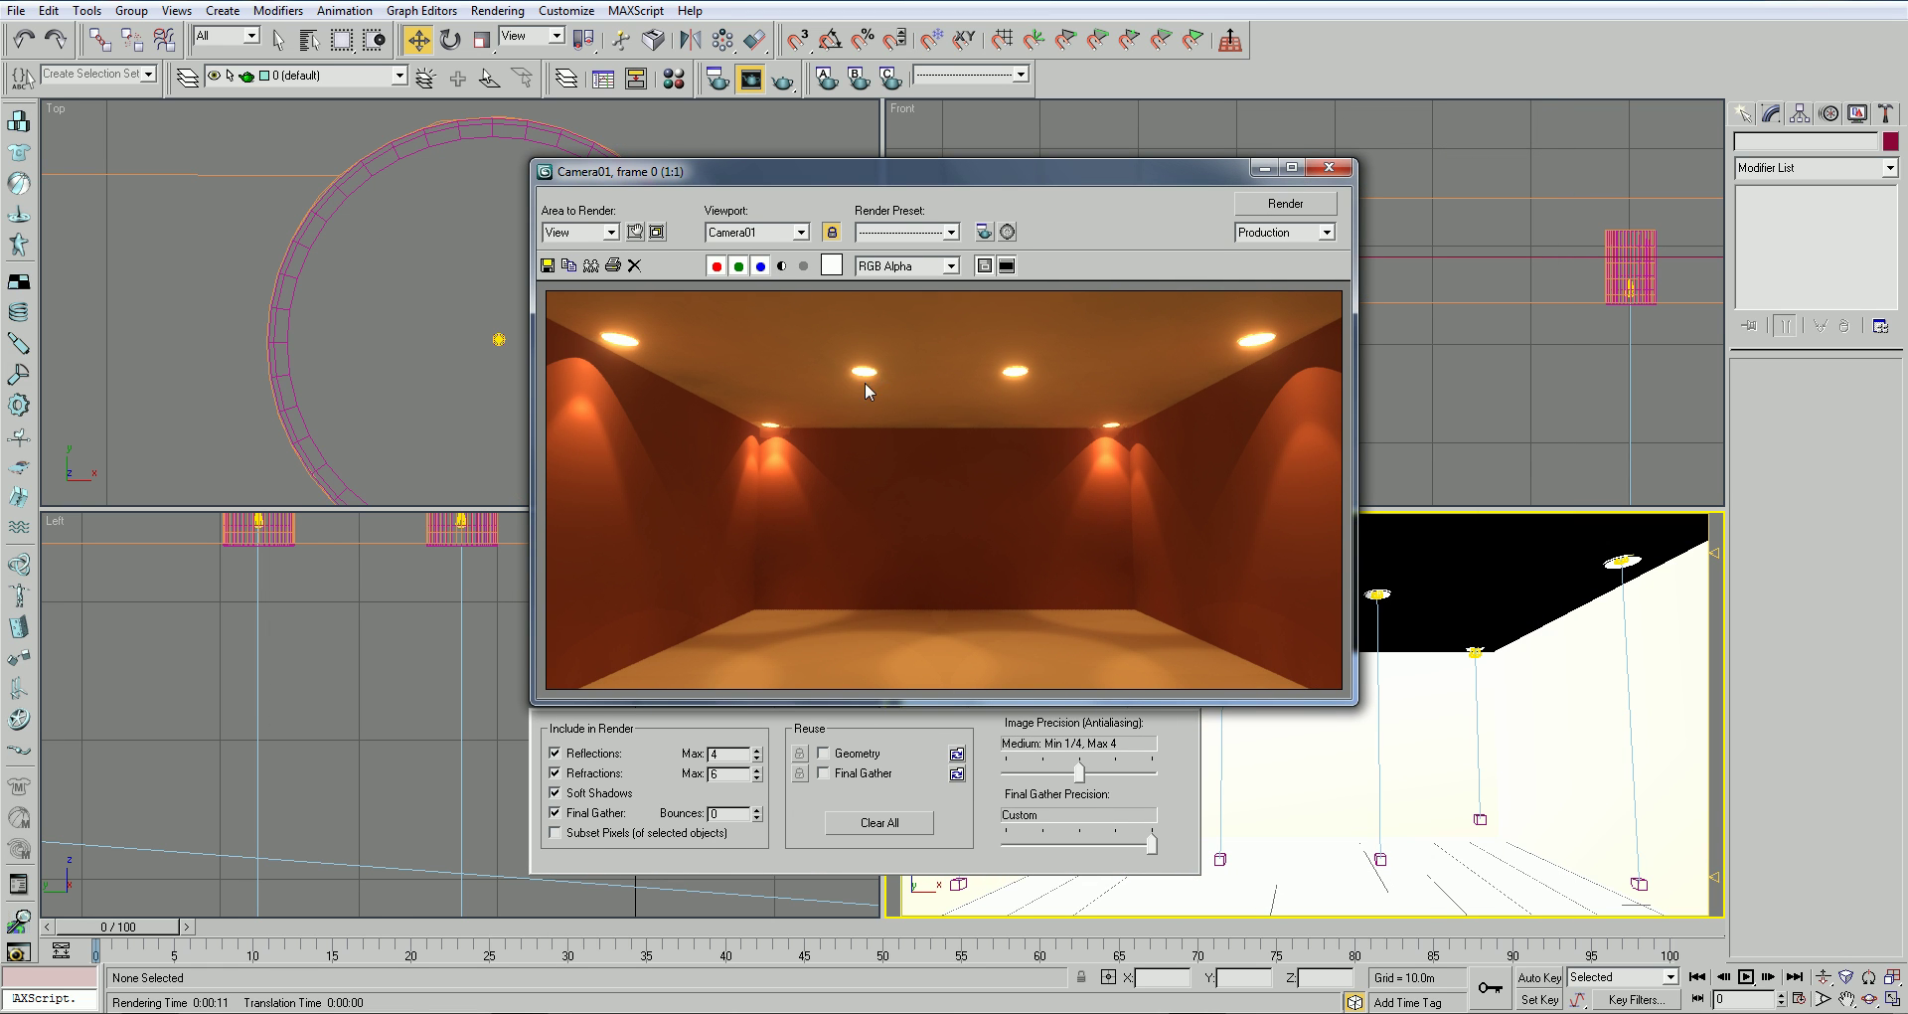
drag(1039, 185, 1275, 204)
click(1565, 187)
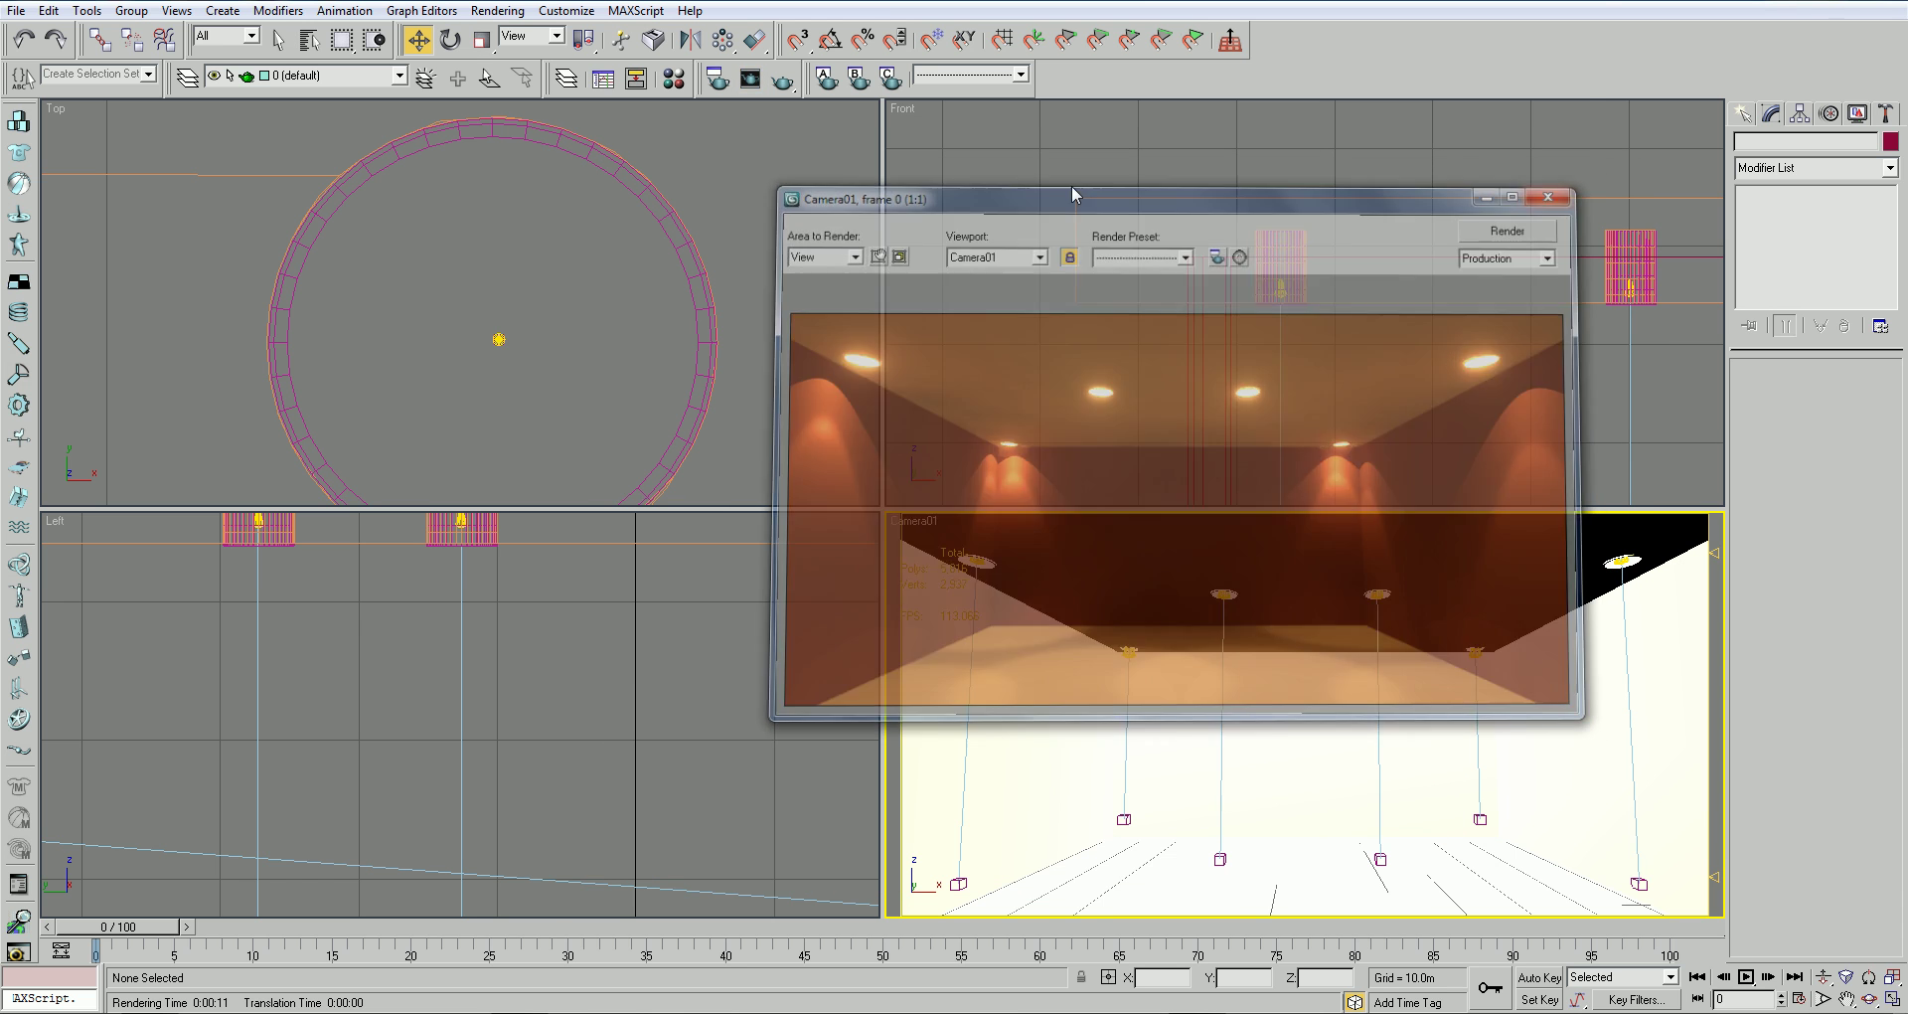
Set the exposure control's Highlights (Burn) to 0.34, Midtones to 0.91, Shadows to 0.26 and Unitless physical scale to about 186, keeping EV at -1.0
click(497, 10)
click(517, 159)
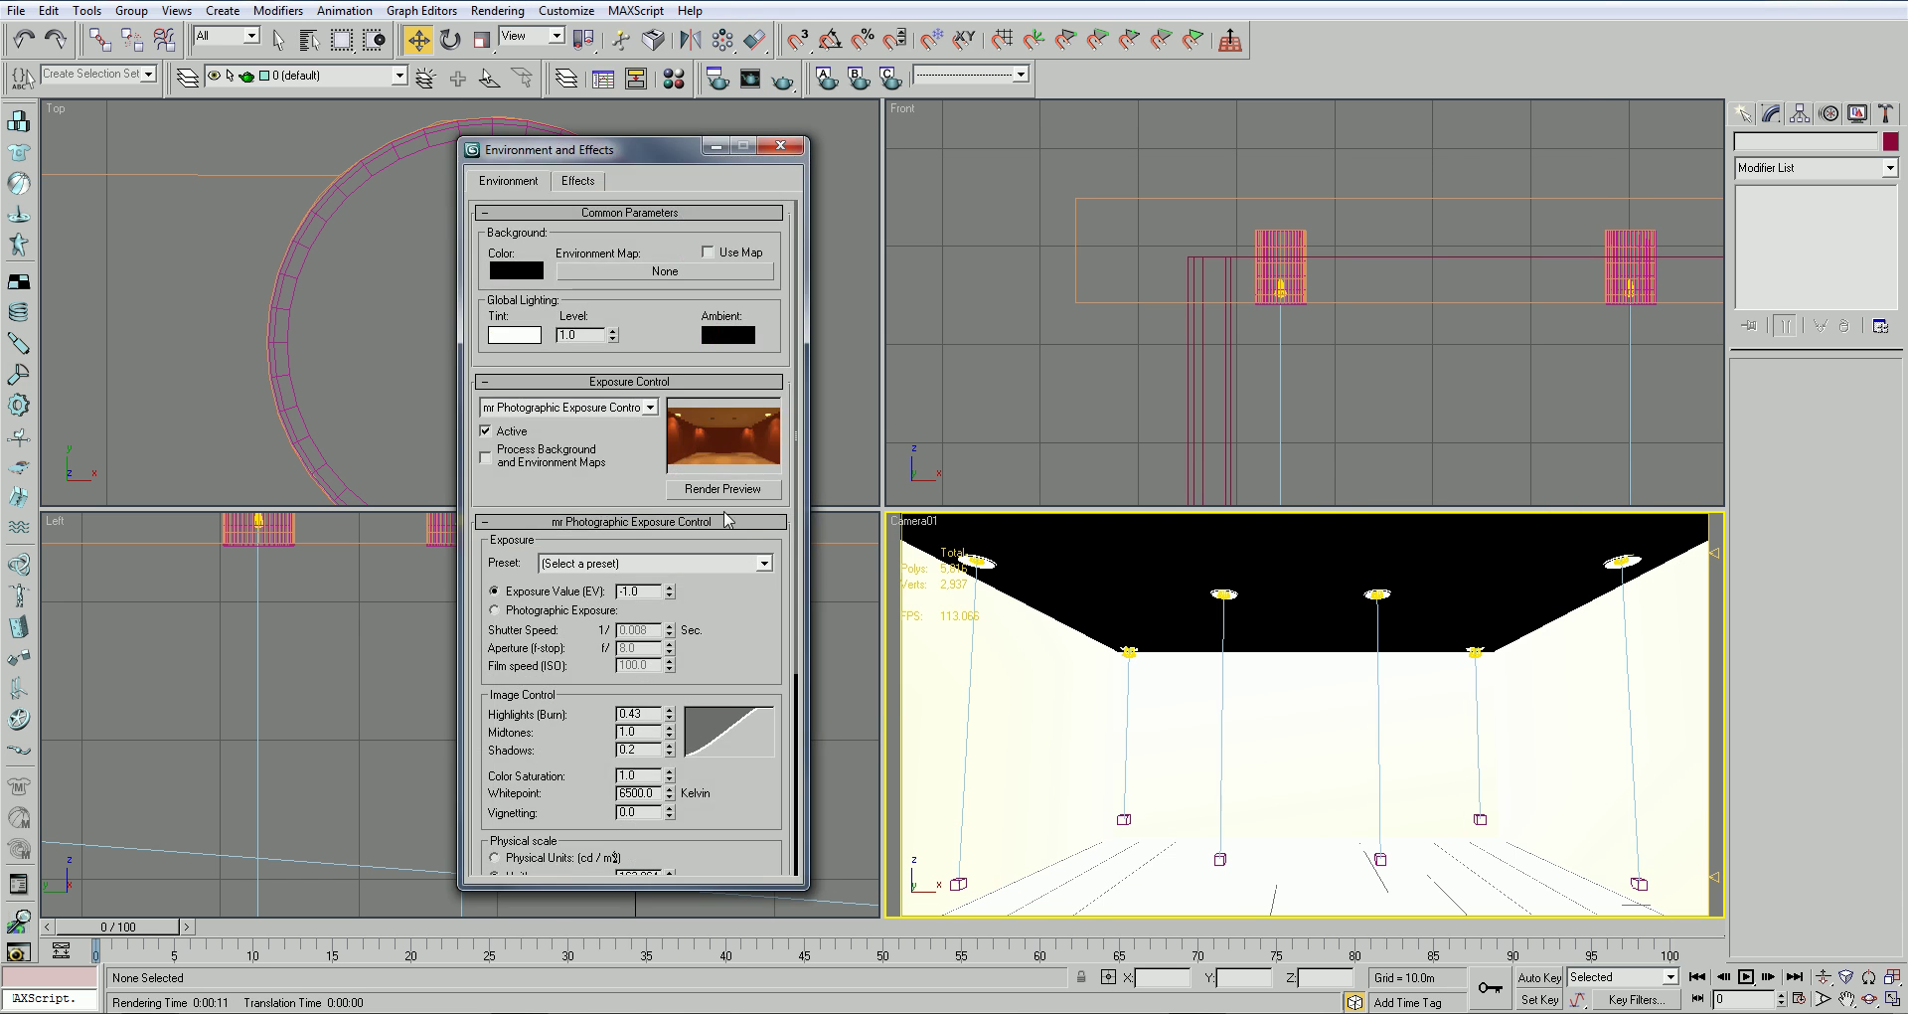
drag(712, 612, 720, 600)
click(673, 585)
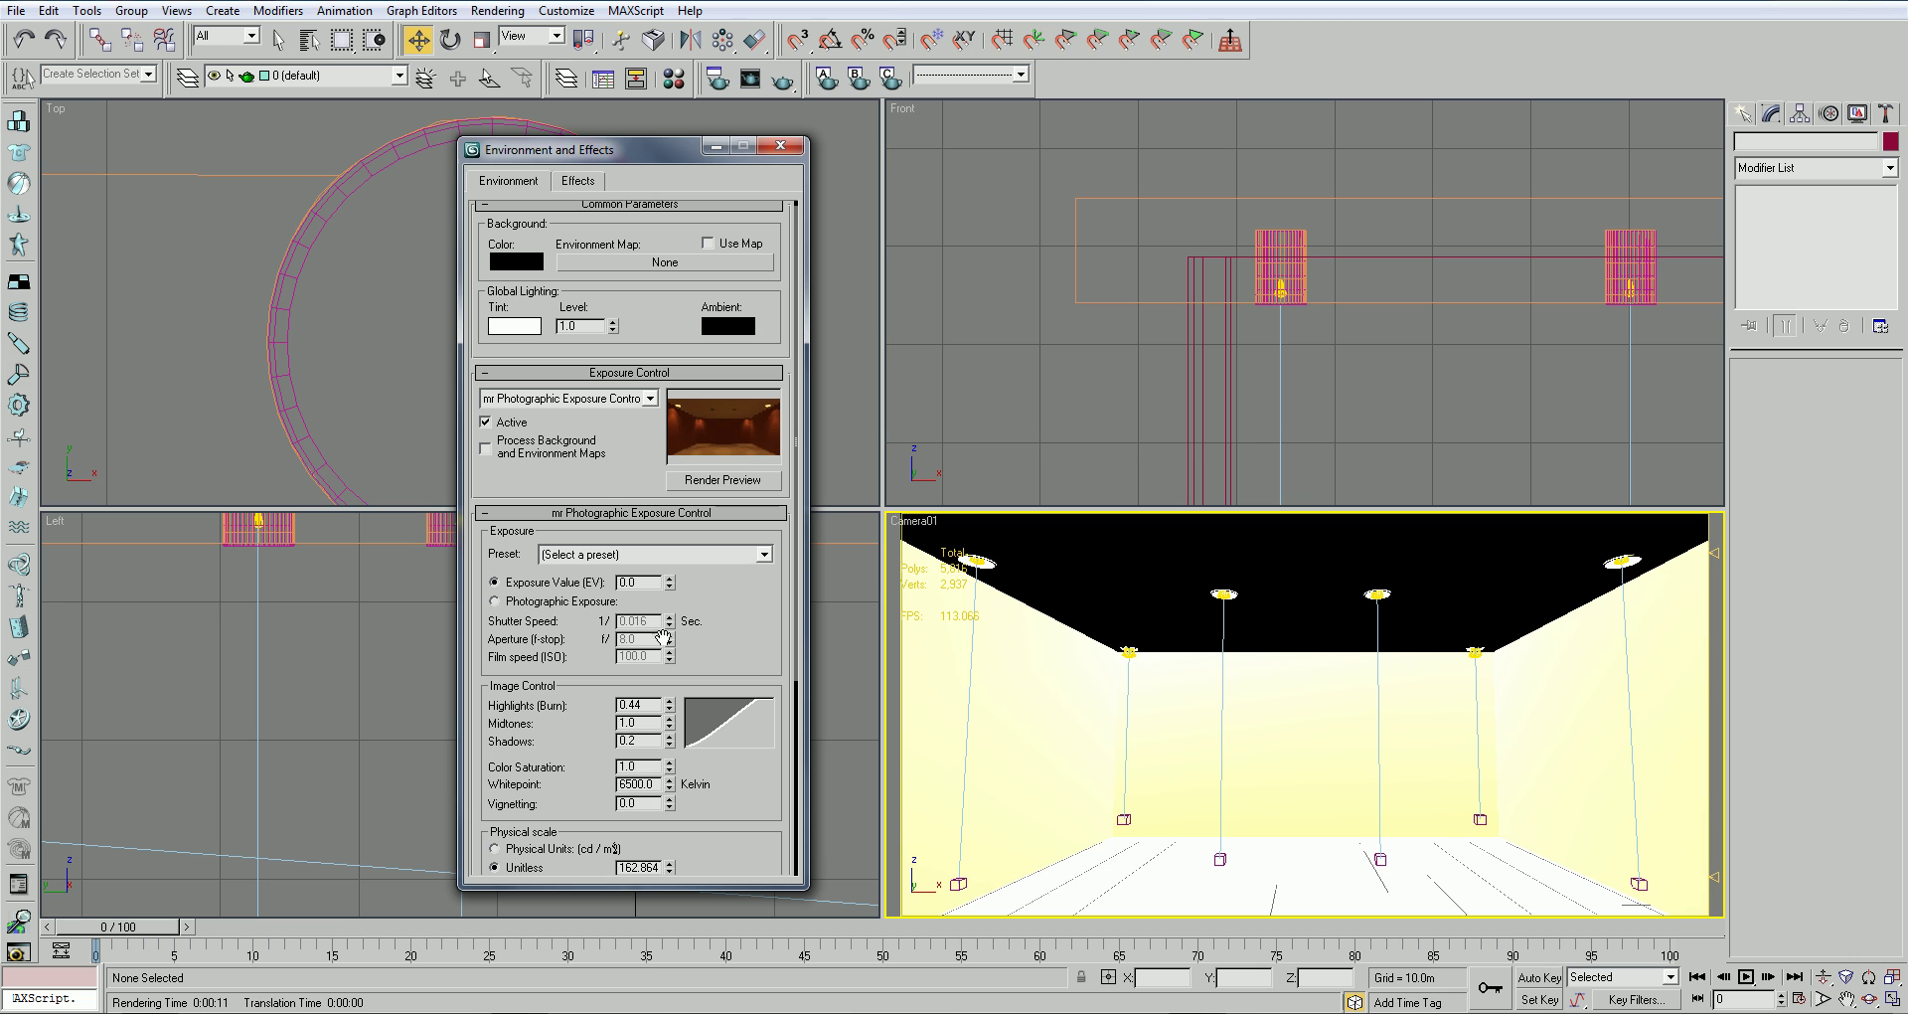
click(671, 589)
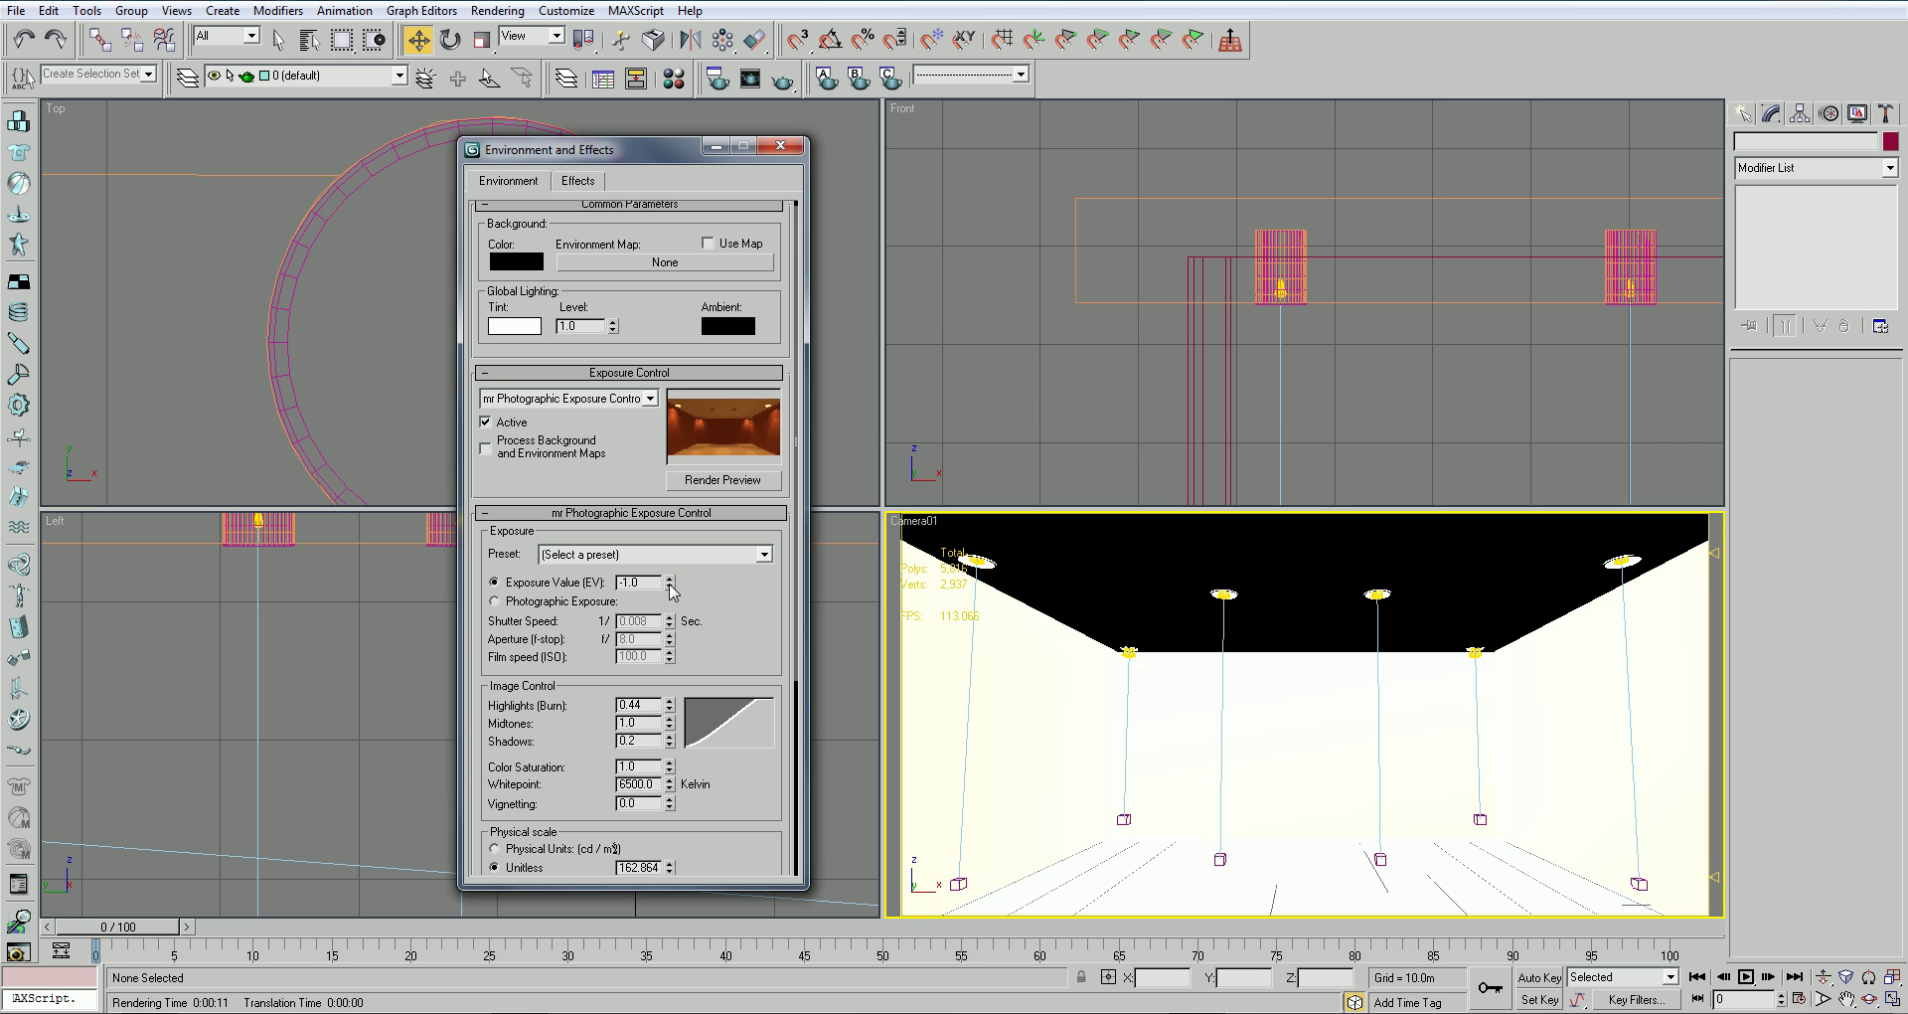
click(670, 726)
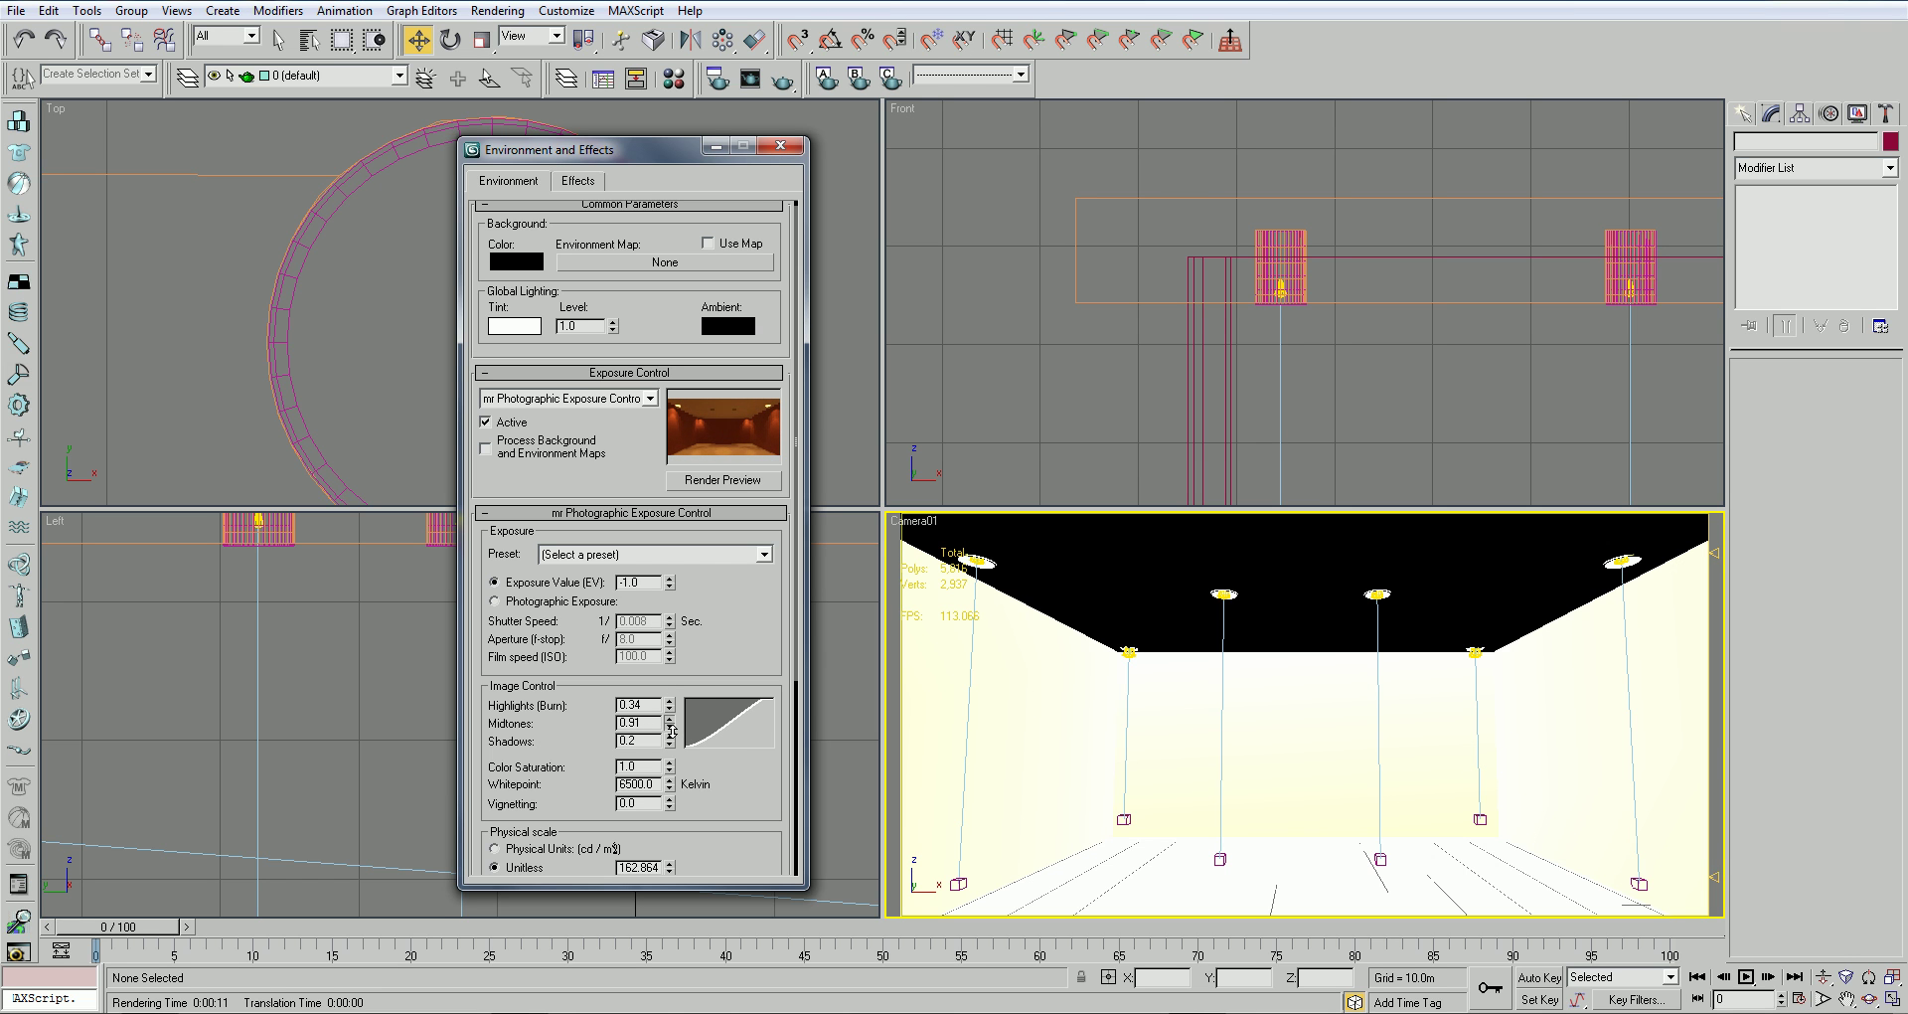
drag(672, 748, 721, 739)
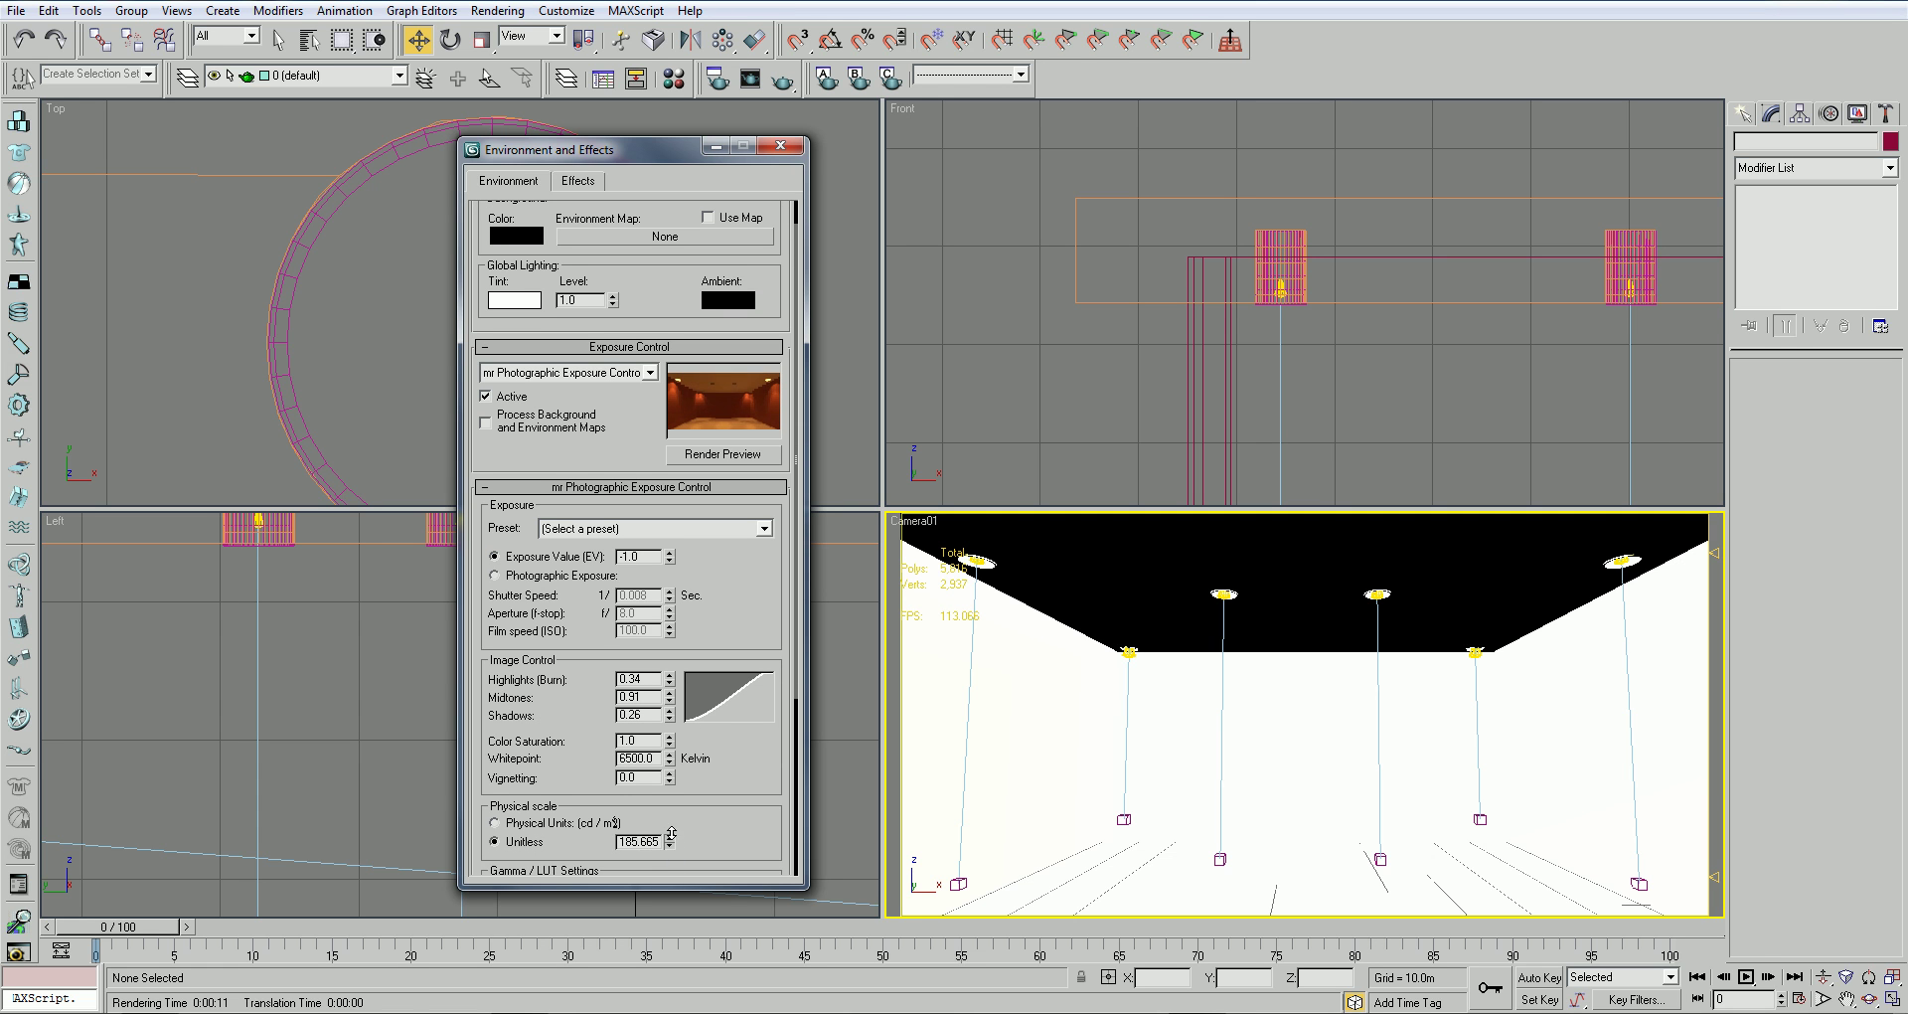
drag(672, 833, 672, 840)
Close the environment settings, test render the Camera01 view with the adjusted exposure, and dismiss the result
click(786, 145)
click(16, 10)
click(110, 173)
click(793, 84)
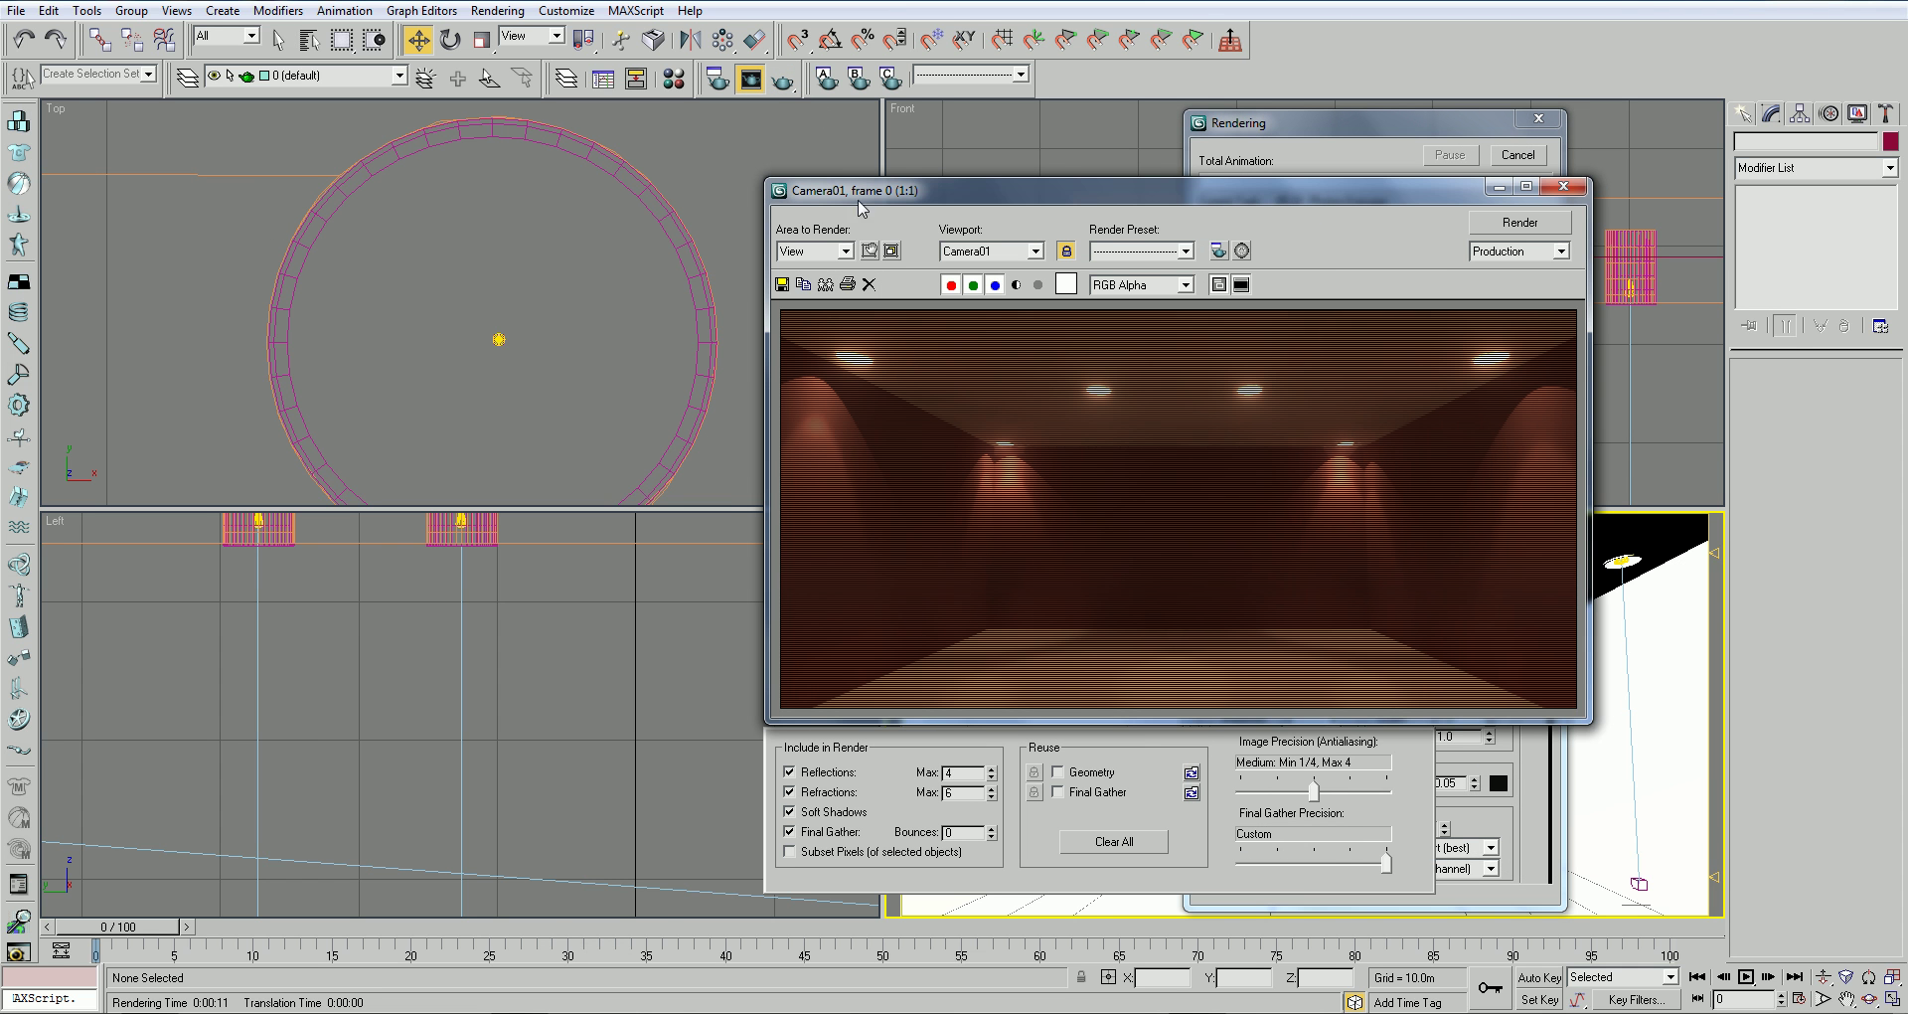
drag(860, 207, 432, 205)
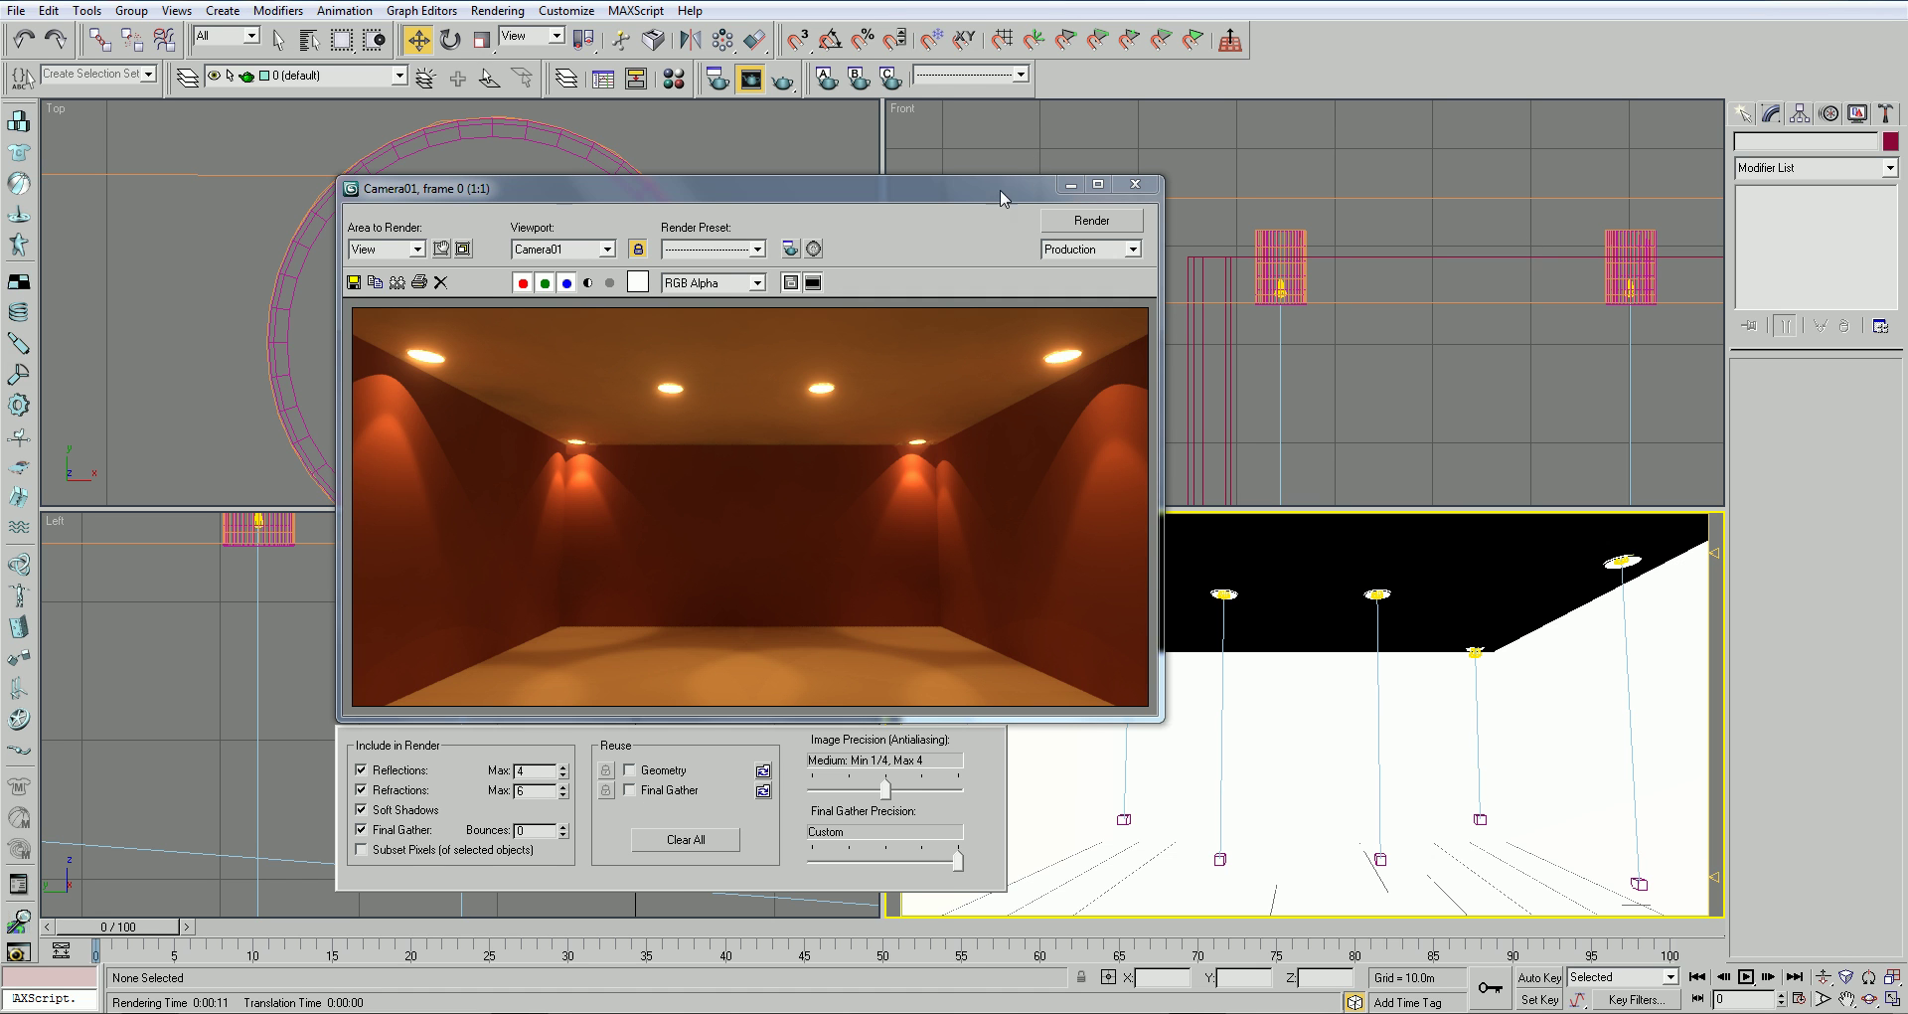
drag(1000, 196, 972, 194)
click(1103, 184)
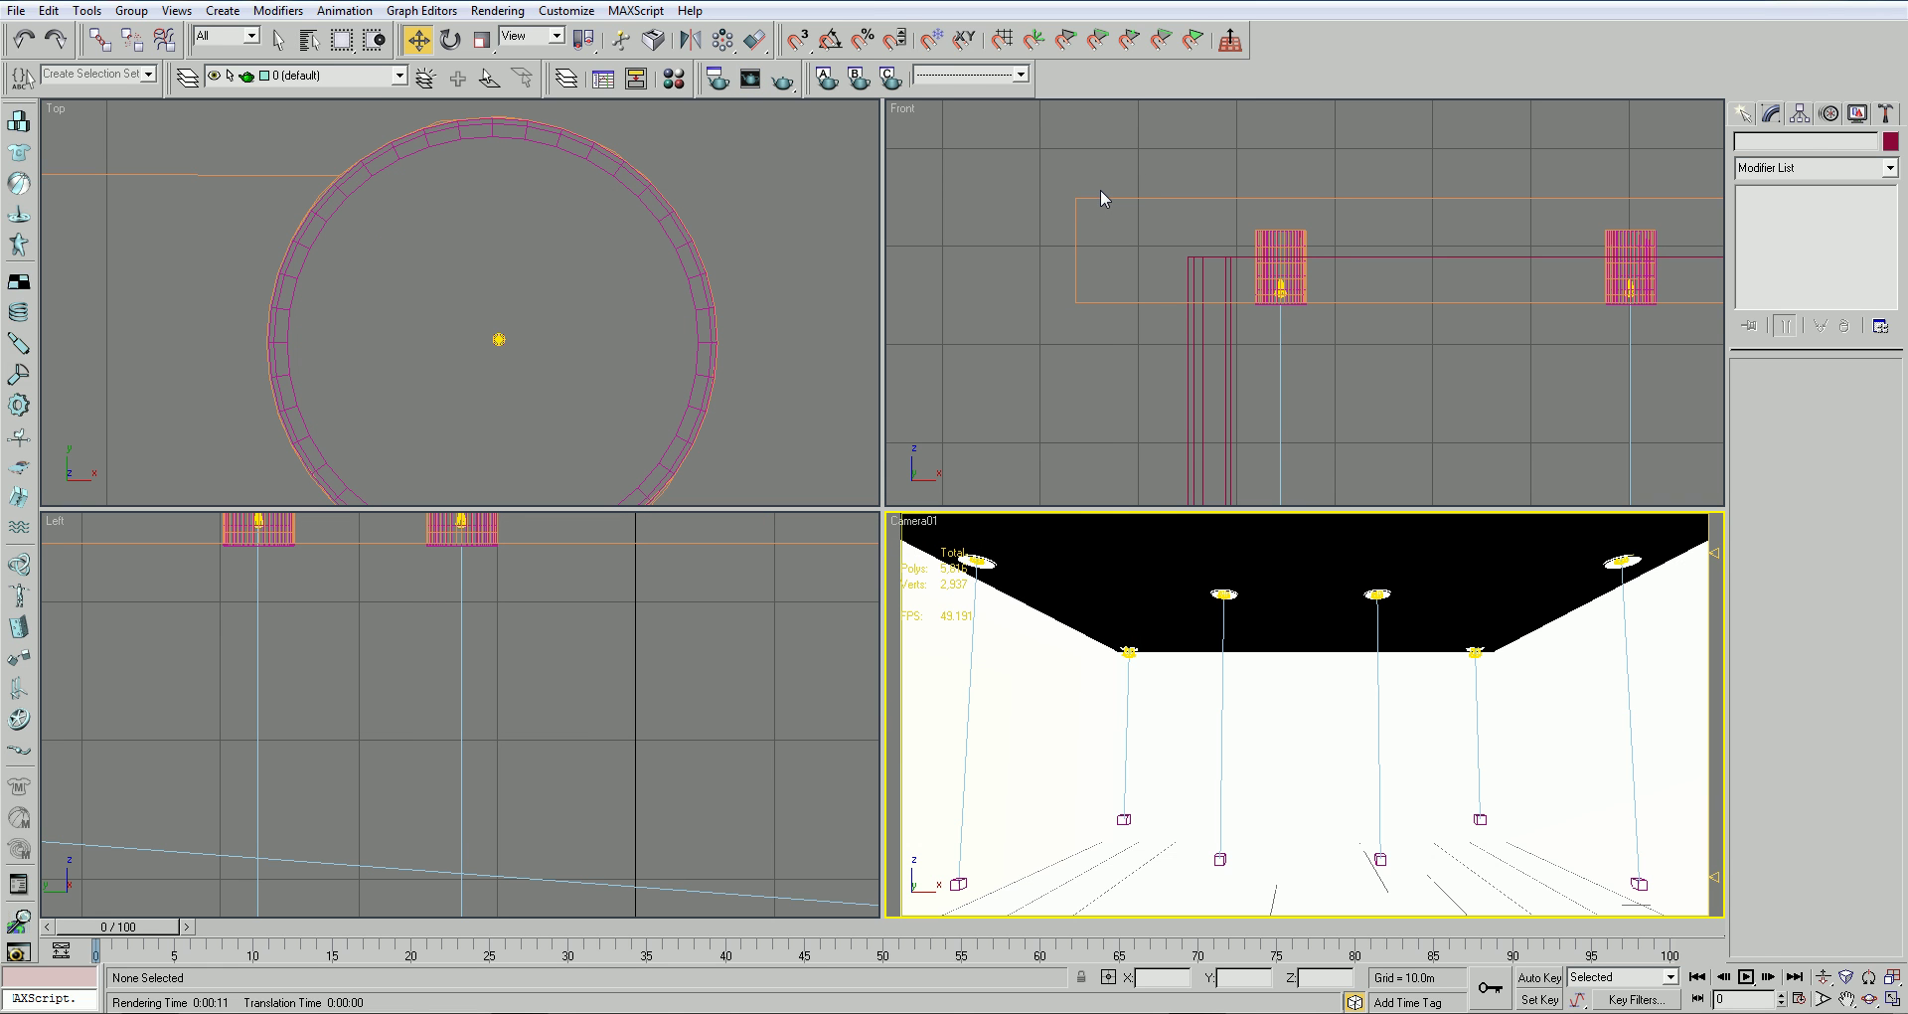
Select the front-left ceiling lamp's photometric light, review its parameters and clear the selection
click(972, 563)
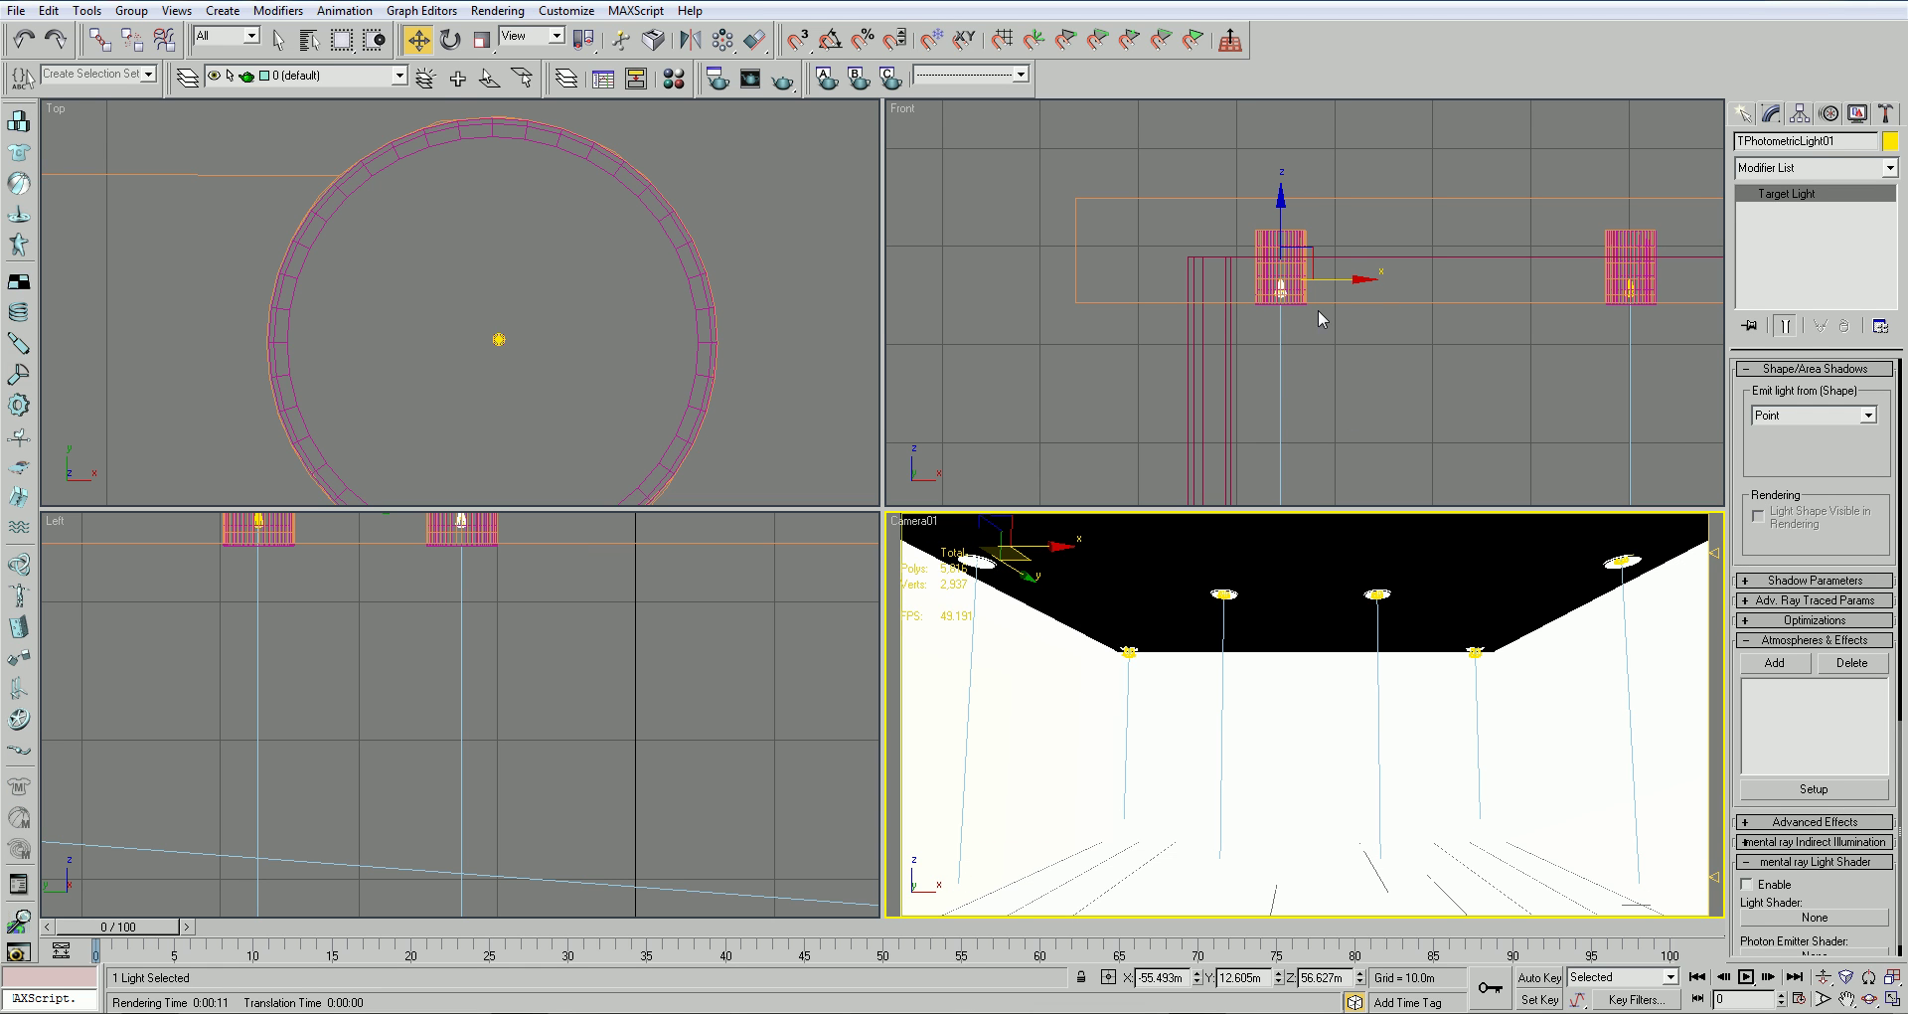
drag(1833, 531, 1814, 309)
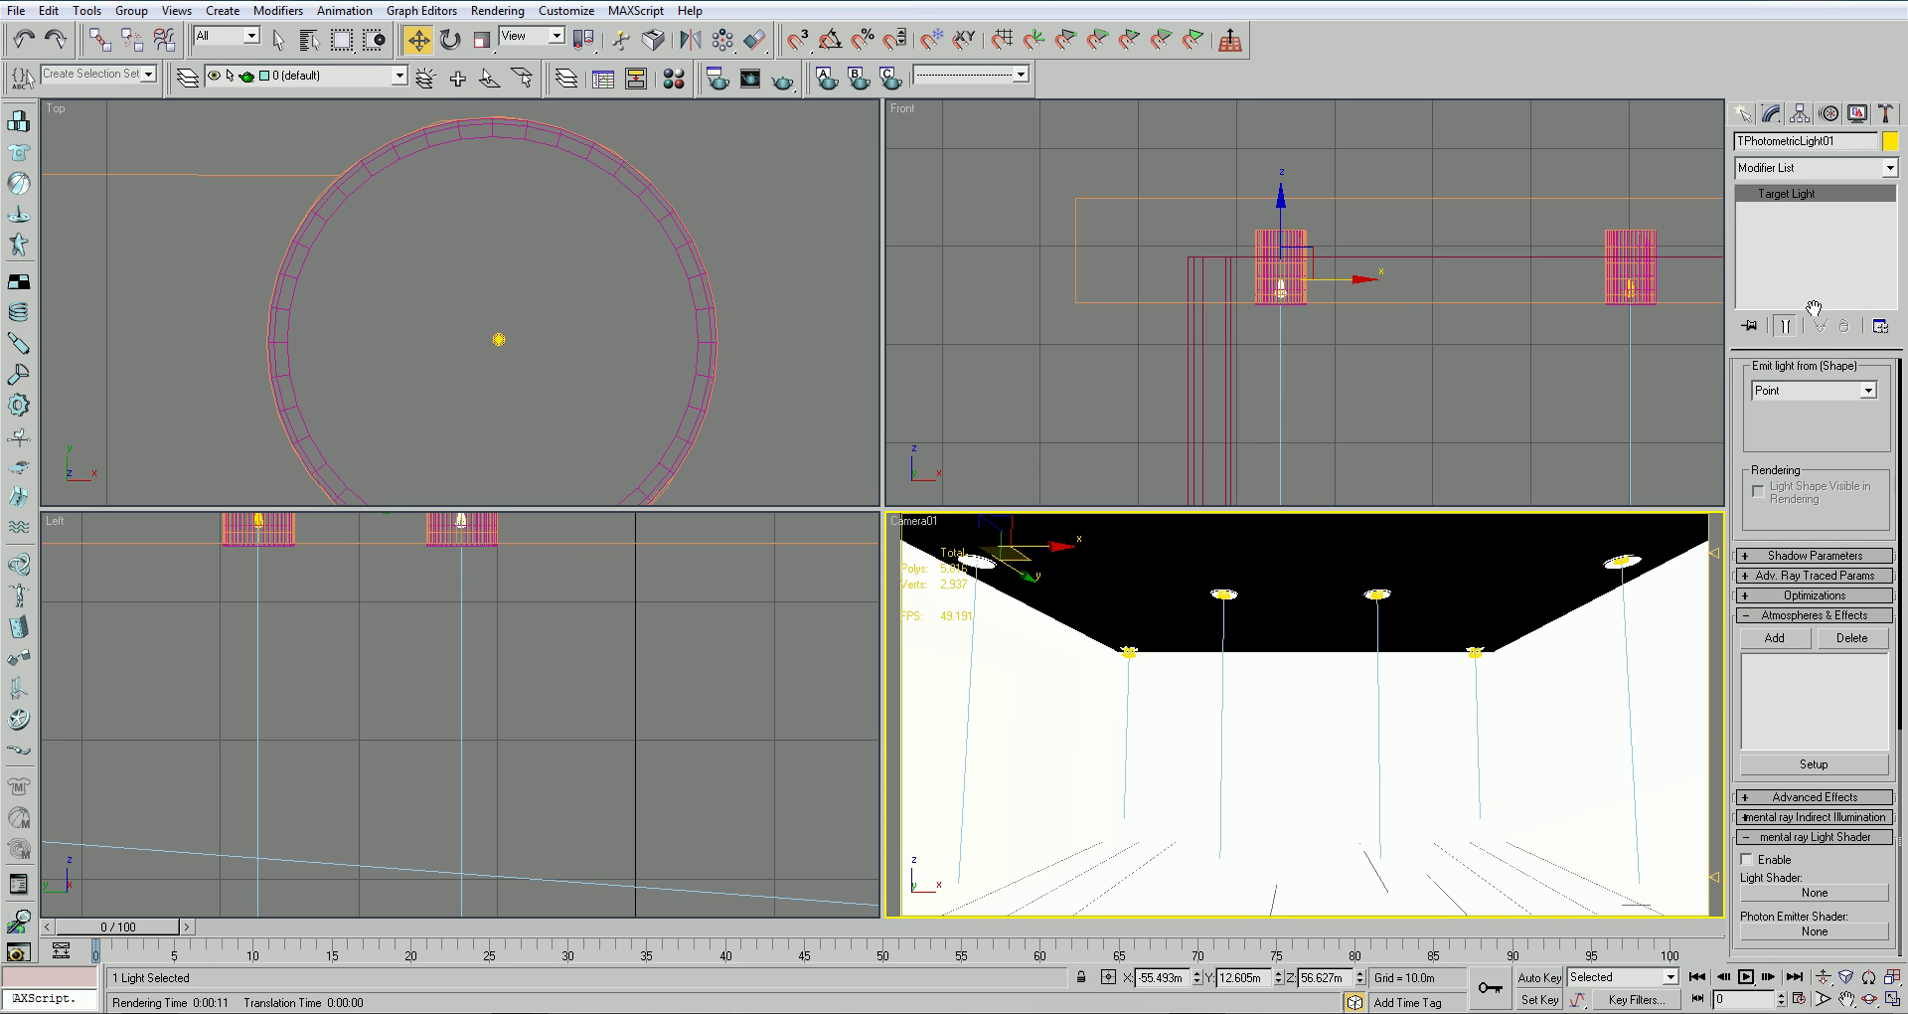
click(1070, 431)
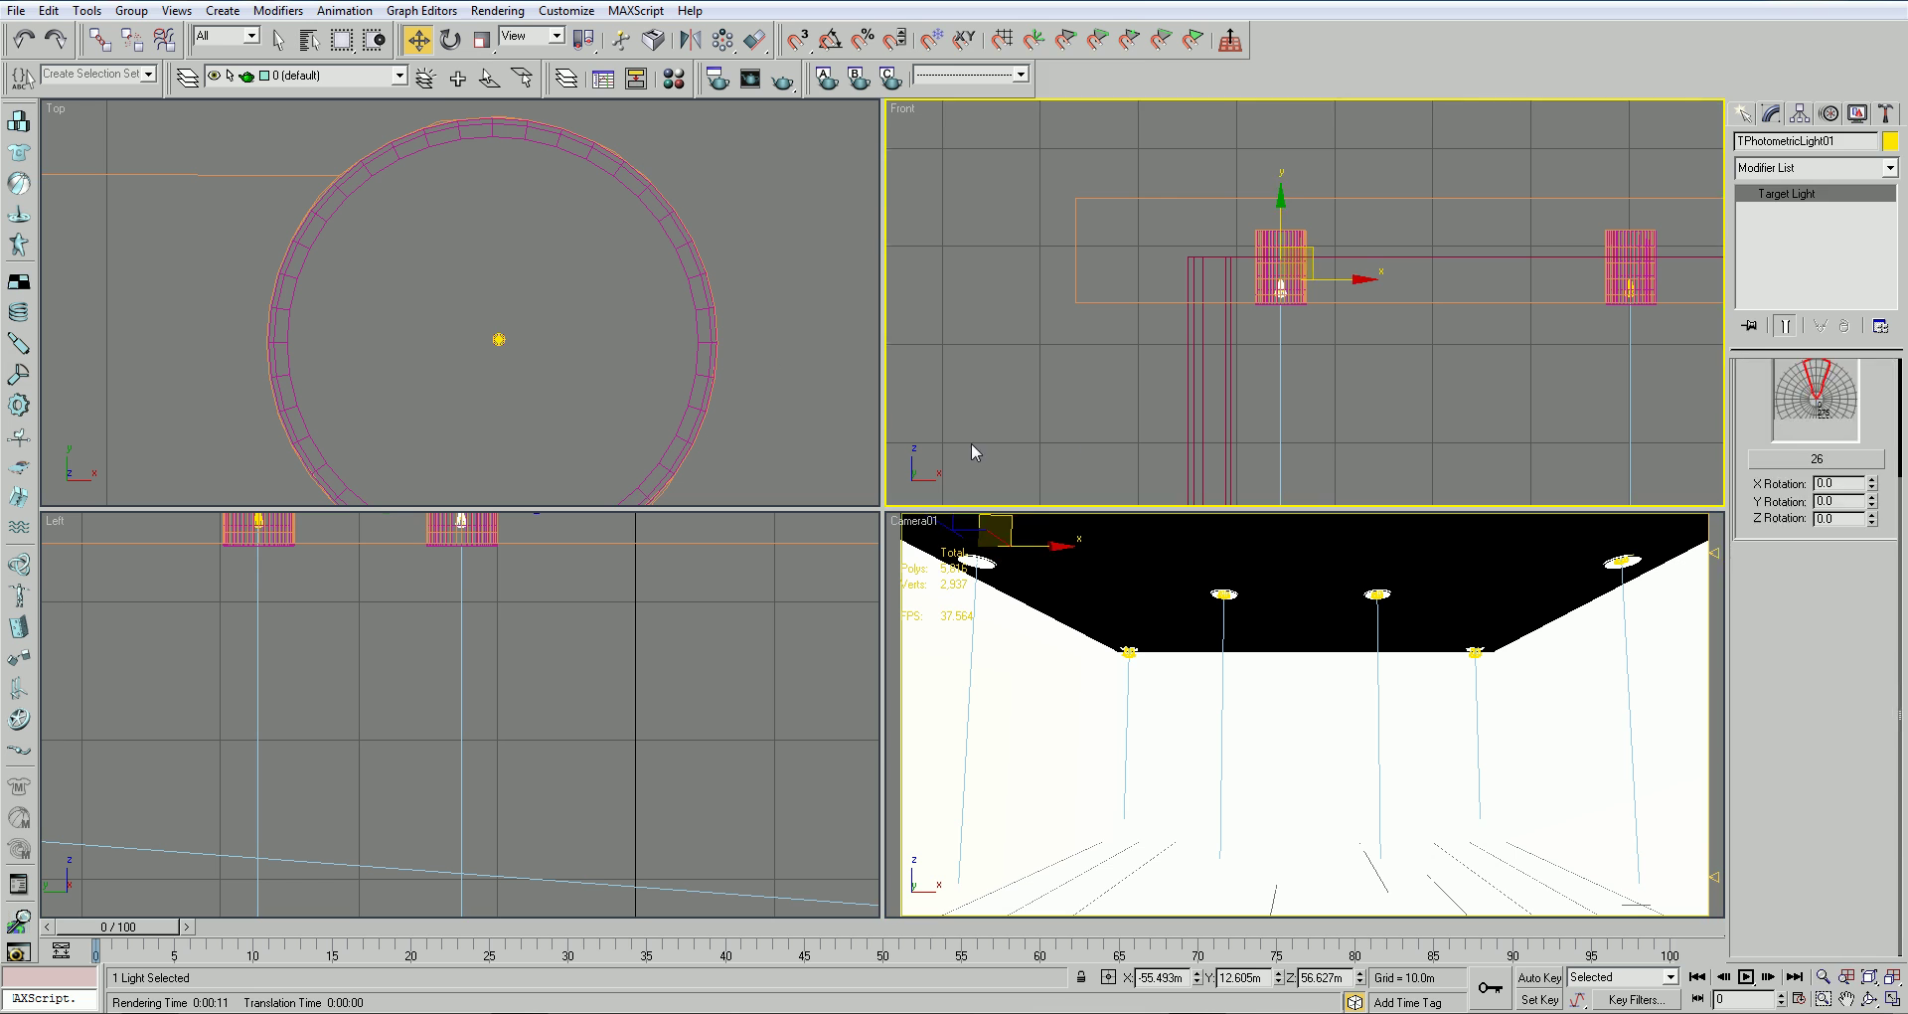
click(827, 592)
Make the Camera01 viewport active and render it again
right_click(919, 520)
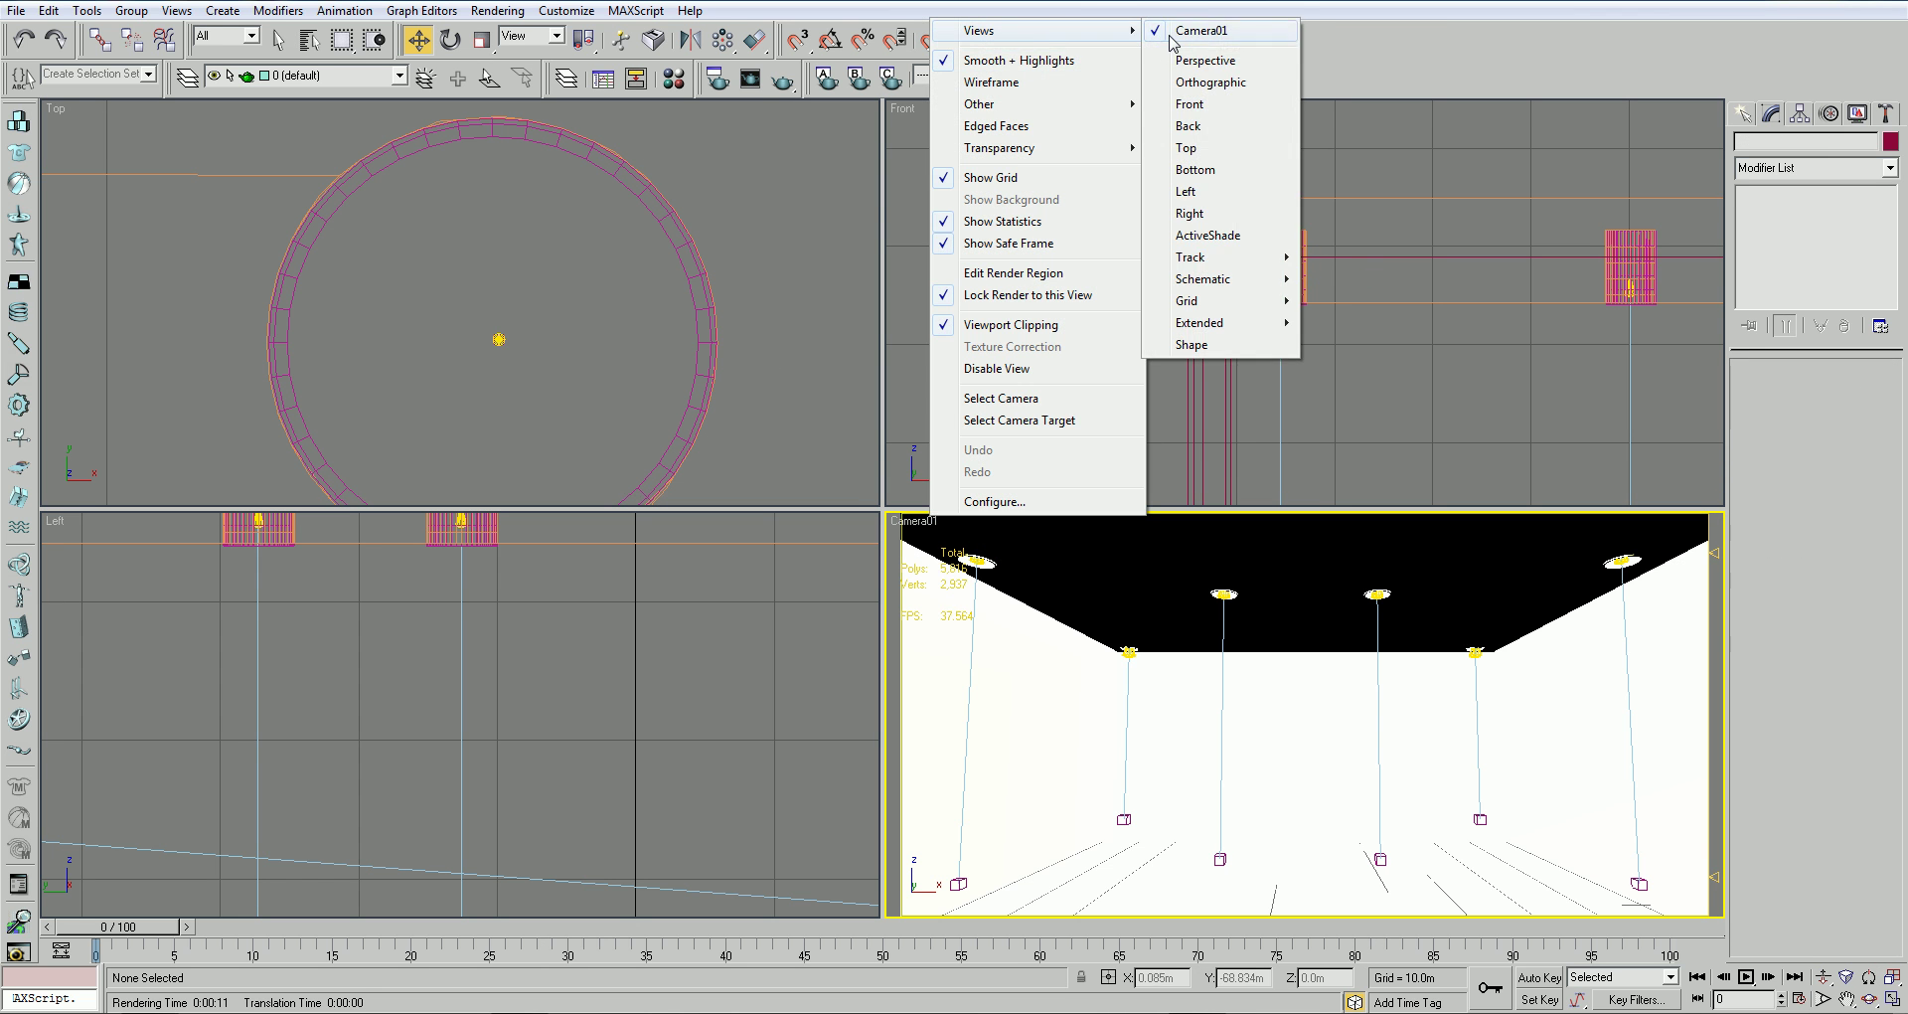
key(shift+q)
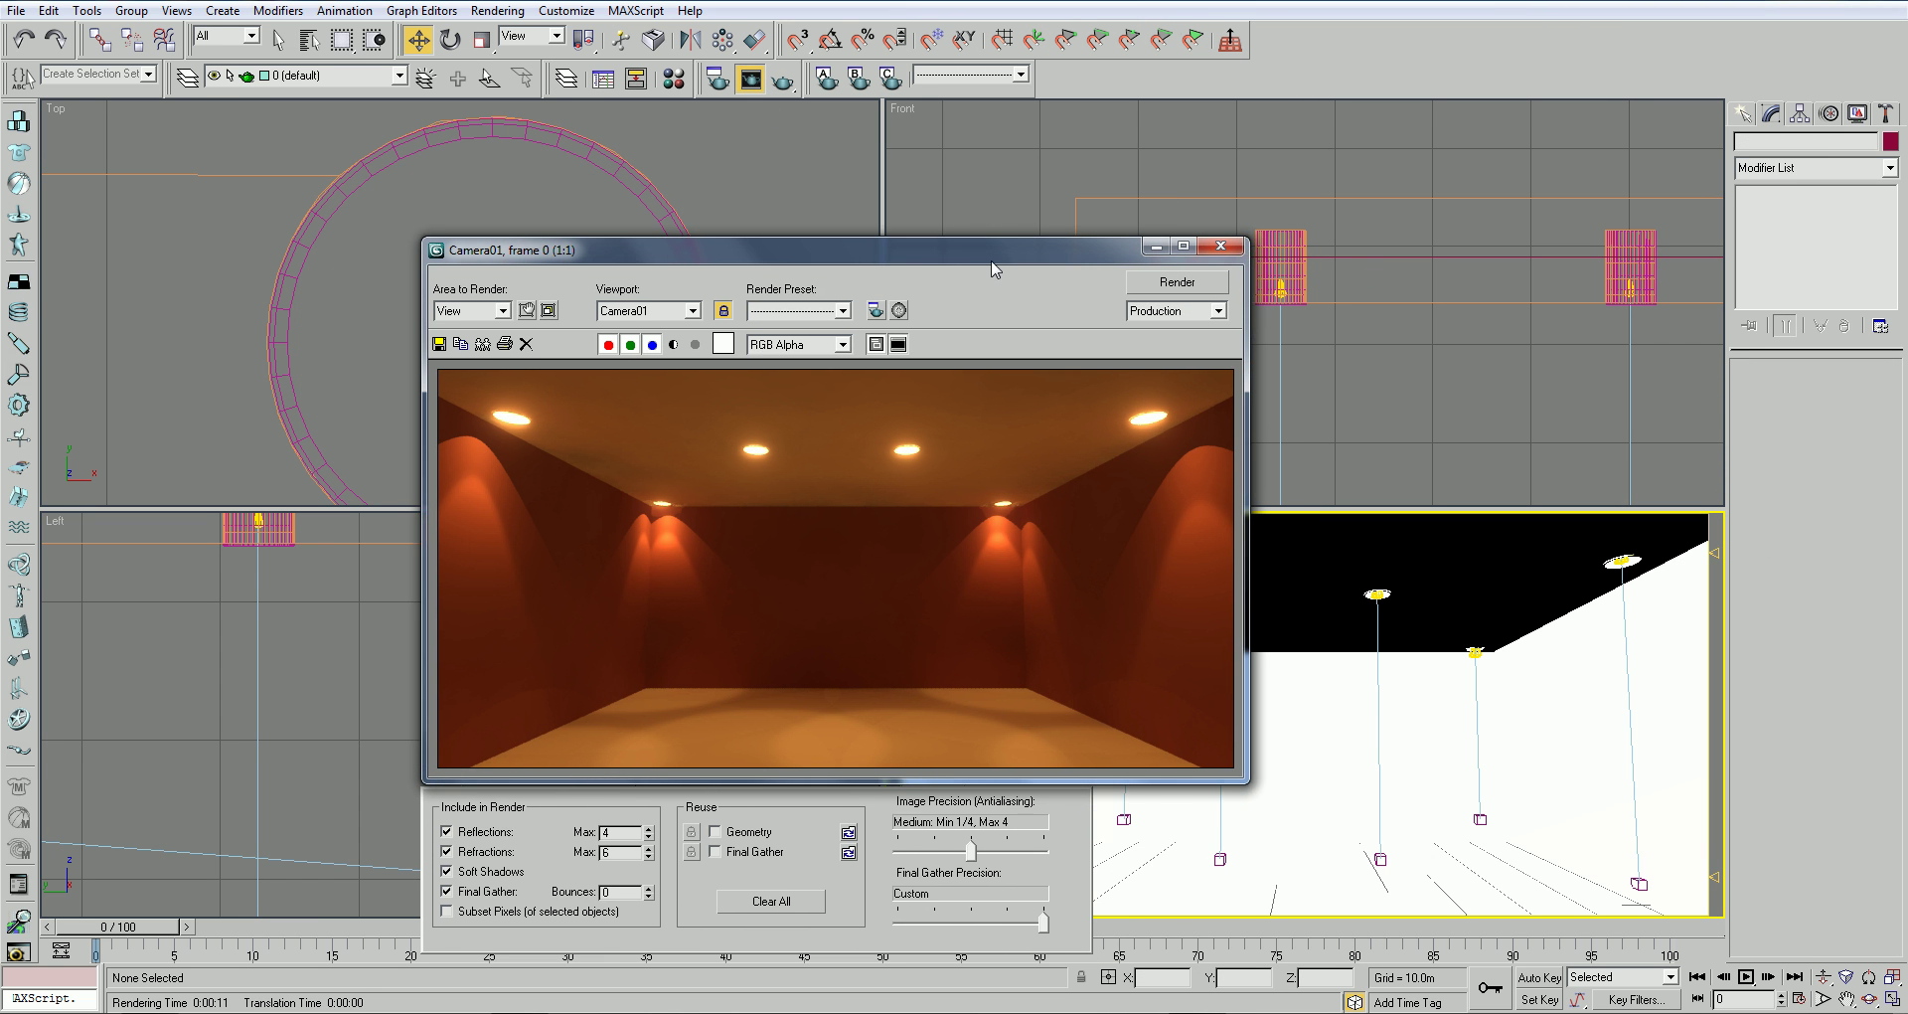